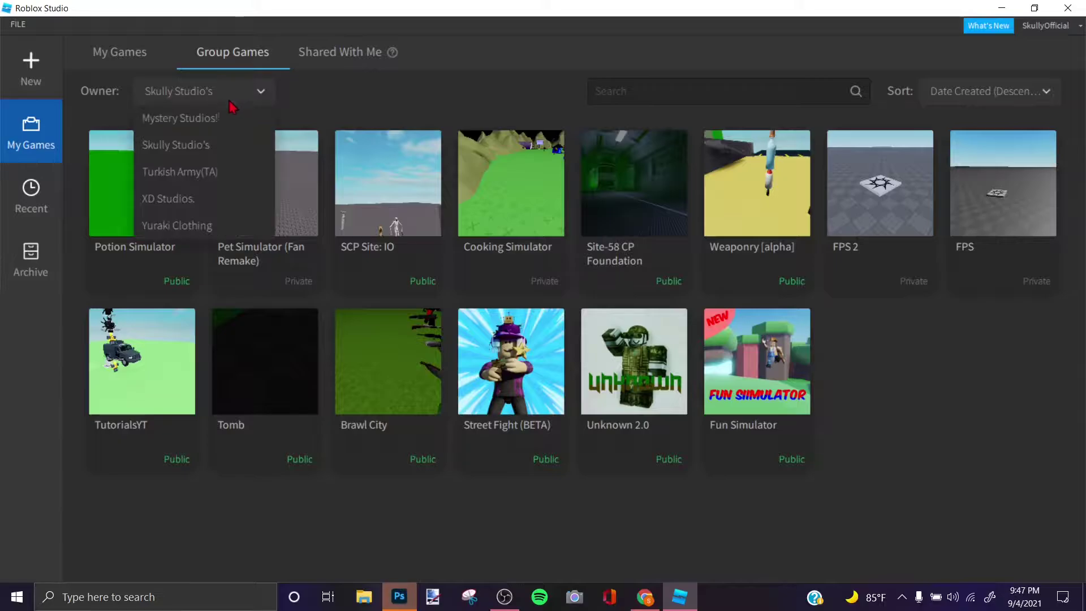
Step: Open the GFX place from the recent games
click(206, 113)
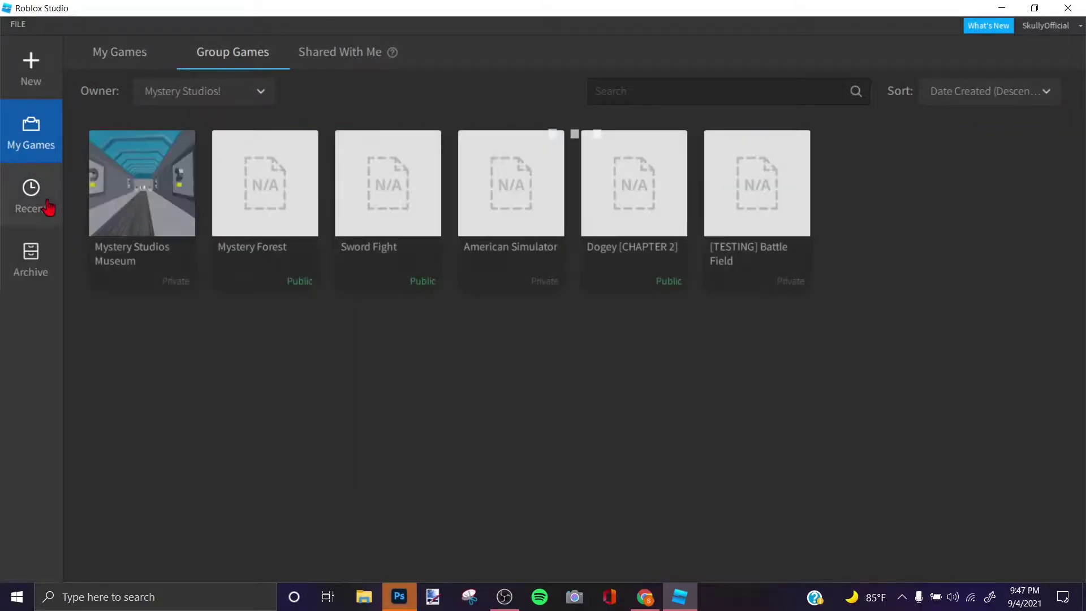
click(48, 207)
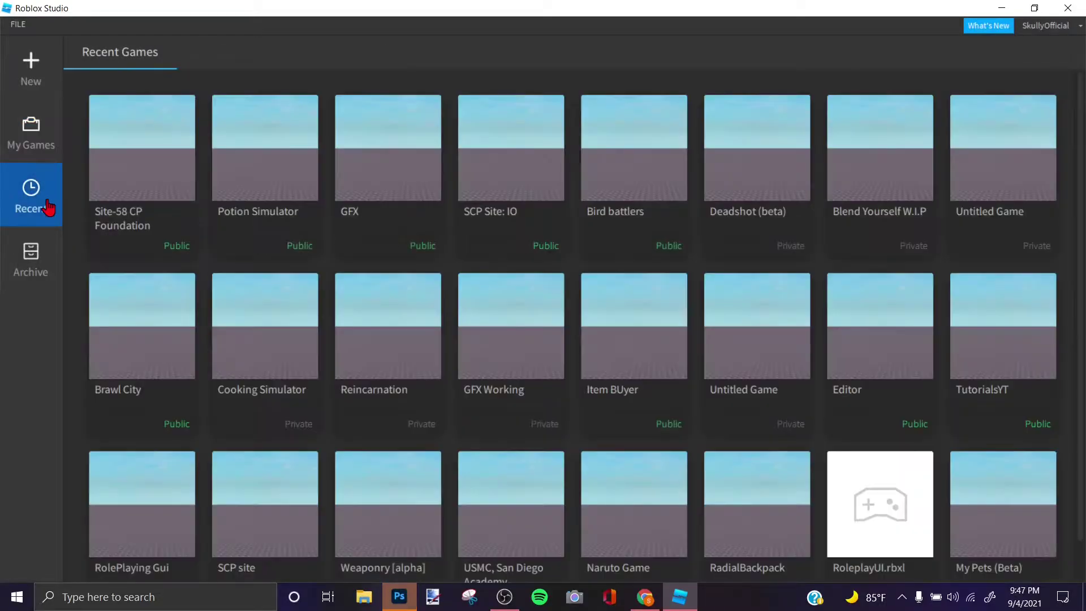
click(404, 202)
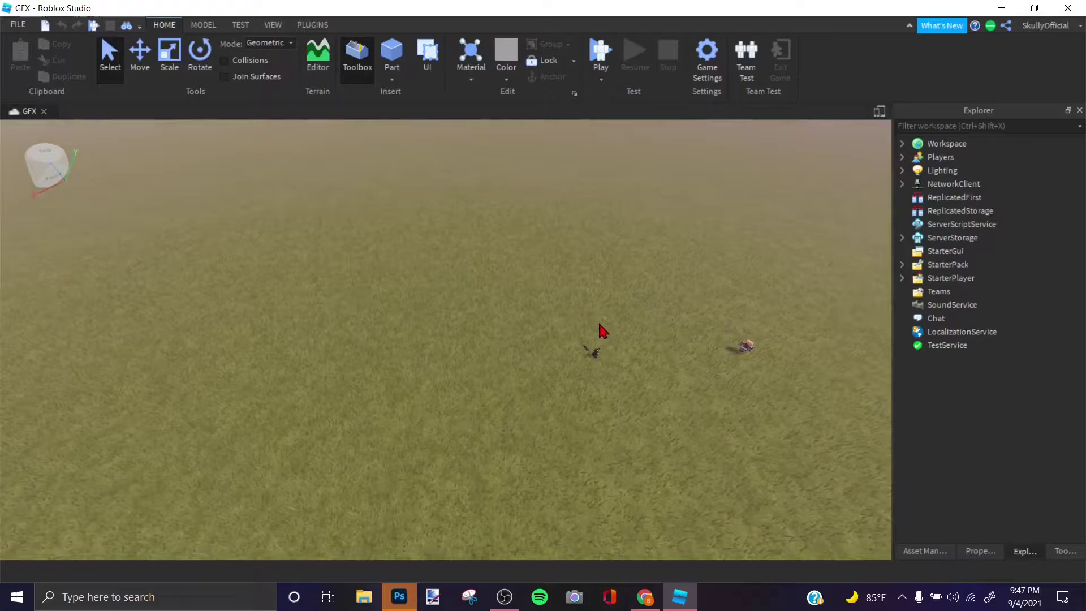
Step: Move the MTAR, Scp Roleplay Helmet and Scp Roleplay Vest models together next to the Chaos Insurgency character
right_drag(600, 325, 600, 324)
key(w)
drag(431, 400, 430, 442)
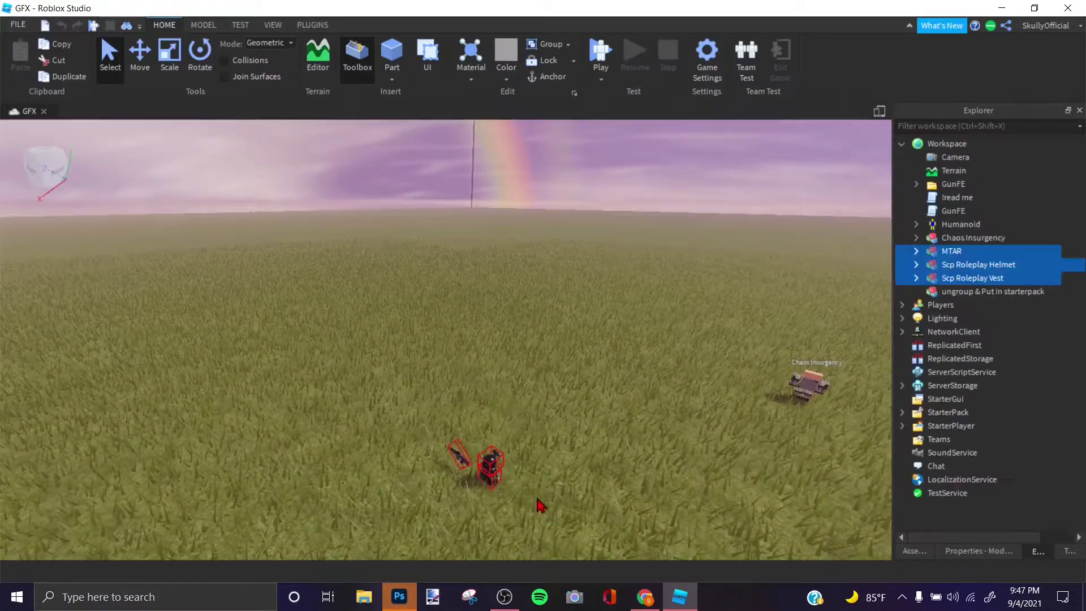
drag(492, 461, 734, 424)
right_drag(734, 425, 737, 413)
click(645, 370)
right_drag(645, 371, 645, 371)
Step: Launch the Load Character plugin and ignore the malicious-plugin warning
click(312, 25)
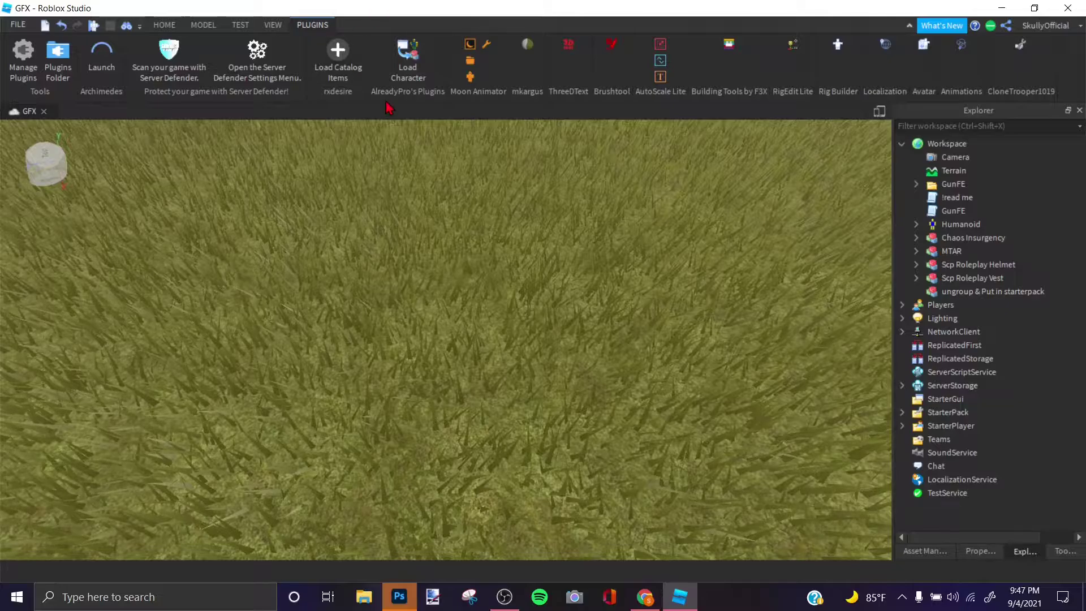
click(412, 52)
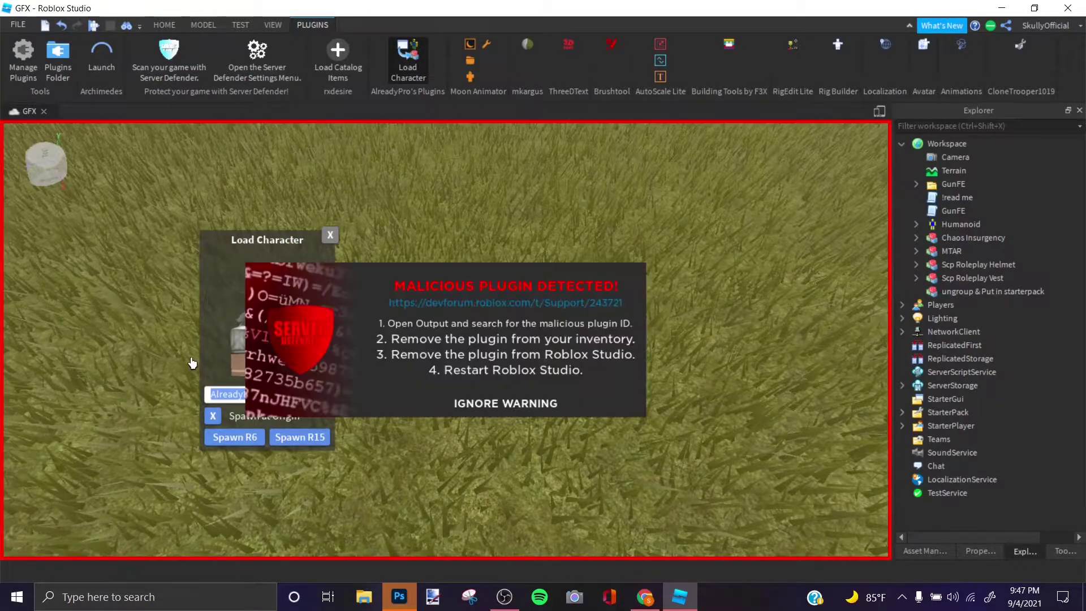
click(523, 413)
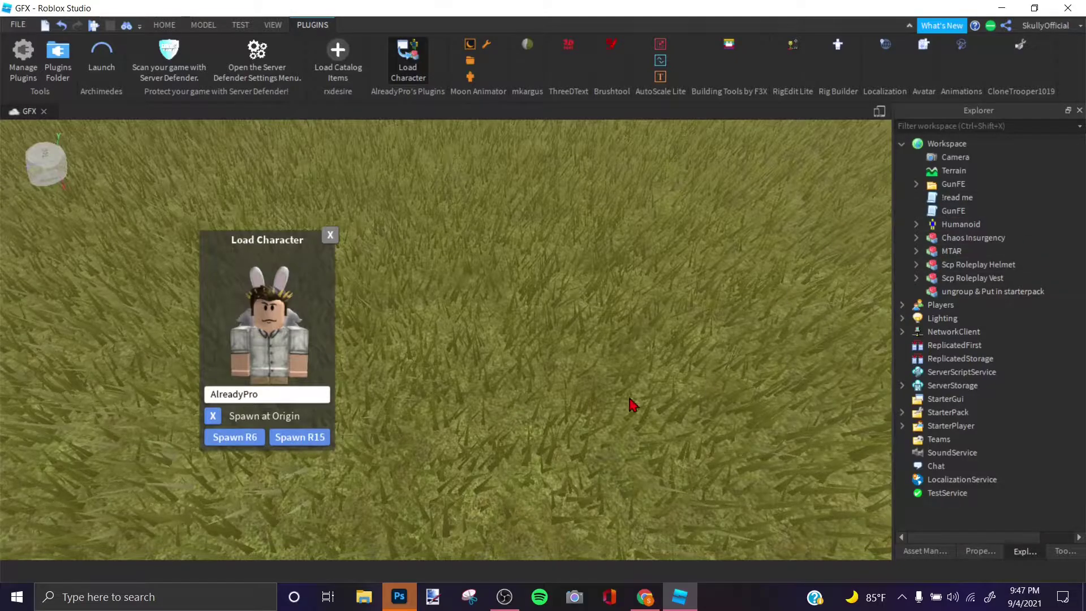
Step: Load the SkullyOfficial avatar and spawn it as an R6 rig at the origin, then close the character loader
right_drag(633, 405, 622, 317)
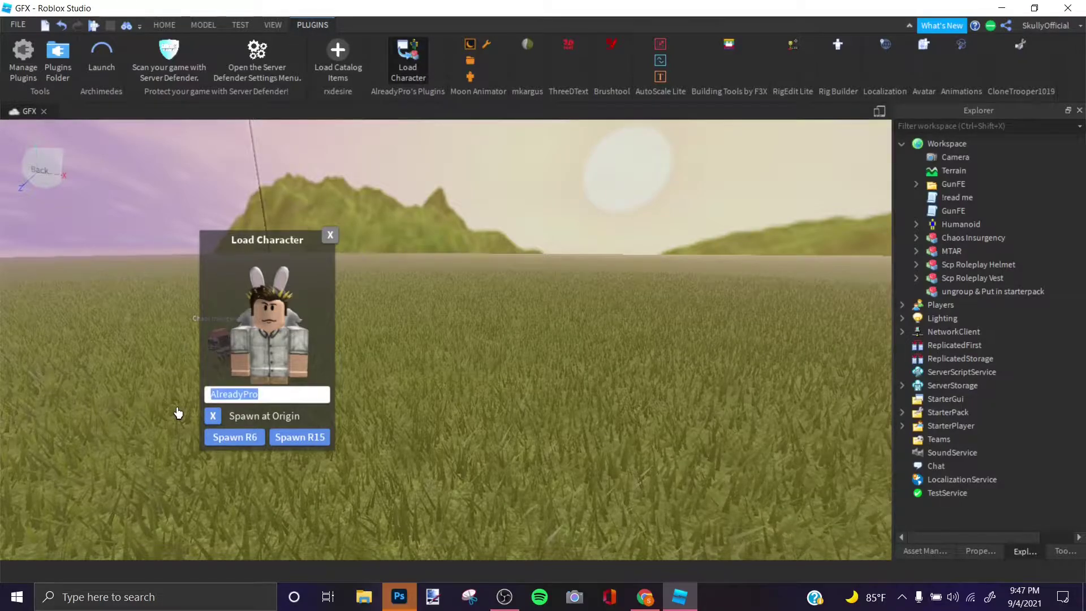
text(SkullyOfficial)
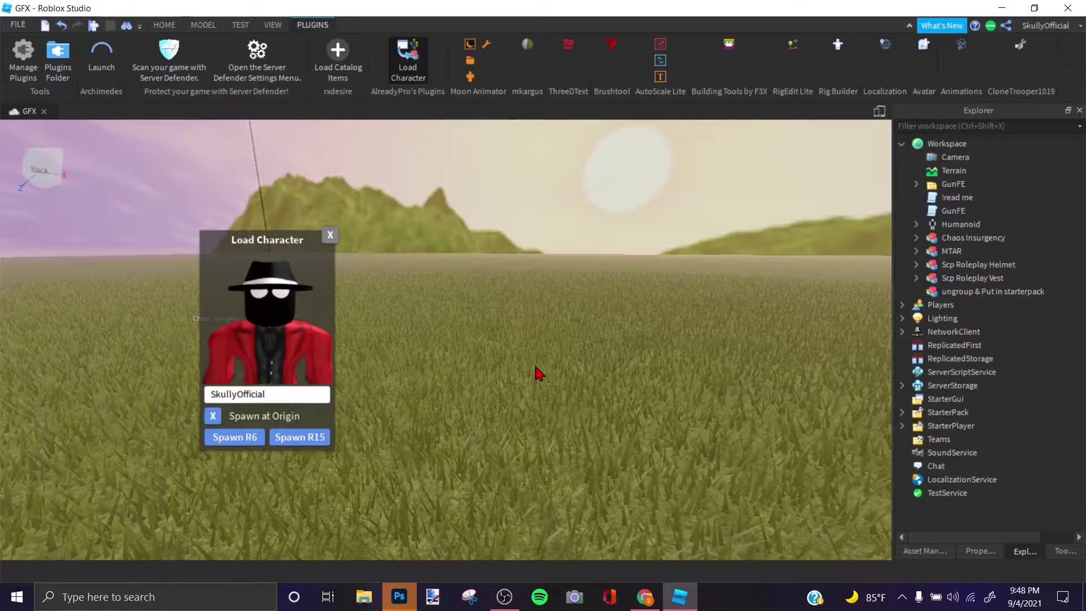
right_drag(538, 373, 500, 397)
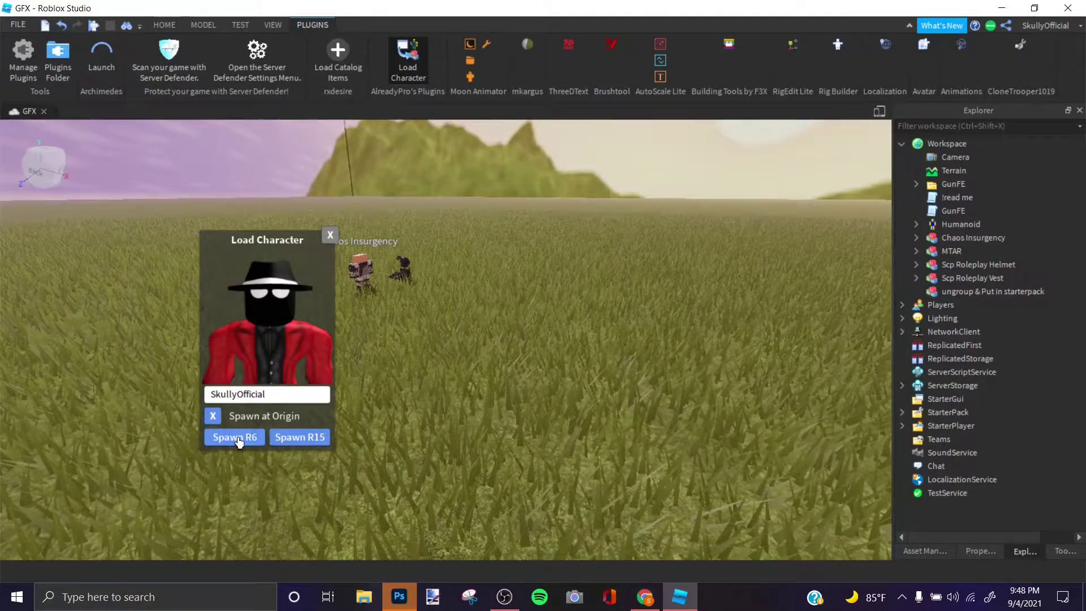
click(237, 437)
click(330, 235)
right_drag(468, 322, 468, 325)
Step: Switch to the Move tool with the spawned SkullyOfficial character selected
click(165, 24)
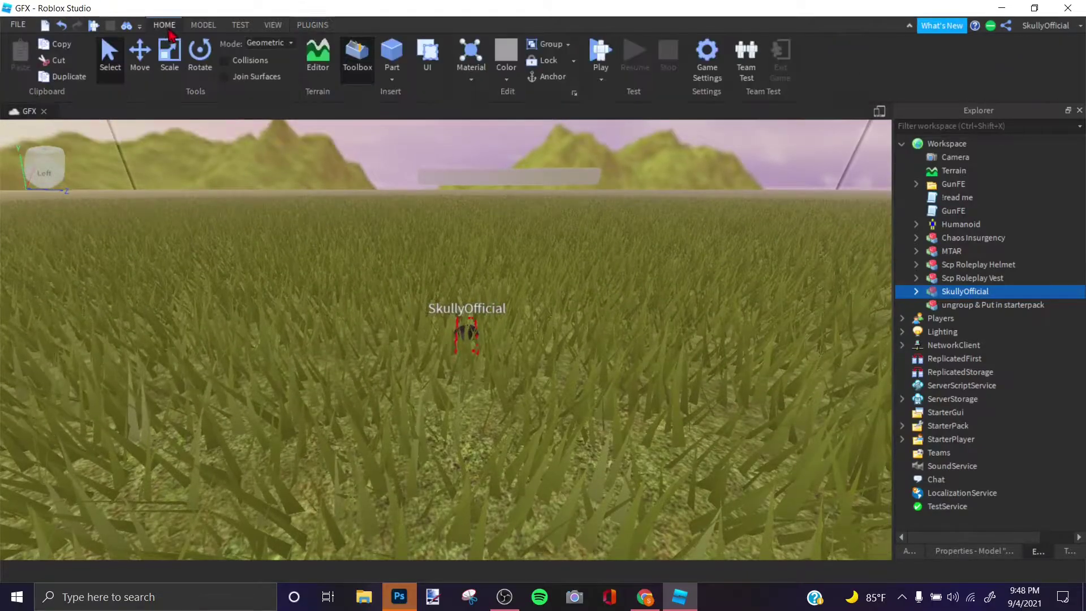
click(139, 54)
key(f)
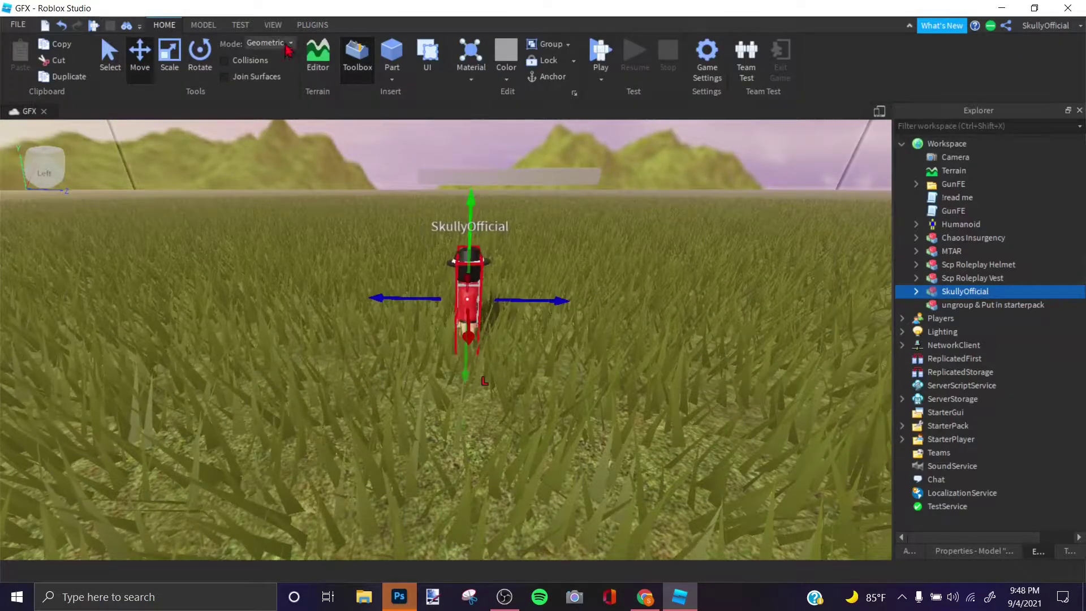
click(311, 26)
click(408, 57)
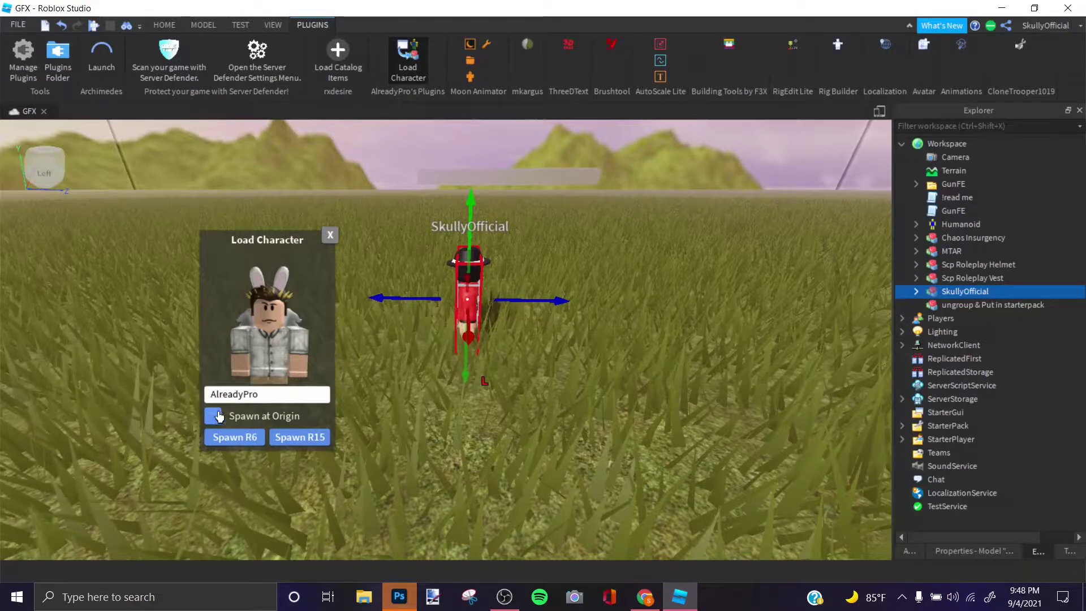
click(331, 238)
Step: Examine the spawned character from the front, both close up and from farther away
right_drag(461, 292, 633, 400)
key(w)
key(w)
key(s)
key(a)
key(w)
key(s)
key(s)
key(w)
key(d)
key(s)
key(w)
key(s)
key(w)
key(s)
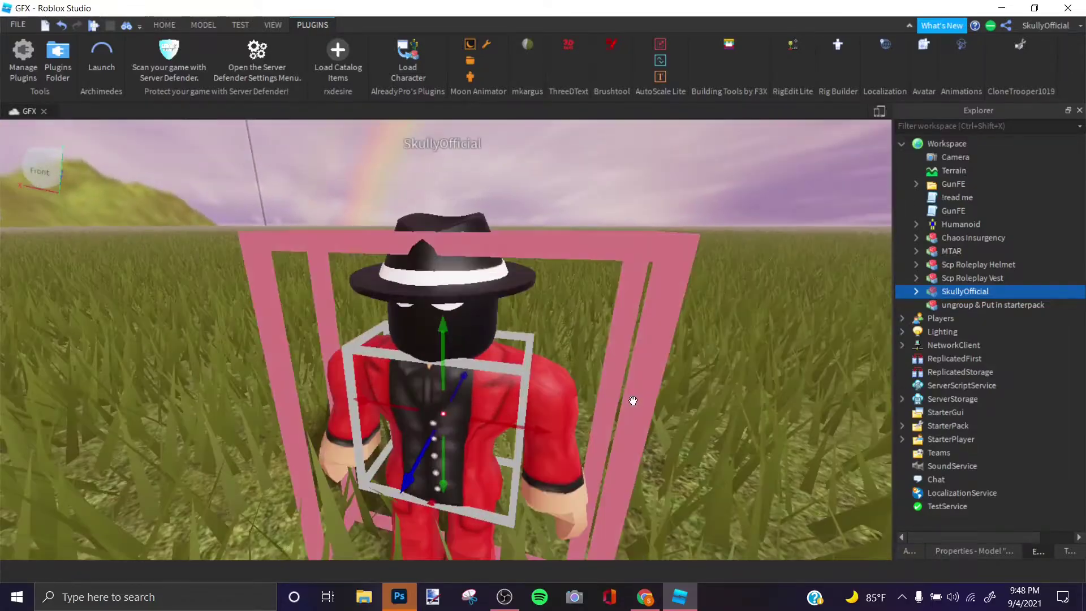
scroll(566, 415, down, 5)
click(573, 436)
scroll(487, 376, up, 4)
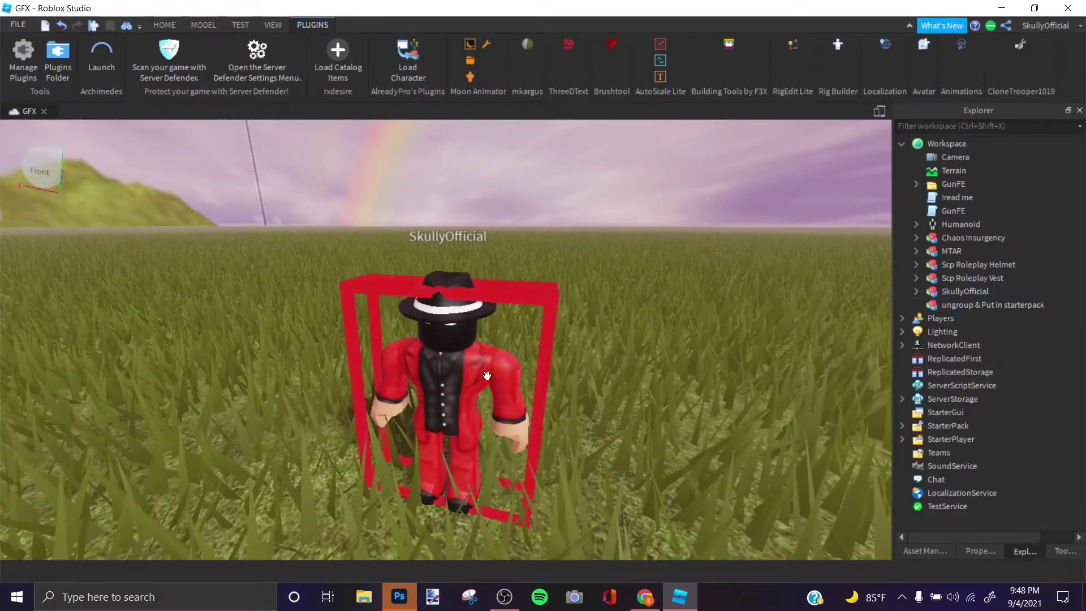
key(s)
key(w)
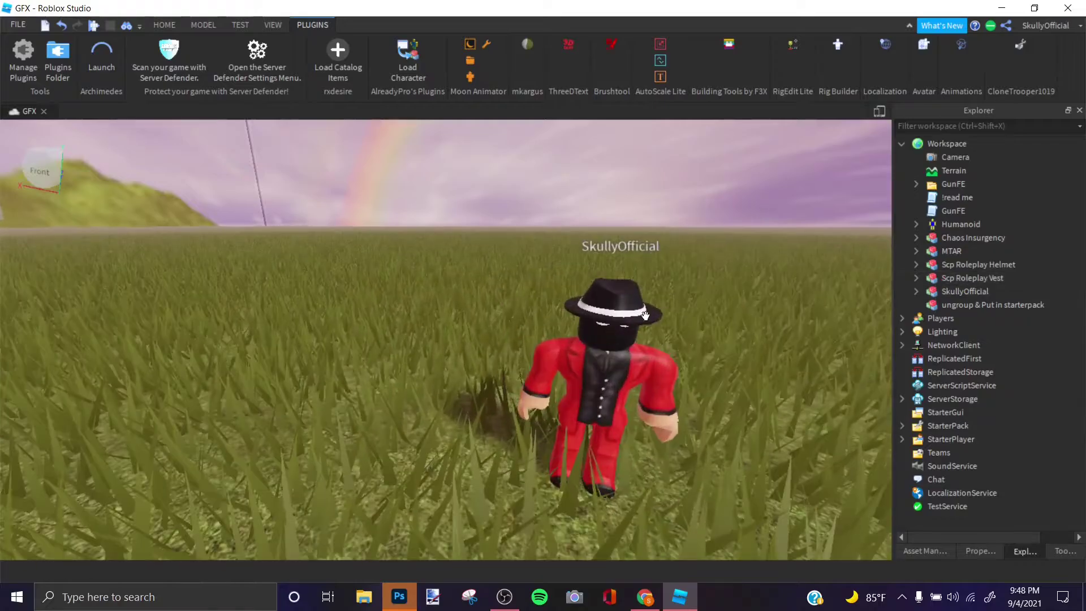
Step: Select the spawned SkullyOfficial character and expand its model to list its parts in the Workspace
click(611, 346)
right_drag(611, 347, 613, 346)
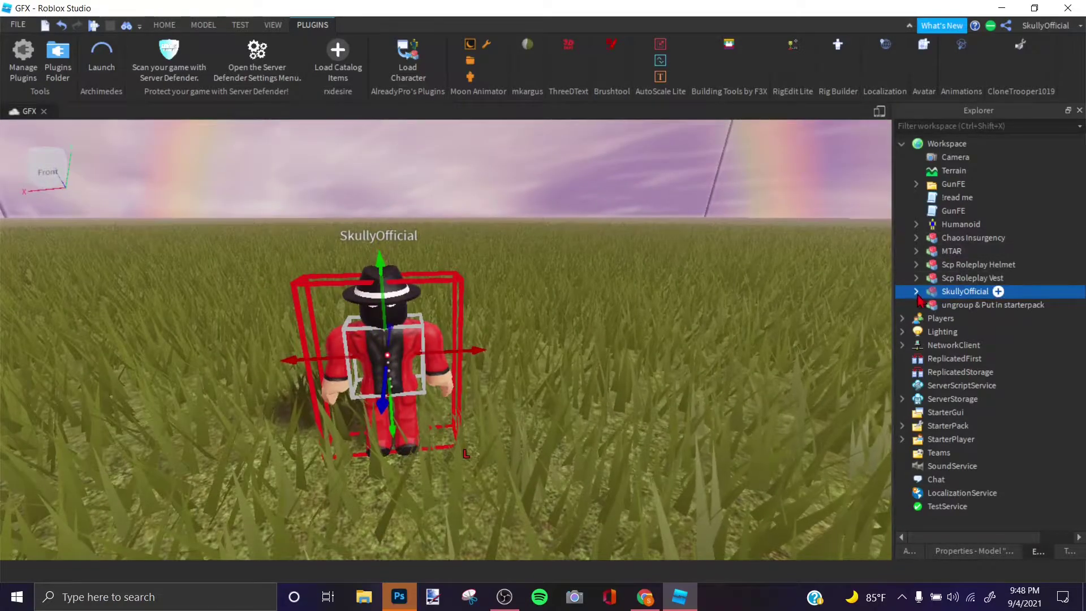
click(916, 292)
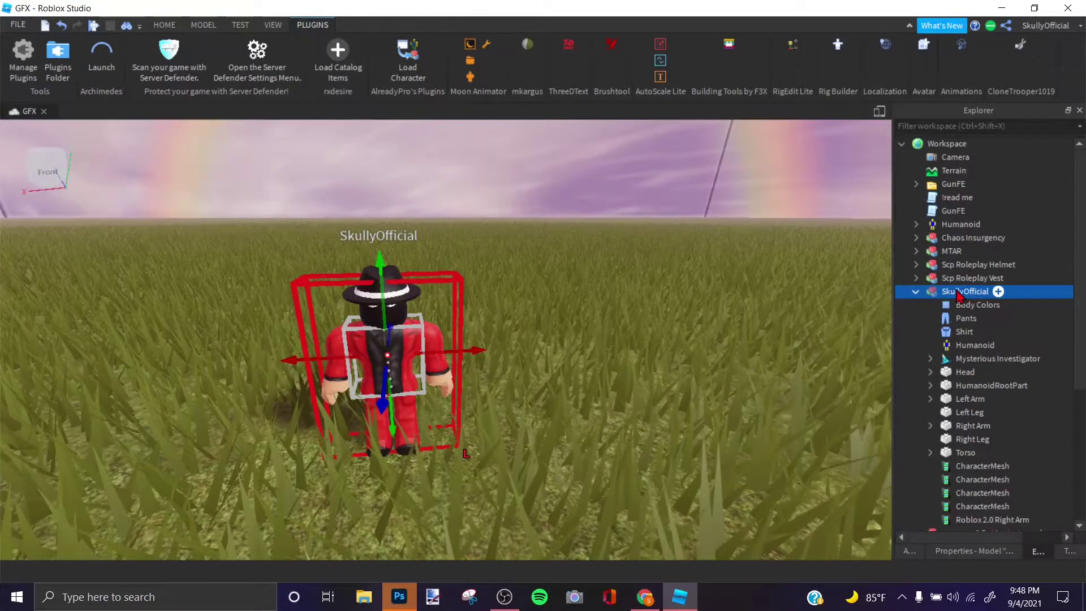
Step: Export the SkullyOfficial model as an OBJ file named SkullyOfficial in the Documents GFX folder
right_click(959, 293)
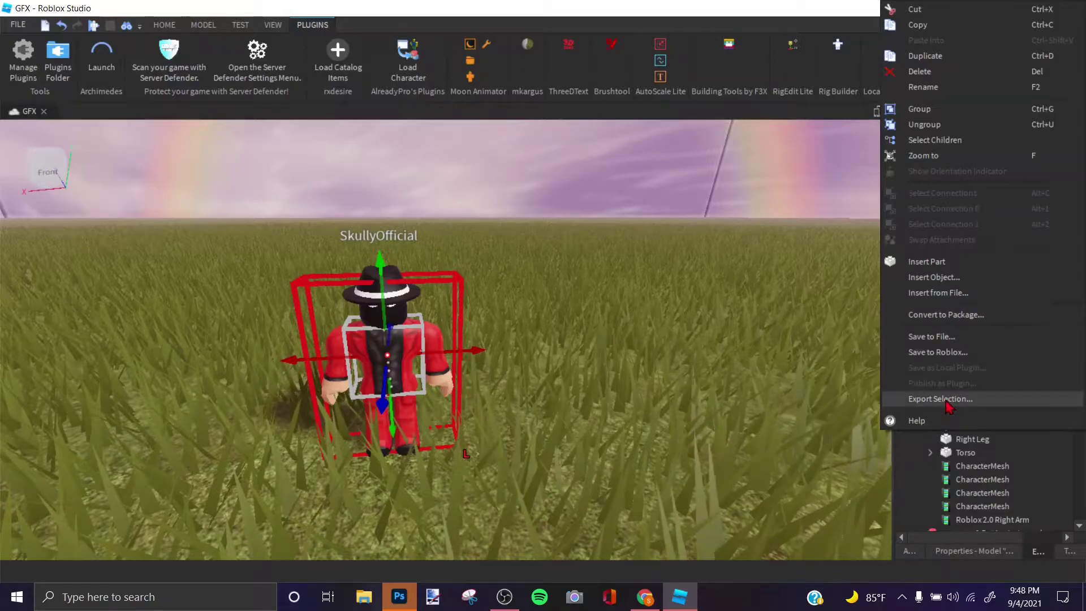
click(946, 400)
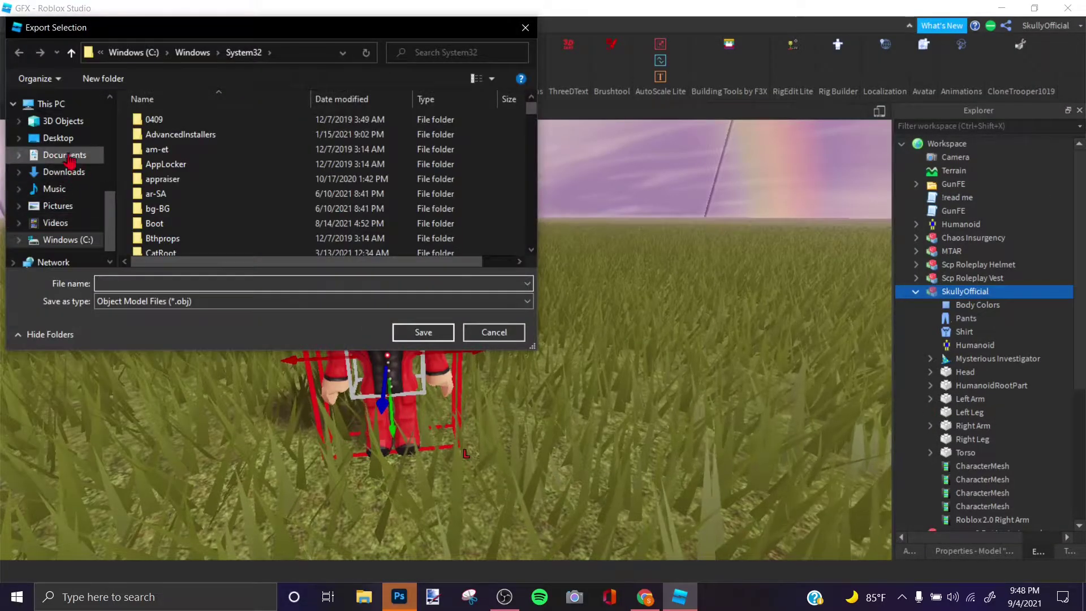
click(67, 156)
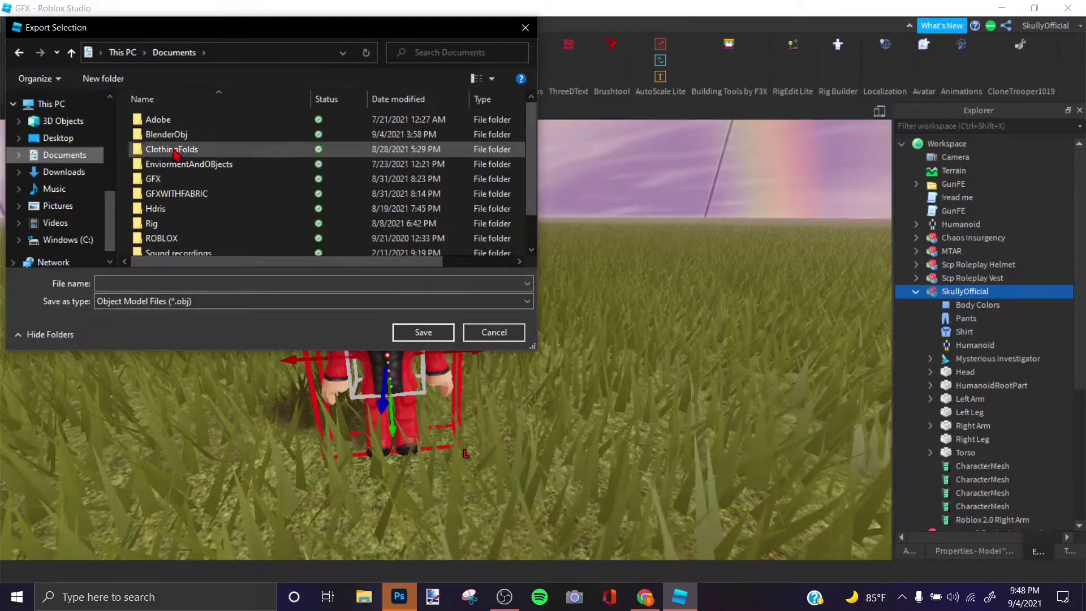
double_click(168, 179)
click(150, 283)
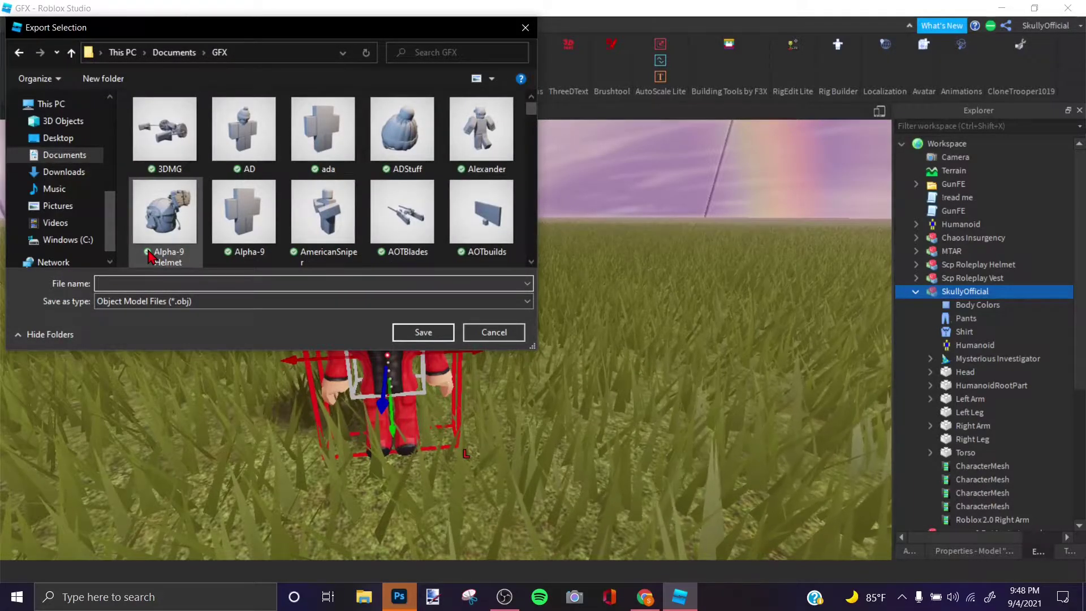
text(Sku)
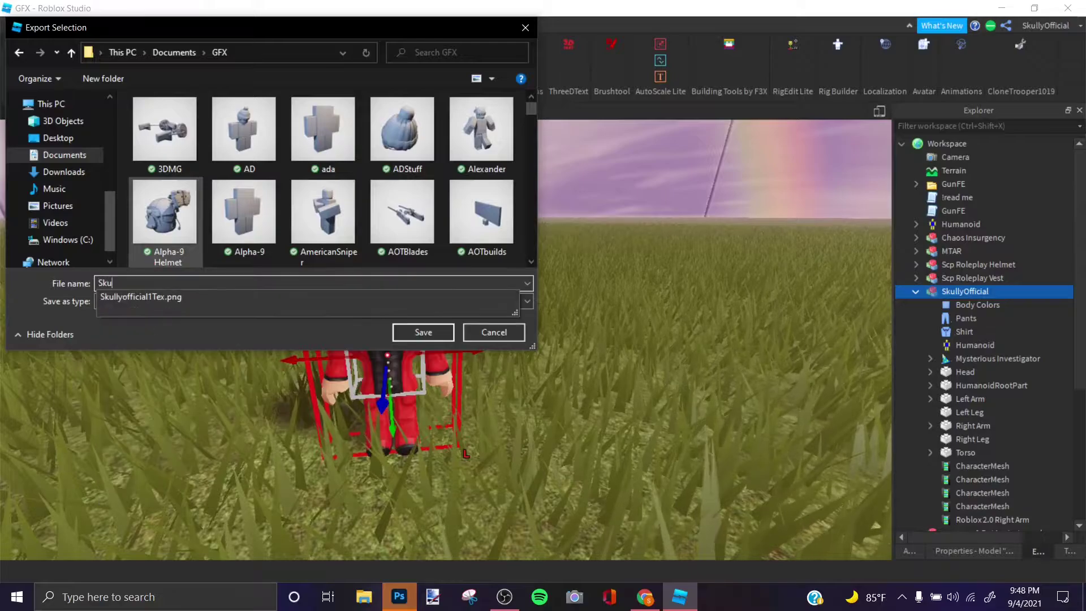
text(lly)
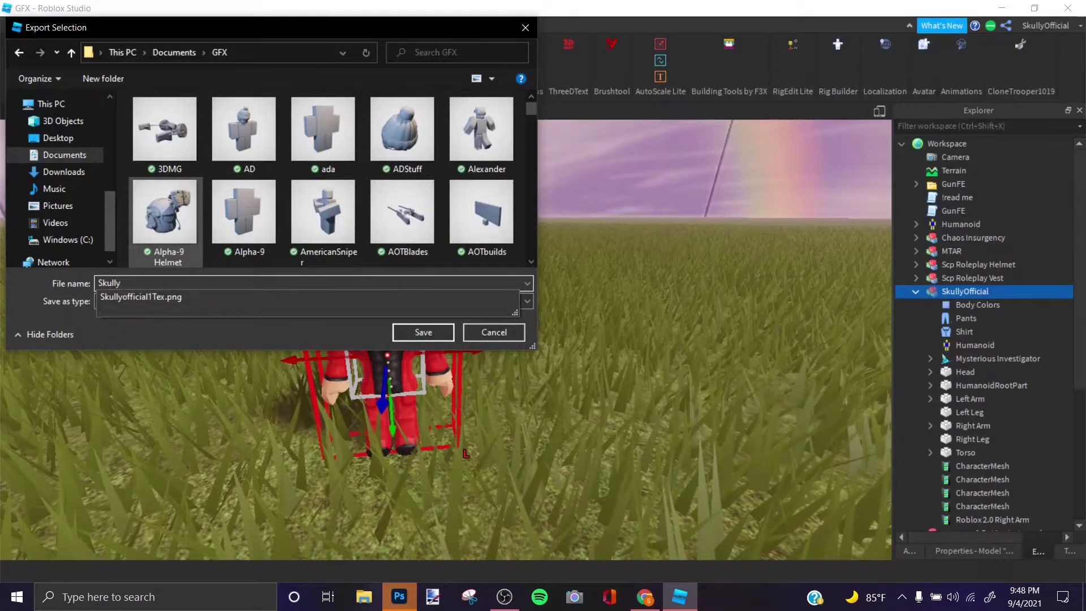
text(Official)
key(Return)
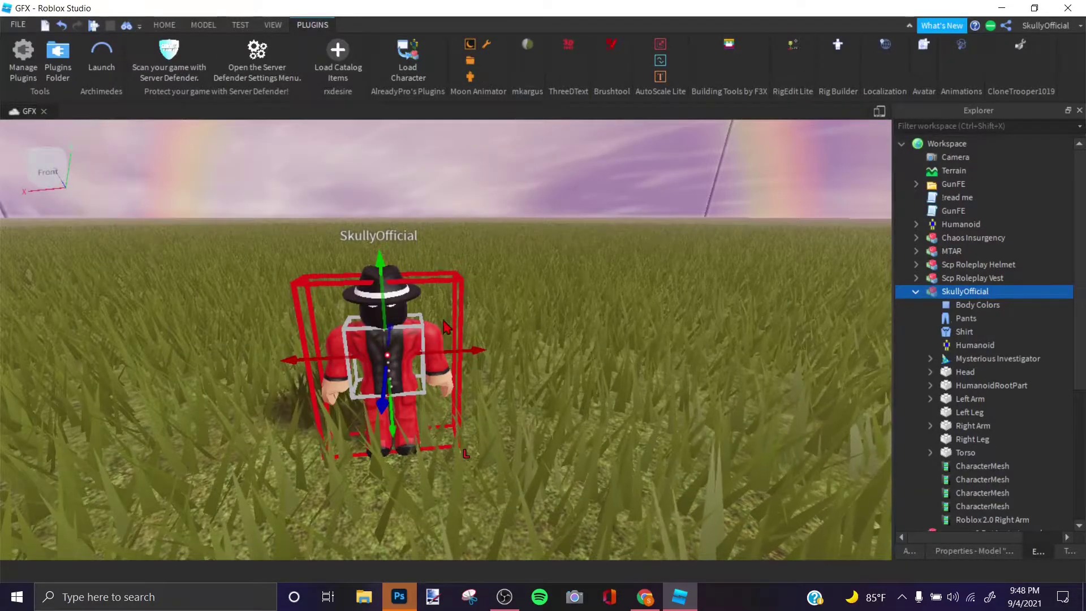
Step: Try to move the Mysterious Investigator hat sideways off the character's head
key(f)
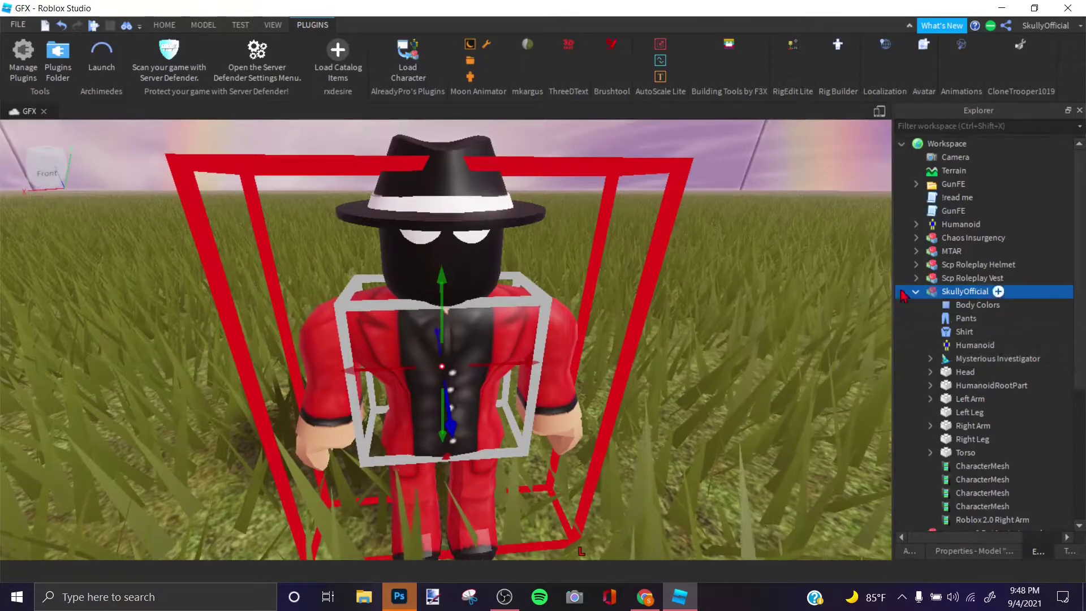
click(998, 359)
scroll(831, 359, up, 3)
click(682, 338)
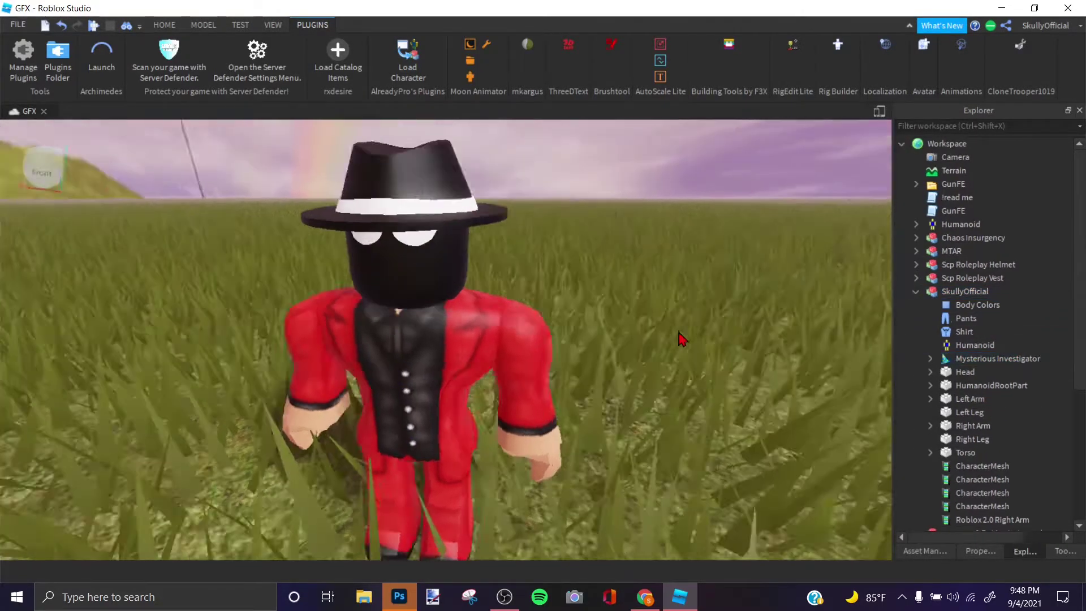
scroll(682, 338, down, 5)
scroll(681, 339, up, 3)
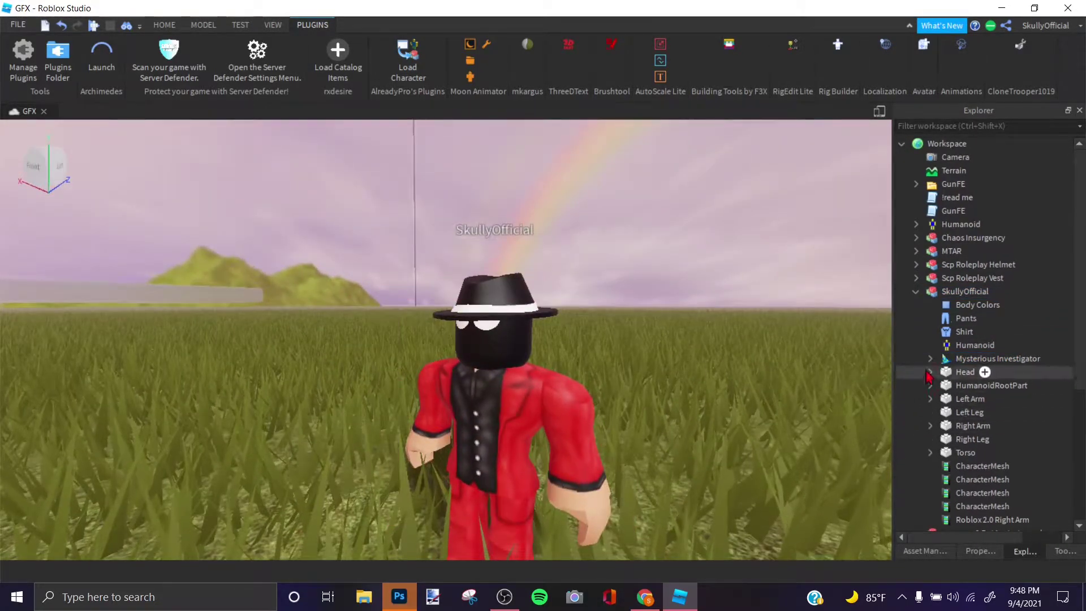
click(936, 361)
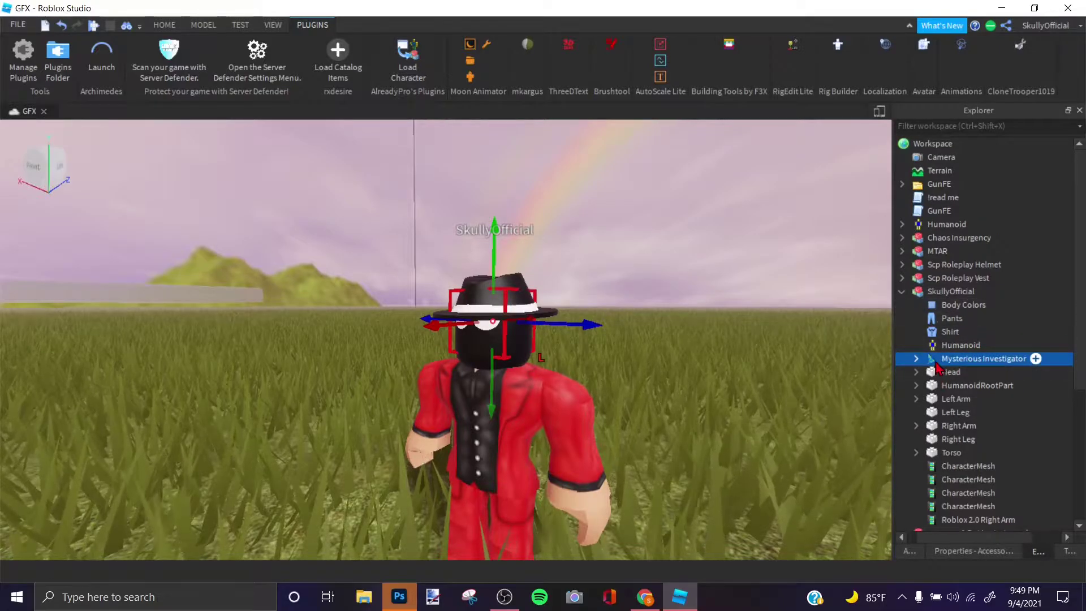
drag(602, 331, 792, 369)
Step: Select the character's Mysterious Investigator hat and export it as a separate OBJ file in the GFX folder
click(961, 359)
click(929, 359)
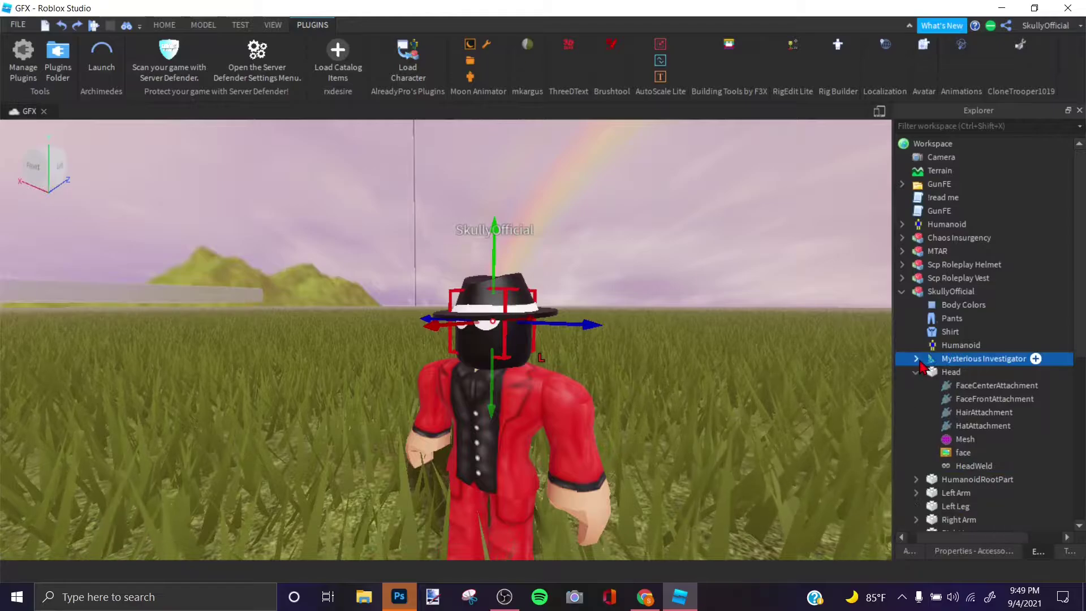
right_click(982, 365)
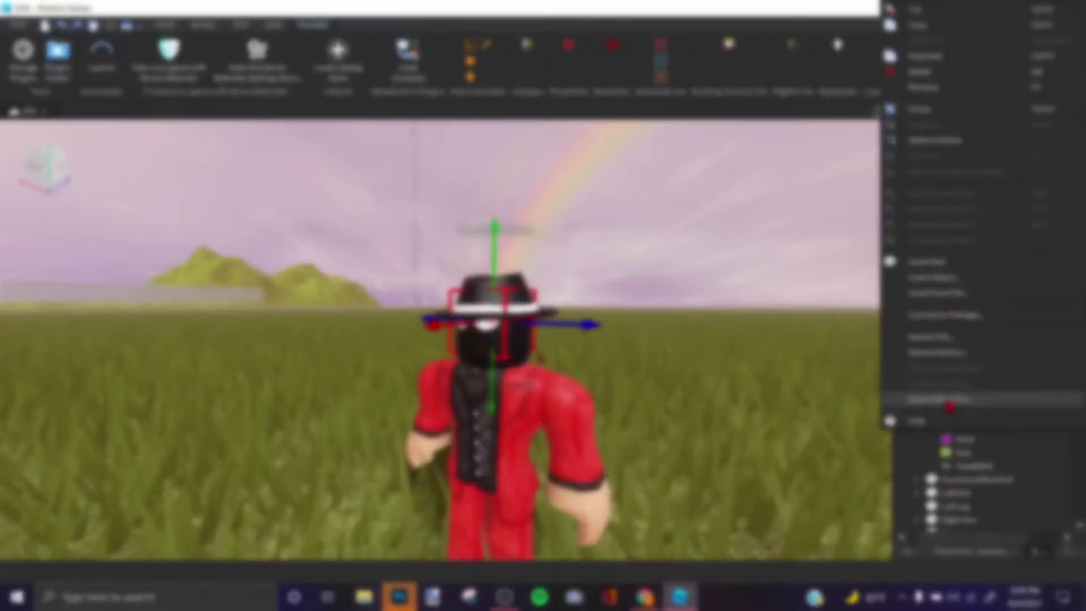
click(956, 400)
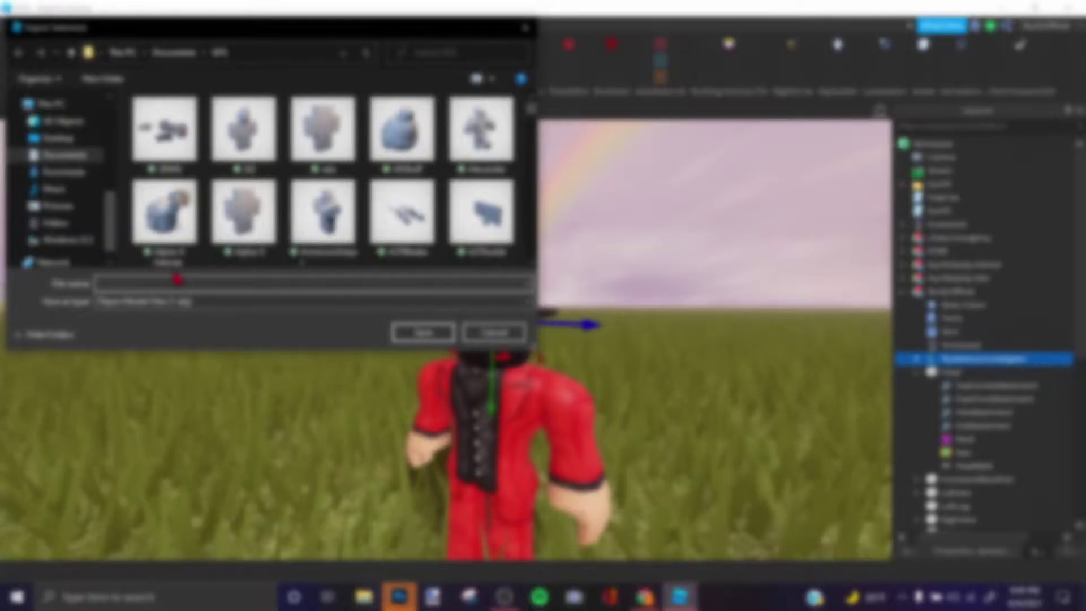
text(Rody)
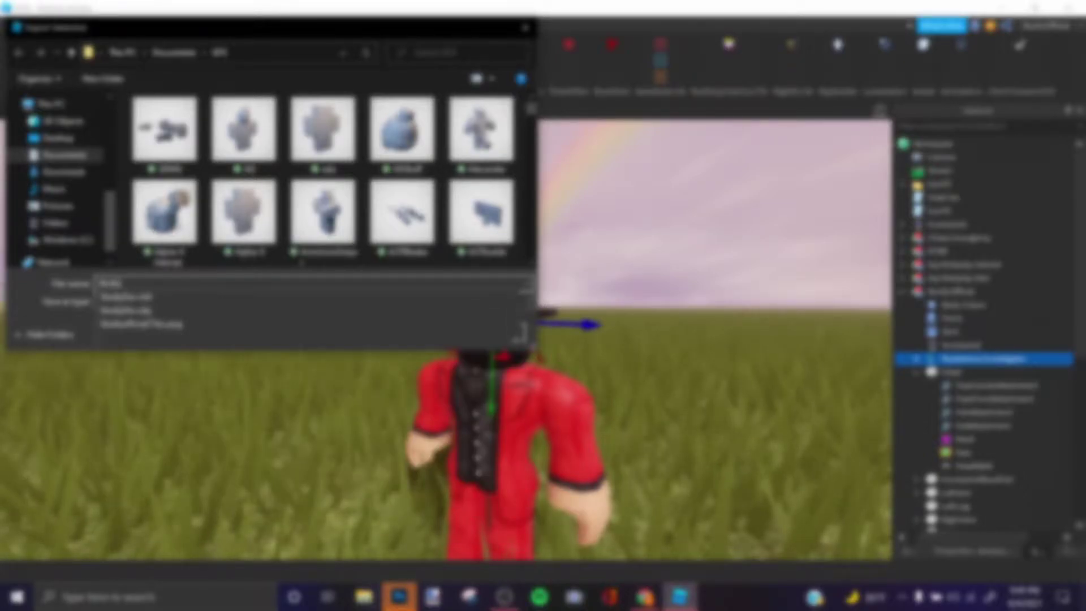
text(tho)
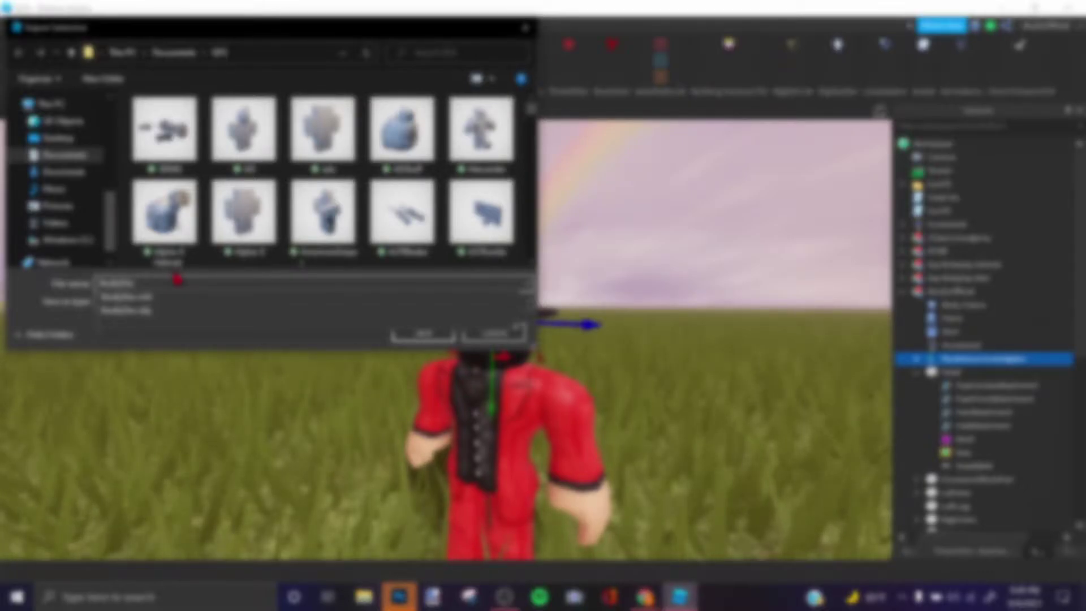
text(tu)
key(Return)
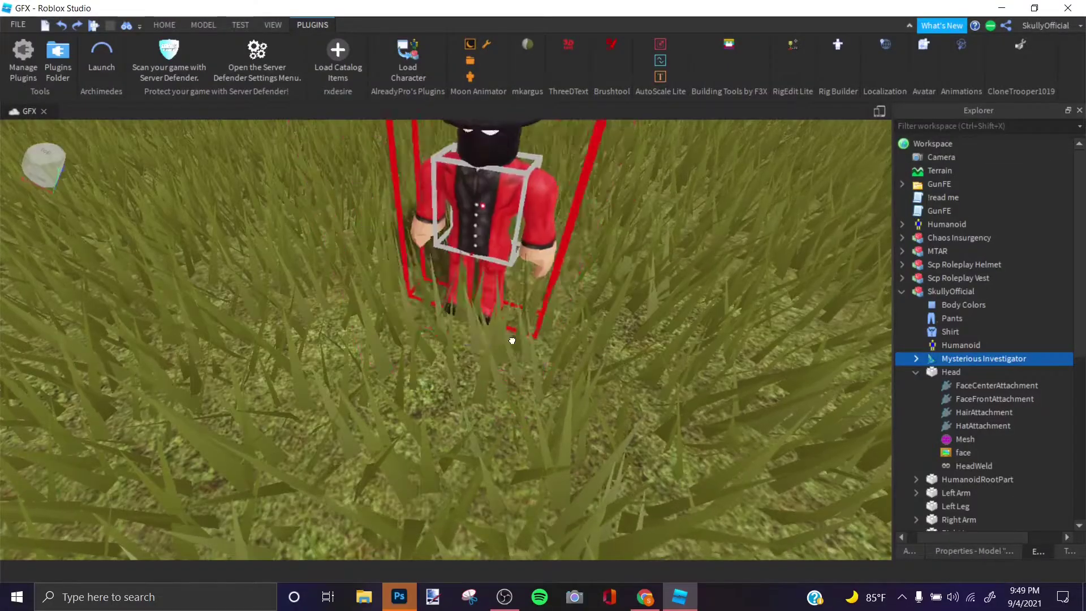
Step: Launch Blender, bring its window forward and dismiss the splash screen to reach the default scene
click(481, 351)
right_drag(585, 371, 585, 372)
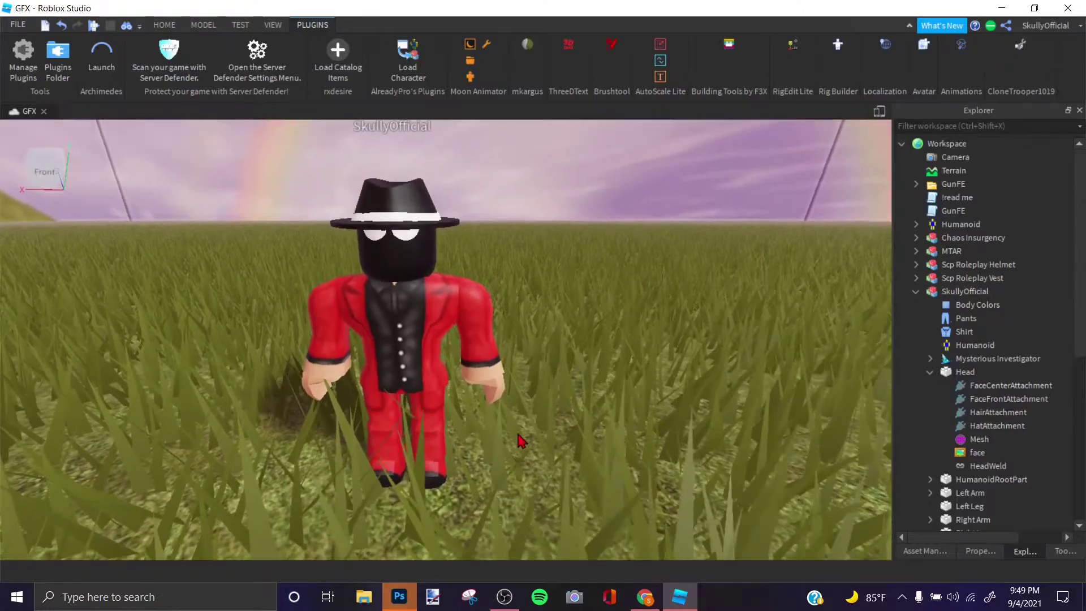
key(alt+Tab)
click(226, 317)
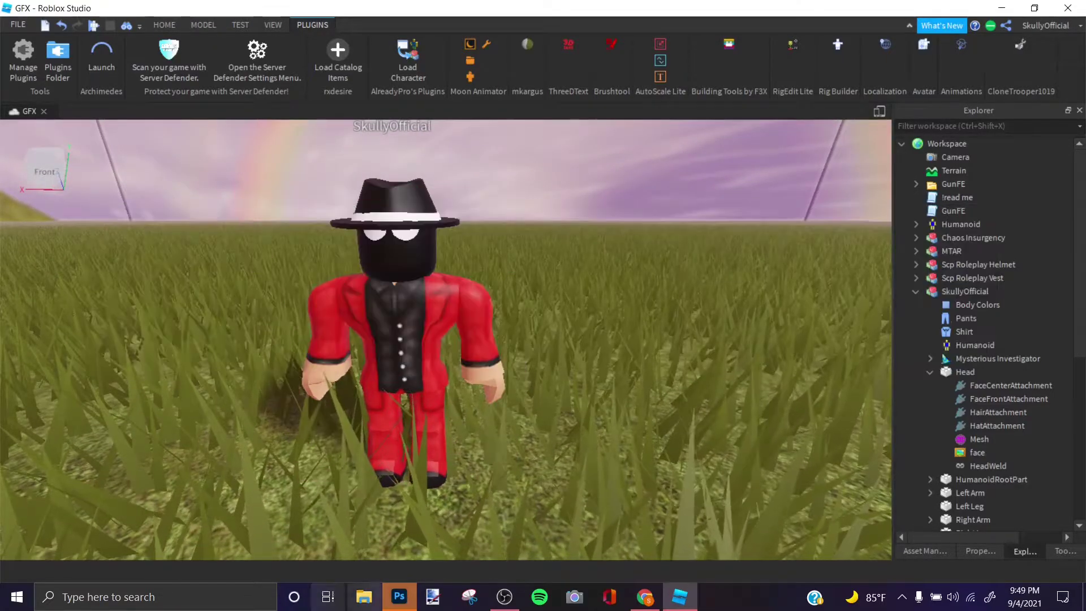
click(252, 603)
text(b)
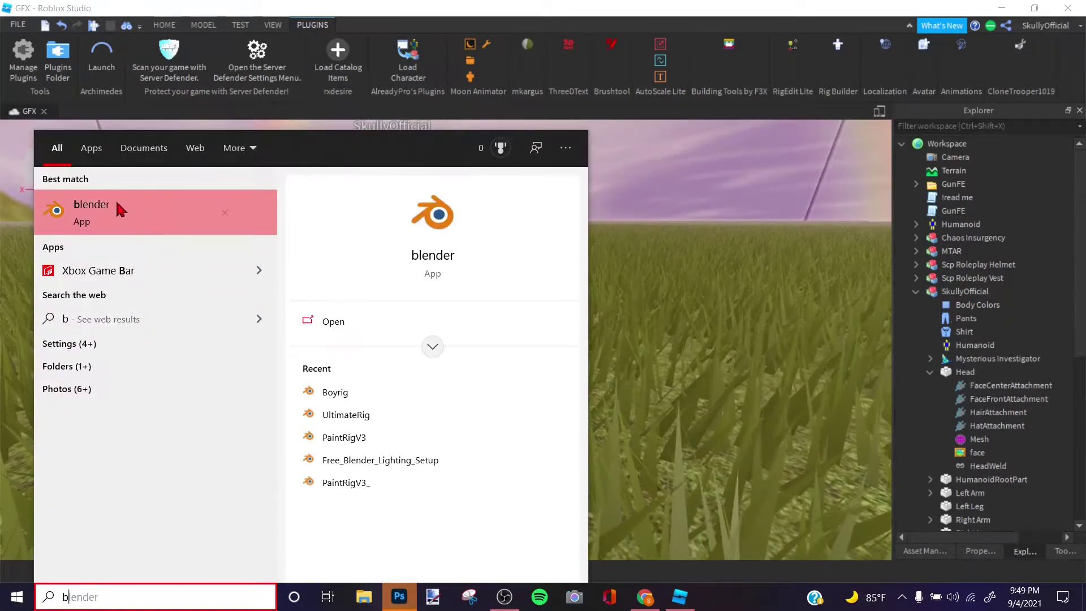
click(111, 211)
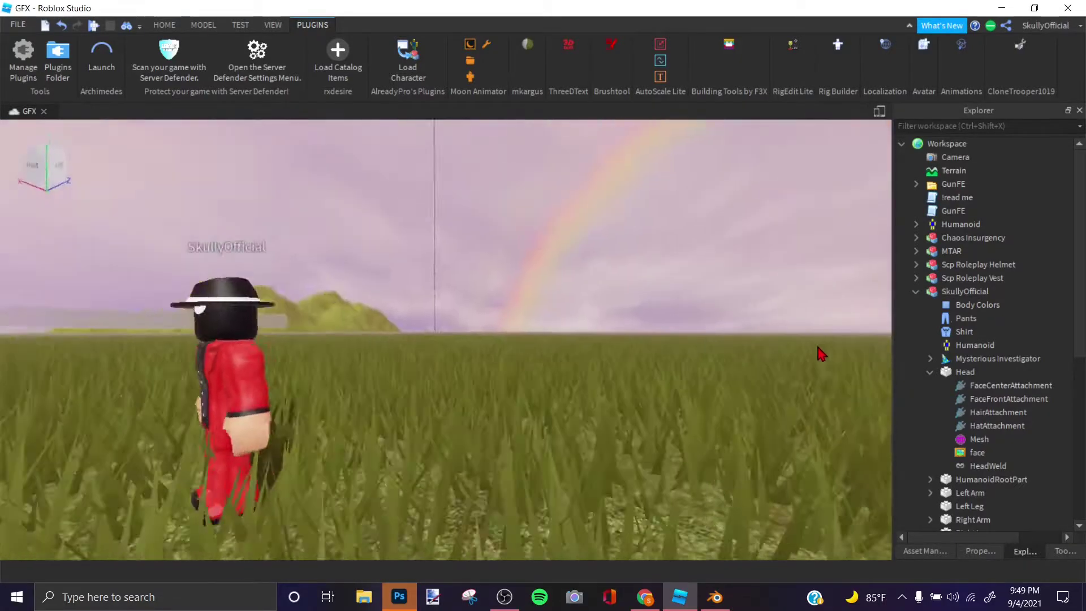
key(alt+Tab)
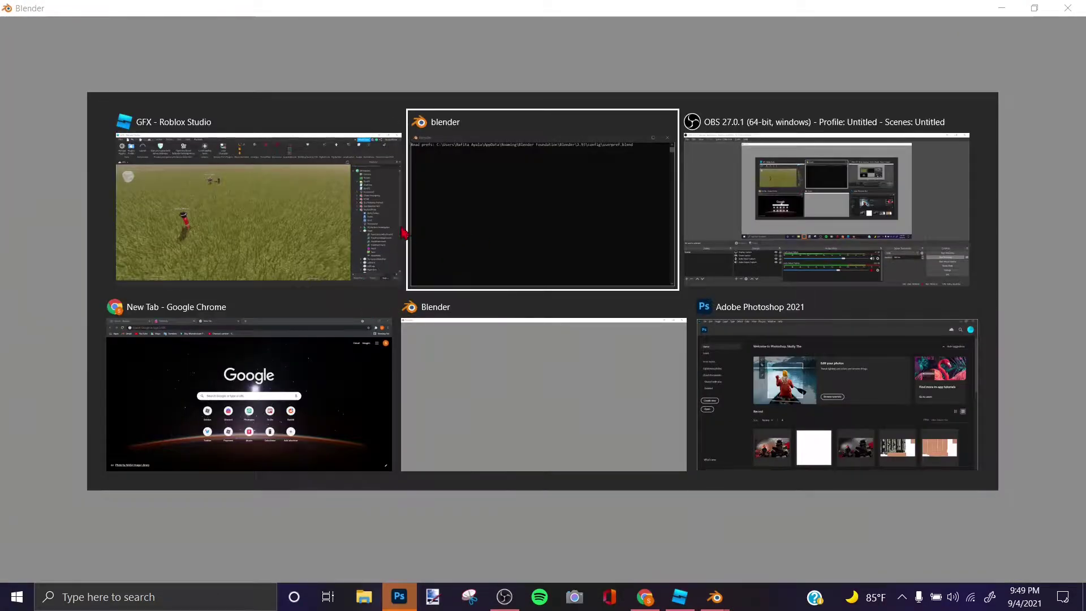
click(514, 213)
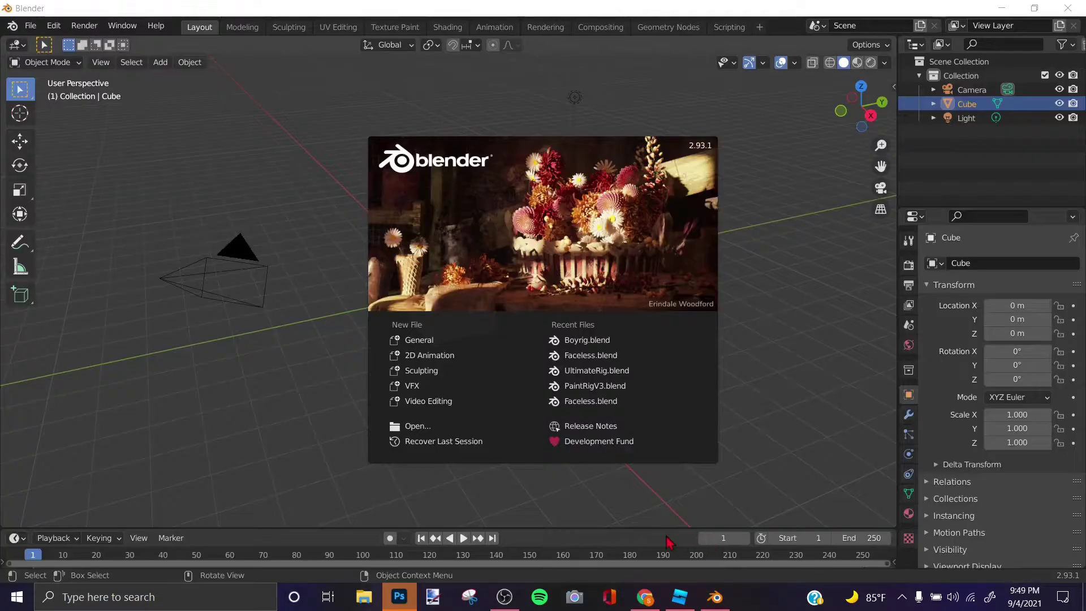
click(261, 225)
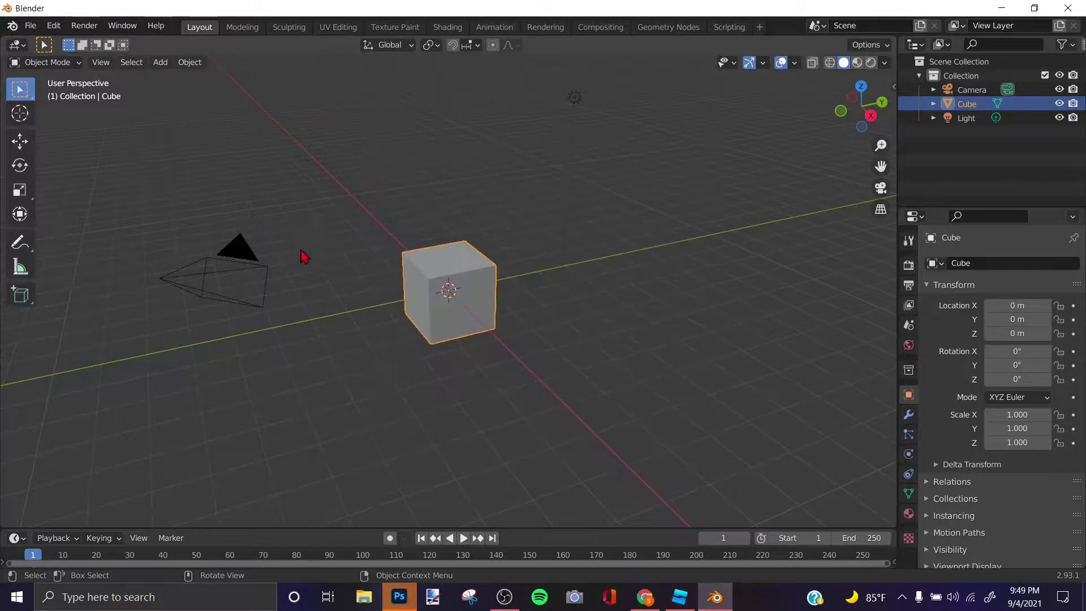
Step: Delete all default objects from the scene: the cube, camera and light
key(a)
key(Delete)
key(x)
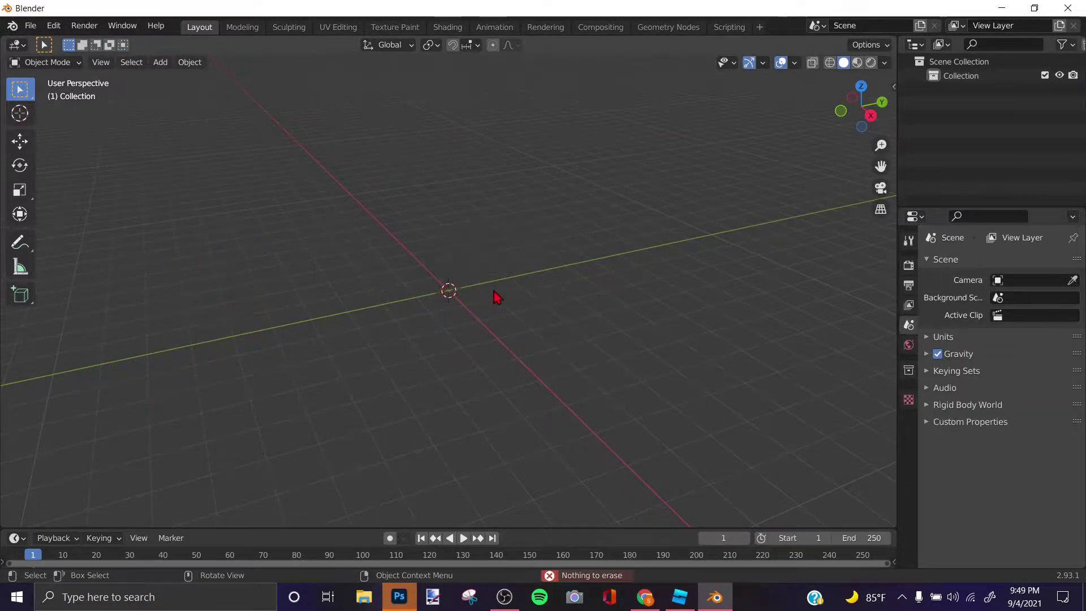
mouse_move(498, 299)
middle_down()
mouse_move(422, 298)
mouse_move(338, 317)
mouse_move(424, 375)
mouse_move(477, 248)
middle_up()
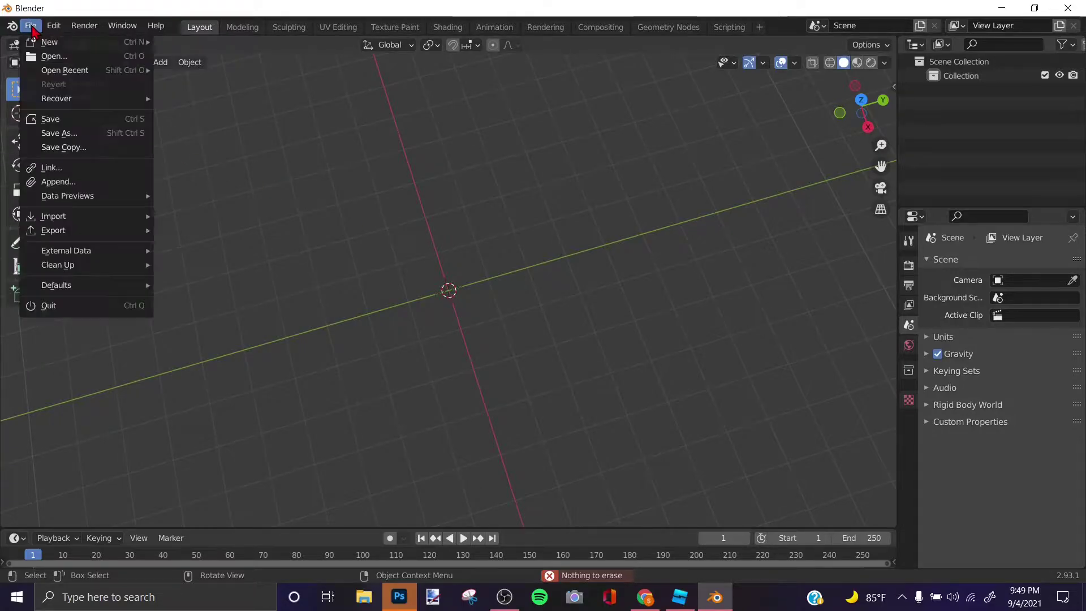
Step: Start appending from another file and open Robloxian.blend in the Documents Rig folder
click(31, 26)
click(50, 189)
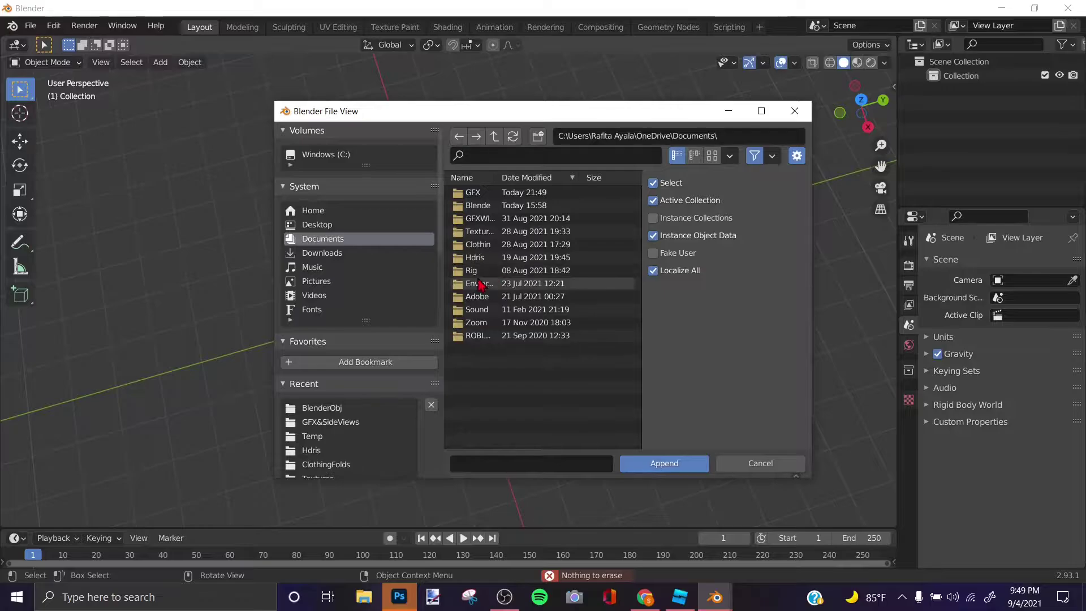
double_click(493, 276)
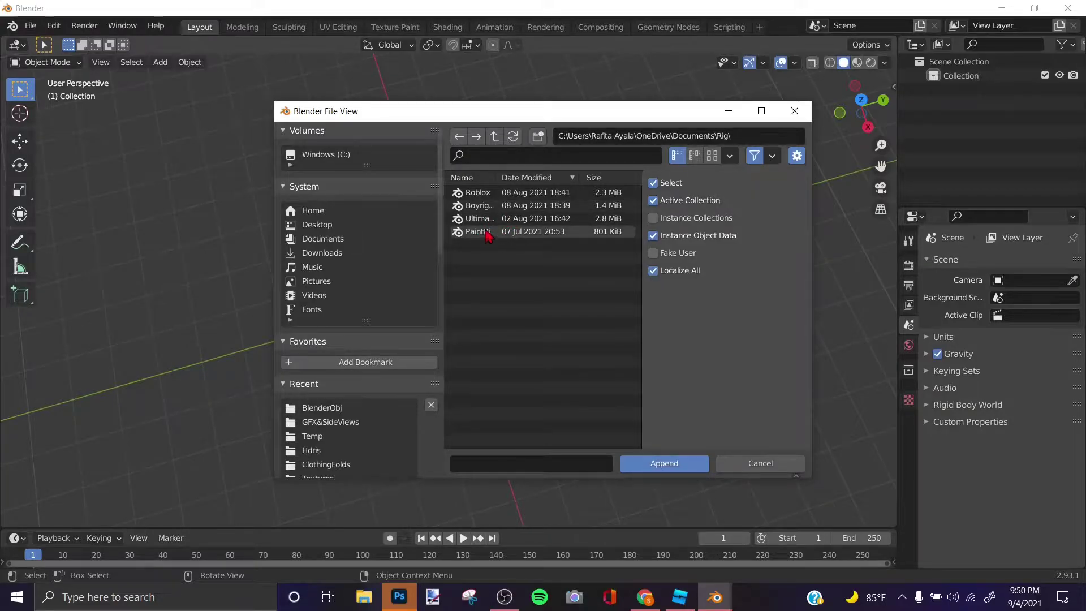
click(478, 193)
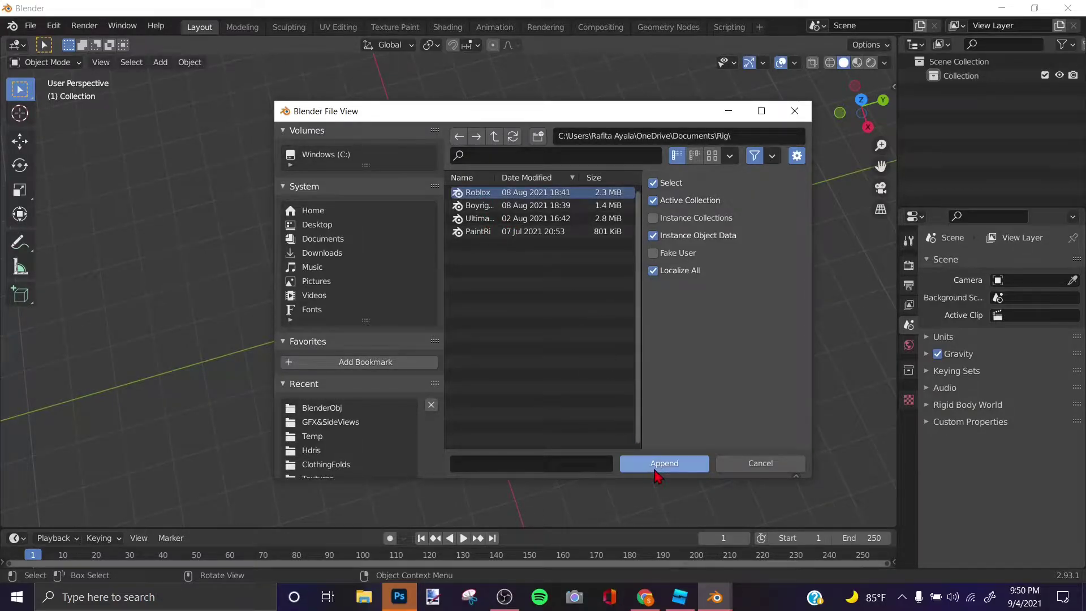
click(655, 473)
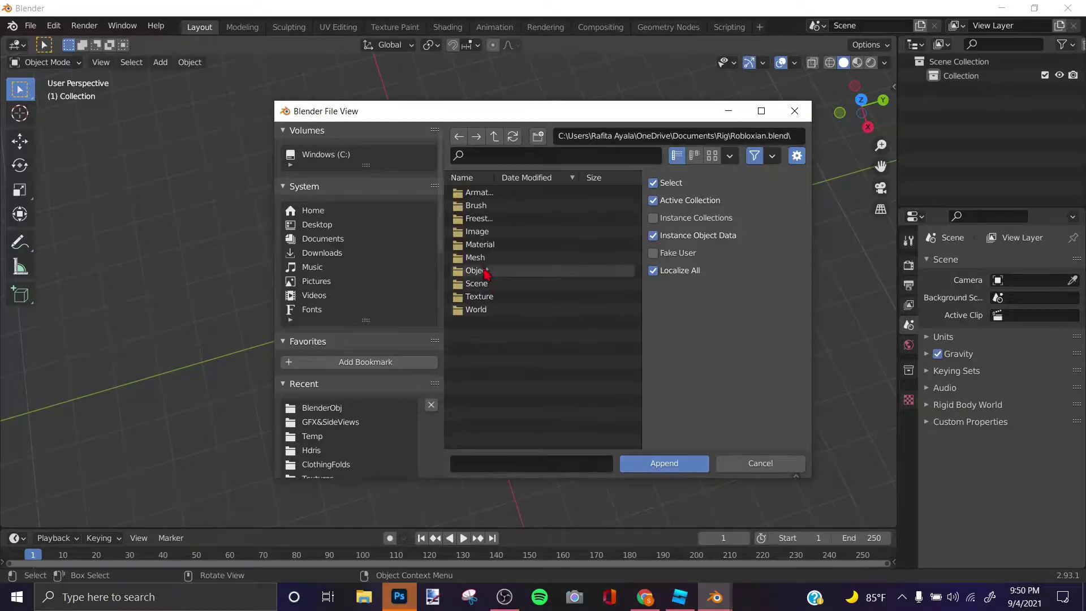
Step: Append every item of the Object category in Robloxian.blend to the empty scene
drag(447, 280, 516, 286)
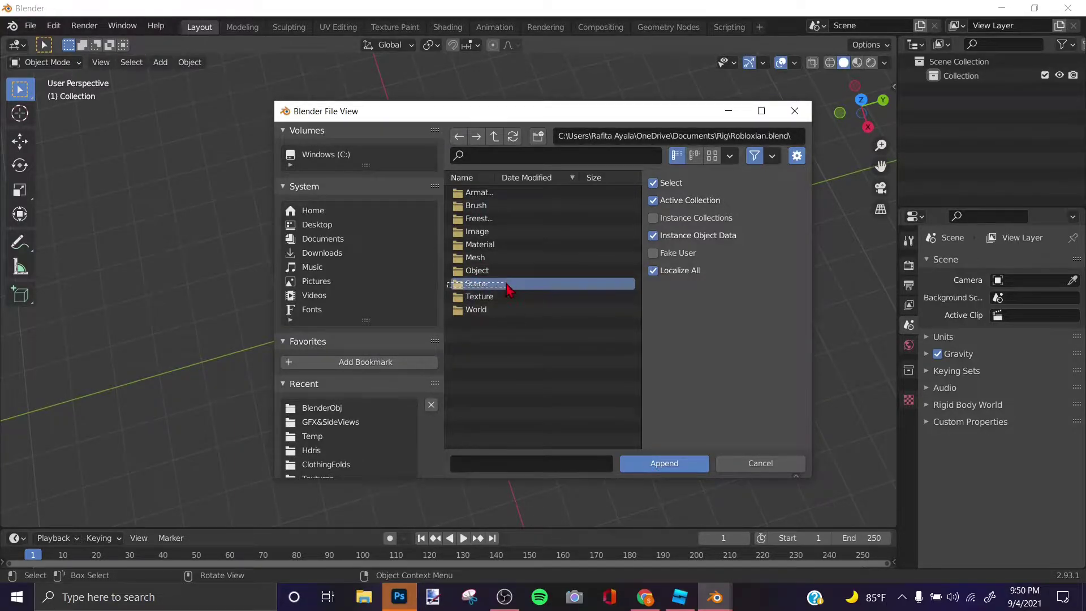
click(500, 275)
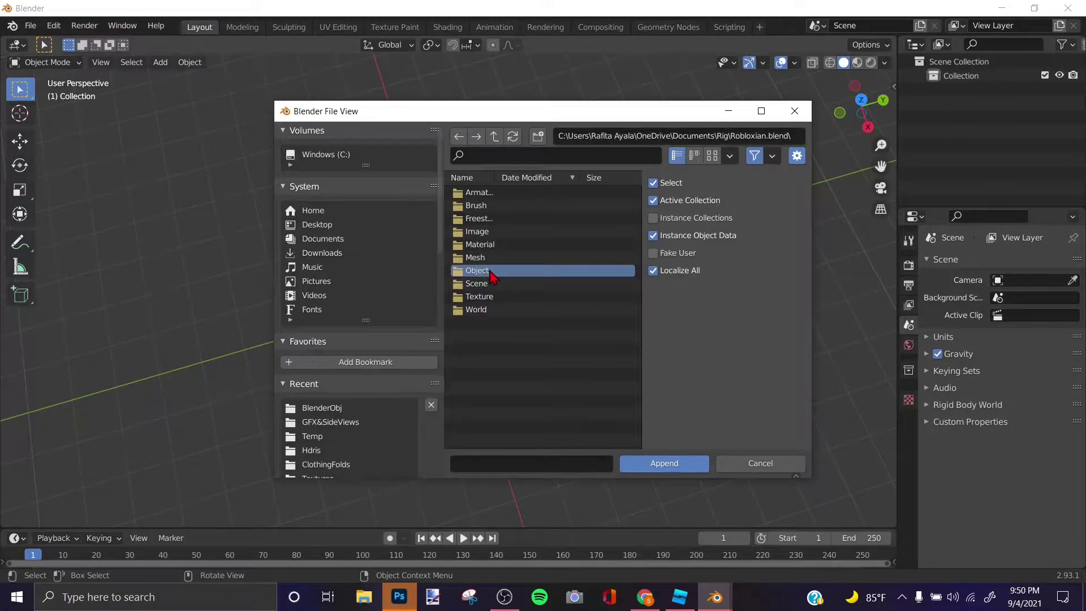
double_click(480, 276)
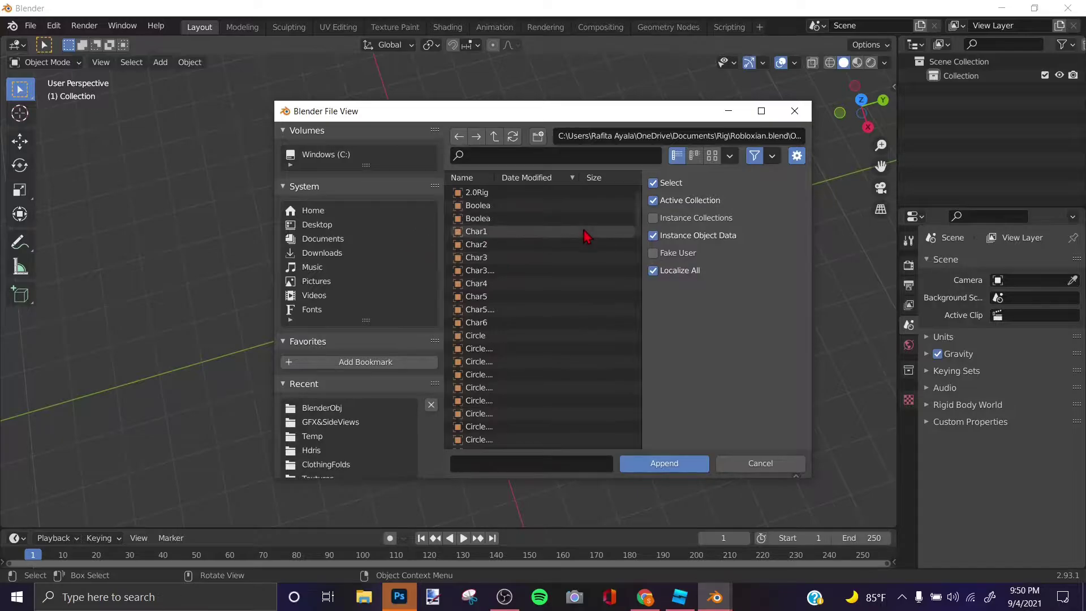
key(a)
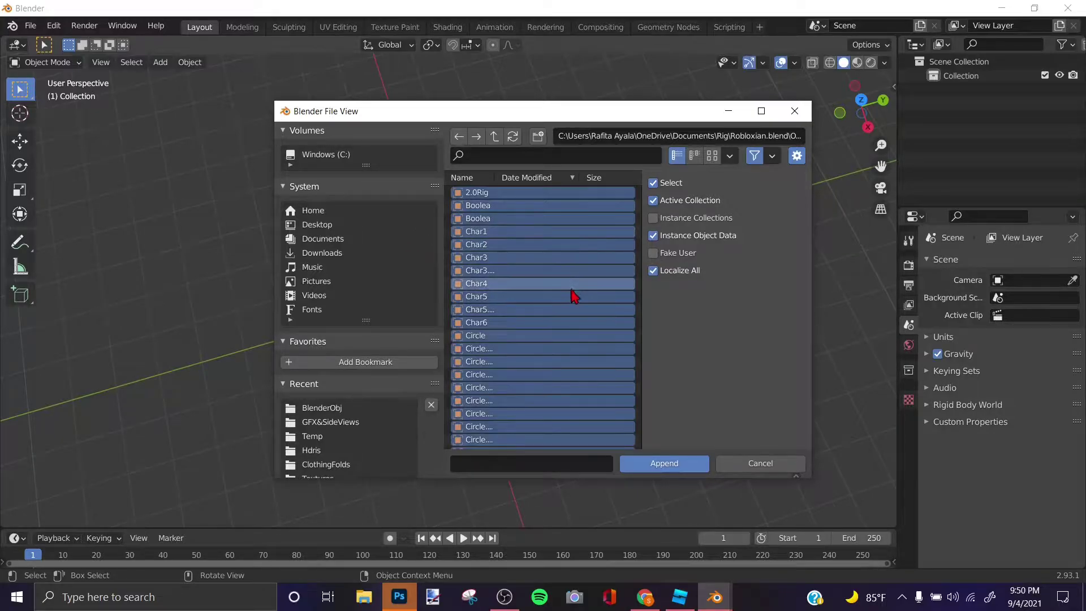
click(685, 464)
middle_drag(687, 468, 600, 294)
Step: Move the Main armature off the overlapping body meshes and delete it
click(541, 228)
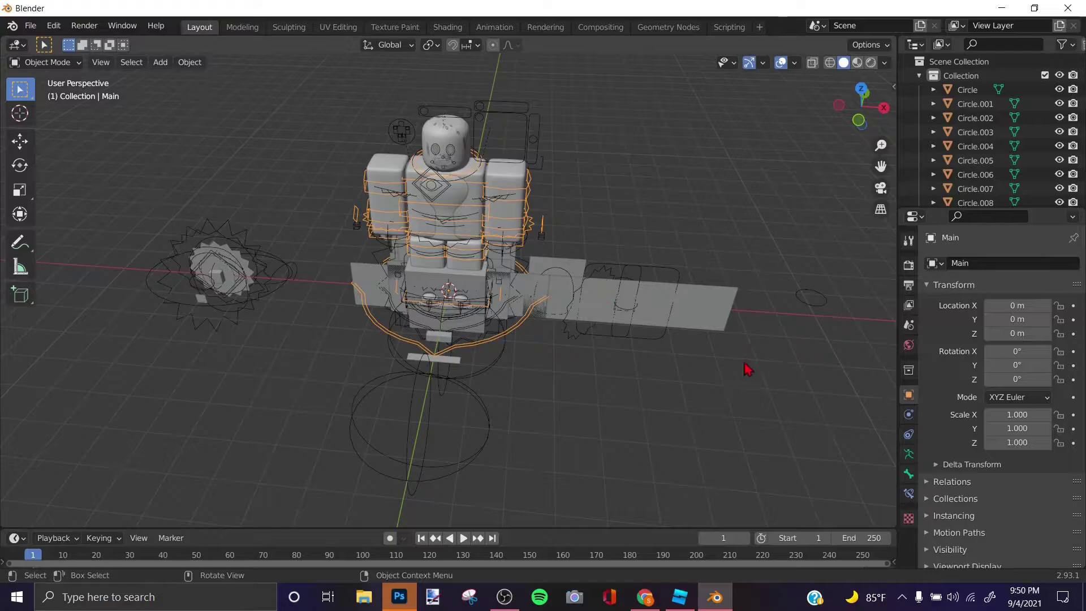
key(g)
click(627, 372)
key(x)
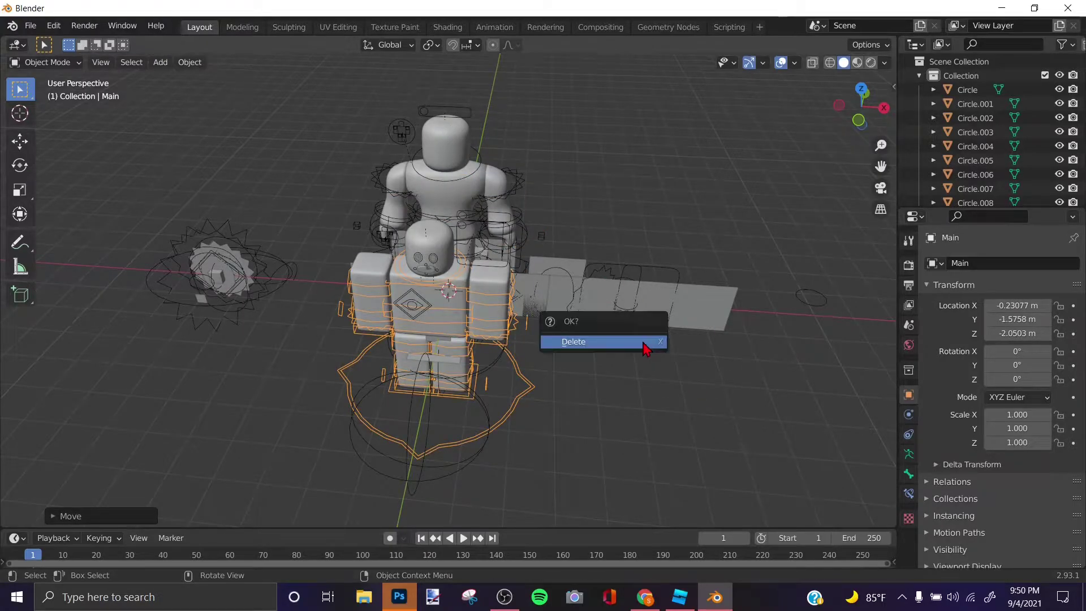
click(647, 348)
Step: Delete all remaining appended Robloxian objects, including the leftover Switch.002
key(a)
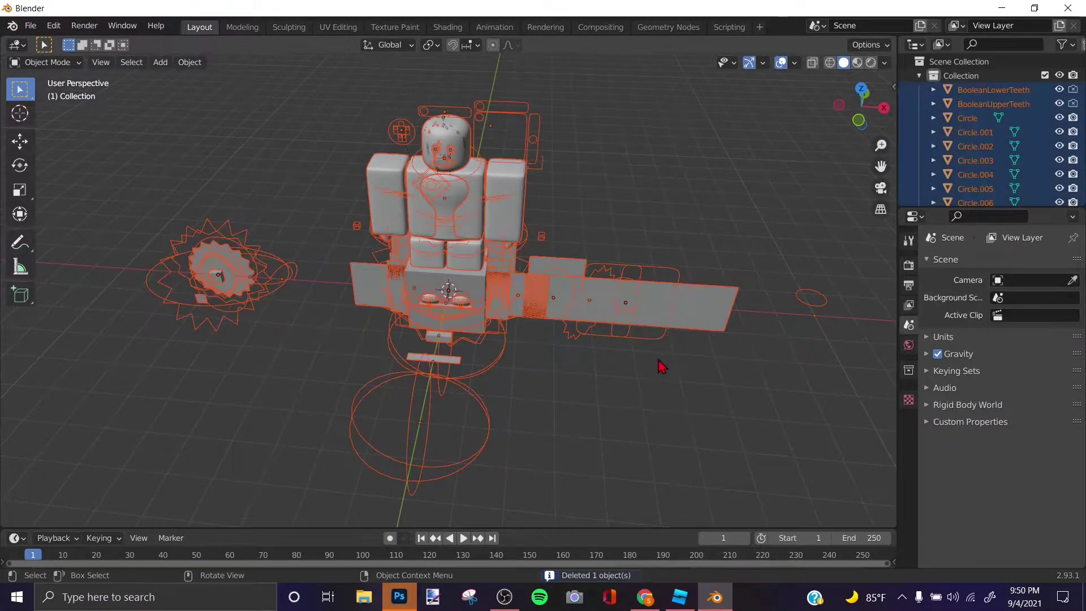
key(x)
click(637, 361)
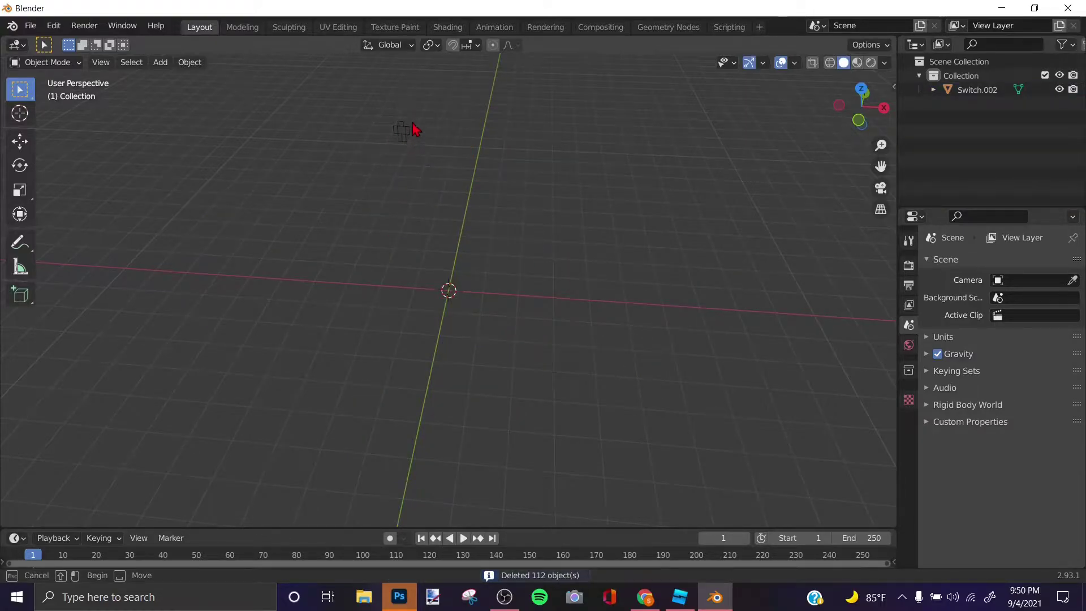
middle_drag(415, 129, 340, 211)
key(x)
key(Escape)
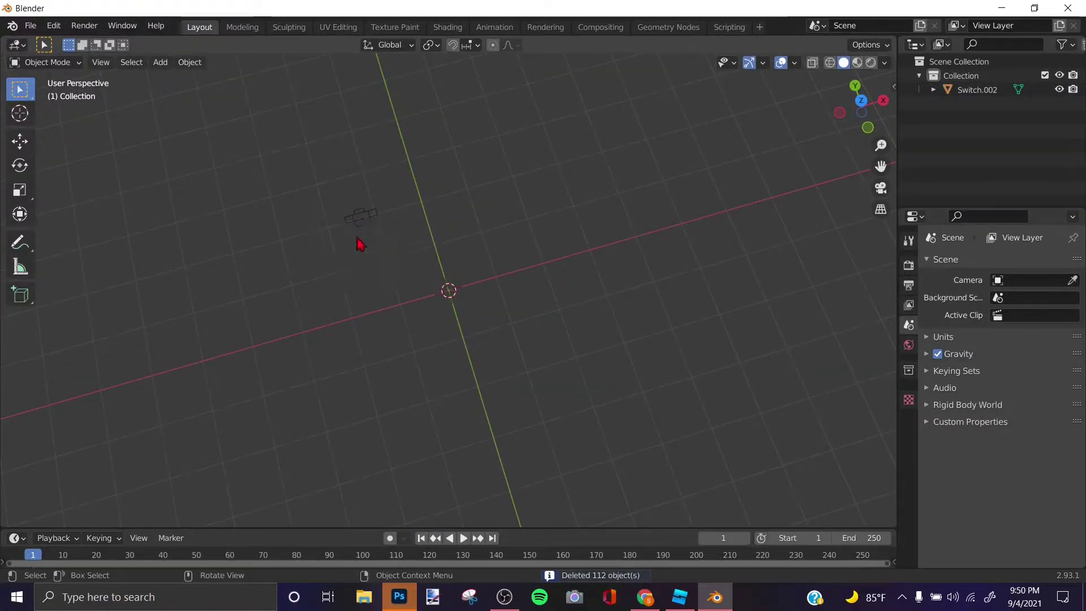
click(365, 217)
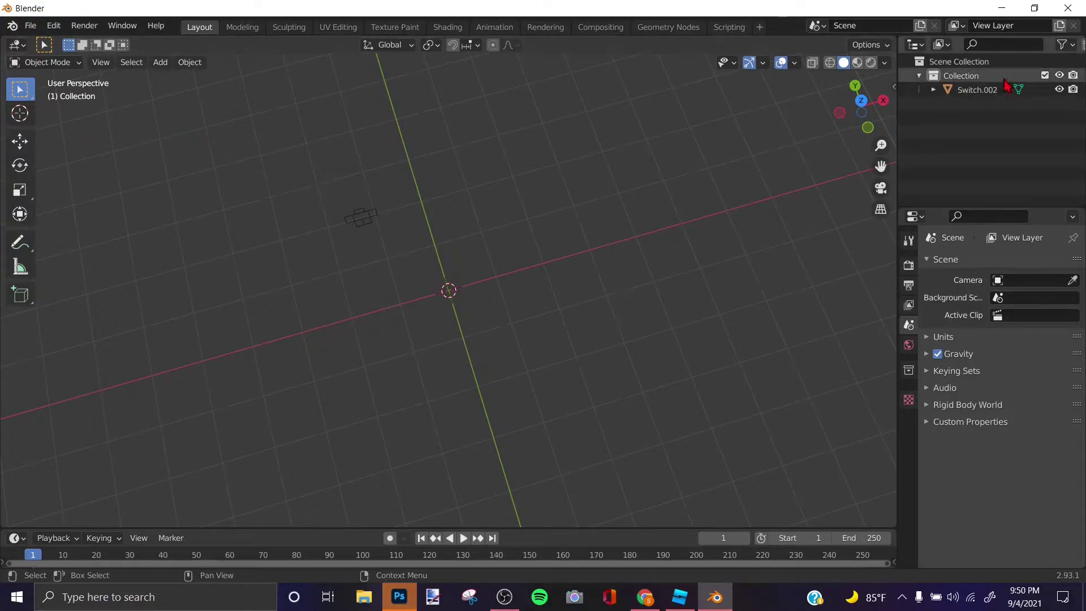
key(Delete)
Step: Start a new append and open UltimateRig.blend from the Documents Rig folder
click(31, 25)
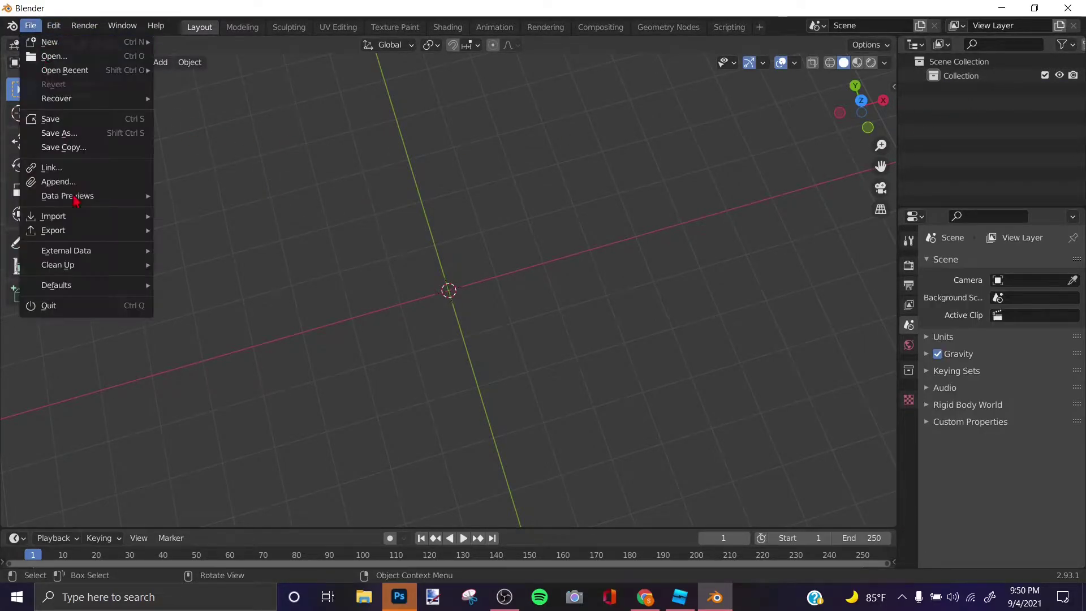
click(61, 182)
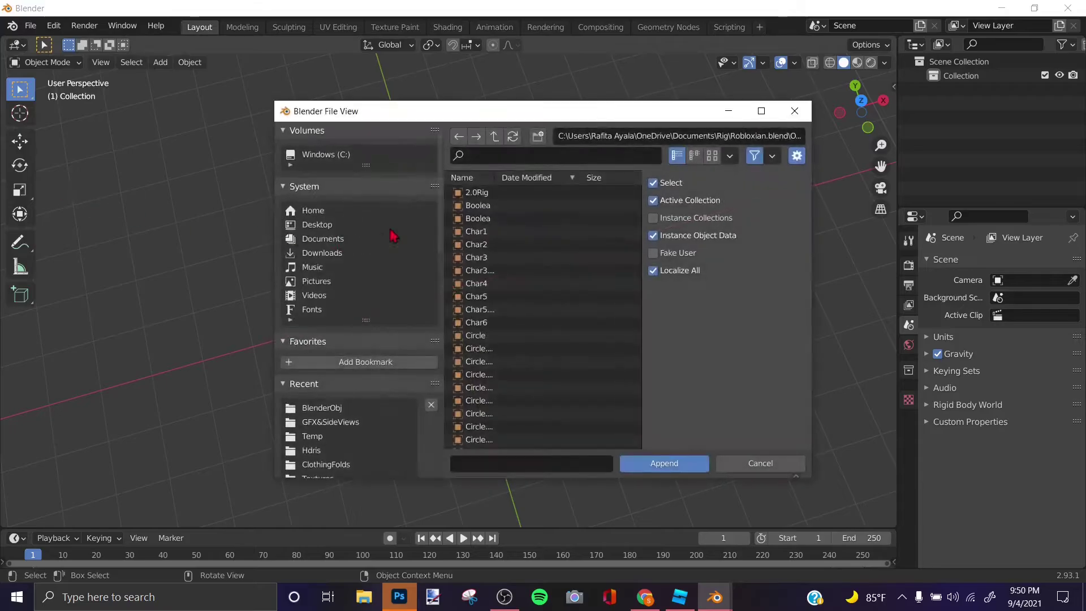
click(321, 239)
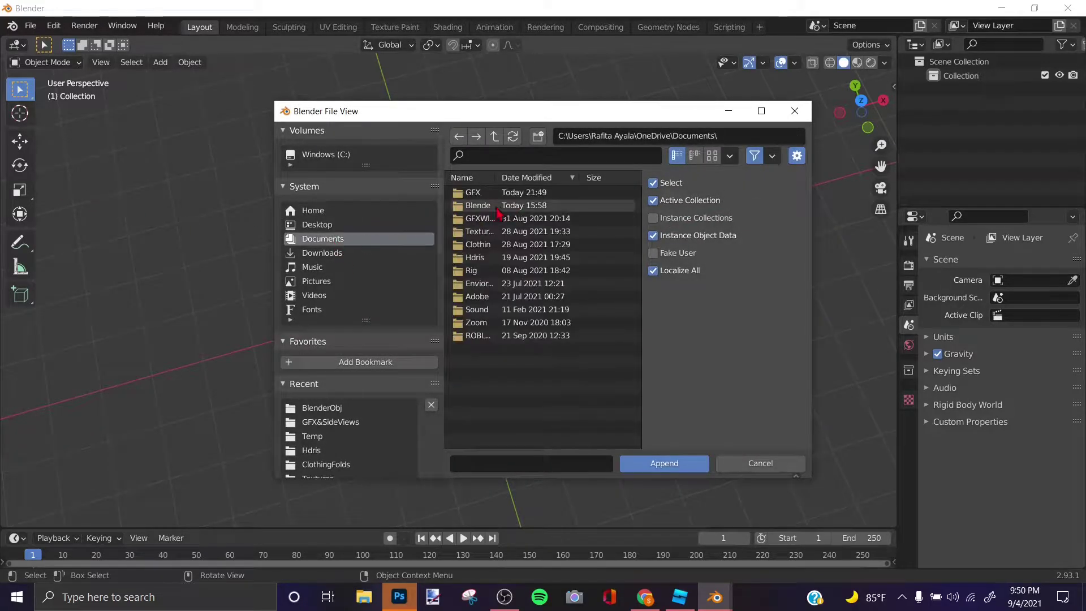
click(482, 277)
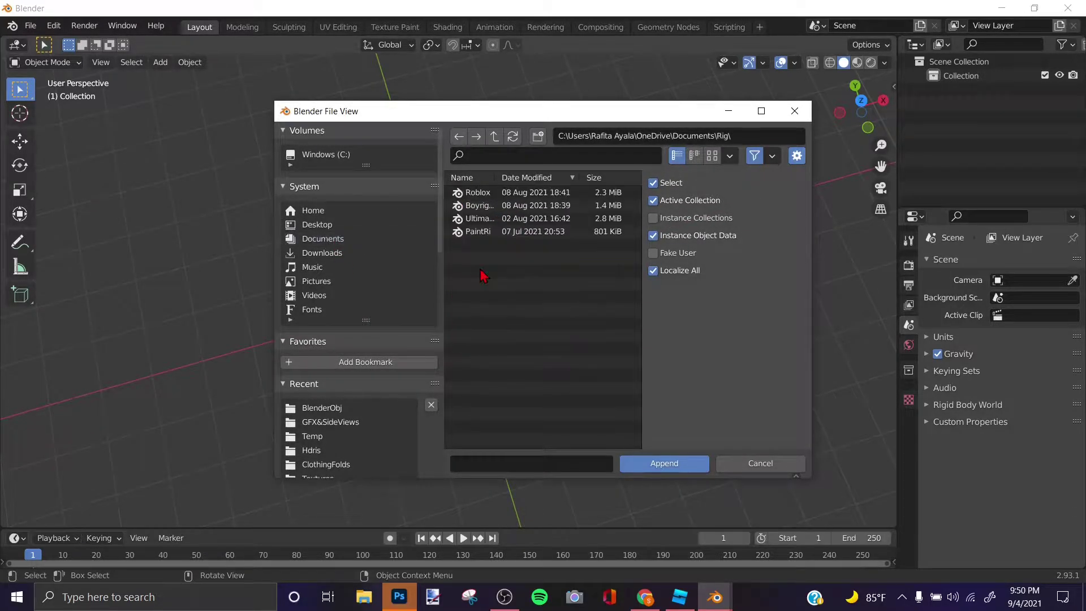
click(490, 219)
double_click(490, 220)
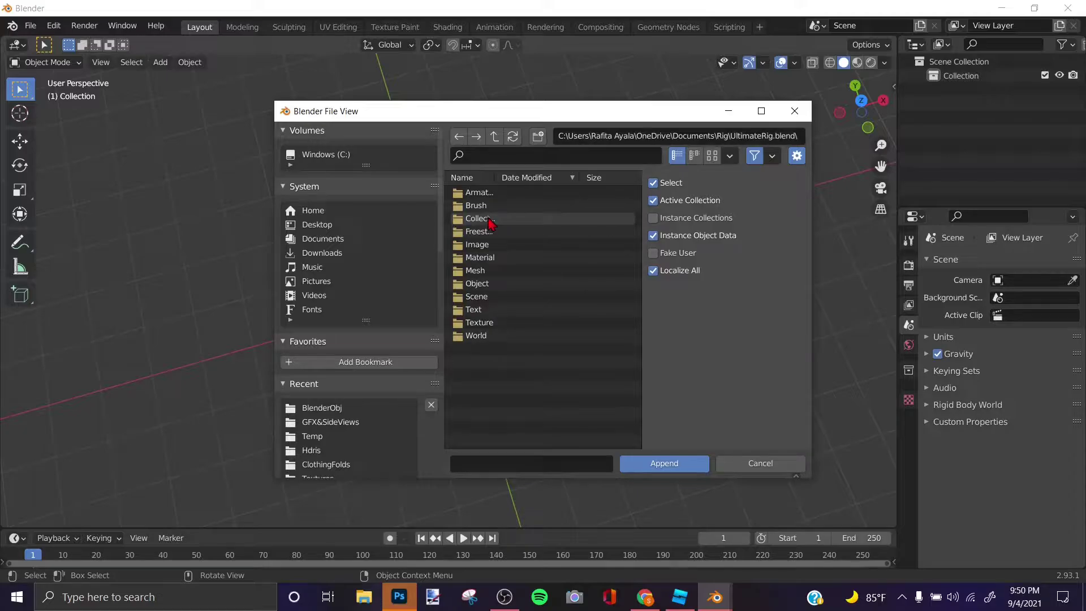
Step: Append every item of the Object category in UltimateRig.blend to the scene
double_click(477, 284)
key(a)
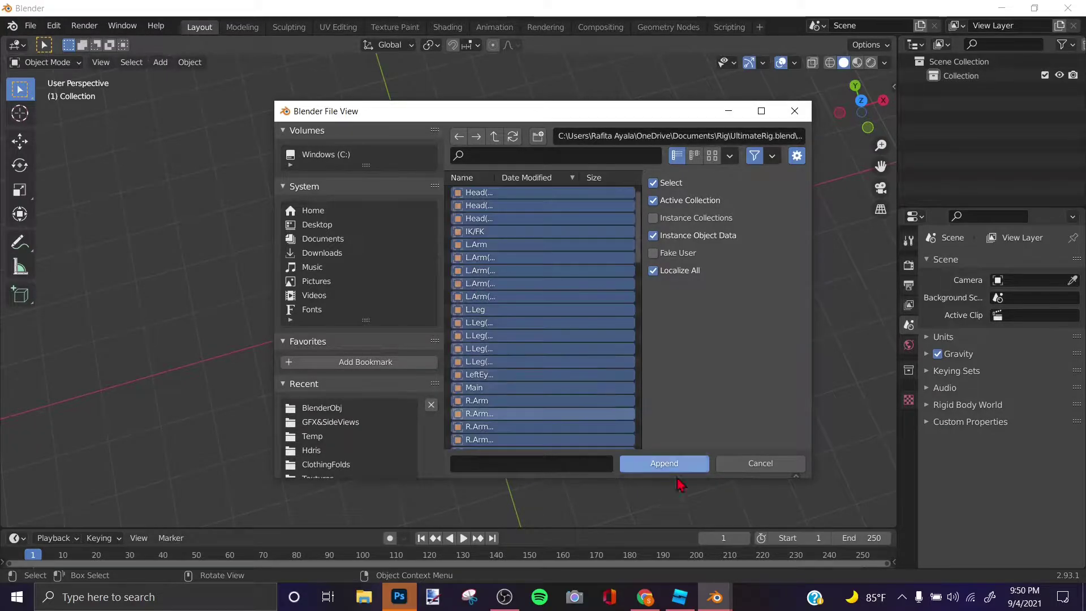
click(666, 464)
middle_drag(603, 405, 630, 271)
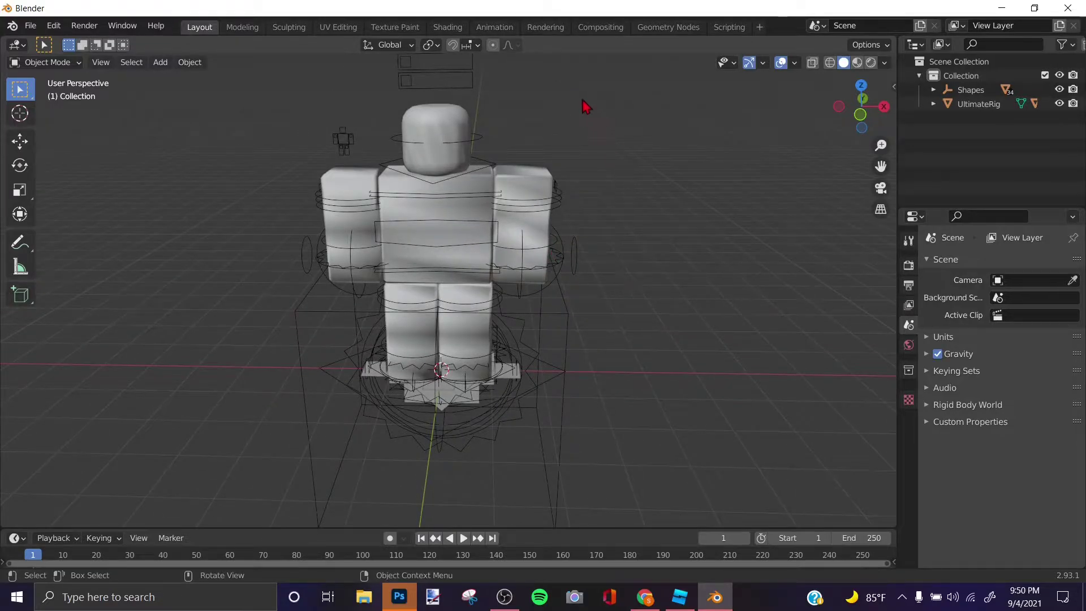
Step: Switch the viewport shading to Material Preview to show the rig's materials
key(z)
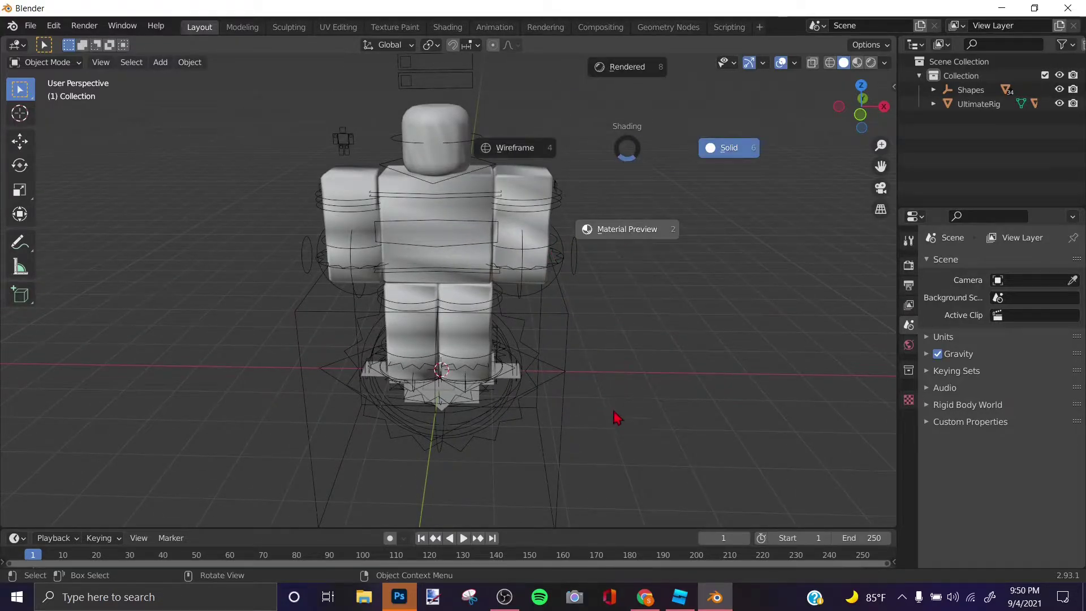
click(589, 502)
scroll(585, 193, up, 3)
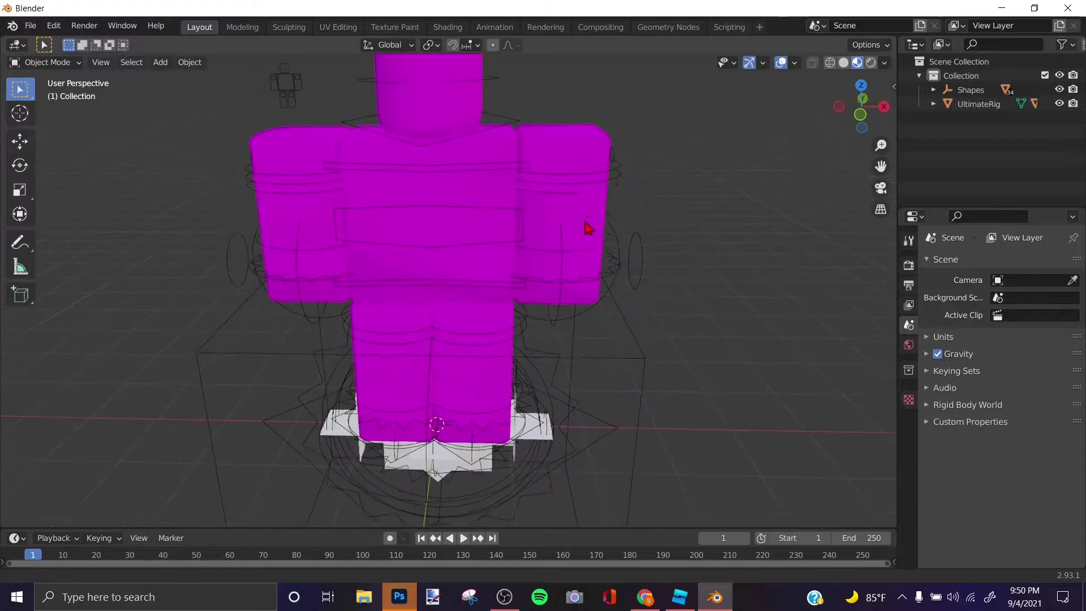
Step: Select the Main armature and move it about 5.5 m along the negative X axis
click(620, 184)
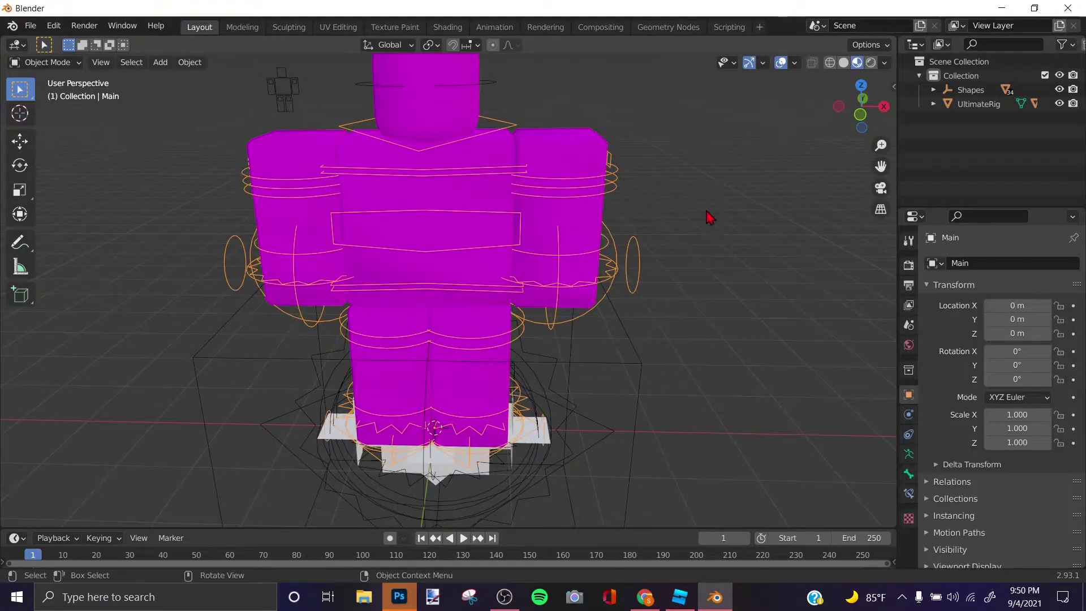
scroll(696, 315, down, 2)
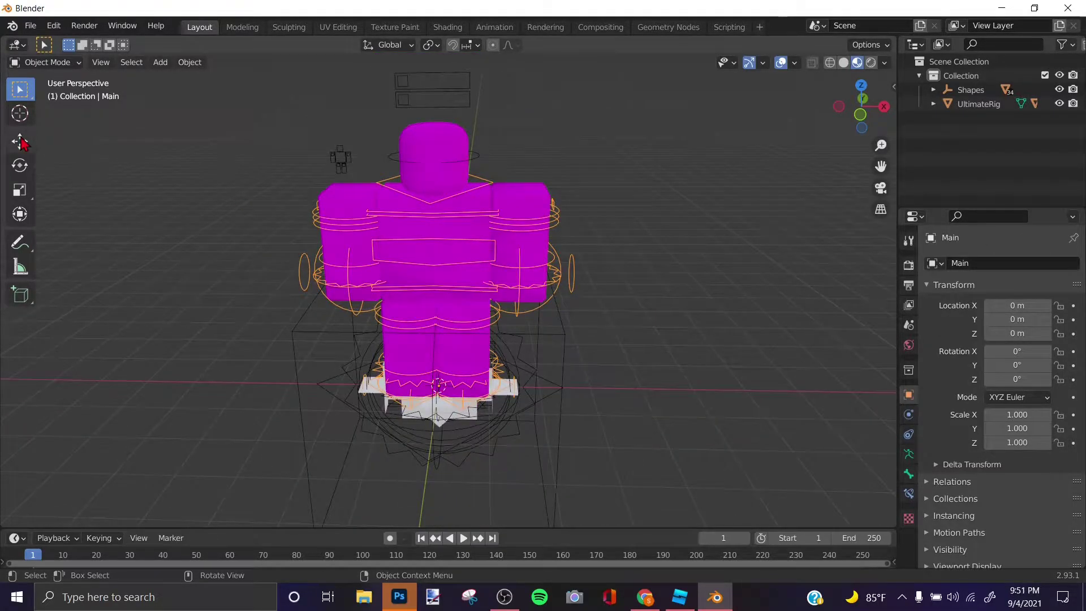
click(21, 142)
drag(498, 390, 229, 387)
Step: Select the leftover control shapes and helper objects around the origin and delete them
drag(637, 448, 346, 275)
key(x)
click(378, 284)
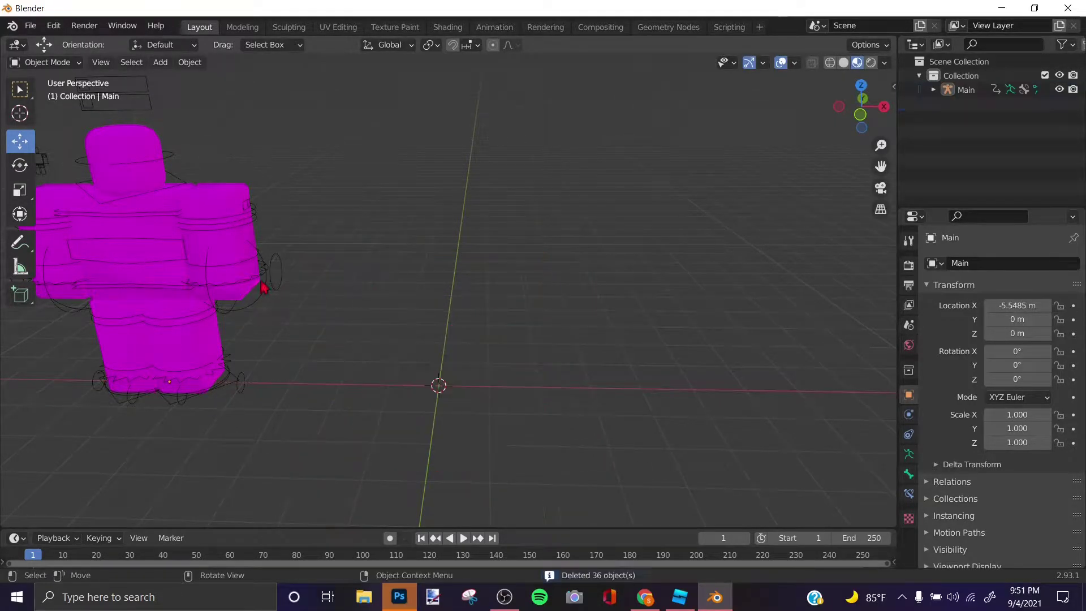
Step: Move the Main armature back along the X axis to a location of about 0.13 m, next to the origin
drag(207, 390, 484, 418)
scroll(471, 176, up, 2)
middle_drag(471, 176, 447, 274)
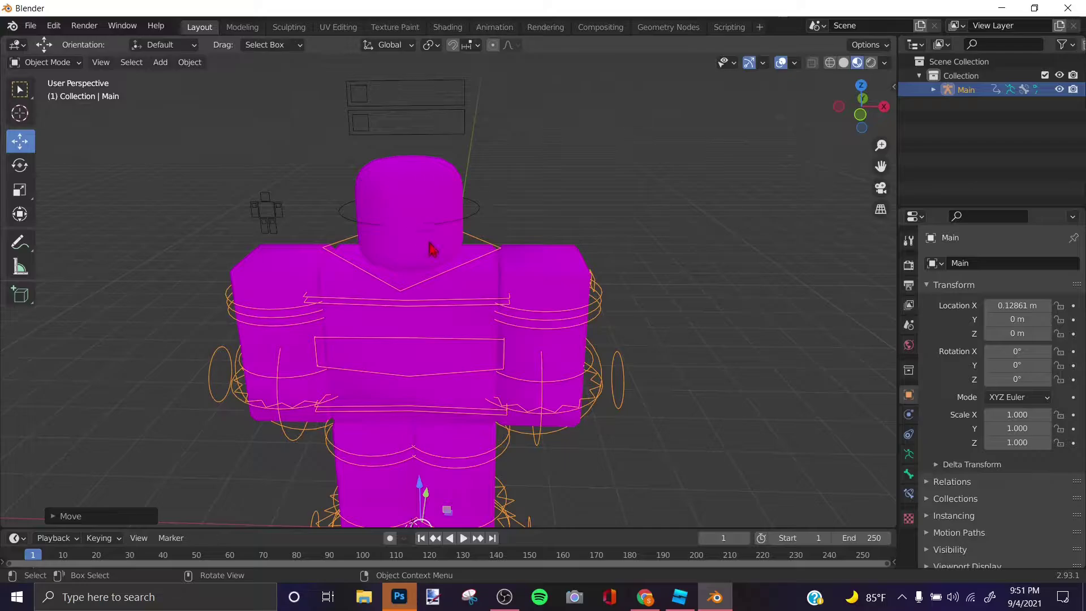
Step: Select the rig's left arm and, in the Shading workspace, unlink its Texture material and create a new material for it
click(553, 250)
click(386, 205)
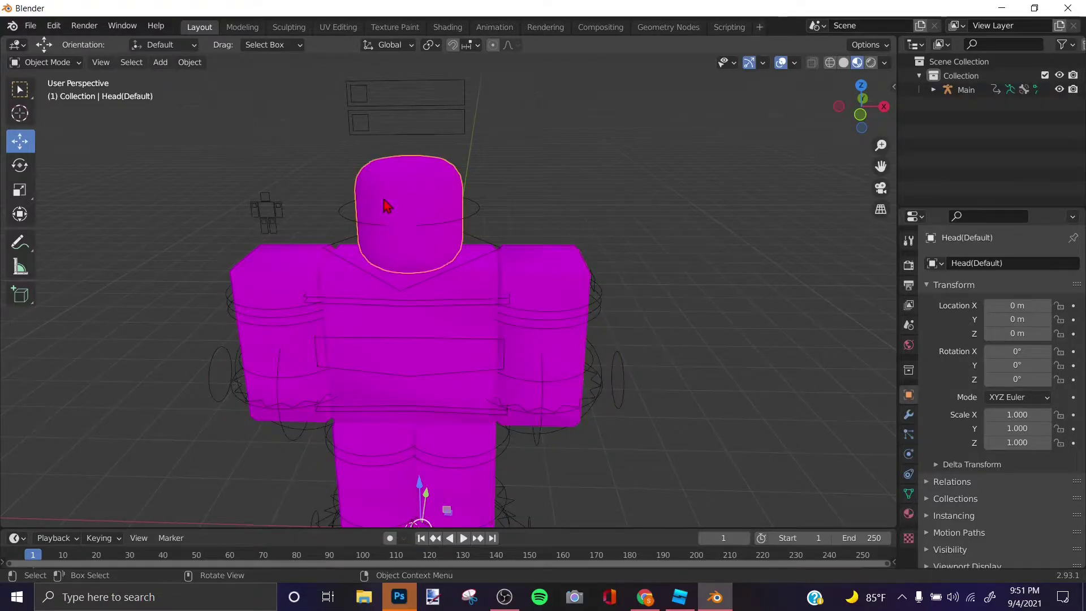
click(261, 290)
click(541, 279)
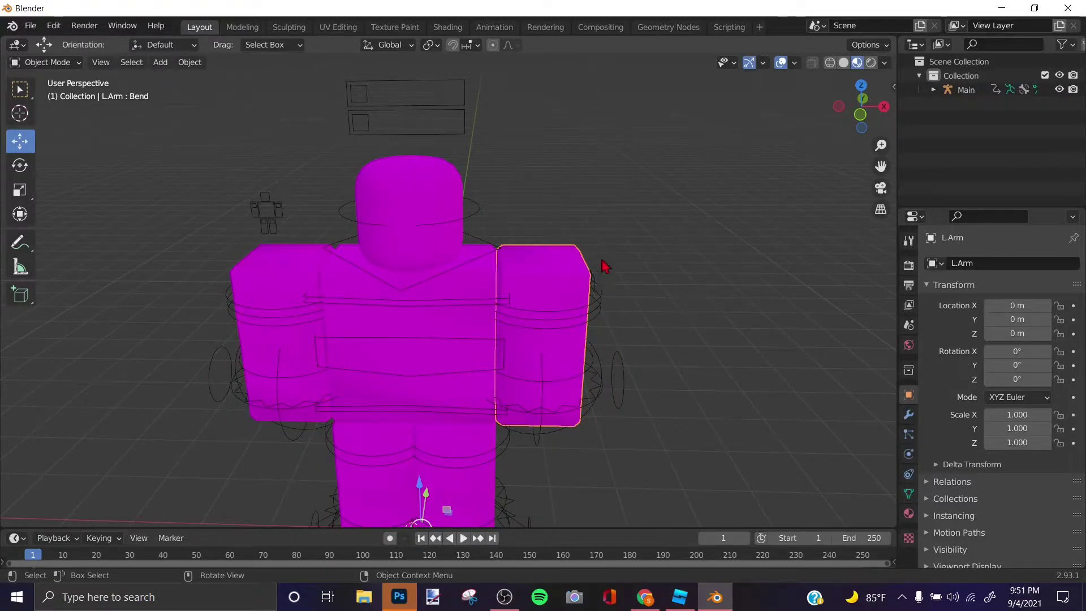
click(448, 27)
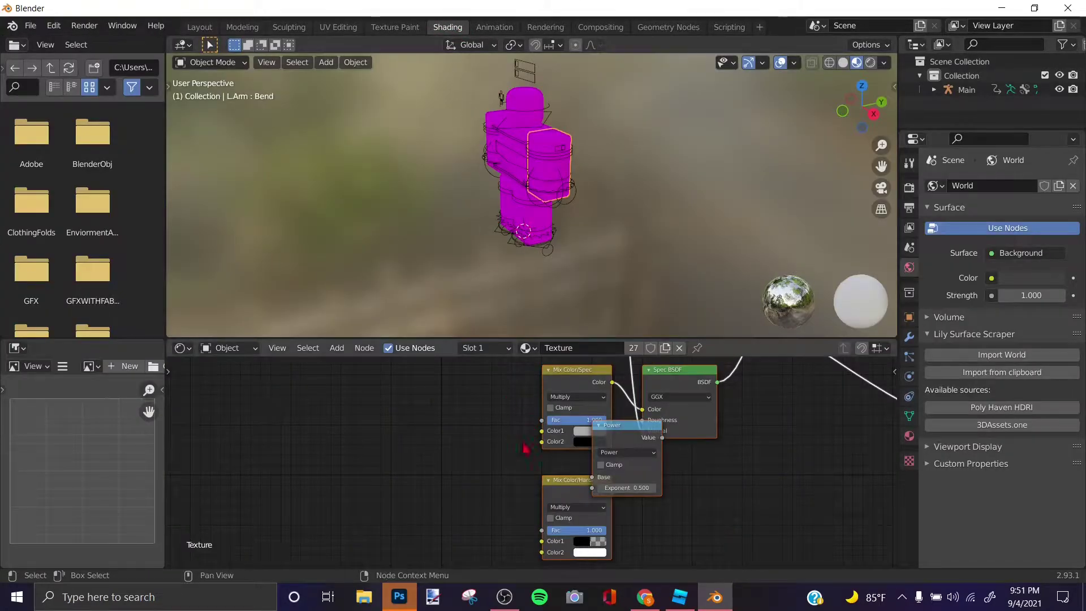
click(680, 348)
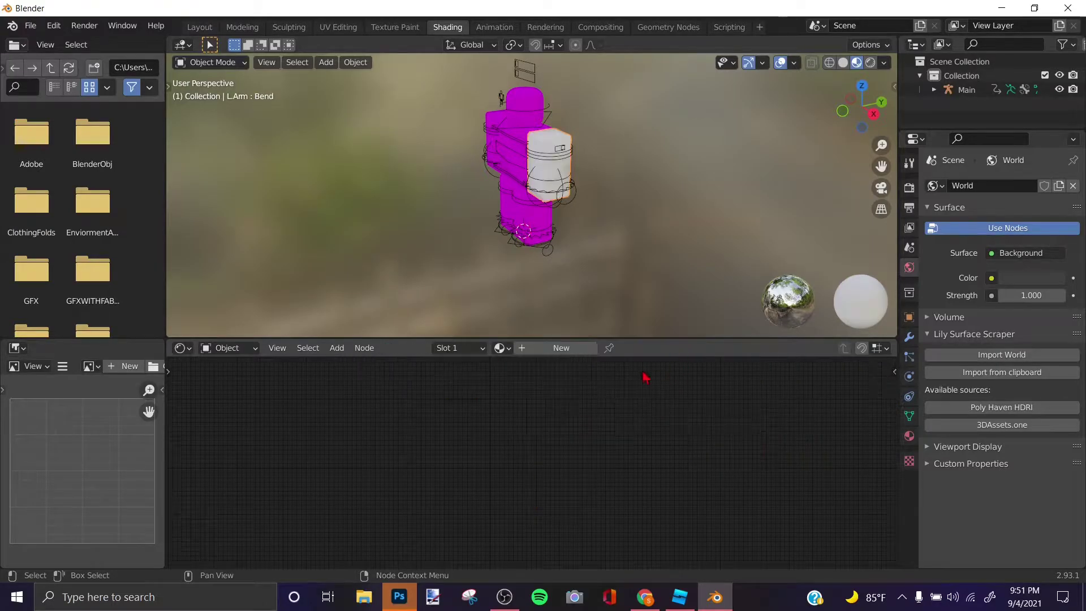
click(572, 353)
scroll(351, 427, up, 1)
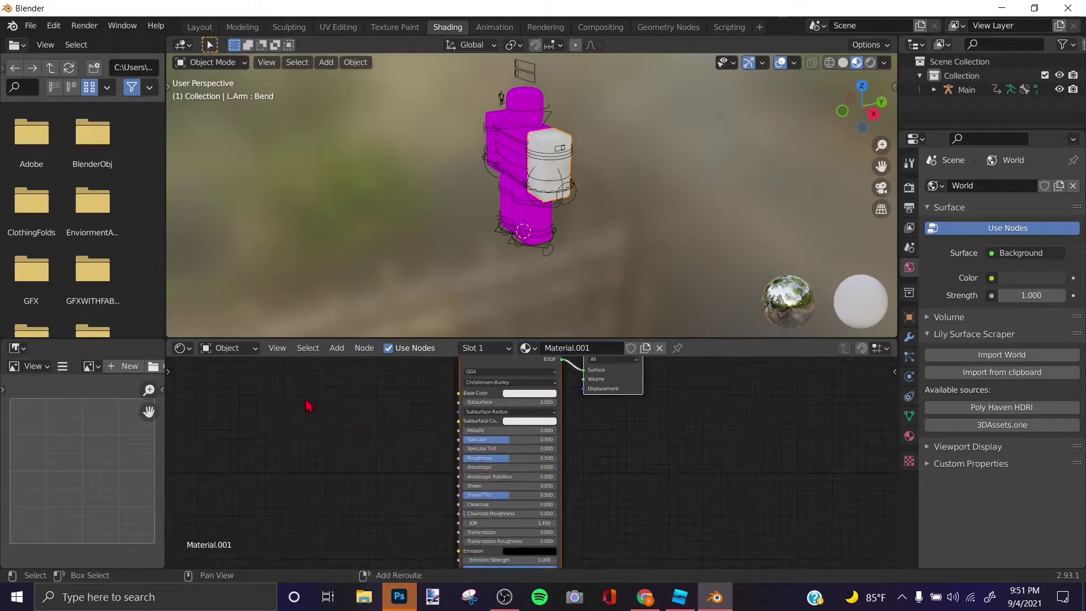
Step: Add an Image Texture node beside the Principled BSDF and link its Color output to Base Color
key(shift+a)
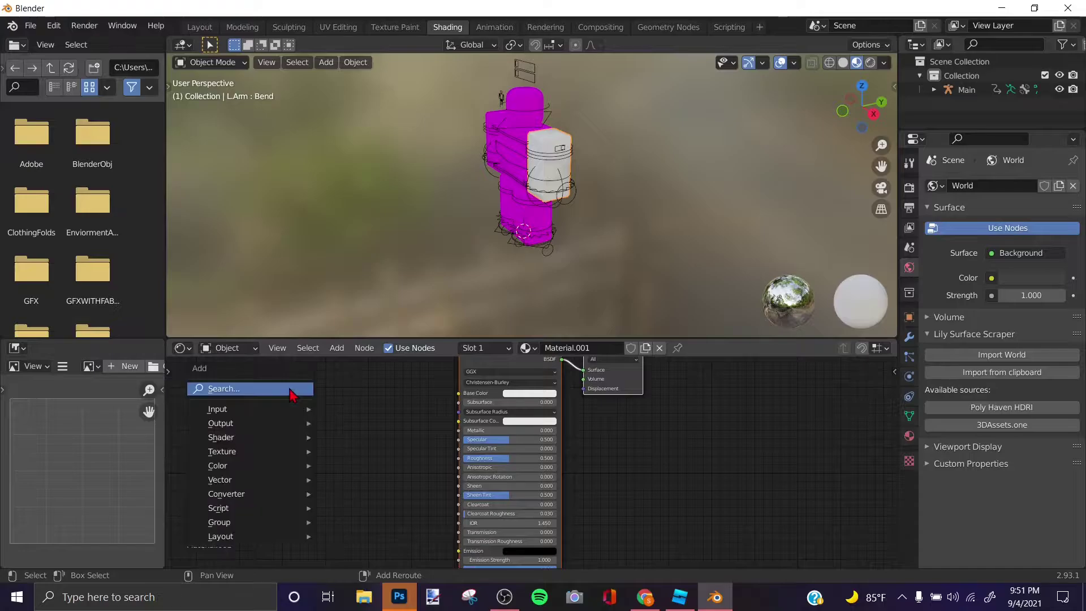
click(290, 389)
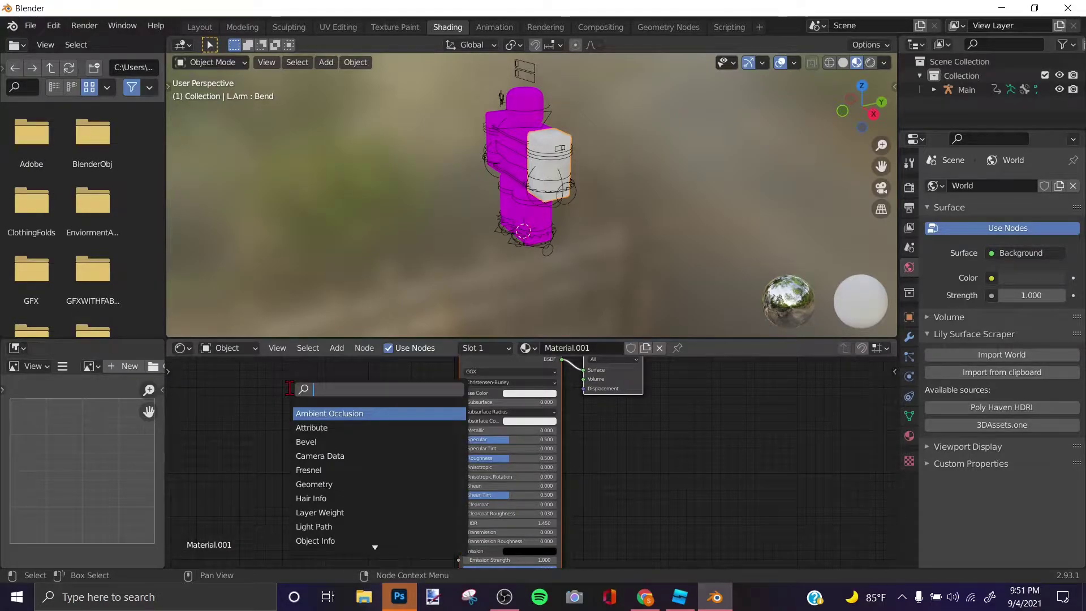
text(image)
click(334, 413)
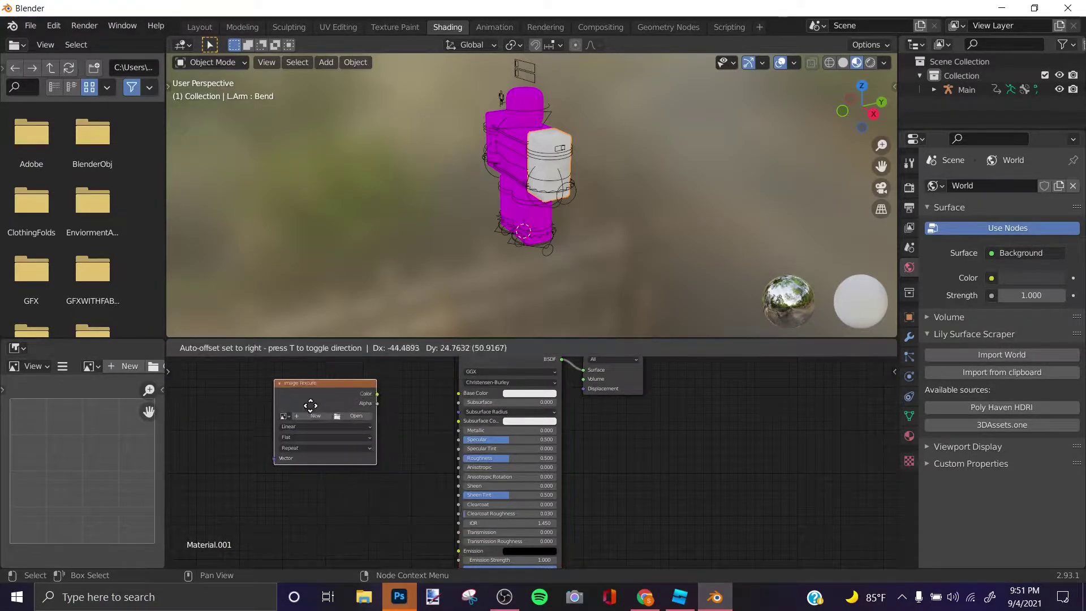
click(358, 392)
drag(328, 379, 458, 393)
Step: Start loading an image into the Image Texture node and browse to the GFX folder in Documents
click(309, 402)
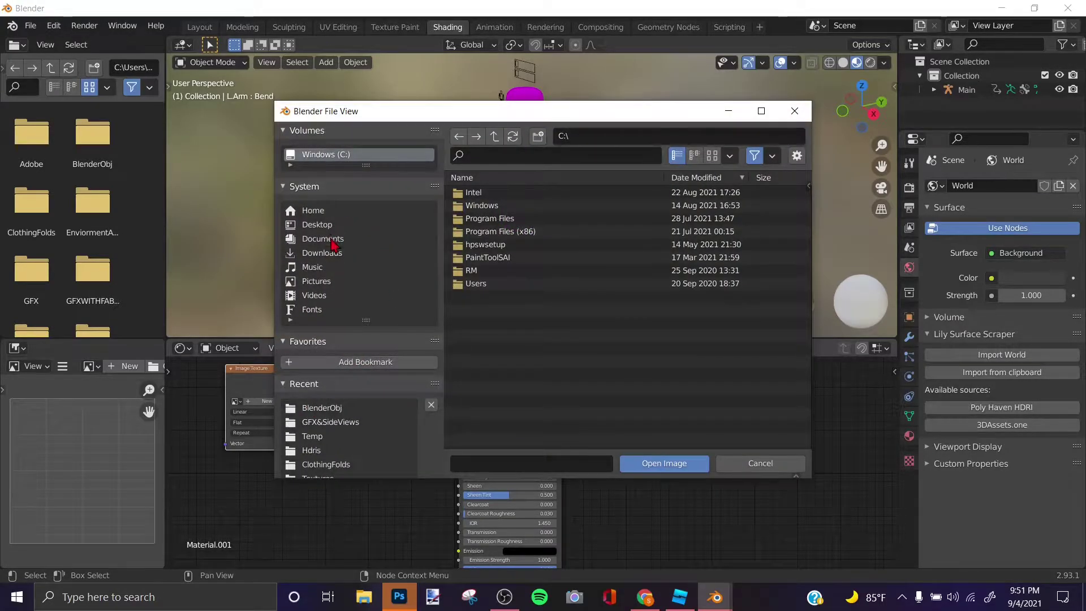
click(335, 238)
click(487, 195)
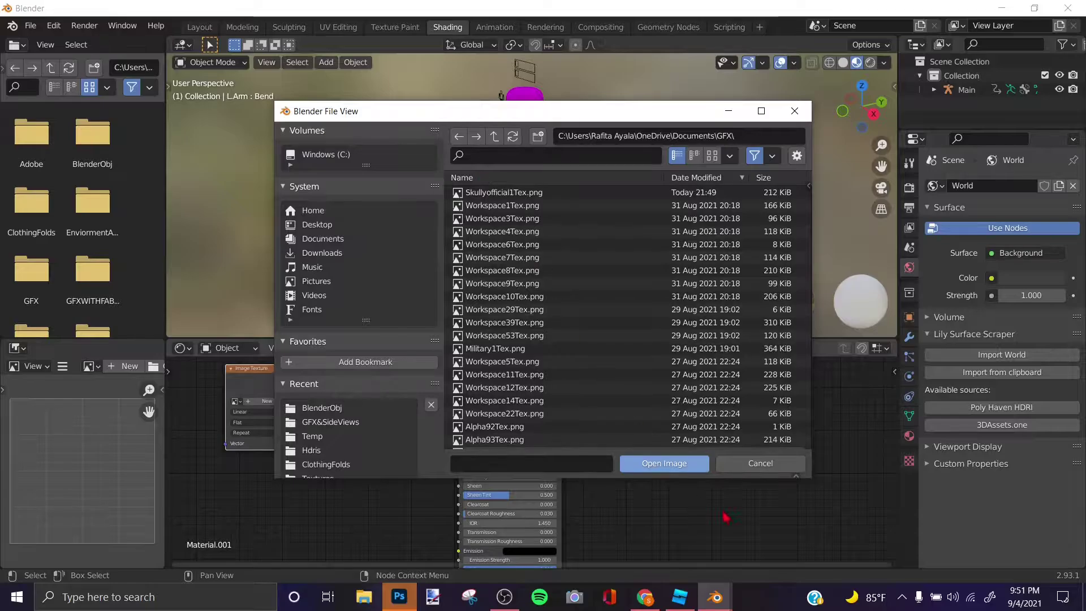
Step: Switch to Roblox Studio, check the exported avatar in the scene, and return to Blender
key(alt+Tab)
key(alt+Tab)
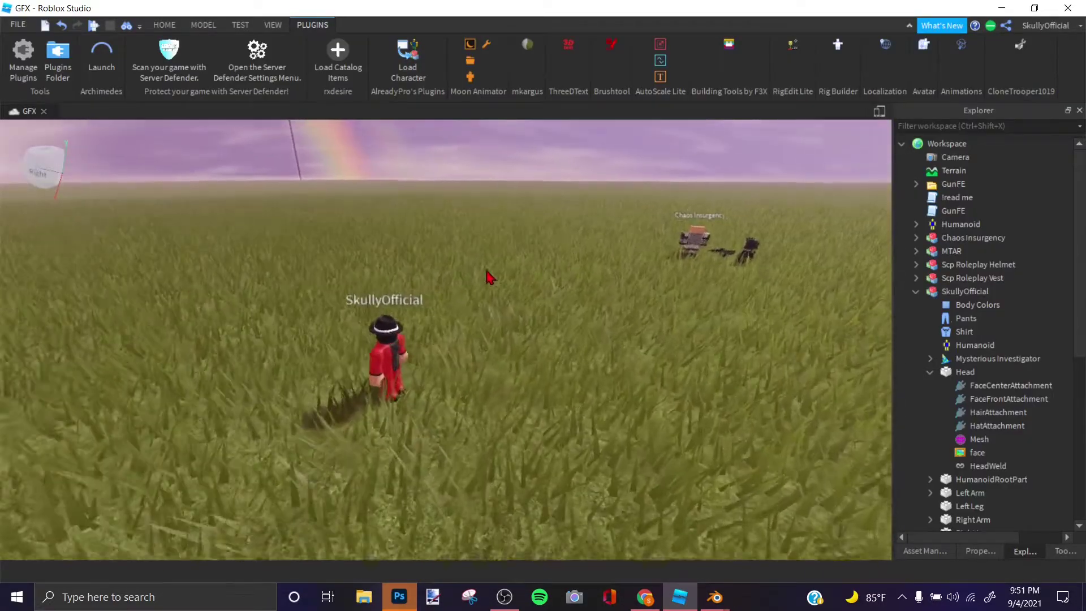
click(421, 367)
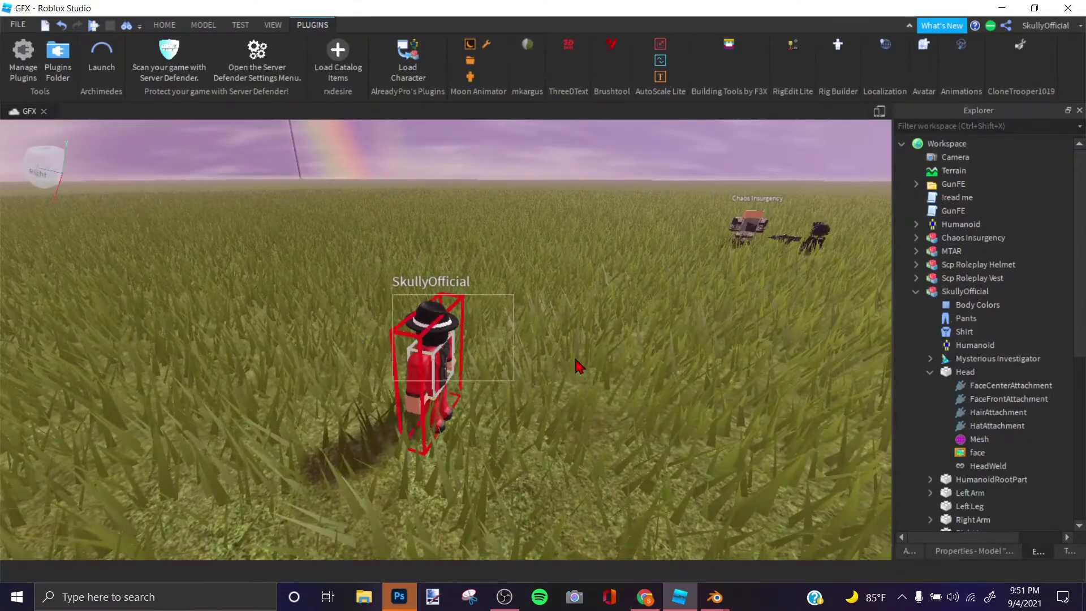
key(alt+Tab)
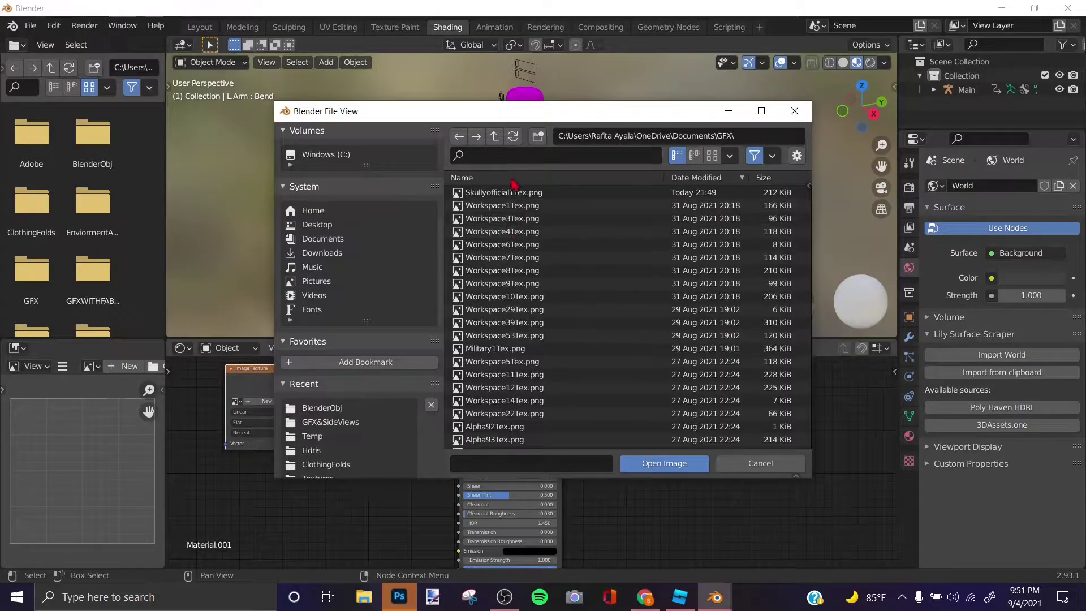
Step: Load Skullyofficial1Tex.png into the left arm's Image Texture node
click(539, 196)
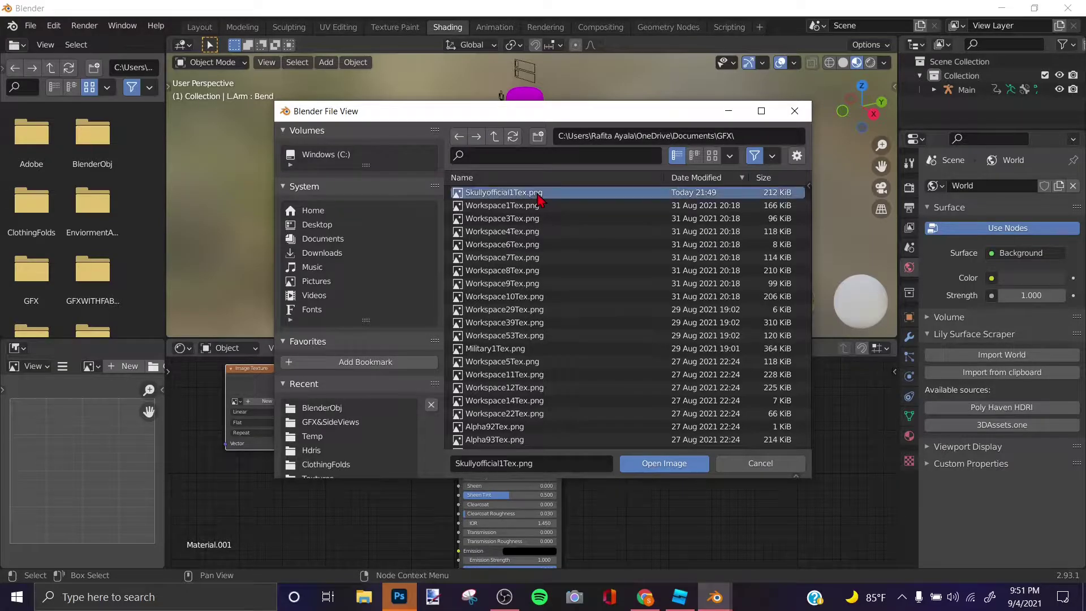
click(664, 465)
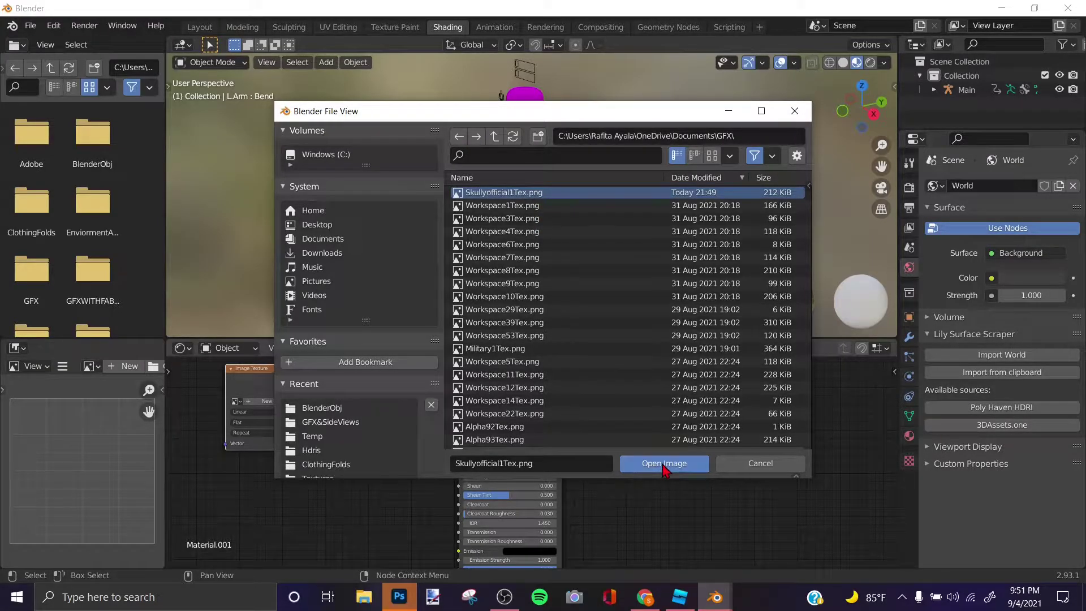
scroll(503, 127, up, 3)
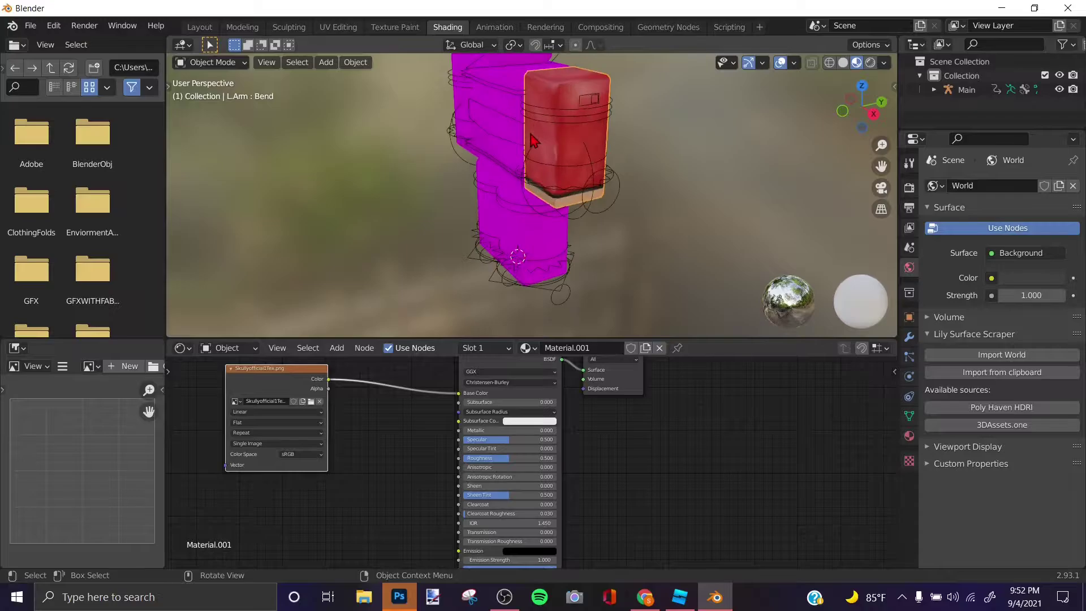
Step: Copy the left arm's material nodes and use them to replace all nodes in the head's shared Texture material
key(a)
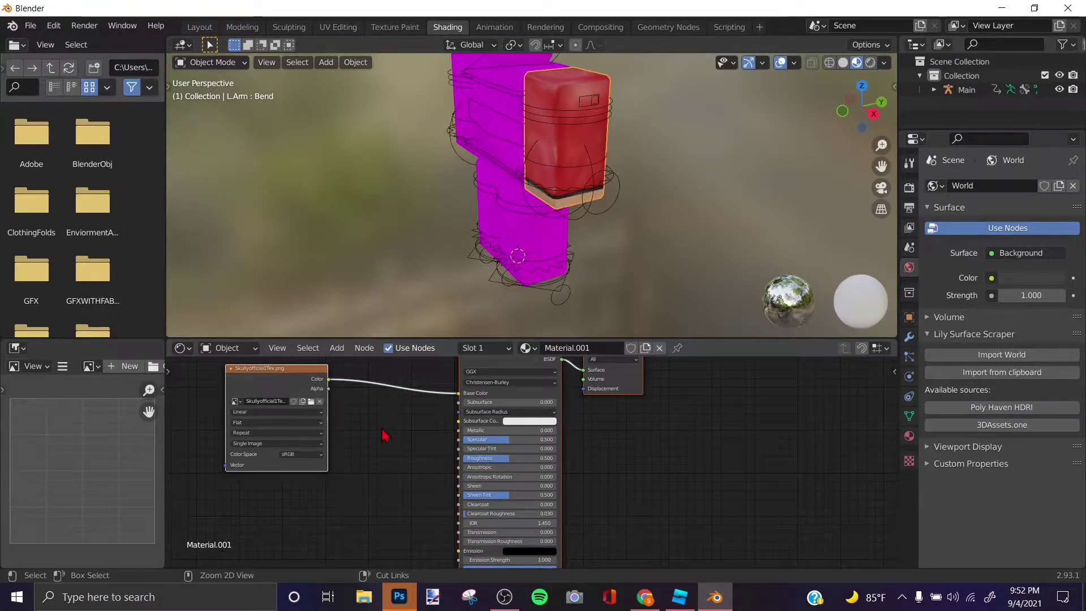
middle_drag(500, 131, 586, 218)
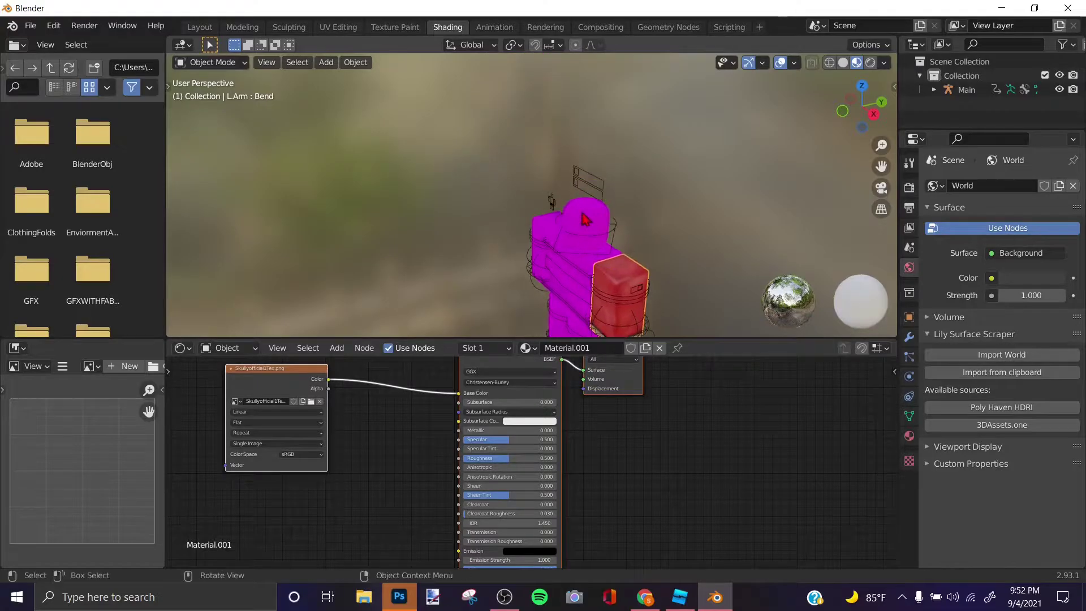
click(586, 218)
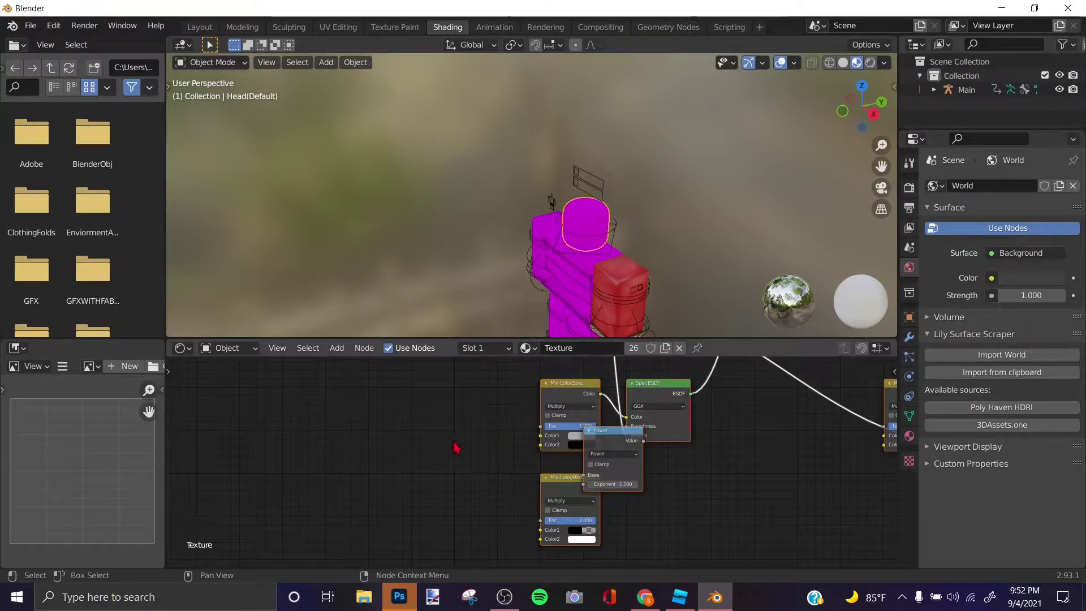
key(x)
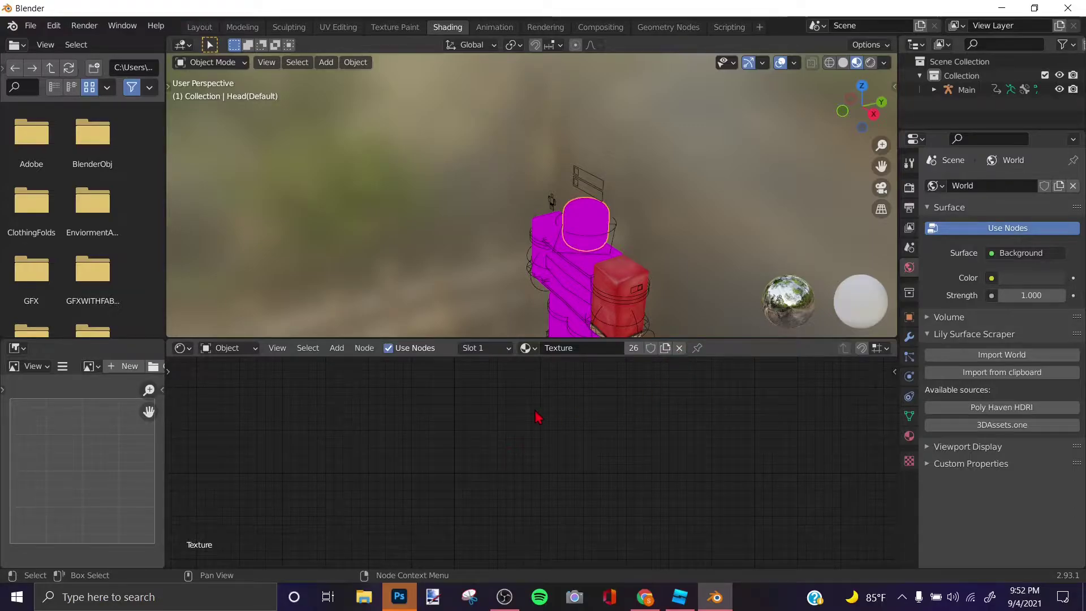
key(ctrl+z)
key(x)
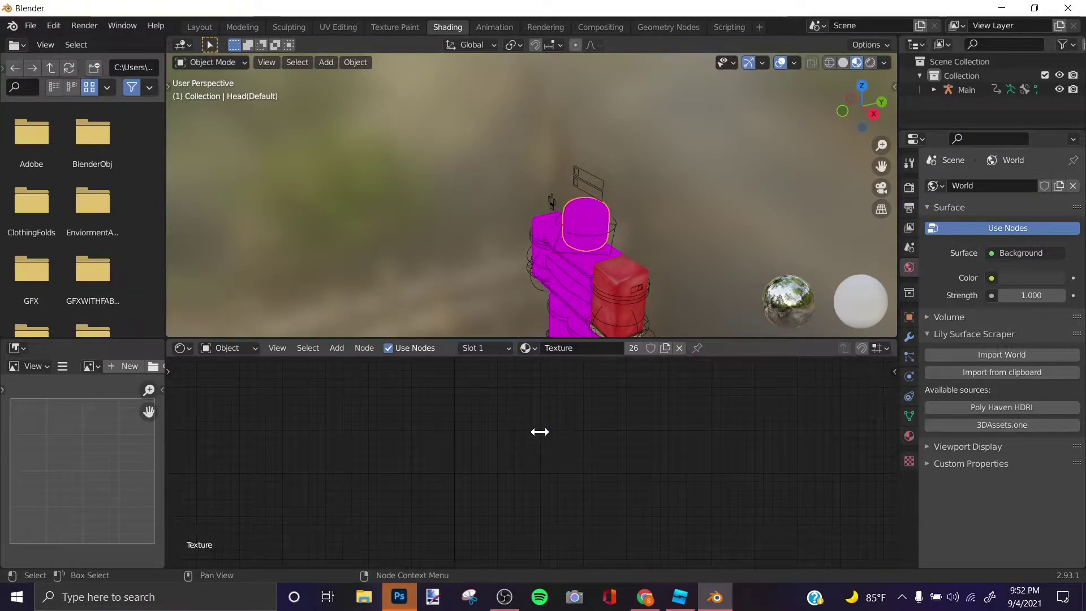
key(ctrl+z)
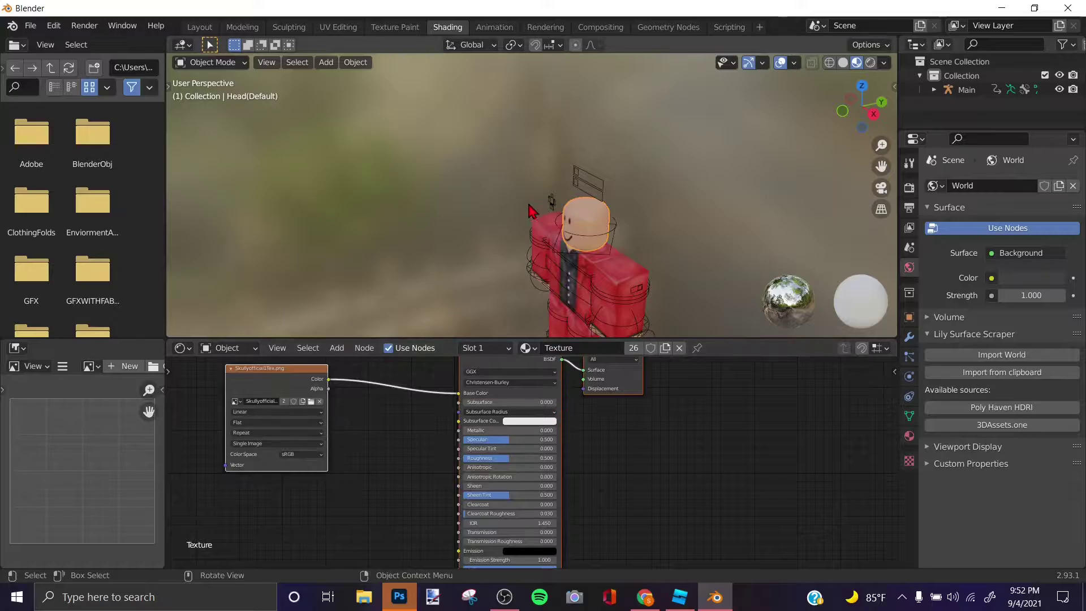
Step: Return to the Layout workspace and view the textured rig from the front
scroll(779, 182, up, 4)
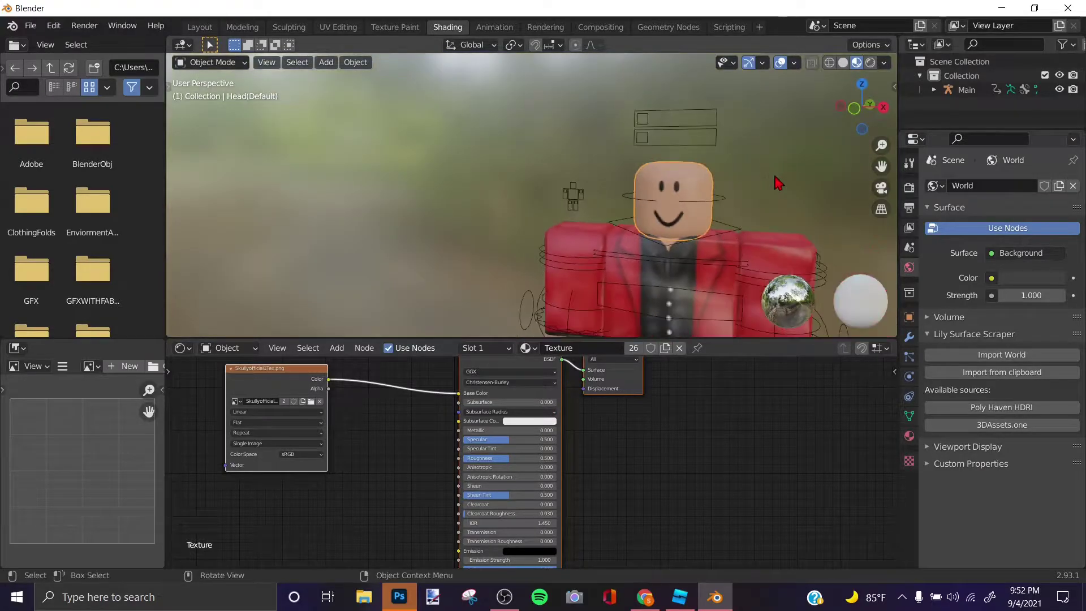
click(199, 26)
middle_drag(477, 196, 571, 271)
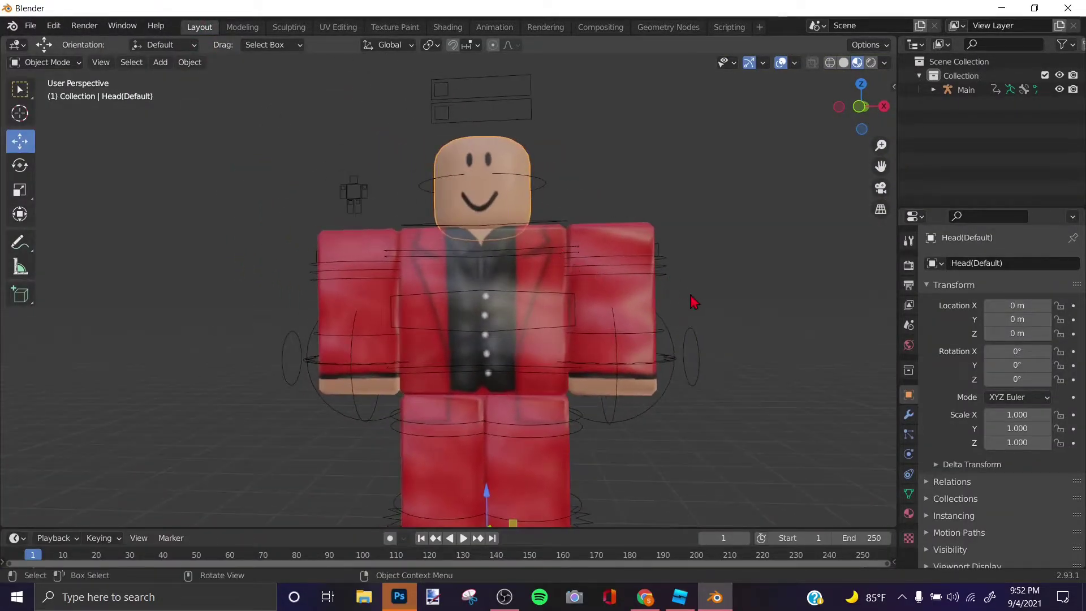
middle_drag(689, 302, 428, 179)
Step: Select the UpHeadDrivers armature above the head and put it in Pose Mode
click(430, 173)
key(Tab)
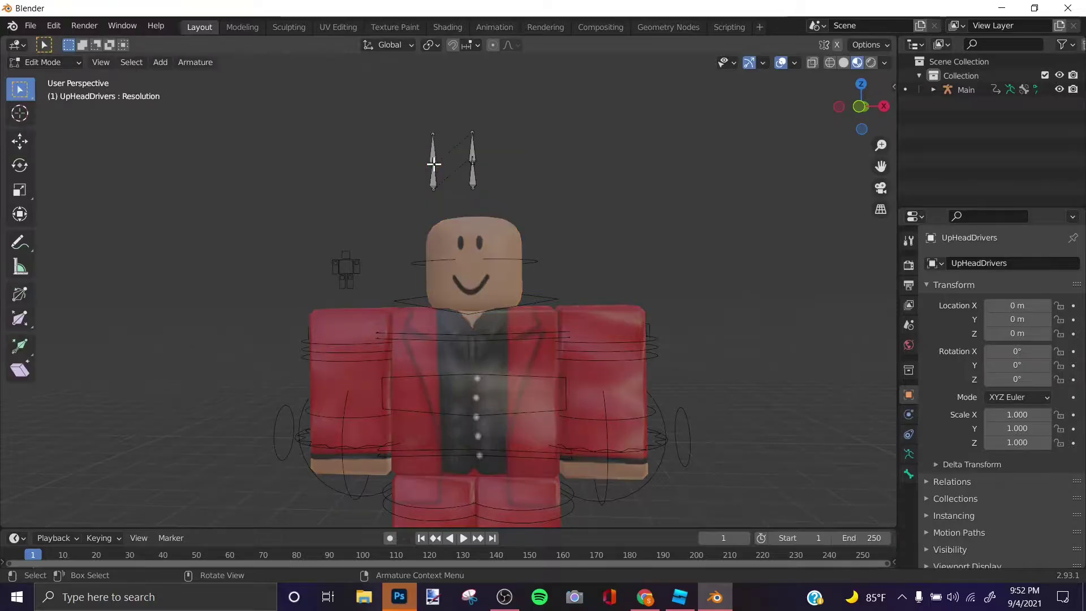
key(Tab)
click(48, 62)
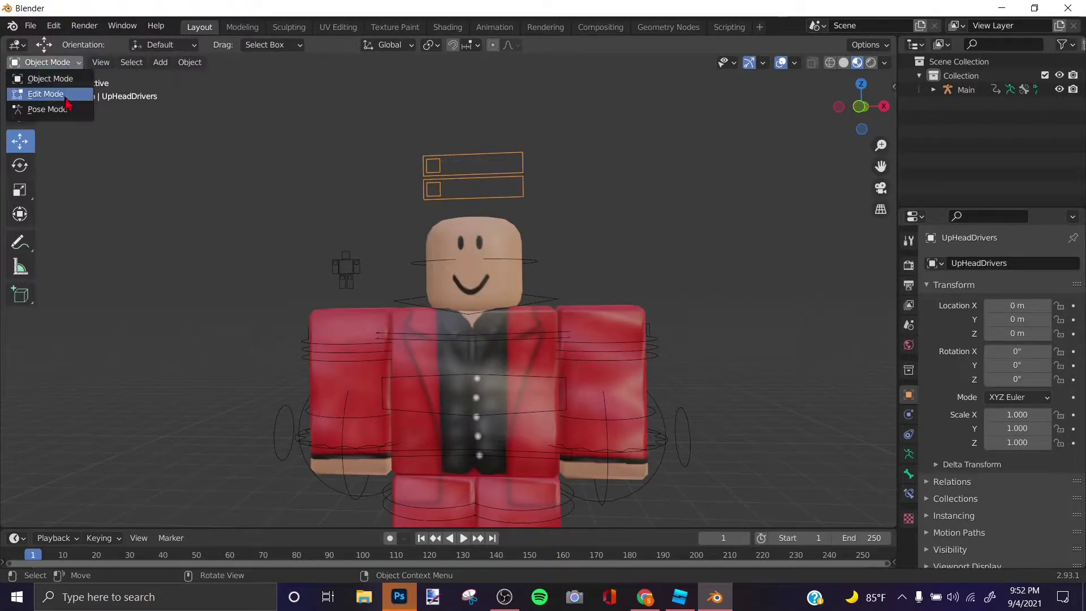
click(34, 106)
Step: Try moving the Resolution and InheritRotation slider bones above the head, then return to Object Mode and deselect the armature
drag(474, 196, 537, 311)
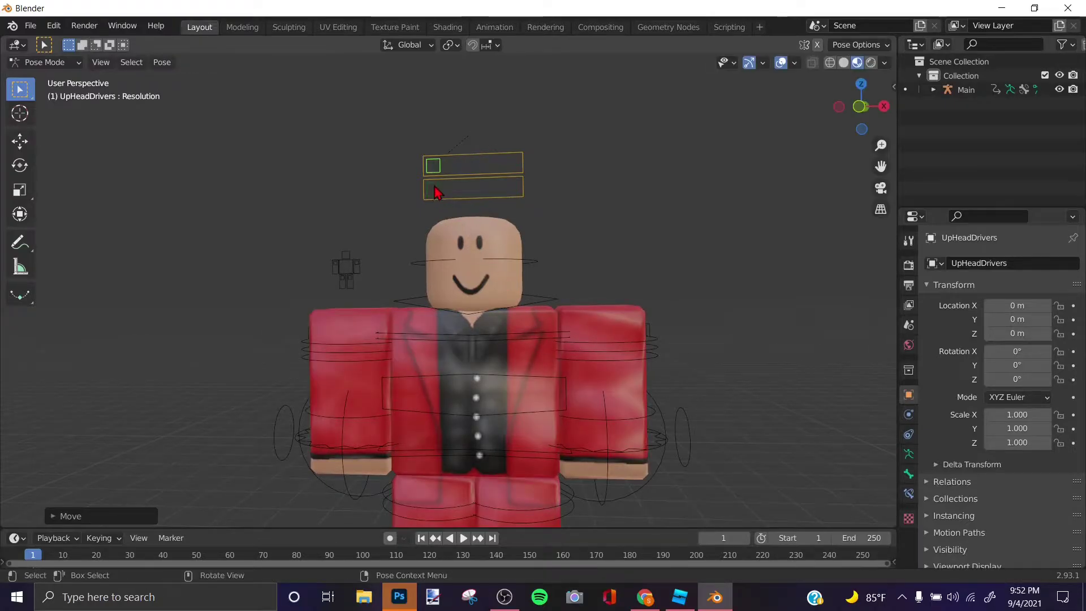
drag(438, 193, 513, 235)
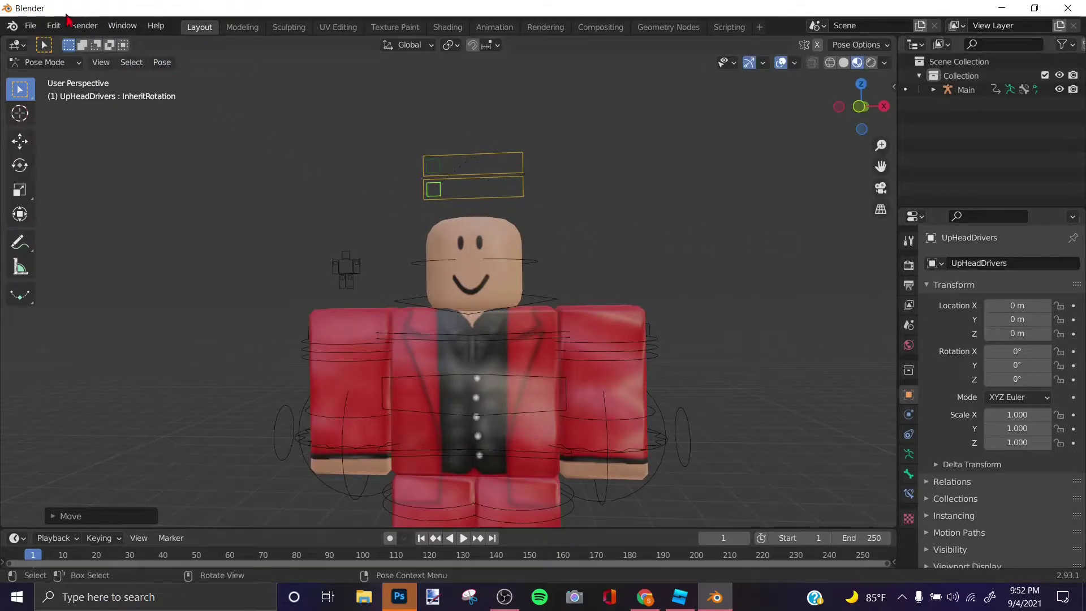
click(48, 62)
click(34, 77)
click(507, 199)
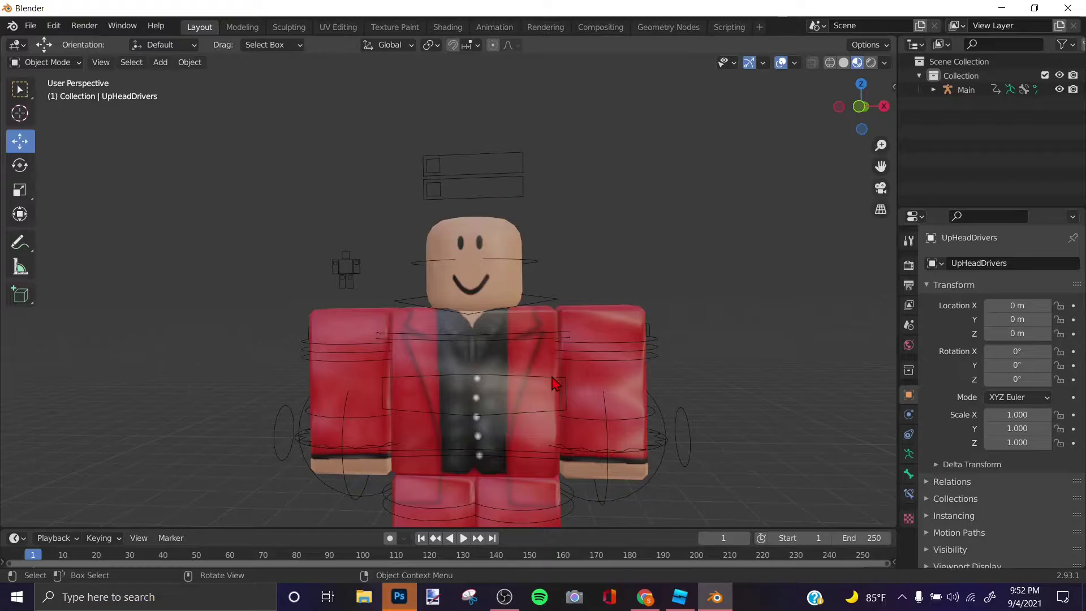
scroll(476, 377, down, 4)
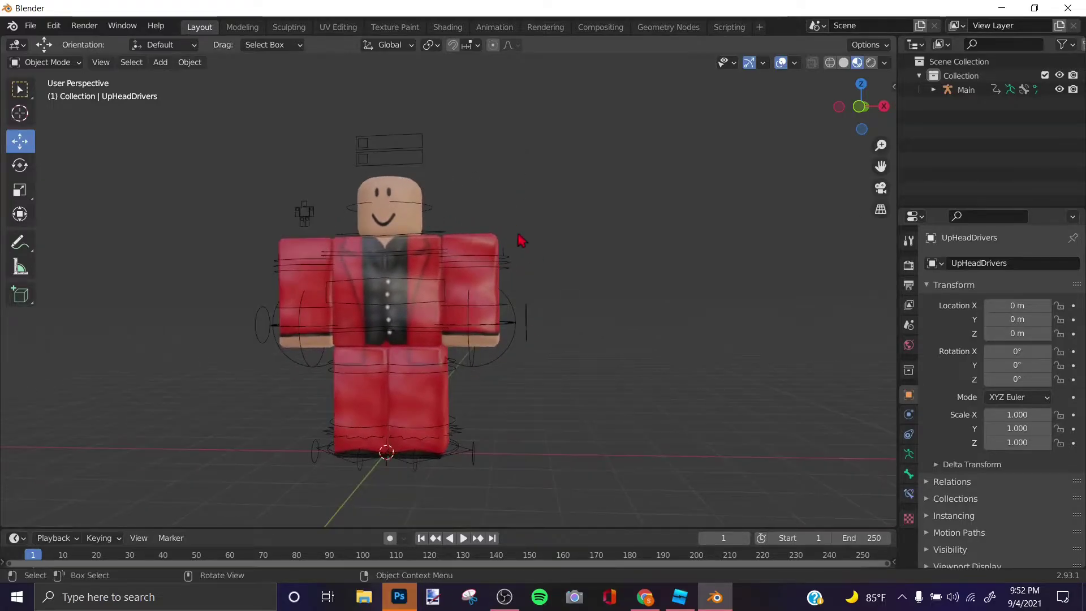
scroll(556, 281, down, 2)
drag(556, 281, 179, 395)
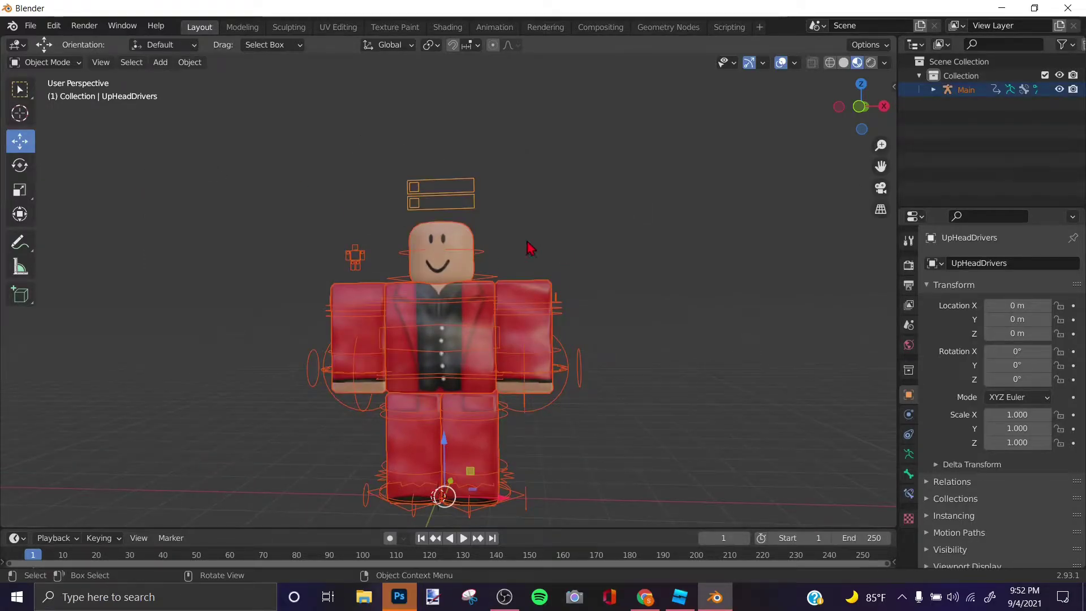
middle_drag(492, 249, 519, 252)
click(519, 173)
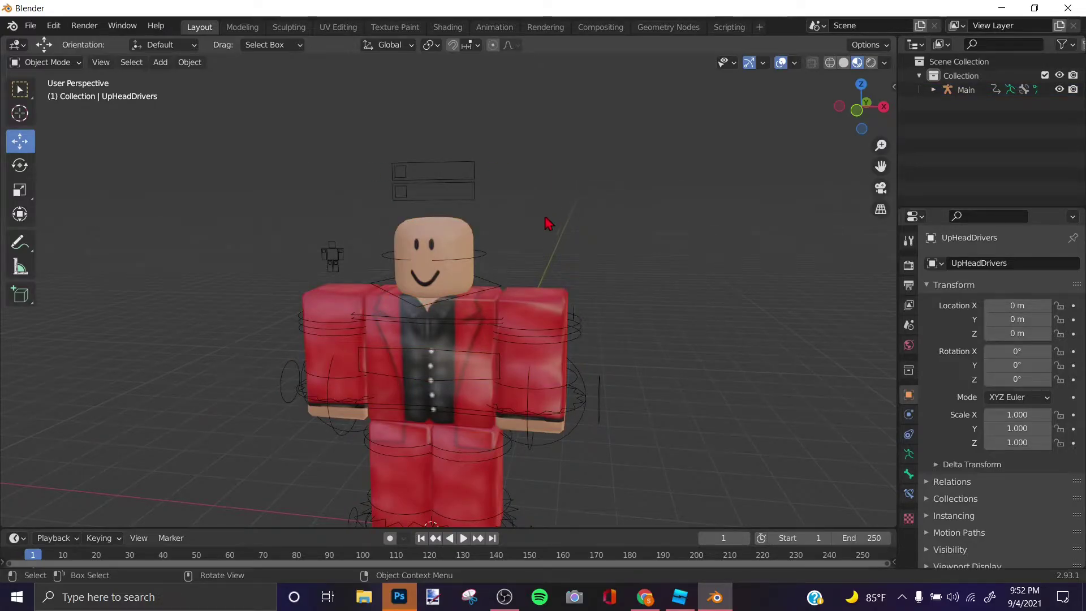
scroll(511, 264, up, 3)
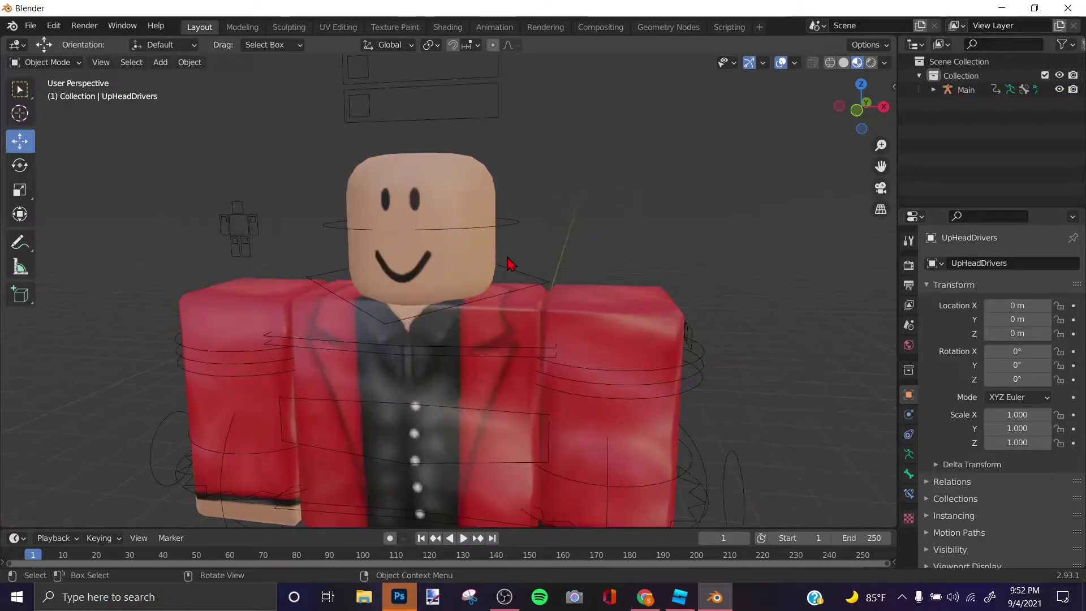
Step: Import the hat model SkullyDevhats.obj from the Documents GFX folder as a Wavefront OBJ
click(82, 29)
mouse_move(36, 34)
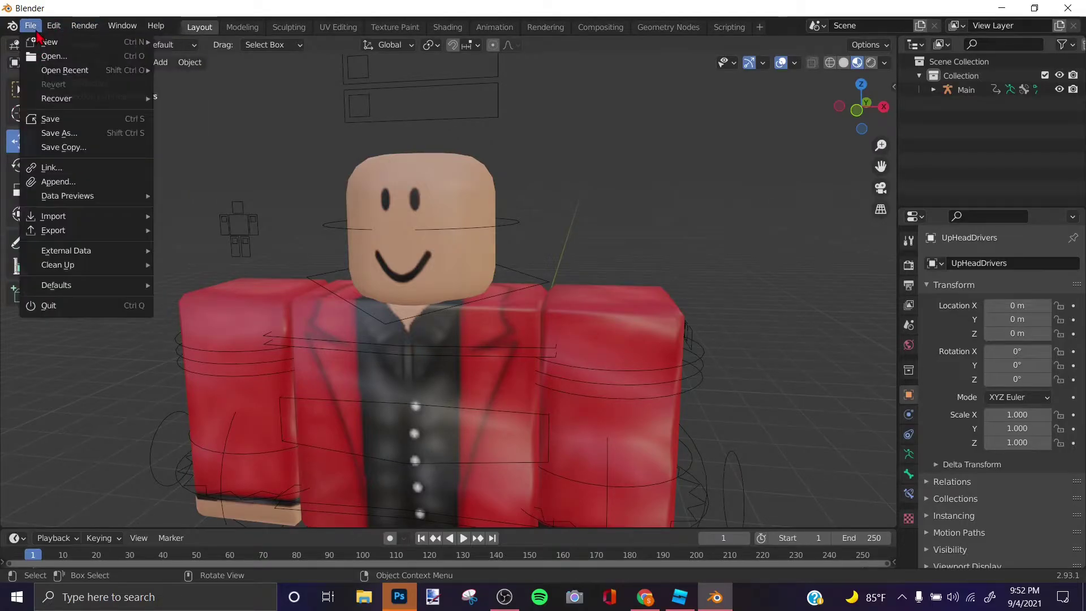
mouse_move(67, 224)
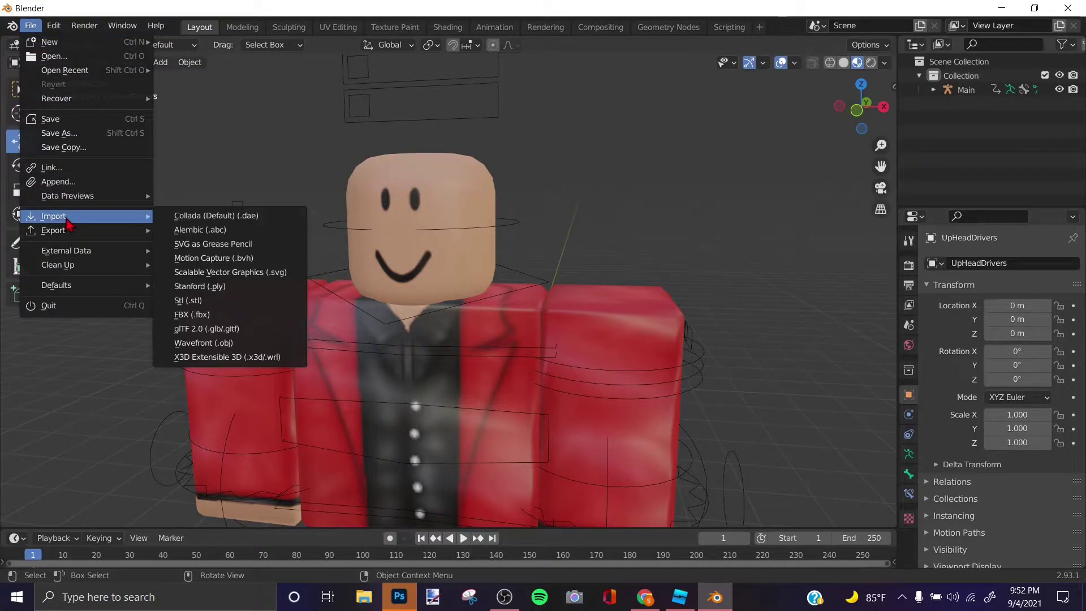
click(204, 343)
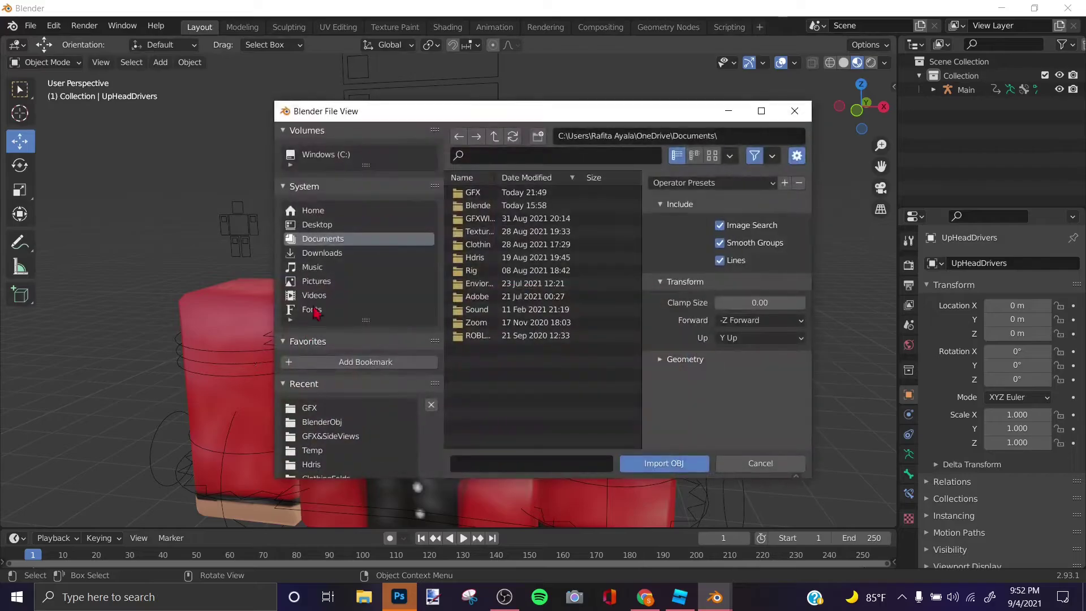
double_click(490, 196)
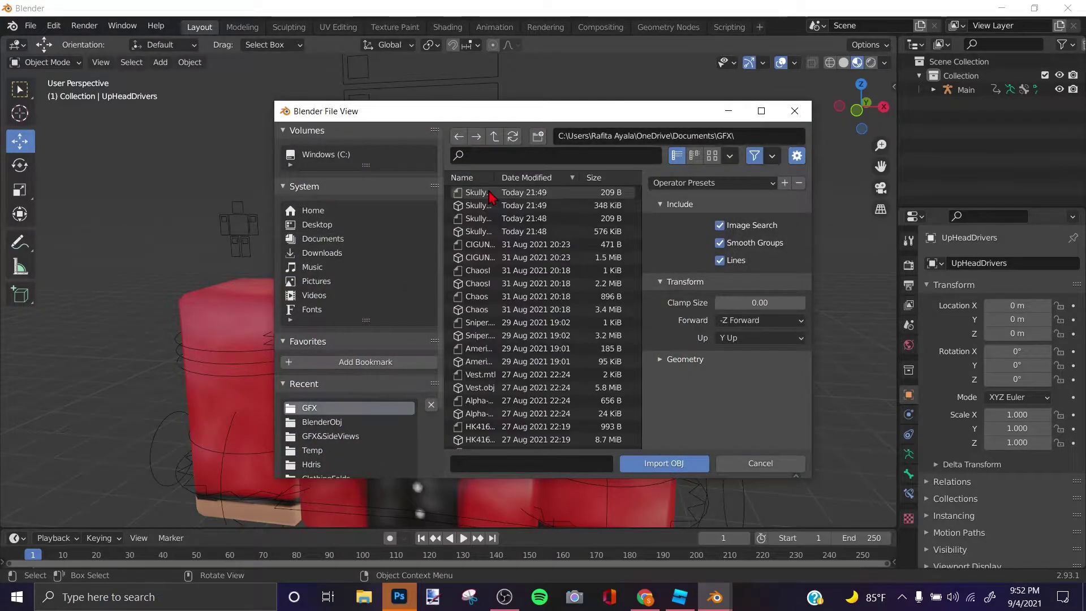
drag(642, 208, 738, 210)
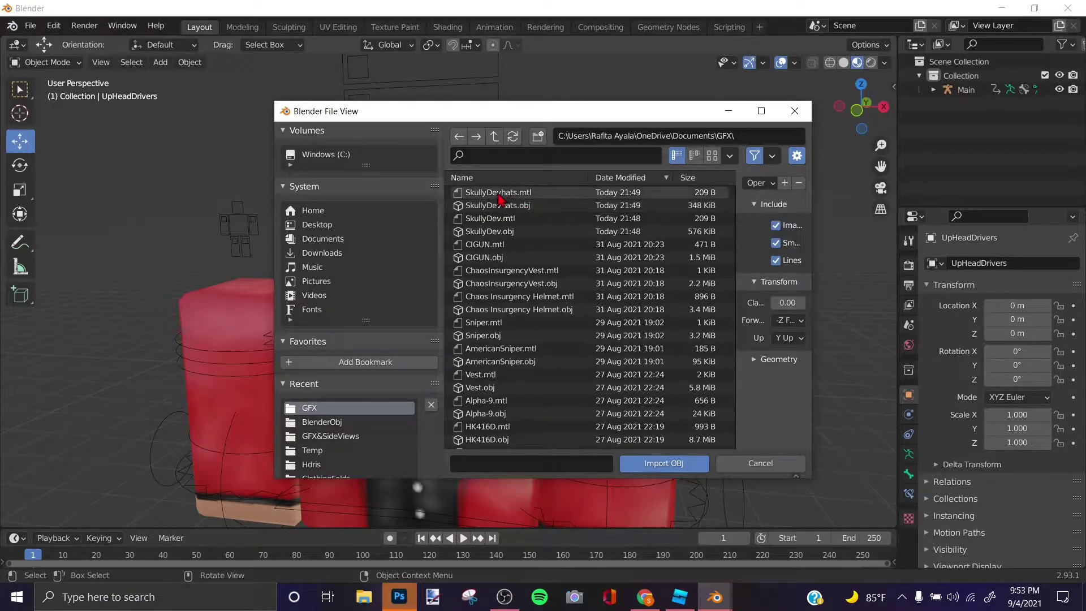
double_click(478, 206)
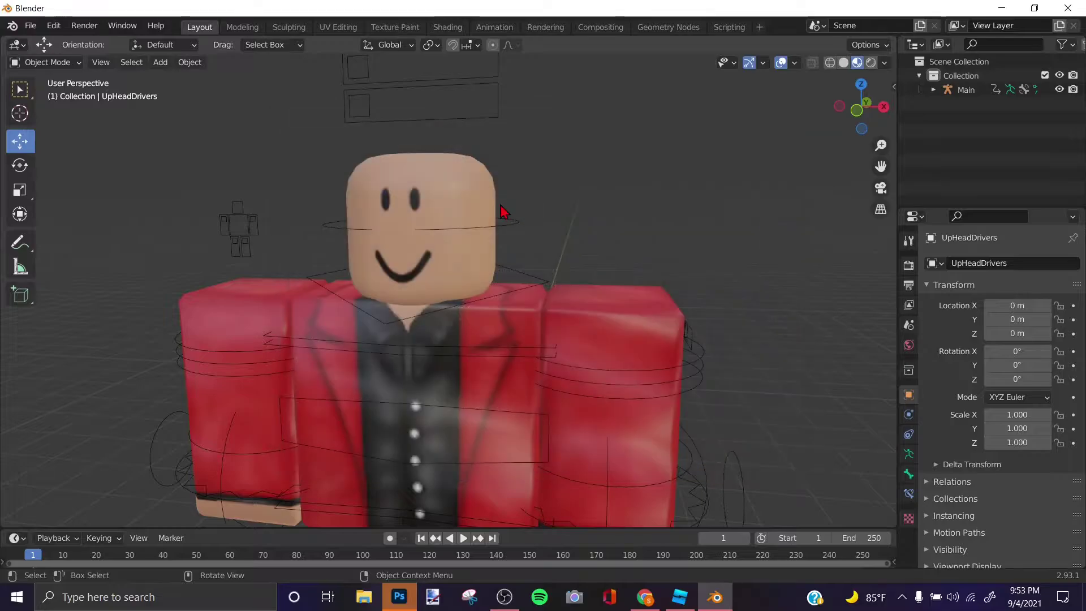
Step: Select the imported hat and rotate it 180° in the top view
scroll(456, 225, down, 5)
middle_drag(456, 225, 565, 211)
click(564, 211)
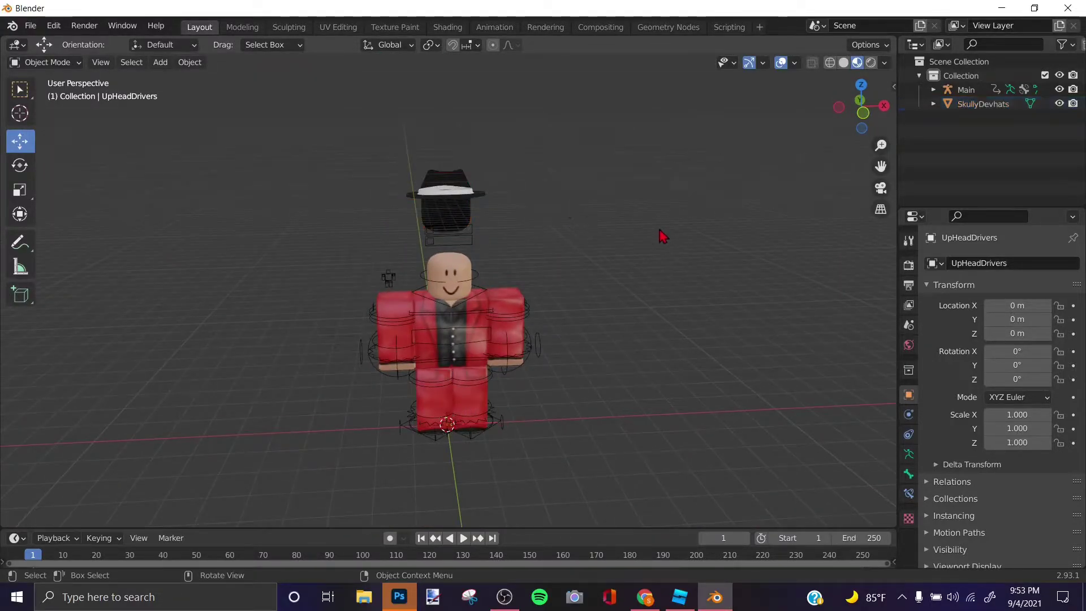
click(462, 204)
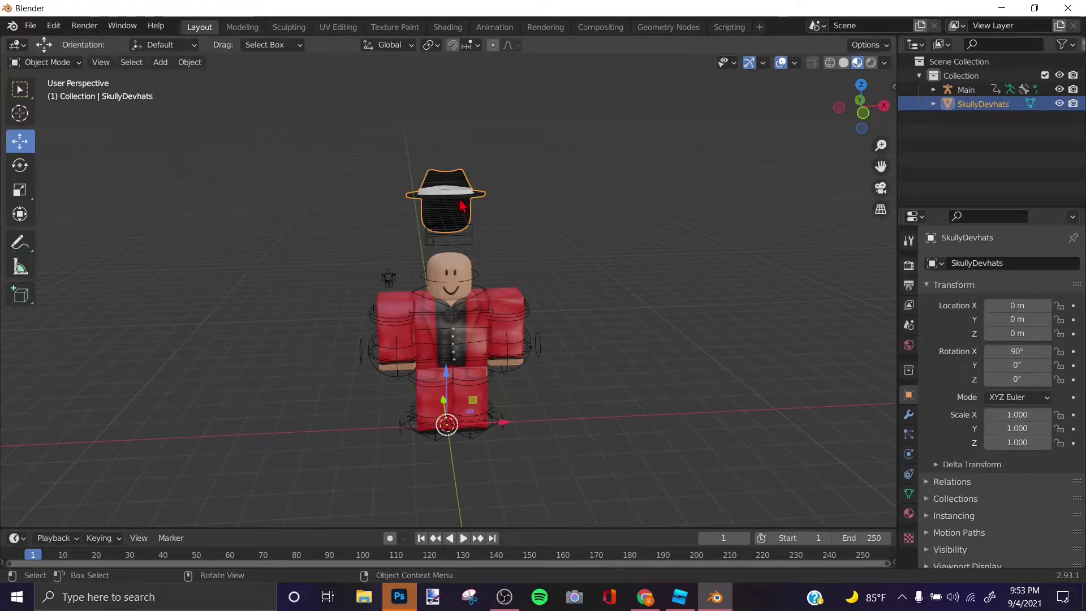
key(KP_7)
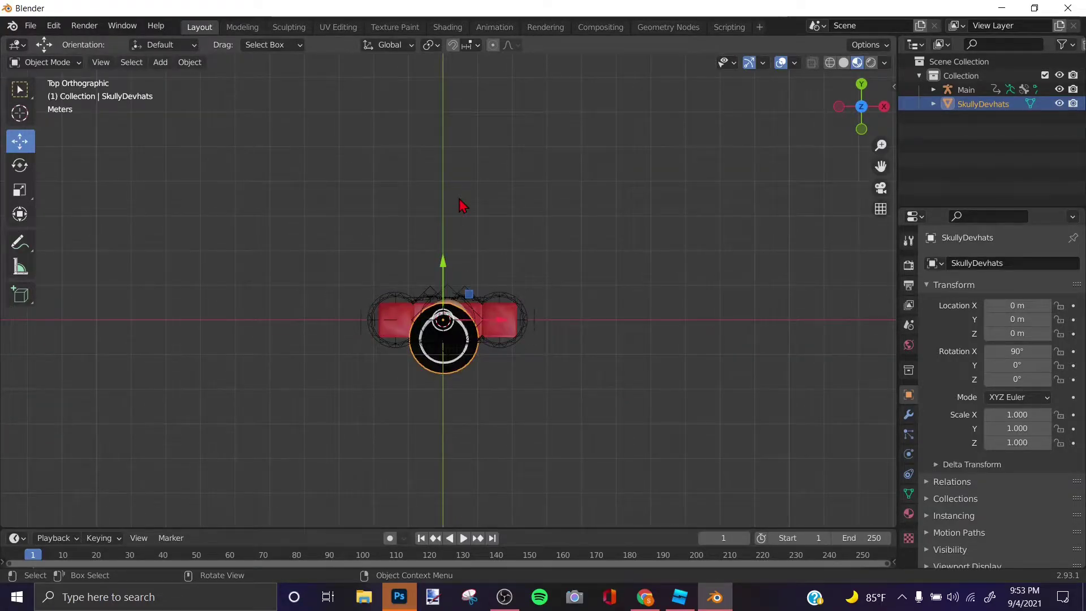
text(r1)
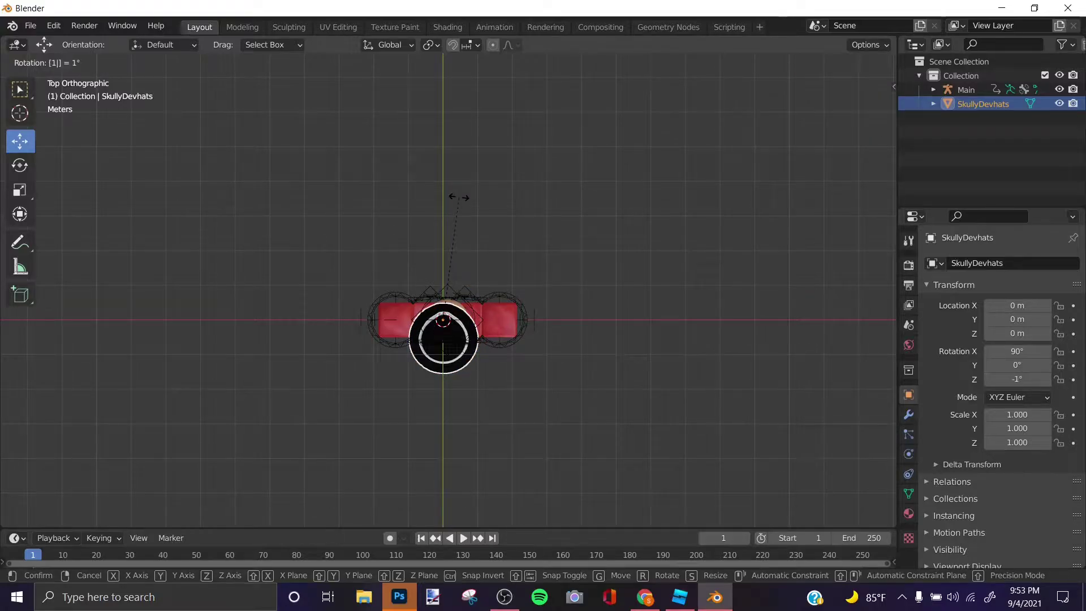
text(80)
key(Return)
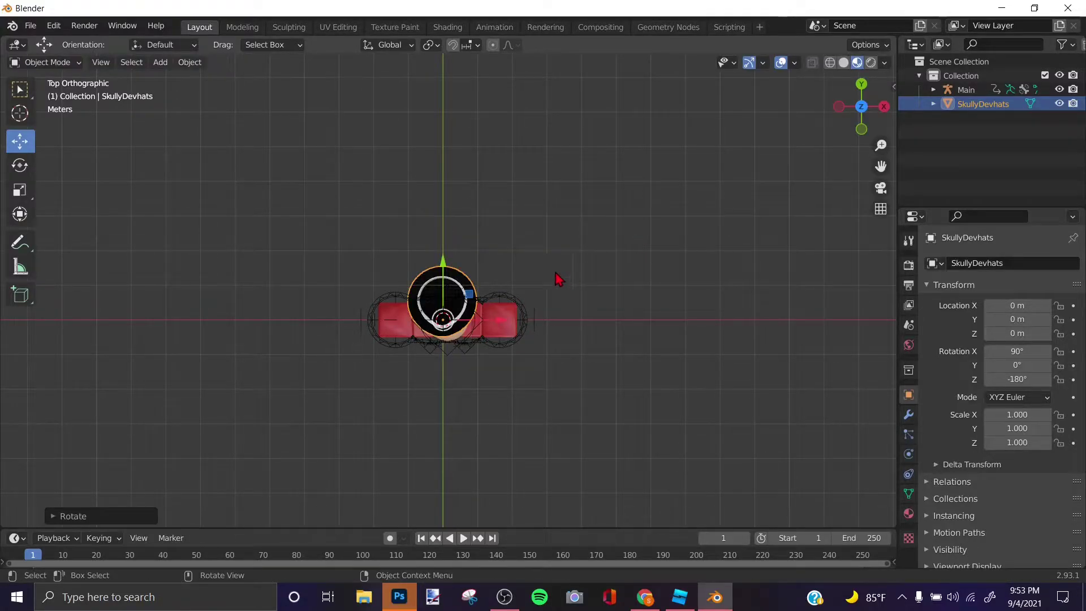
Step: Set the hat's origin to its geometry
middle_drag(559, 279, 498, 185)
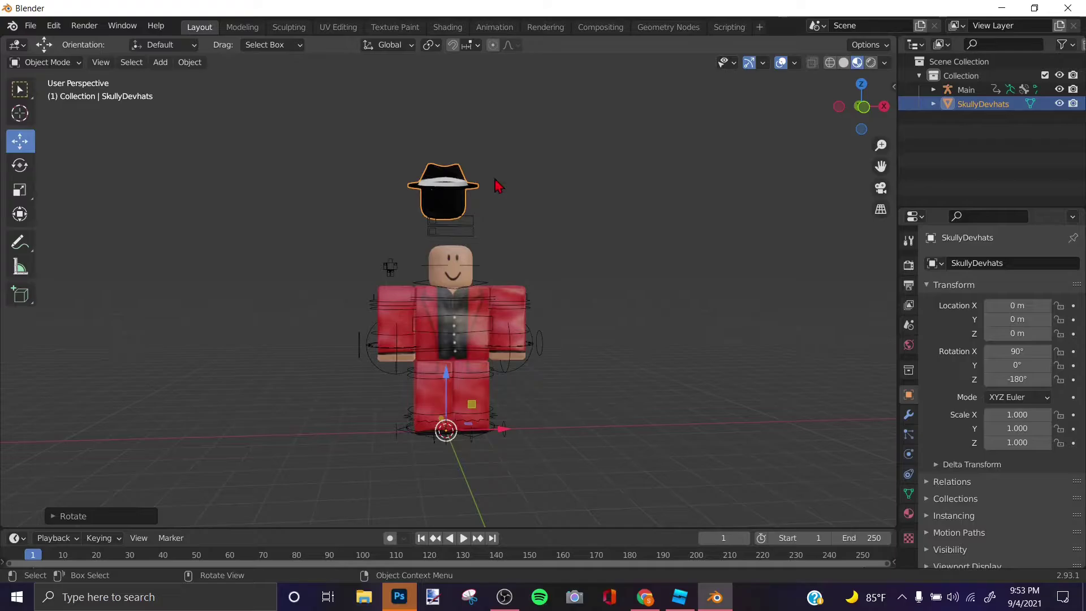
click(669, 179)
click(461, 186)
right_click(451, 191)
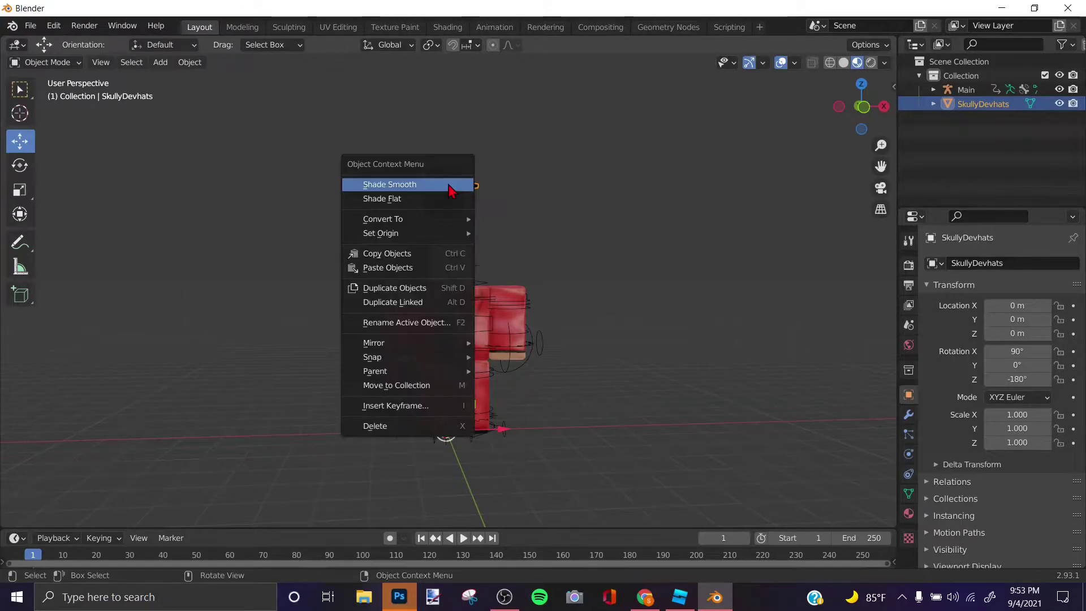
mouse_move(400, 240)
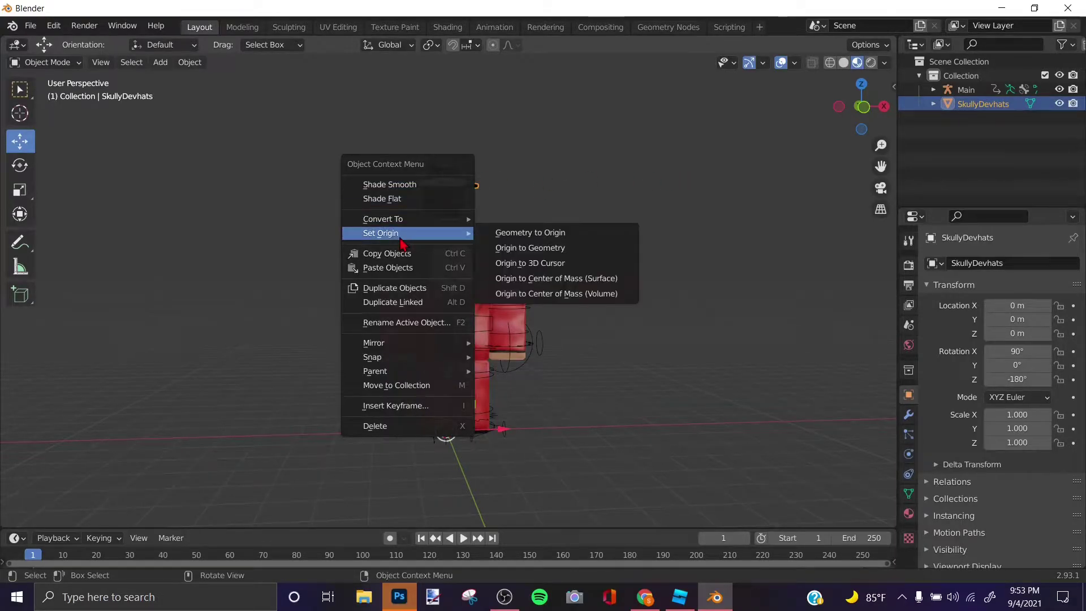
click(523, 252)
Step: Move the hat onto the head, to about 5.2 m in Z and about -0.19 m in Y
key(g)
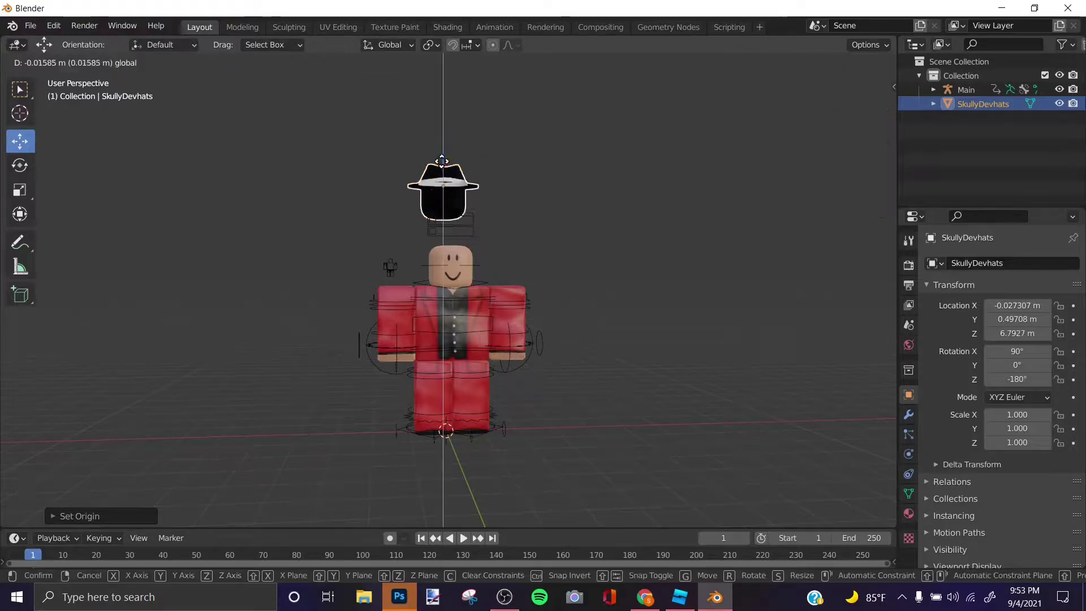
click(441, 202)
middle_drag(492, 236, 538, 212)
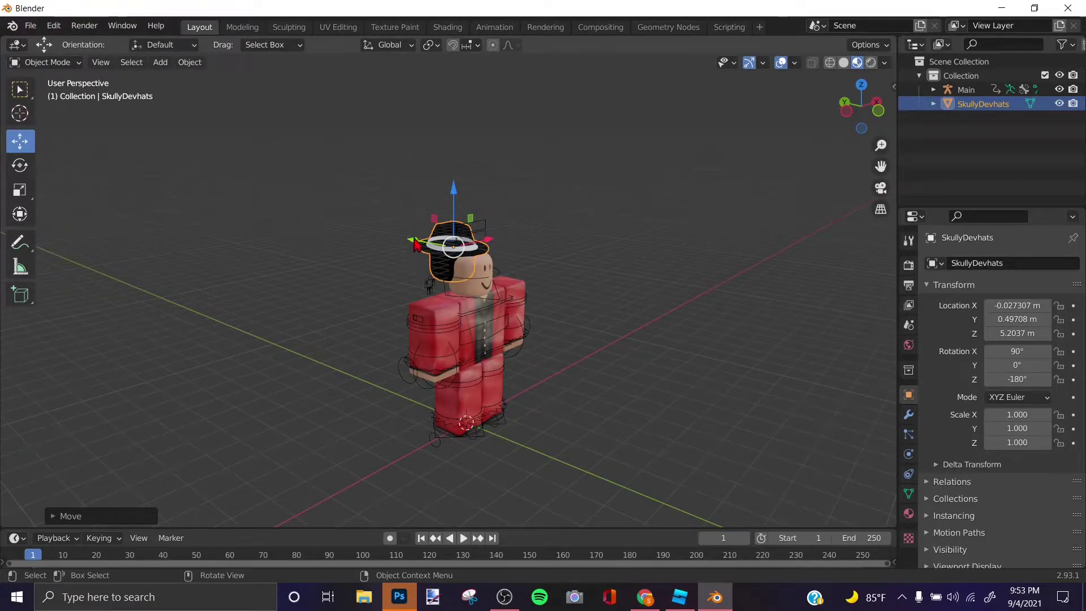
drag(415, 244, 437, 248)
key(w)
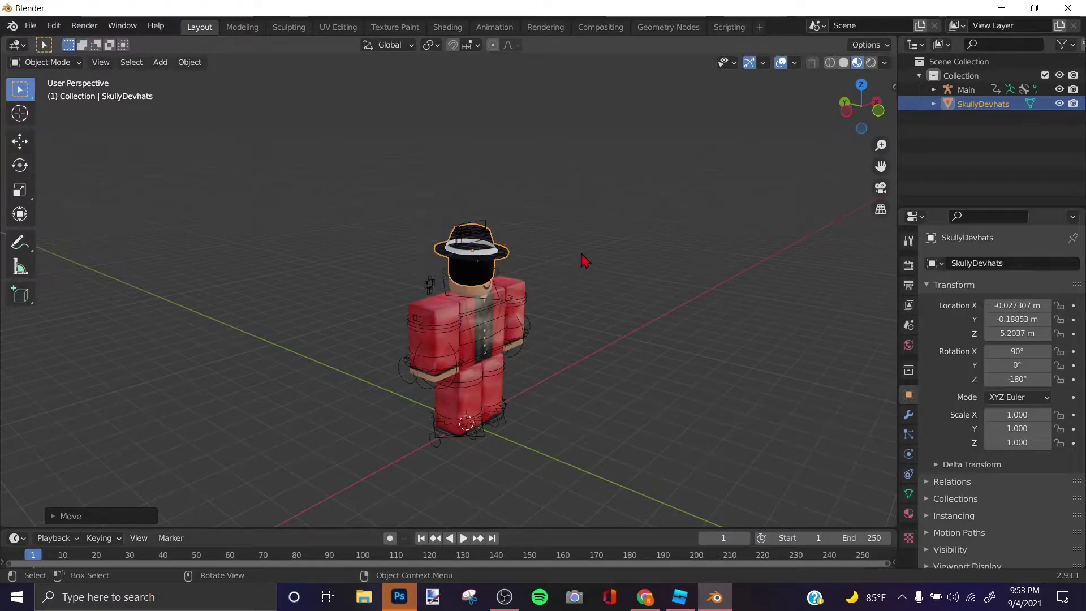
Step: Reselect the hat and adjust its position over the head in the top orthographic view
scroll(497, 277, up, 5)
click(459, 186)
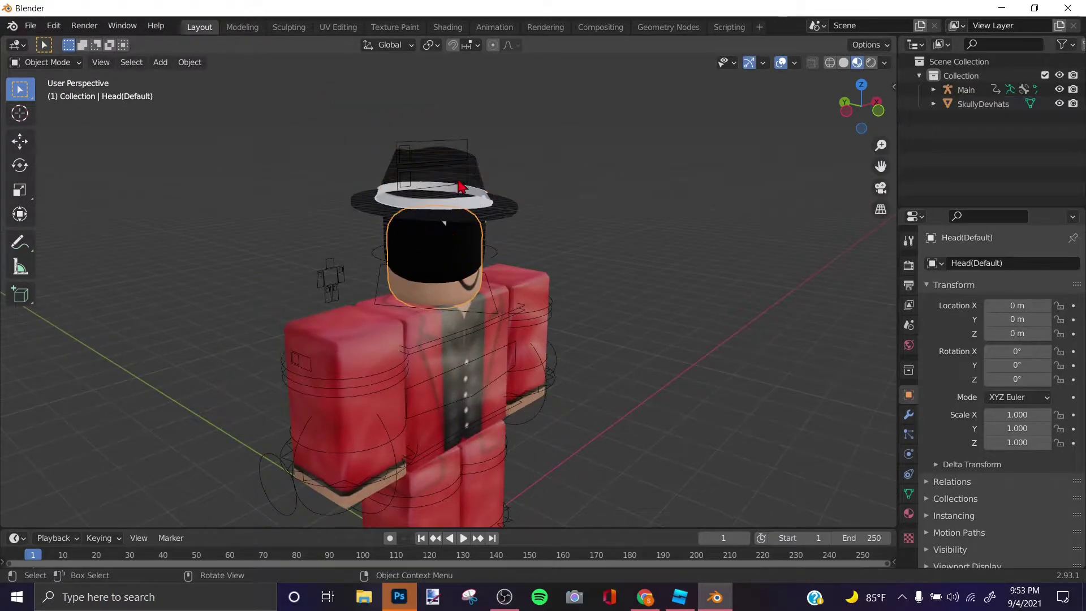
click(460, 187)
key(KP_5)
key(KP_7)
key(g)
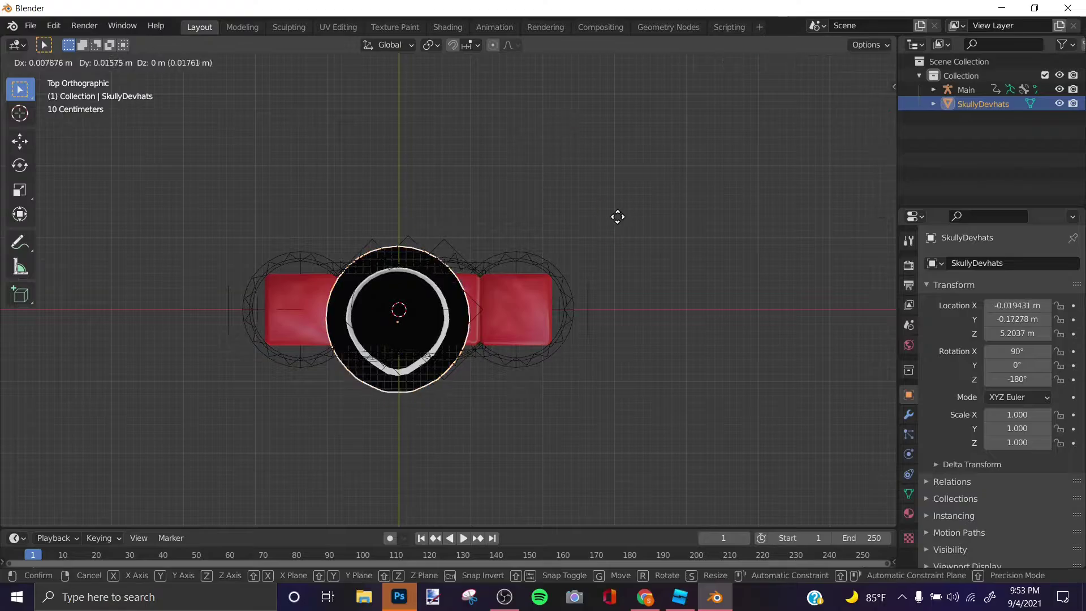
click(613, 211)
Step: Lower the hat to about 4.86 m in Z and scale it uniformly to about 1.053 to fit the head
middle_drag(614, 211, 390, 215)
click(27, 135)
drag(409, 185, 456, 233)
key(s)
click(454, 231)
key(shift+grave)
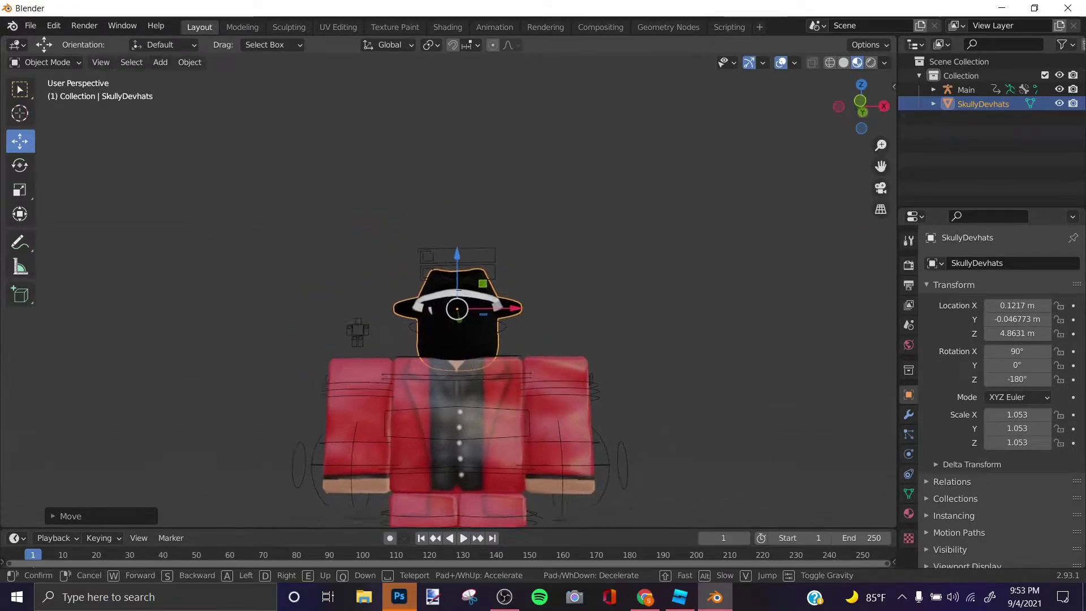
key(w)
key(Escape)
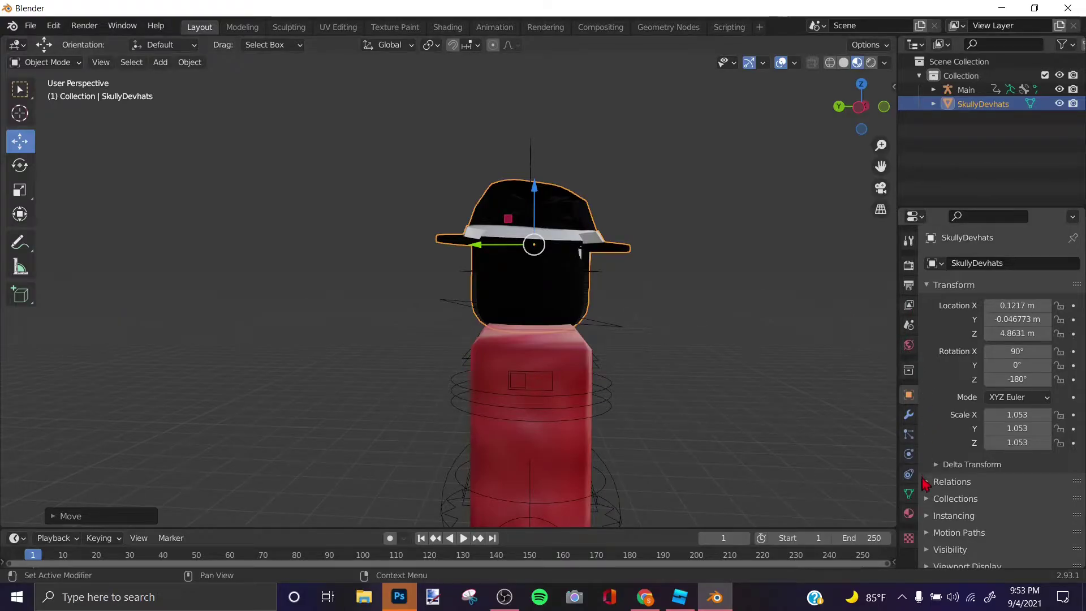
Step: Try Rendered viewport shading with the Cycles render engine and inspect the hat from several sides
click(872, 62)
click(909, 265)
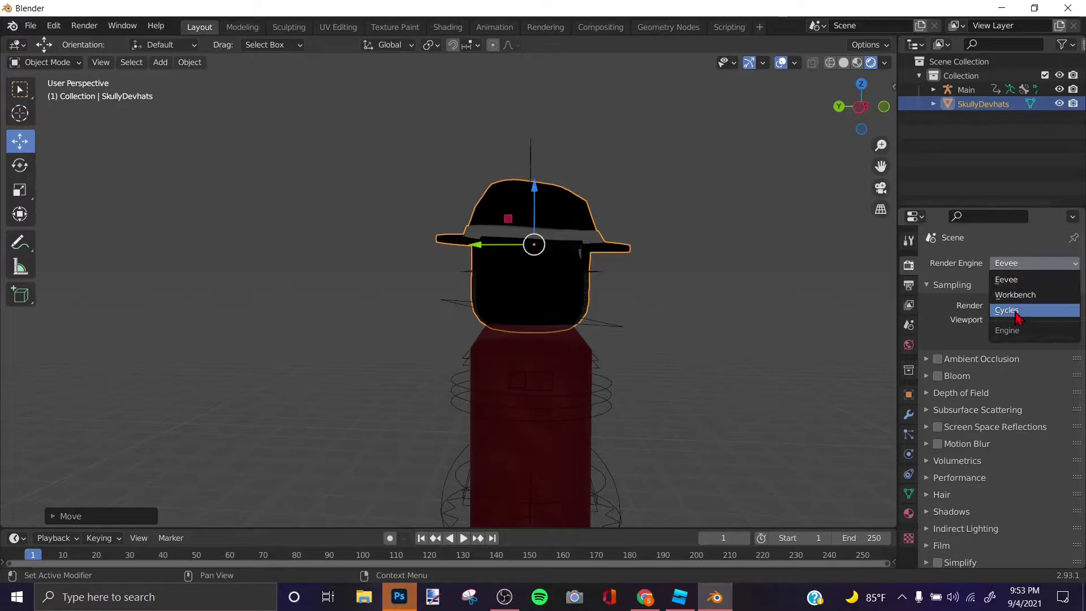
key(Return)
key(shift+grave)
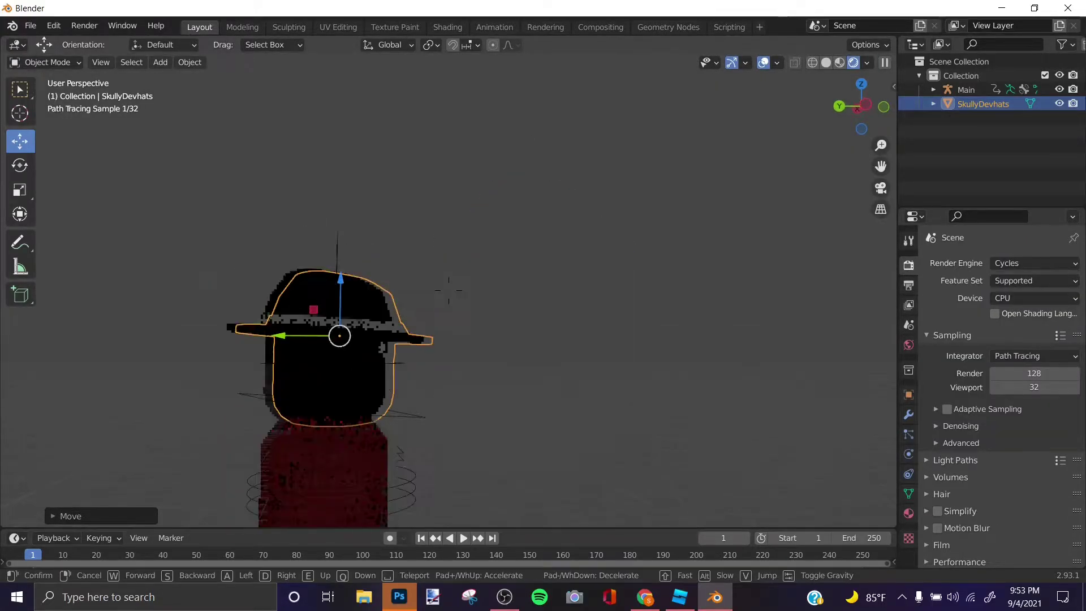
key(w)
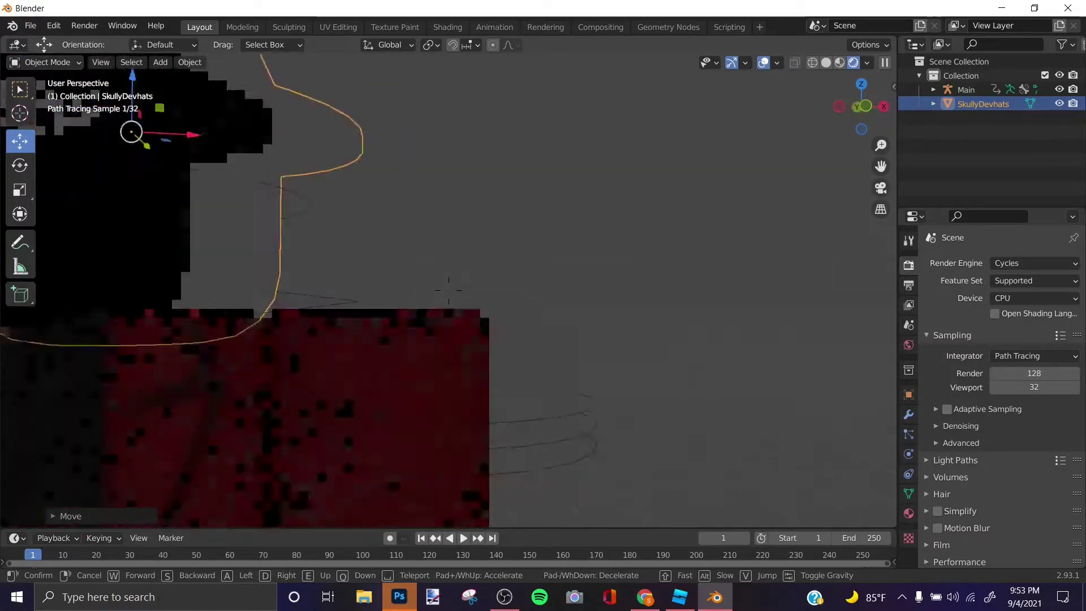
key(s)
key(w)
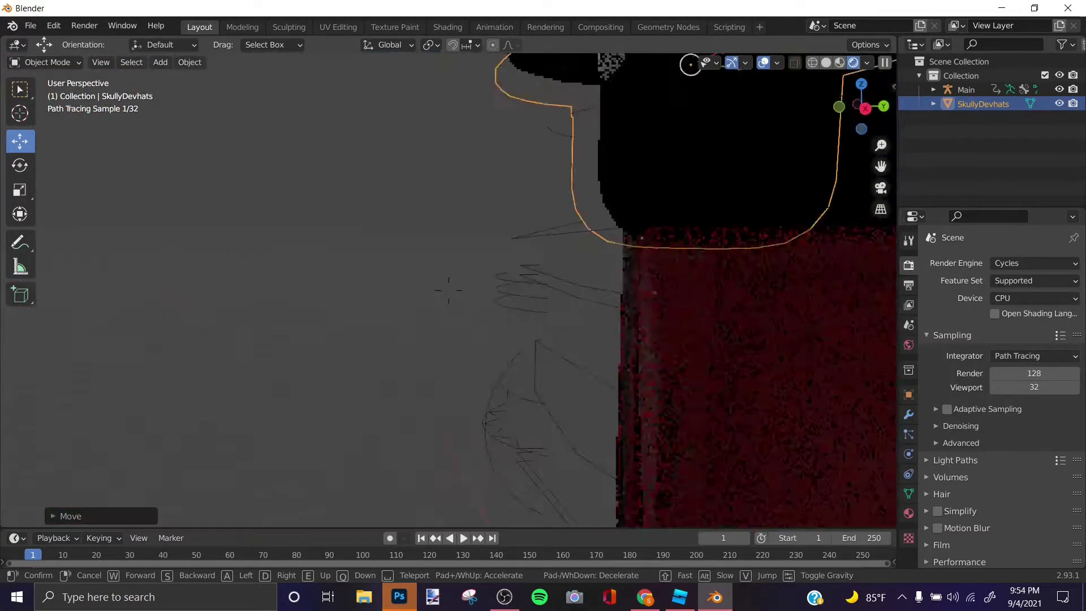
key(s)
click(457, 228)
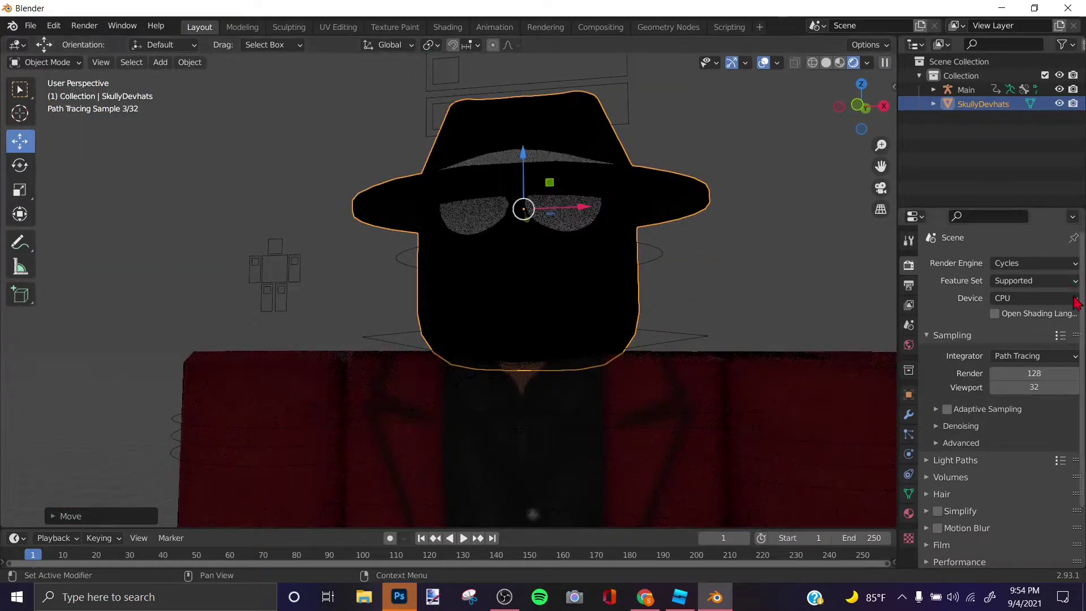
Step: Set the render engine back to Eevee and return the viewport to Material Preview shading
click(1035, 263)
click(1013, 279)
click(725, 219)
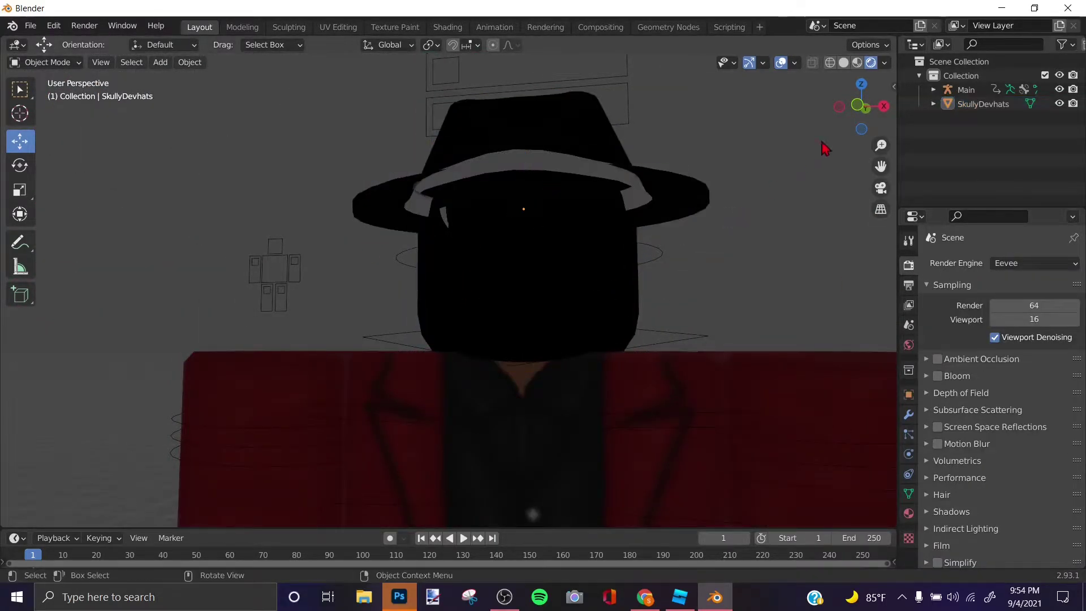
key(shift+grave)
key(s)
key(w)
click(508, 249)
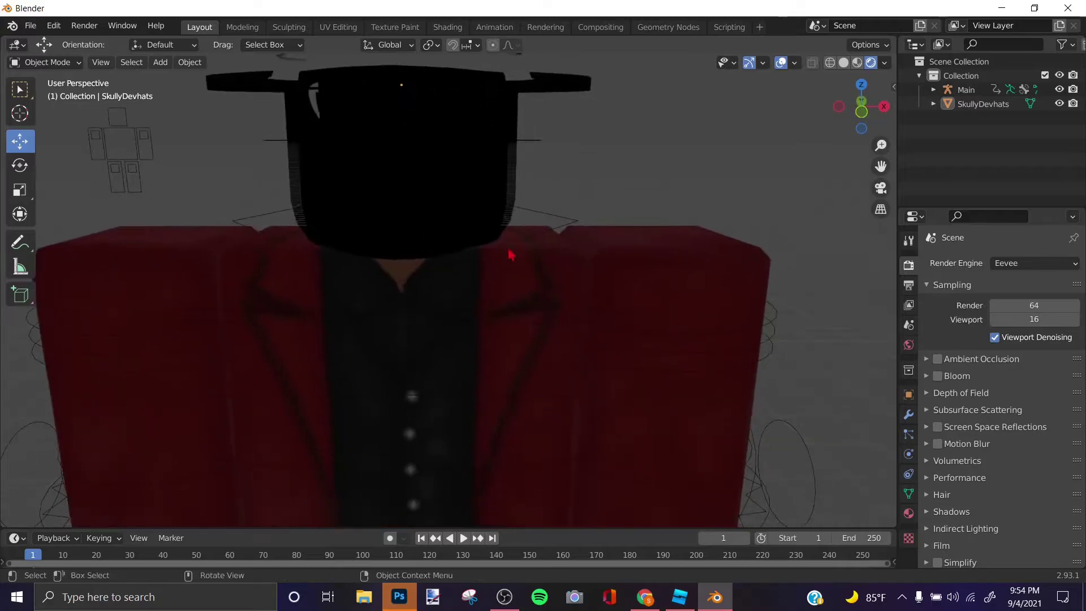
click(857, 63)
key(shift+grave)
key(s)
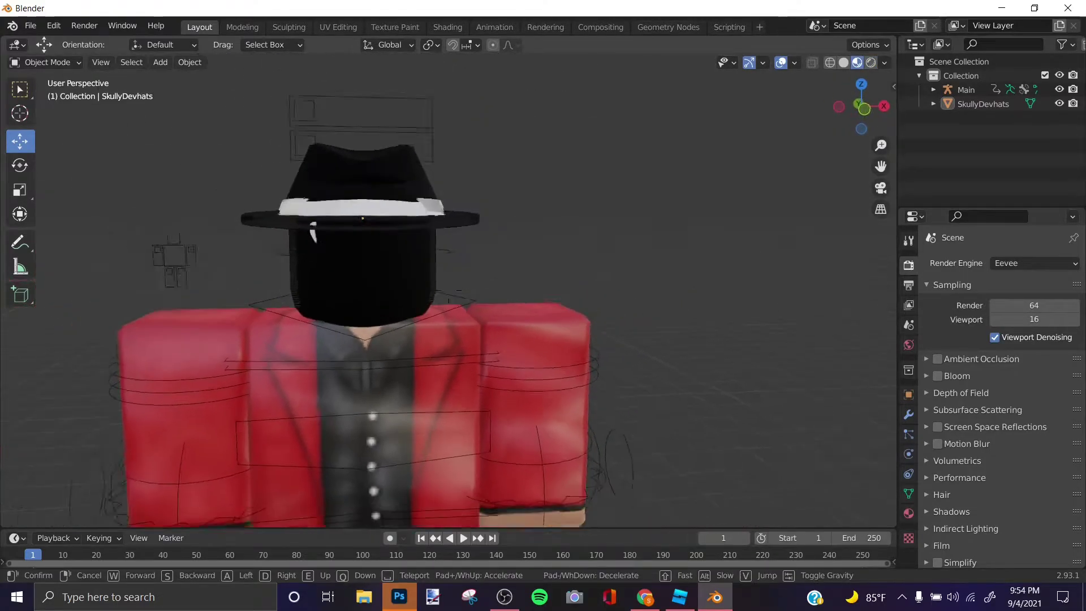
click(483, 233)
Step: Parent the hat to the Head(Default) mesh with the Object option and deselect everything
click(513, 184)
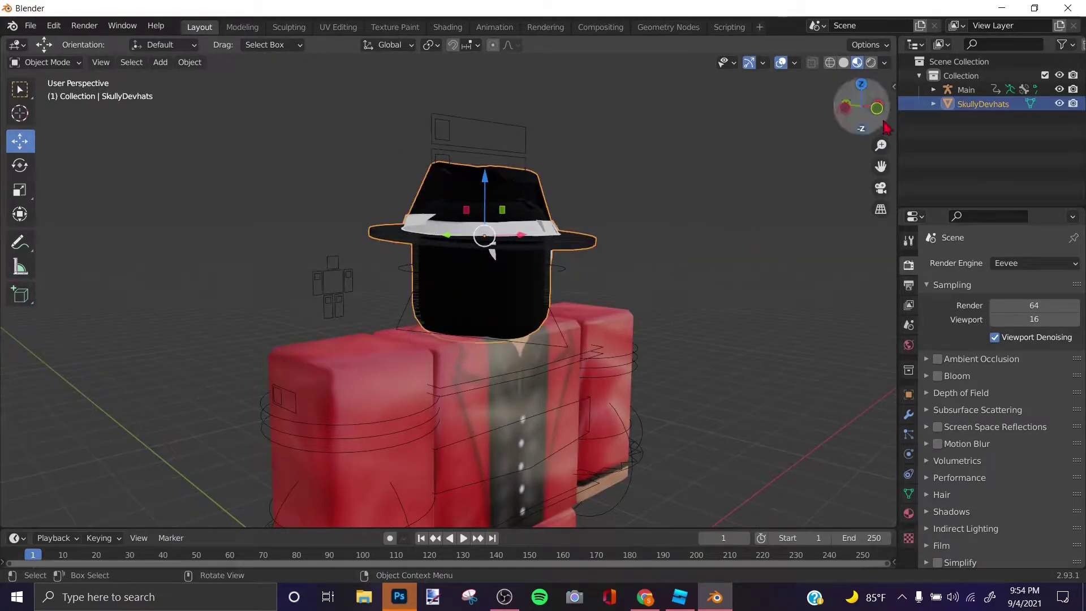
click(933, 90)
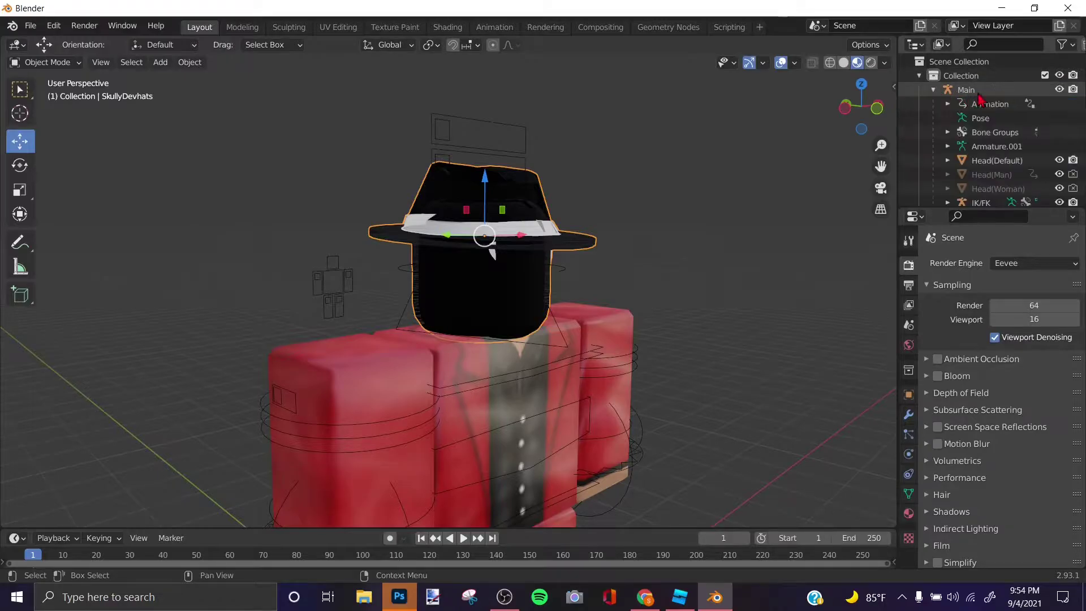
scroll(973, 130, down, 1)
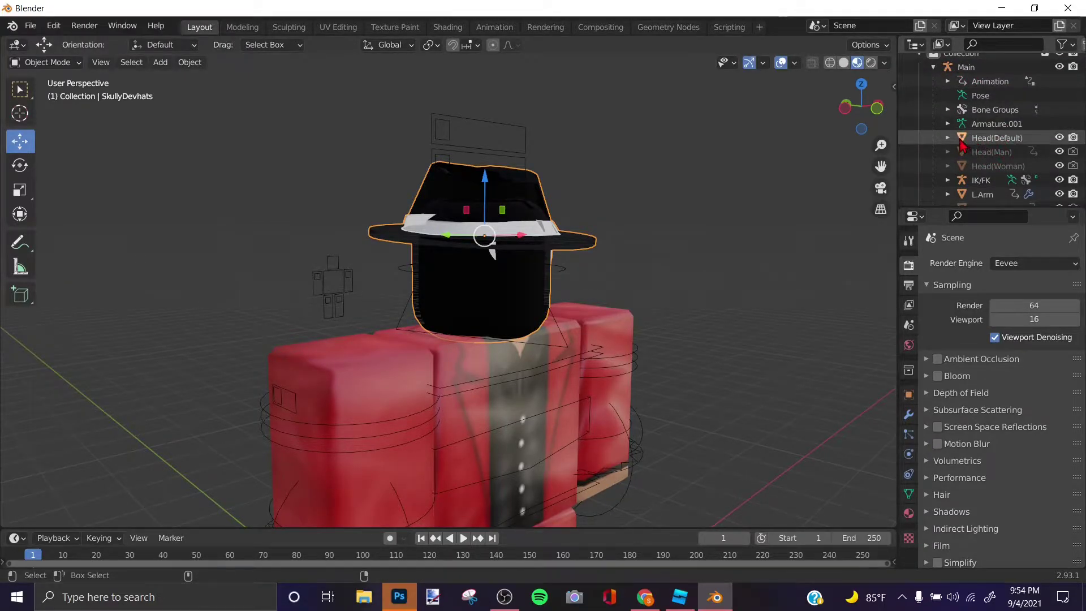
click(996, 139)
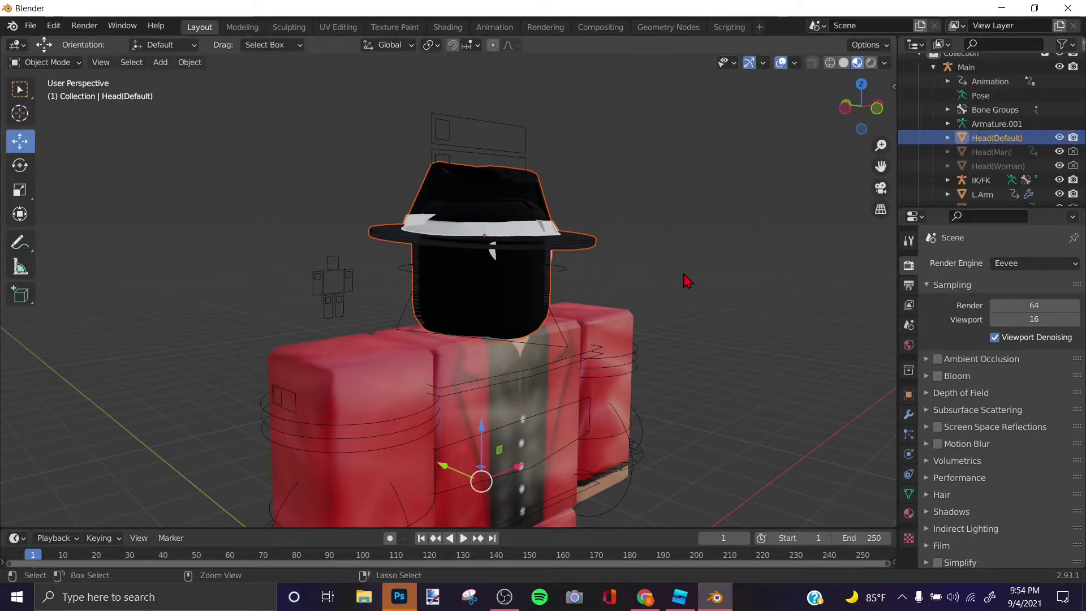
key(ctrl+p)
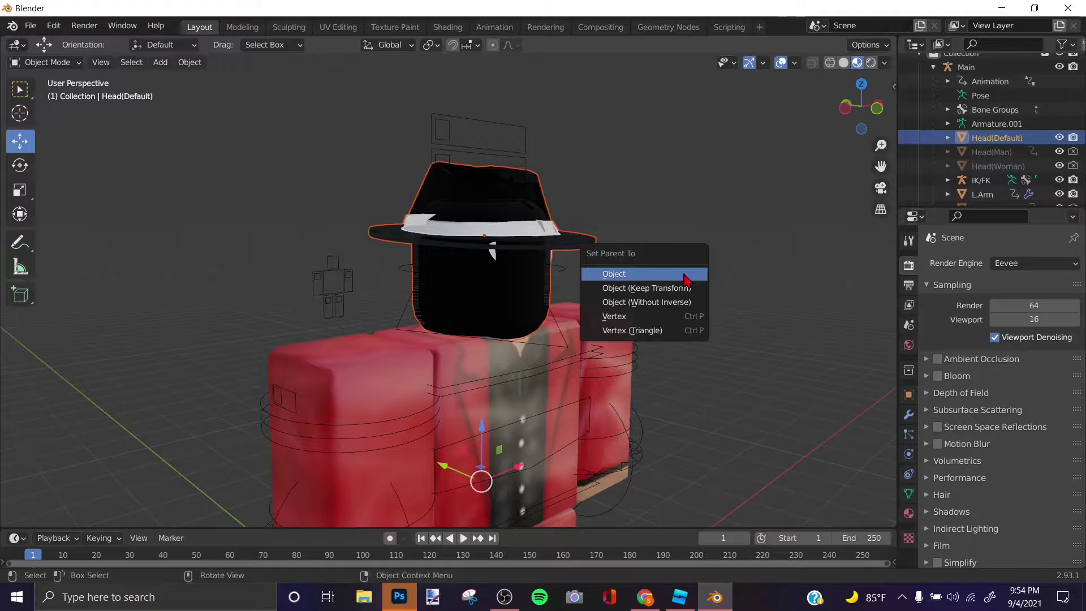
click(687, 279)
key(alt+a)
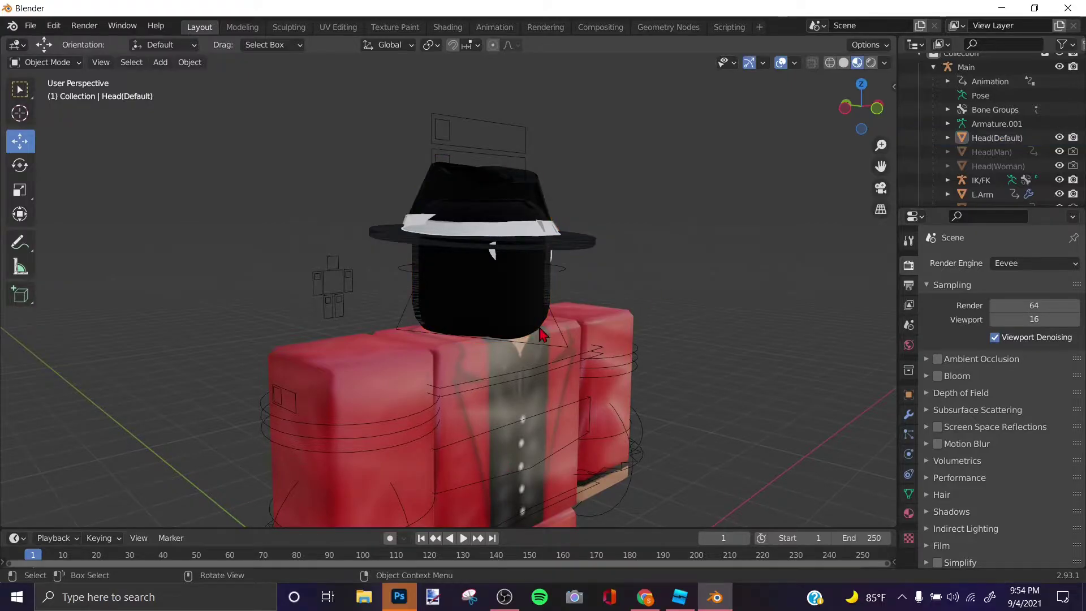
Step: Try rotating the Main rig's Head bone in Pose Mode to test the attached hat, undo the rotation, and return to Object Mode
click(546, 370)
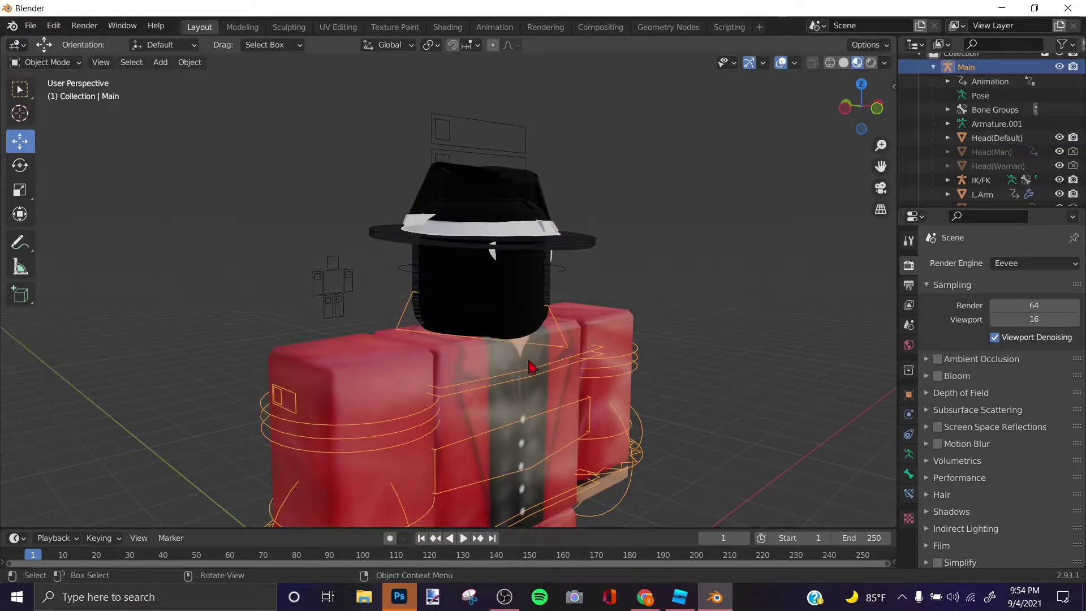
click(68, 62)
click(40, 105)
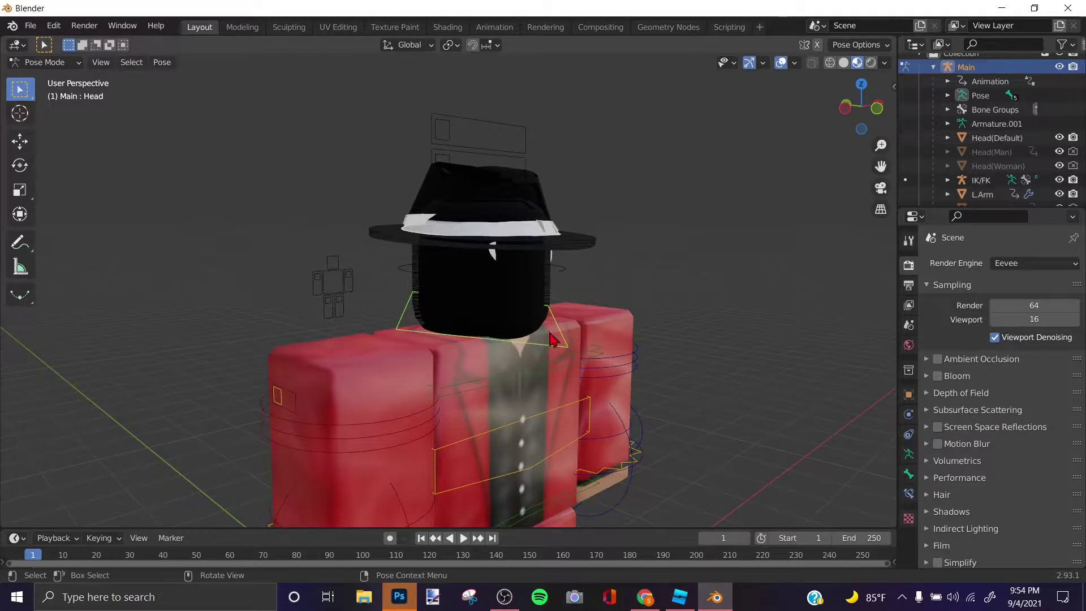
key(r)
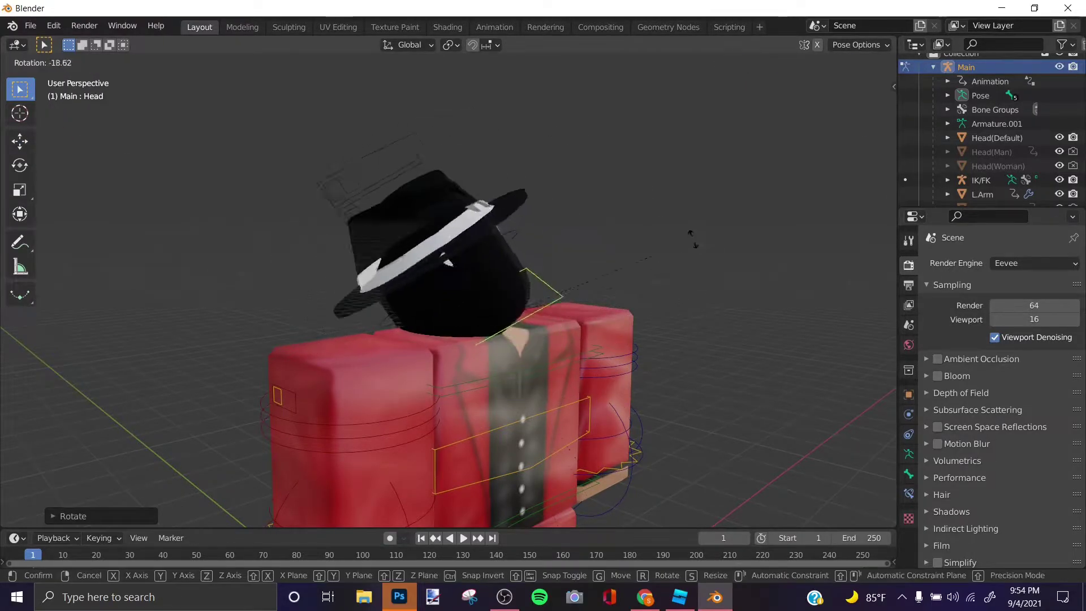
click(734, 290)
key(ctrl+z)
key(ctrl+z)
key(ctrl+z)
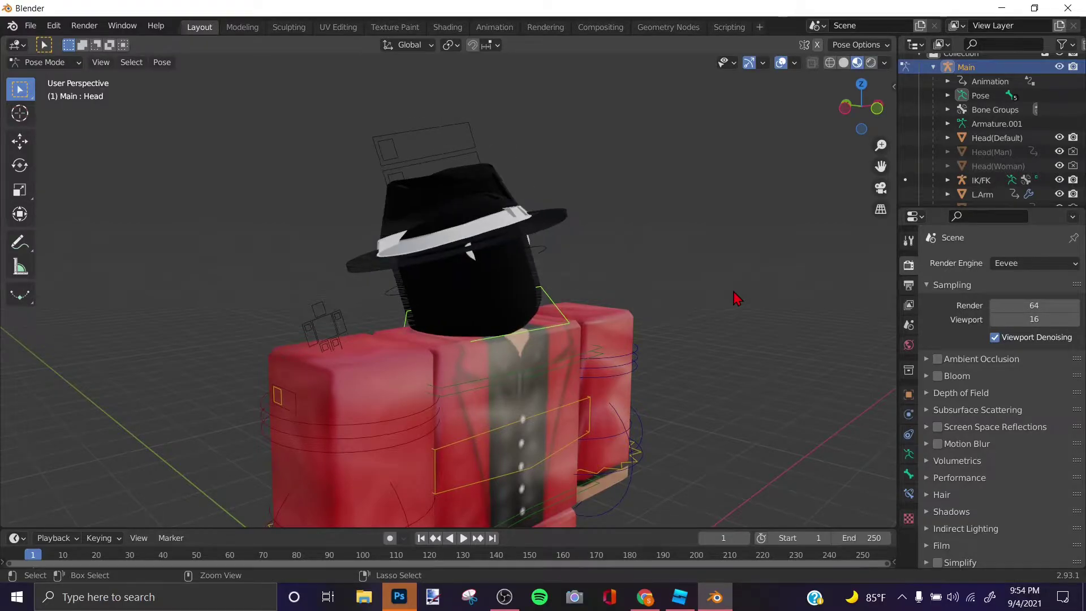
key(ctrl+z)
scroll(306, 188, down, 5)
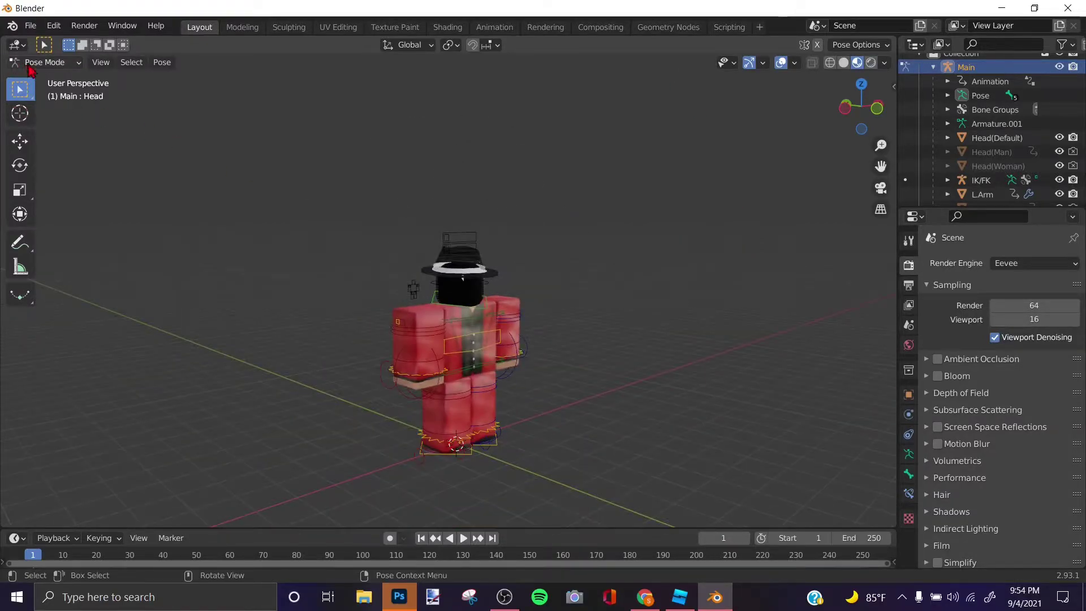
click(30, 64)
click(40, 78)
Step: Put the Main rig in Pose Mode and select the left upper arm bone with the Rotate tool active
scroll(507, 271, up, 3)
middle_drag(507, 272, 405, 262)
scroll(566, 198, up, 3)
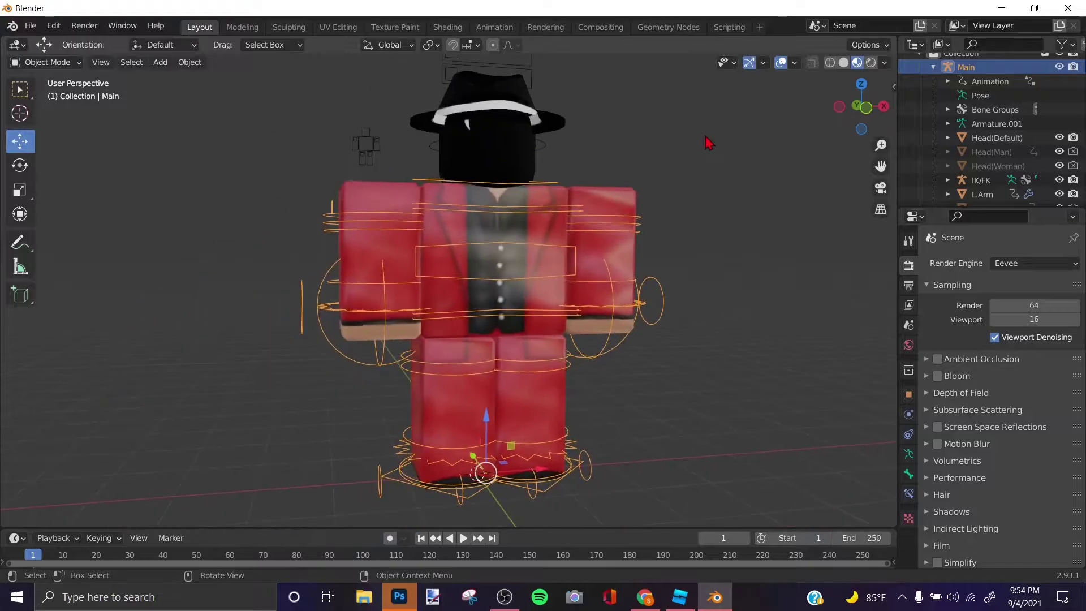
scroll(730, 181, up, 3)
click(669, 238)
click(586, 293)
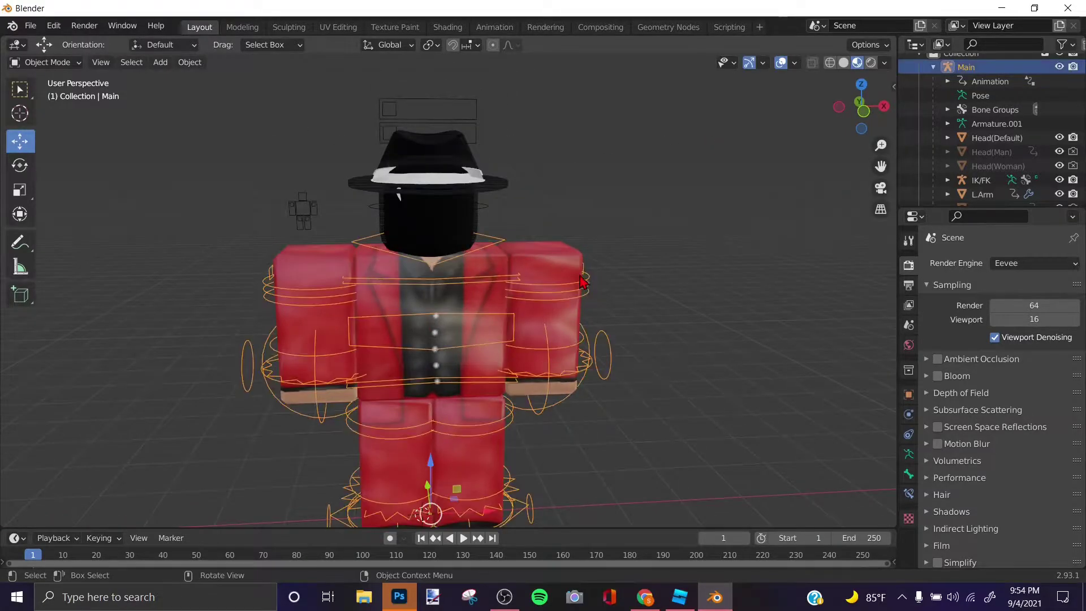
click(78, 63)
click(79, 110)
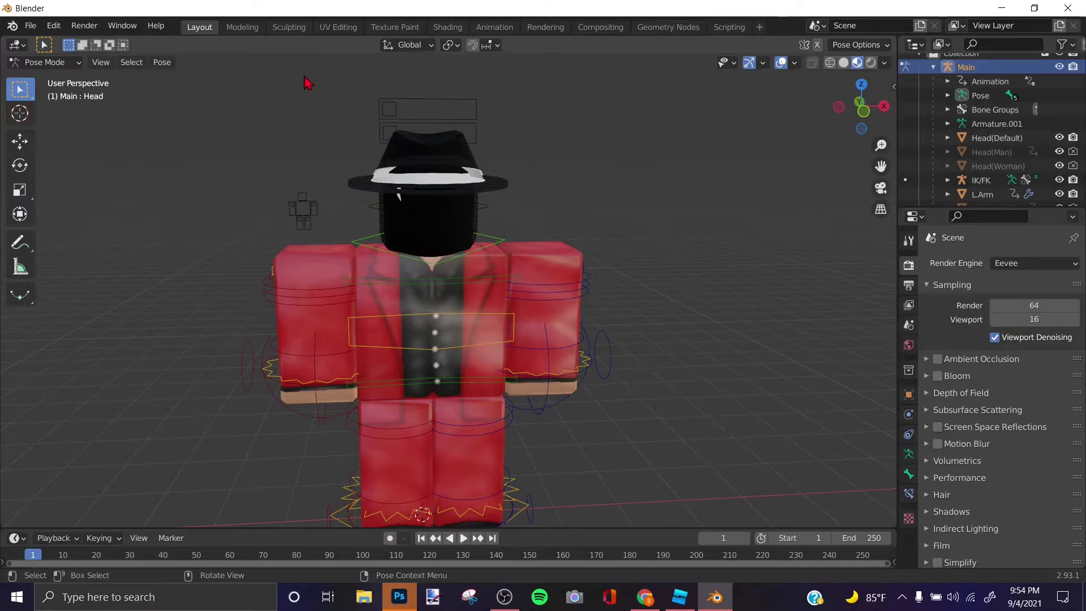
scroll(525, 259, up, 4)
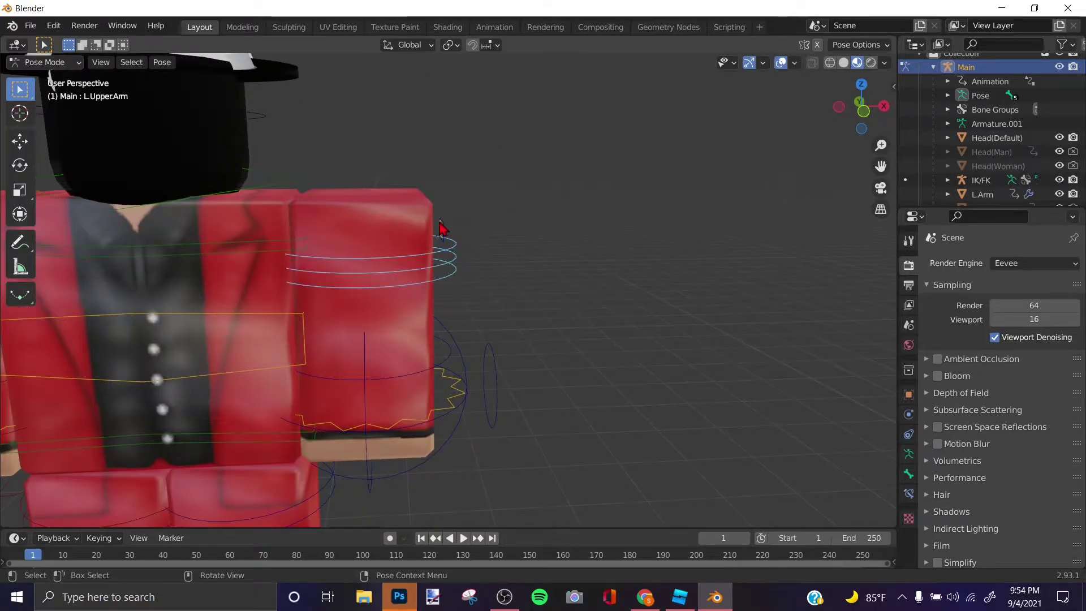
click(31, 165)
scroll(216, 360, down, 4)
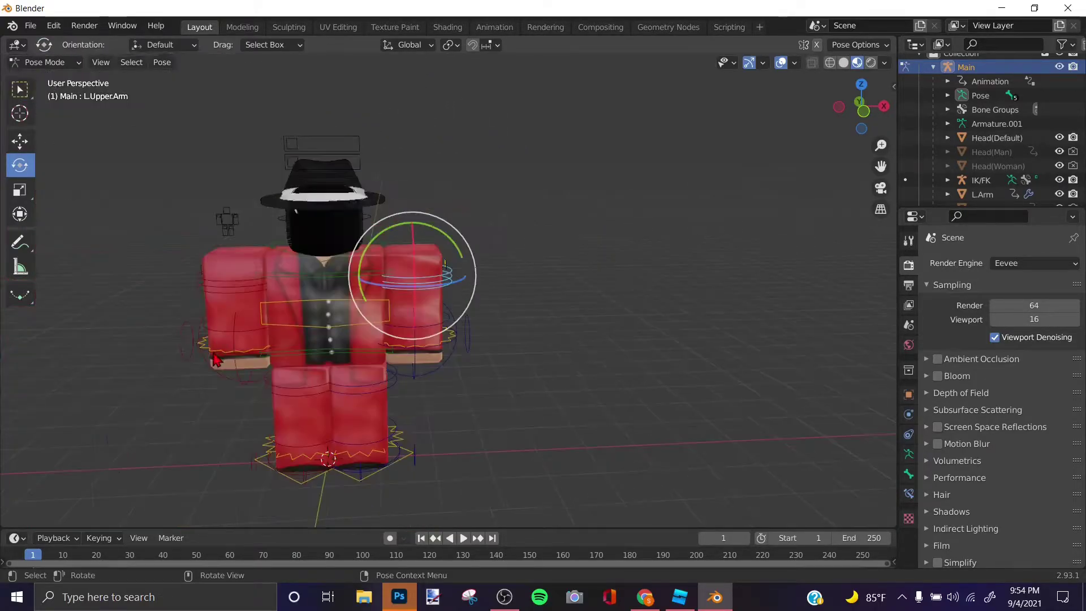
Step: Turn the lower torso bone slightly to one side and rotate the right upper arm away from the body
click(343, 358)
drag(343, 317, 323, 334)
click(242, 314)
click(242, 293)
drag(243, 293, 225, 271)
drag(288, 244, 198, 309)
Step: Rotate the right lower arm bone so the forearm angles outward from the body
click(213, 336)
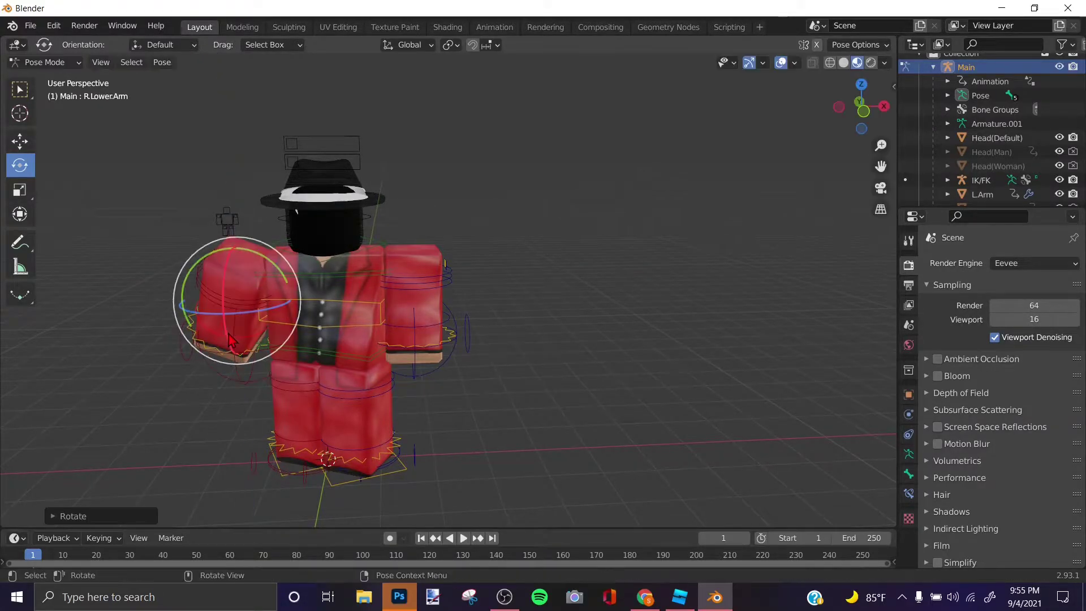
click(231, 380)
click(244, 339)
drag(244, 340, 236, 288)
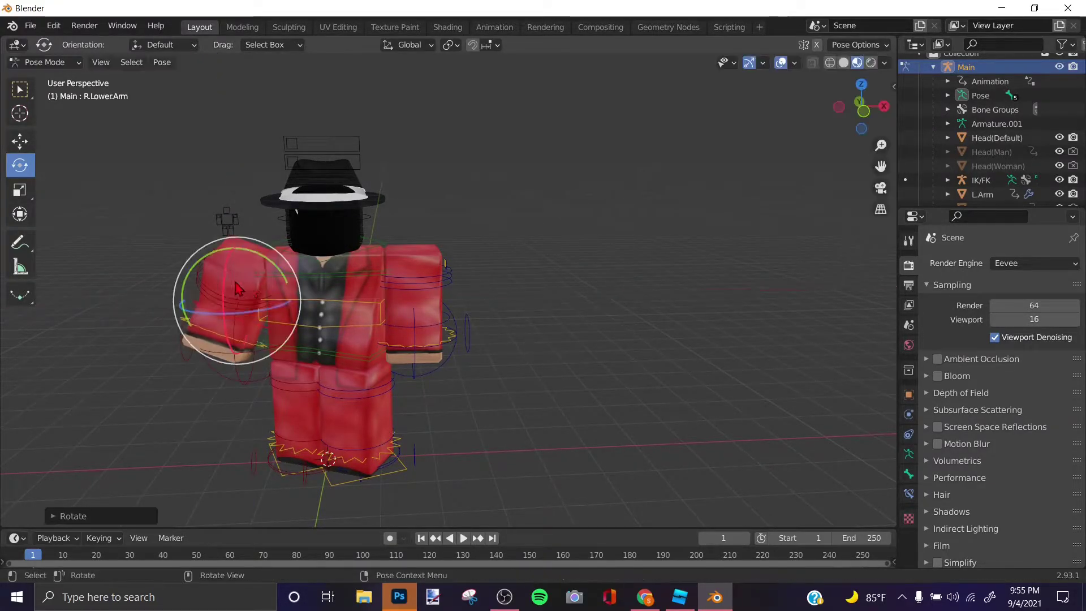
Step: Raise the left arm into a waving pose by rotating its upper arm outward and bending the forearm upward
click(416, 283)
mouse_move(412, 279)
mouse_down()
mouse_move(451, 261)
mouse_move(441, 237)
mouse_move(444, 276)
mouse_move(430, 266)
mouse_move(430, 278)
mouse_move(461, 285)
mouse_move(415, 272)
mouse_move(412, 247)
mouse_move(420, 267)
mouse_move(396, 310)
mouse_move(467, 314)
mouse_move(441, 271)
mouse_move(421, 273)
mouse_move(426, 241)
mouse_move(423, 269)
mouse_move(405, 287)
mouse_up()
click(422, 317)
click(419, 252)
drag(407, 286, 434, 291)
Step: Rotate the Head bone slightly to adjust the direction the head and hat face
scroll(396, 244, up, 5)
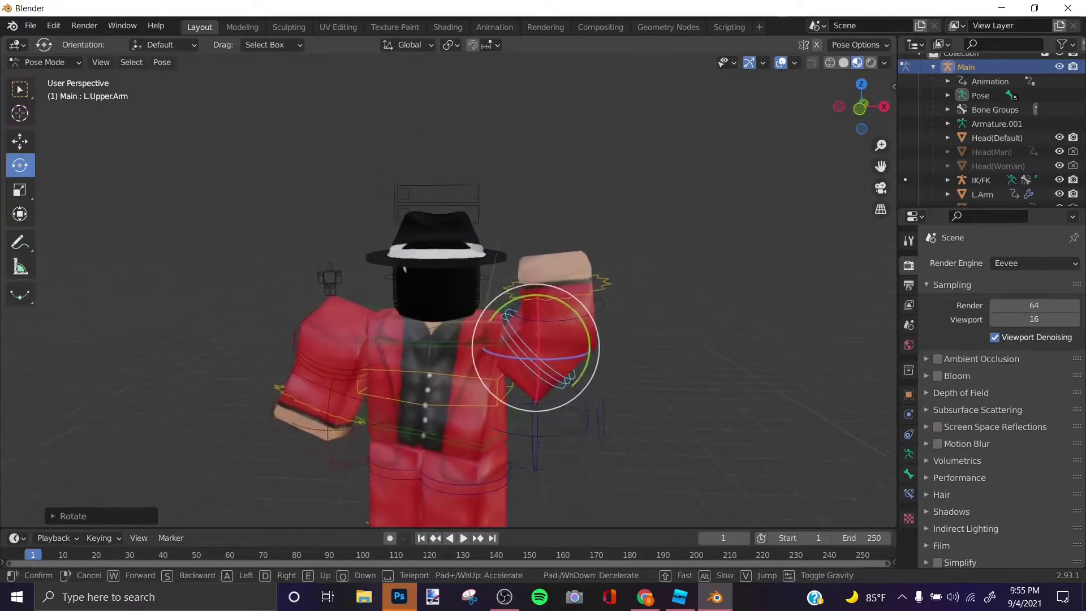
click(473, 269)
click(469, 264)
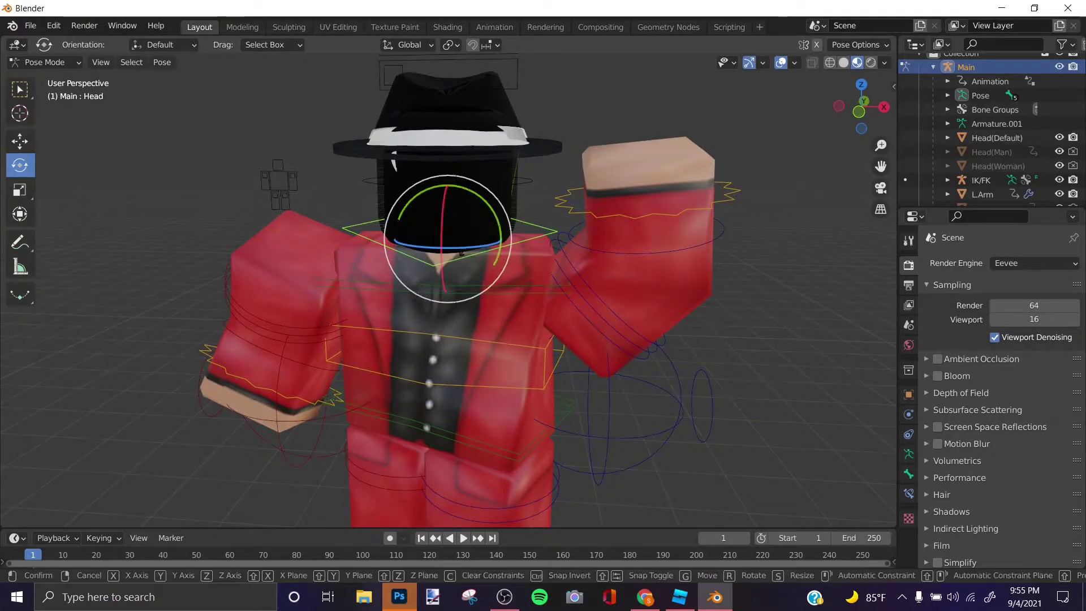
click(461, 256)
drag(459, 233, 459, 225)
Step: Adjust the right upper arm's rotation to straighten the arm and turn the lower torso back toward the front
click(270, 336)
drag(299, 295, 304, 306)
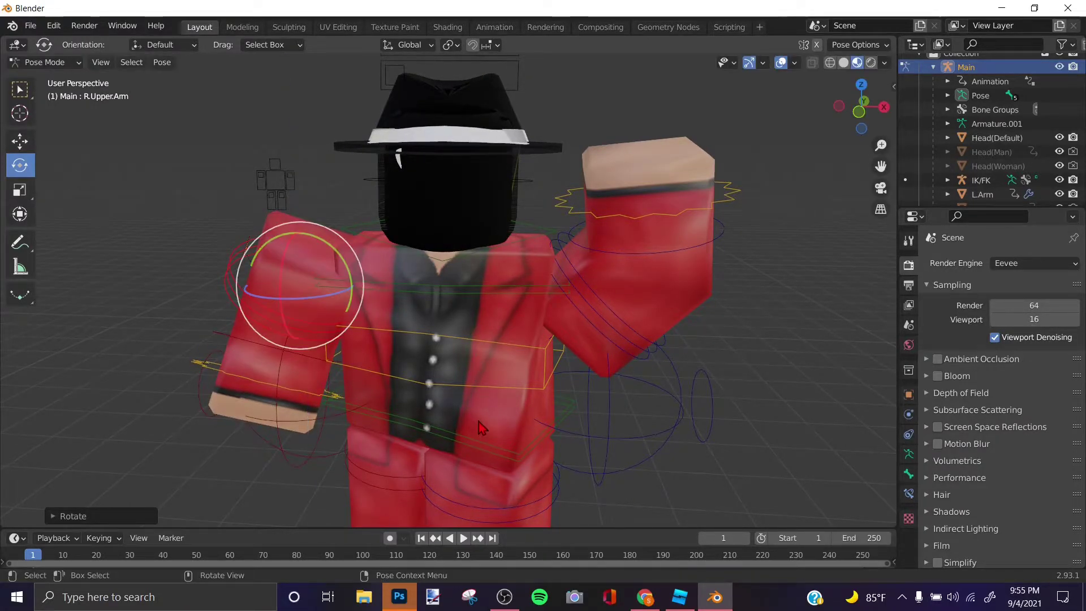
click(478, 447)
click(470, 451)
drag(448, 357, 453, 360)
Step: Tilt the Head bone slightly upward and fine-tune the rotation of the raised left upper arm
click(452, 265)
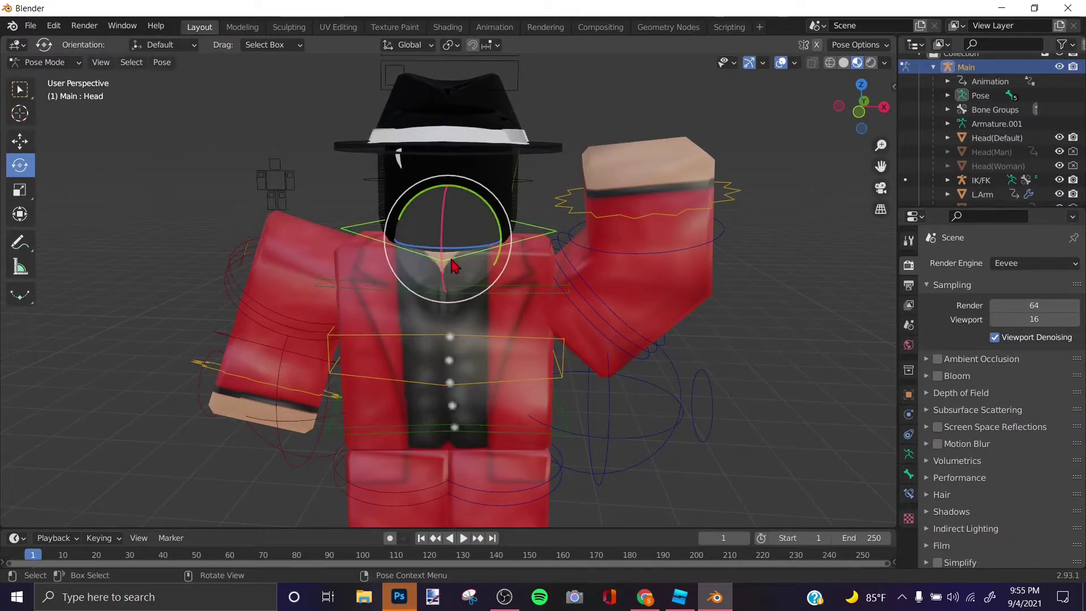
drag(453, 265, 459, 208)
click(585, 337)
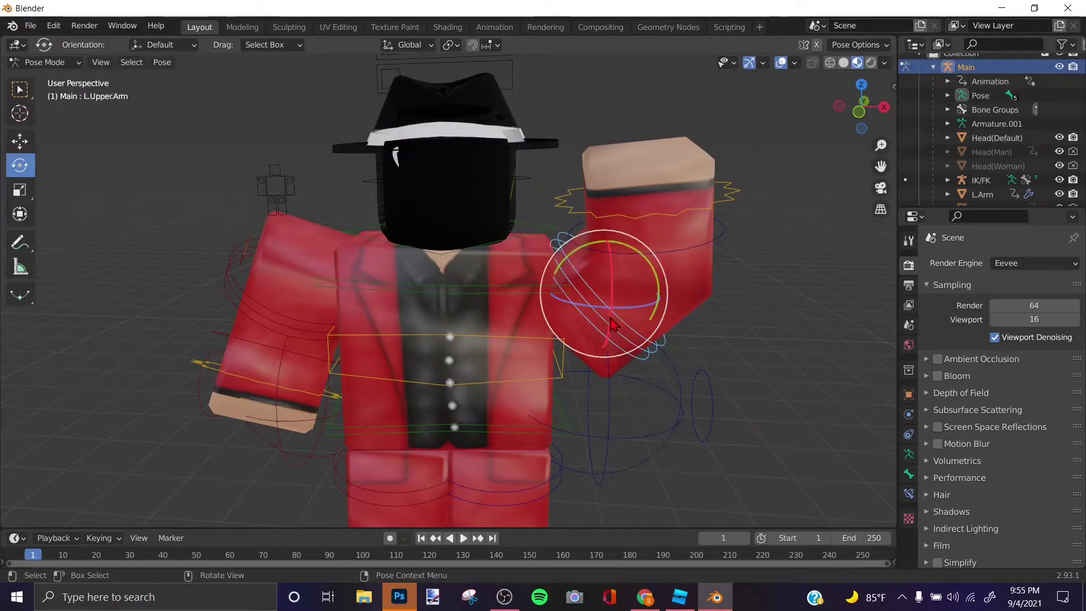
drag(610, 318, 654, 317)
click(486, 346)
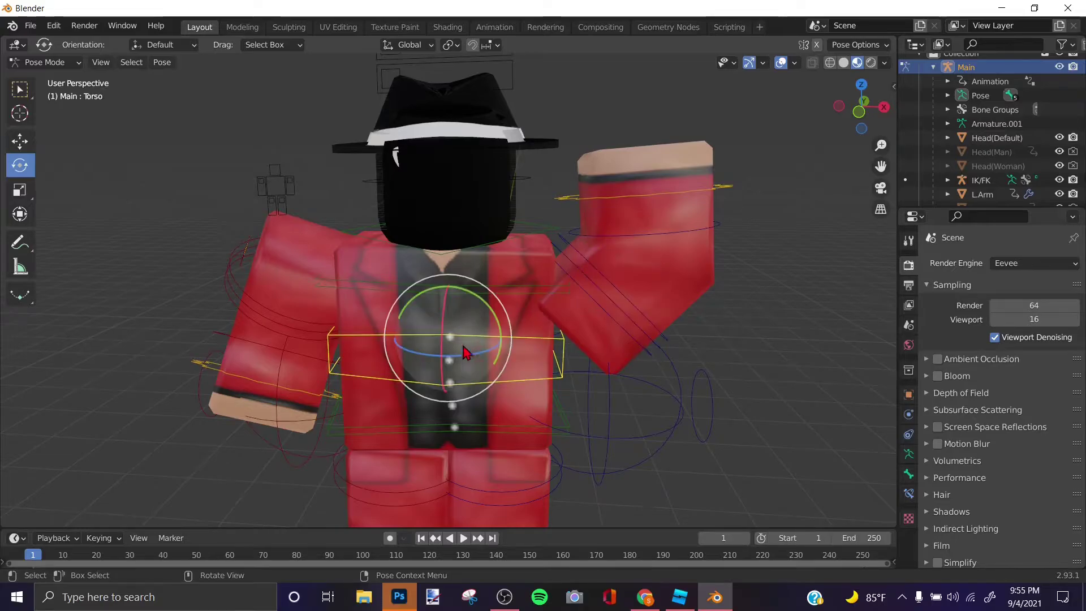
click(720, 369)
Step: Rotate the leg bones so that both legs spread slightly apart
scroll(464, 435, down, 3)
click(464, 435)
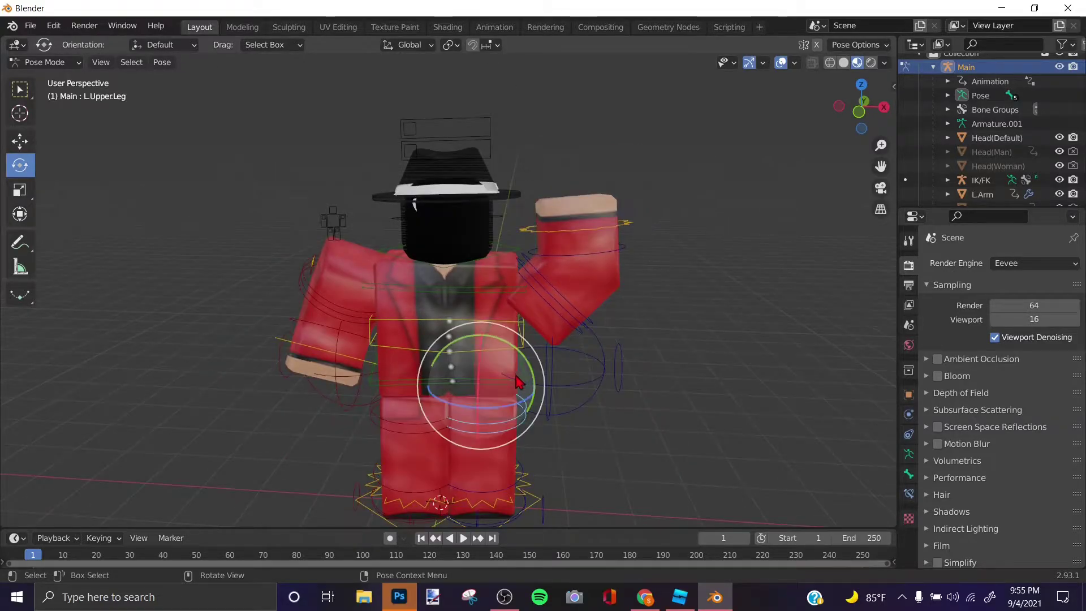
drag(461, 435, 421, 477)
click(406, 498)
click(506, 489)
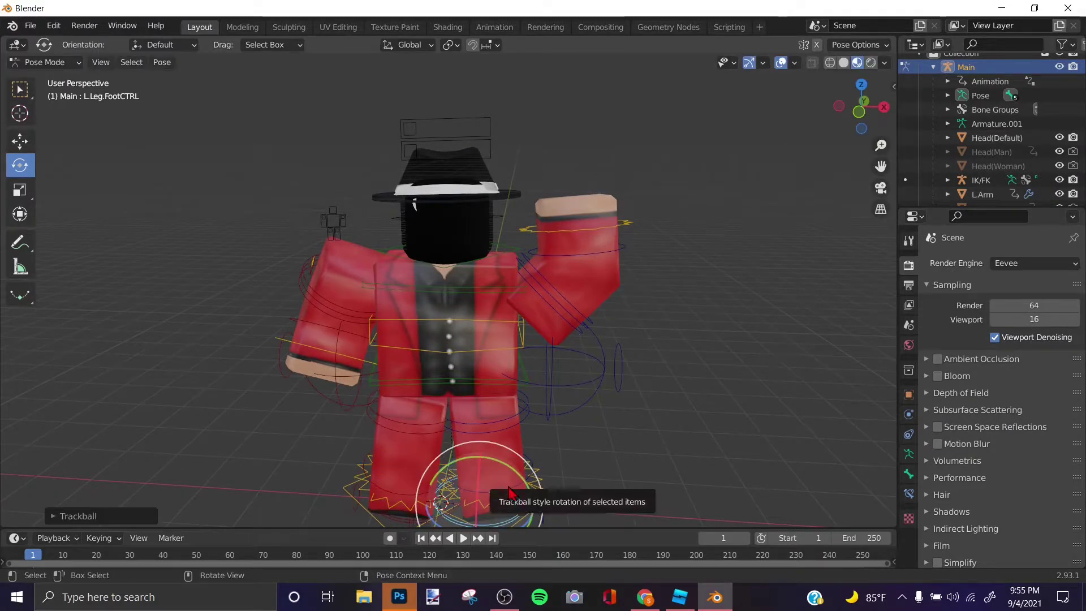
click(498, 447)
click(632, 462)
Step: Twist the UpperTorso bone slightly and re-angle the Head bone to suit the waving pose
middle_drag(632, 462, 498, 339)
scroll(451, 298, up, 3)
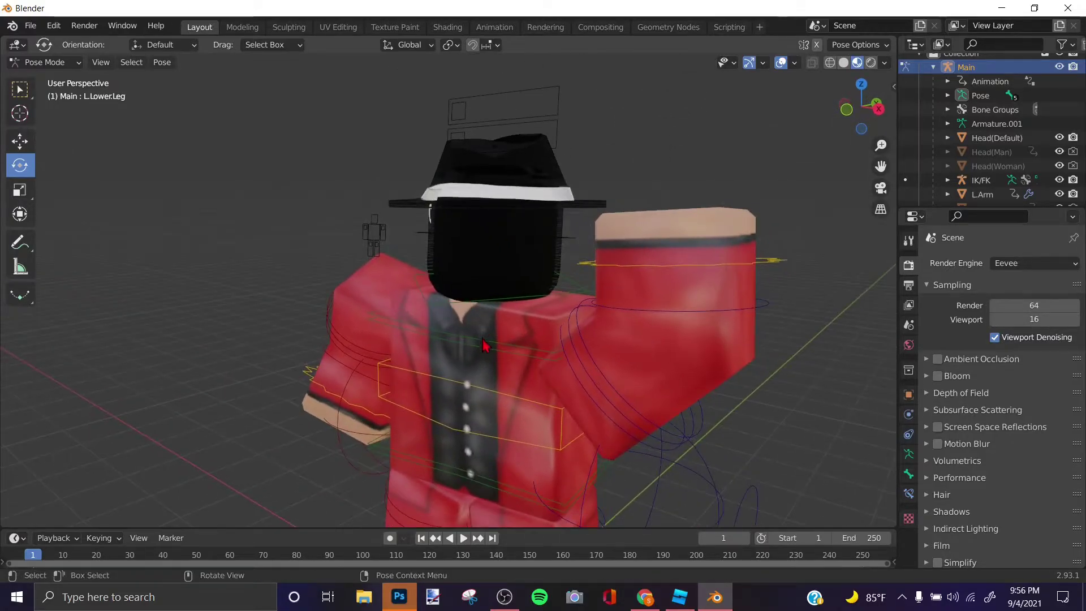
click(481, 391)
drag(481, 396, 502, 405)
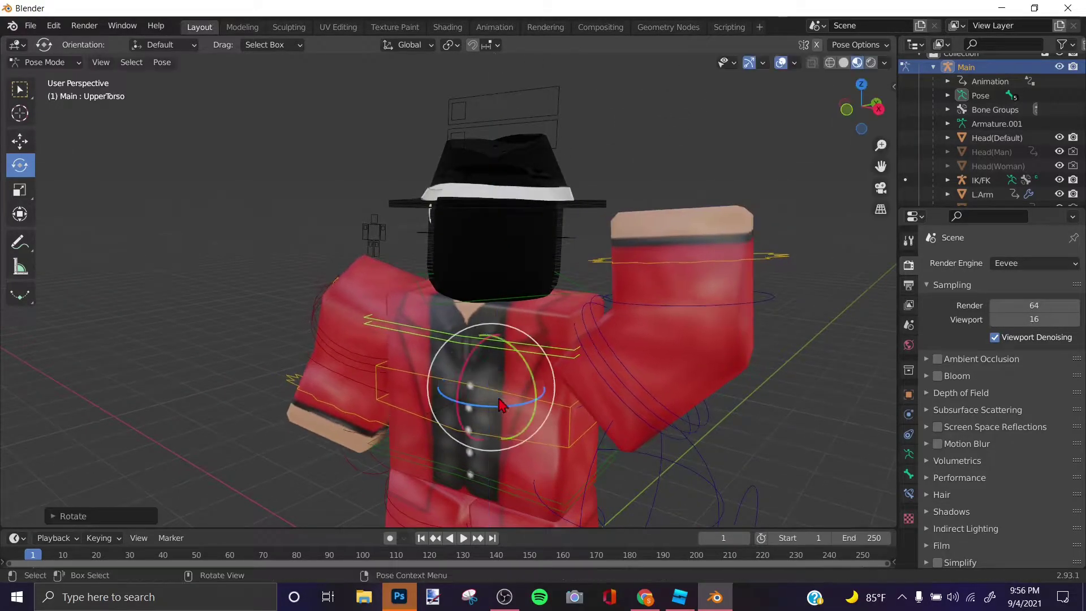
click(471, 296)
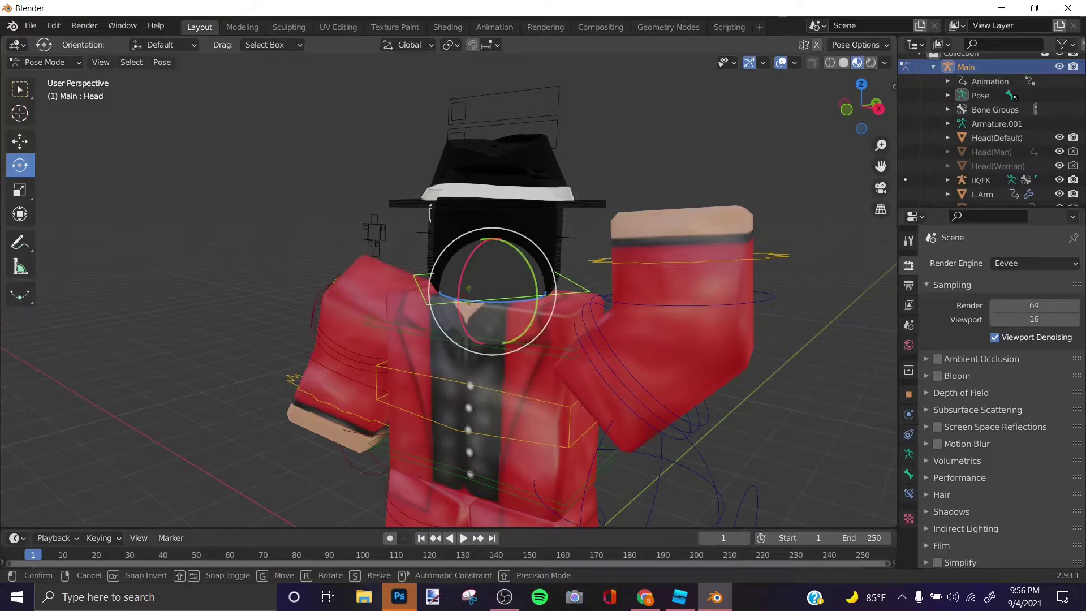
drag(473, 295, 489, 287)
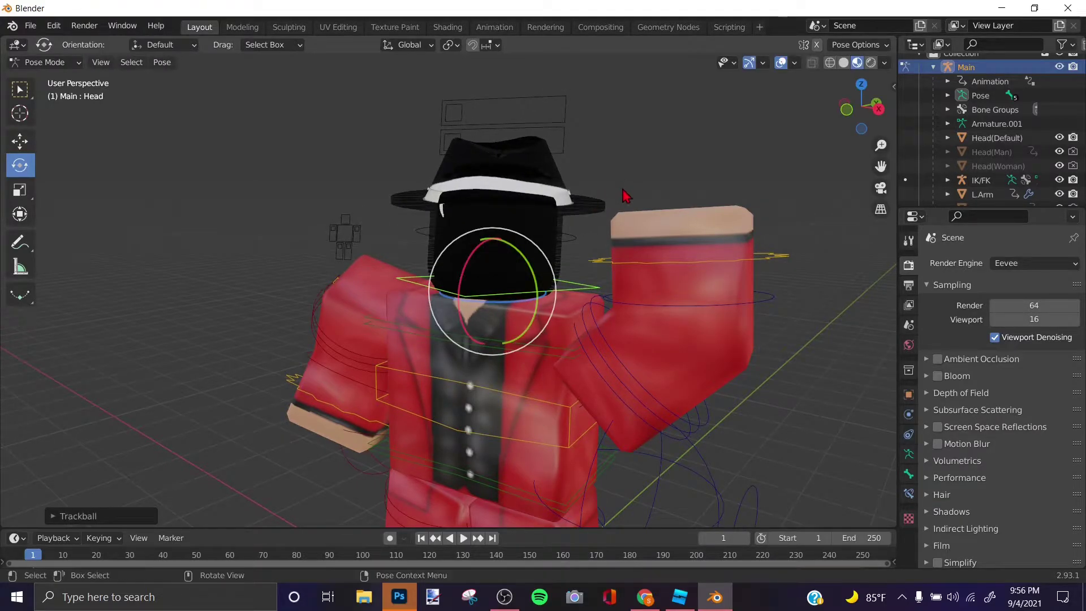
Step: Return the posed rig to Object Mode and deselect it
scroll(627, 195, down, 5)
scroll(569, 270, up, 5)
shift+middle_drag(617, 475, 529, 223)
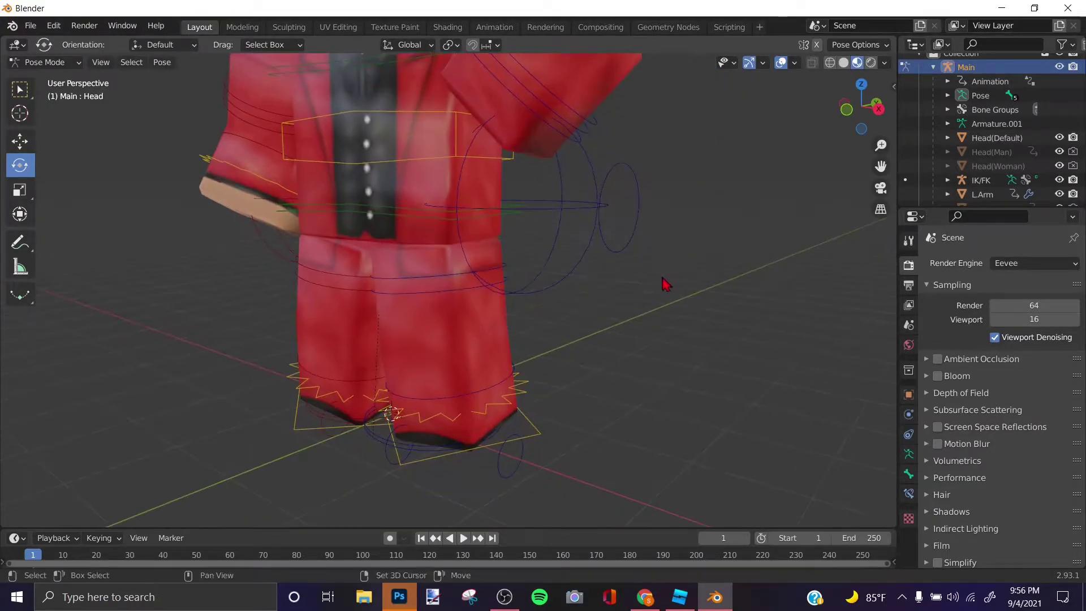
middle_drag(666, 283, 723, 240)
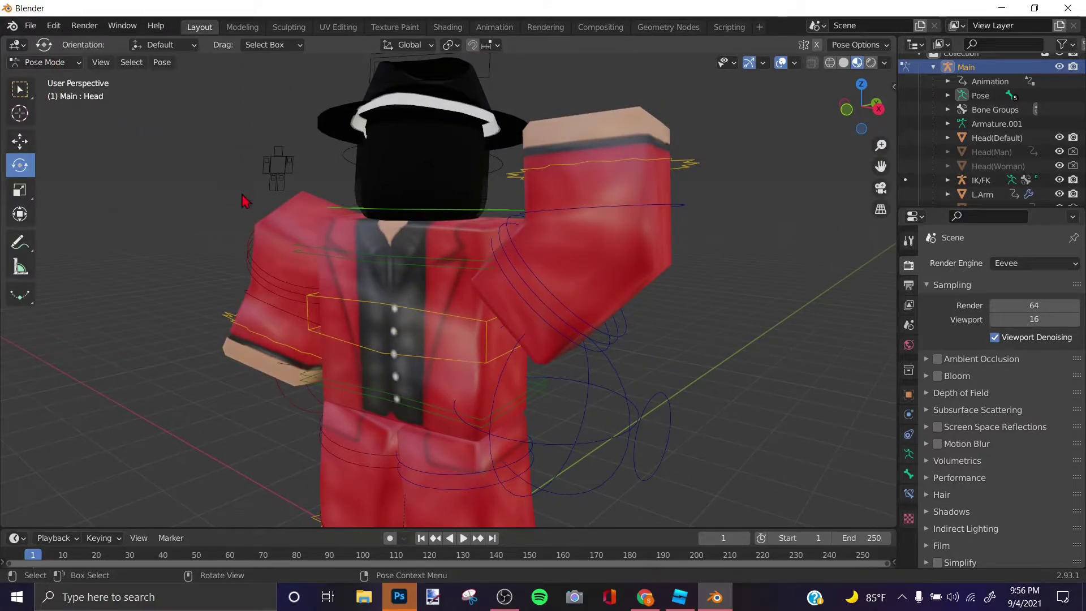
click(45, 62)
click(43, 79)
scroll(180, 195, down, 4)
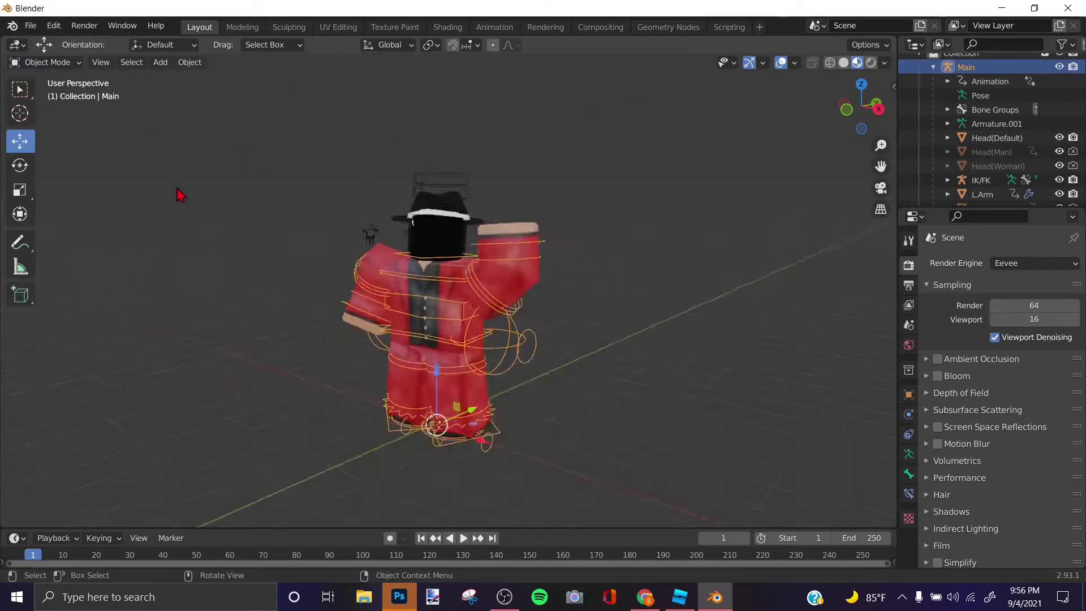
key(shift+grave)
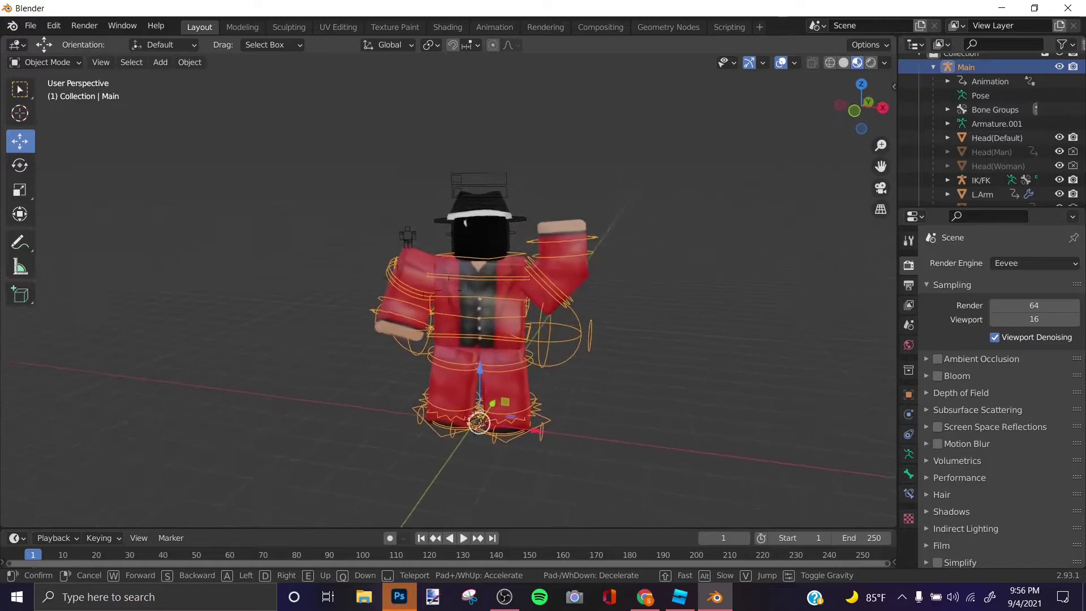
click(669, 286)
click(669, 286)
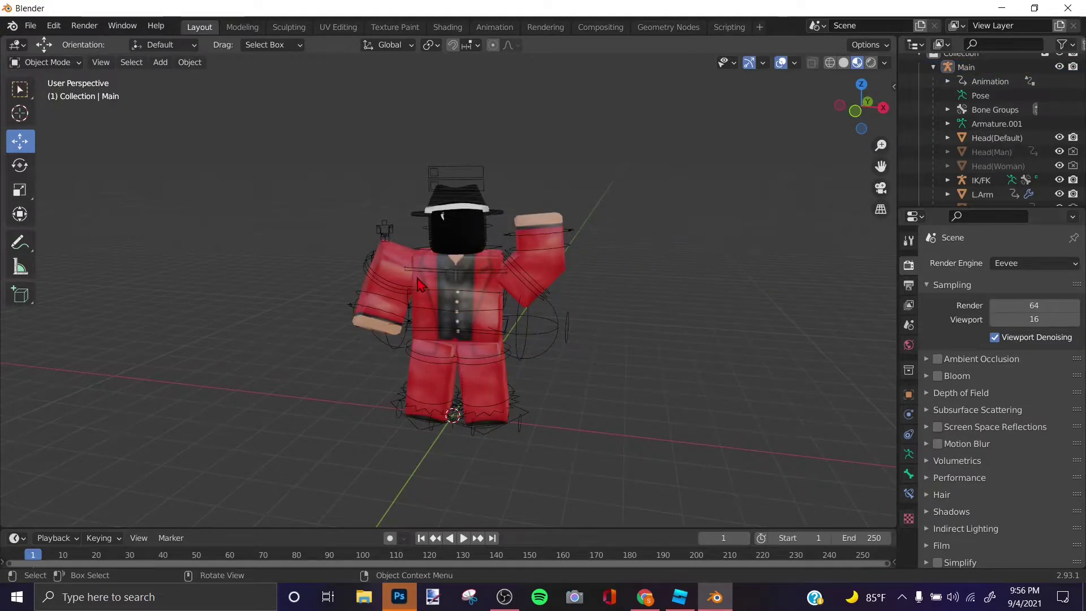
Step: Add a camera to the scene and switch the viewport to the camera view
key(shift+a)
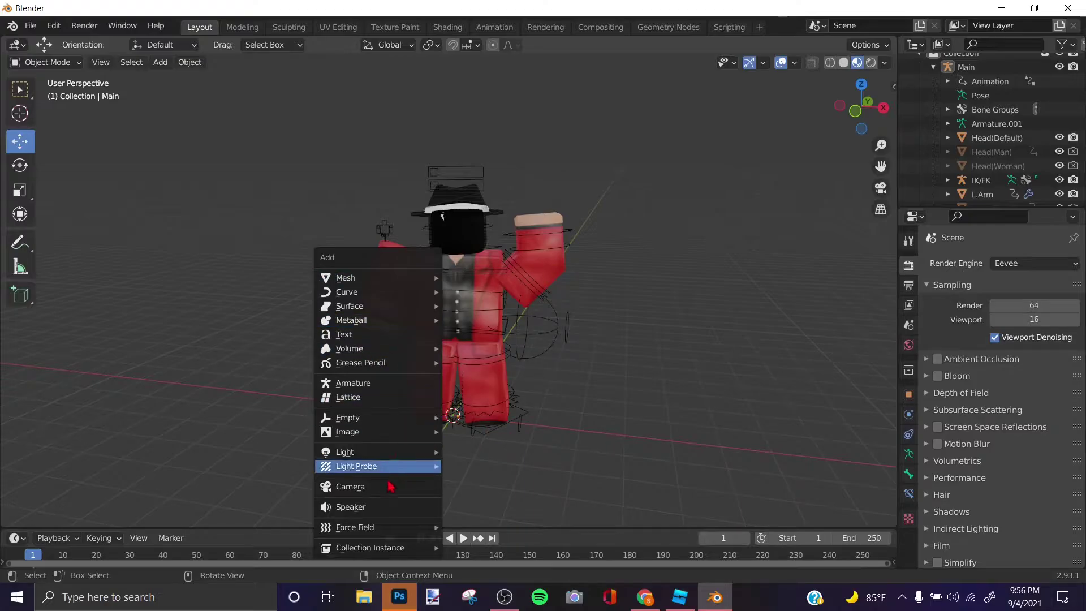
click(351, 486)
key(KP_0)
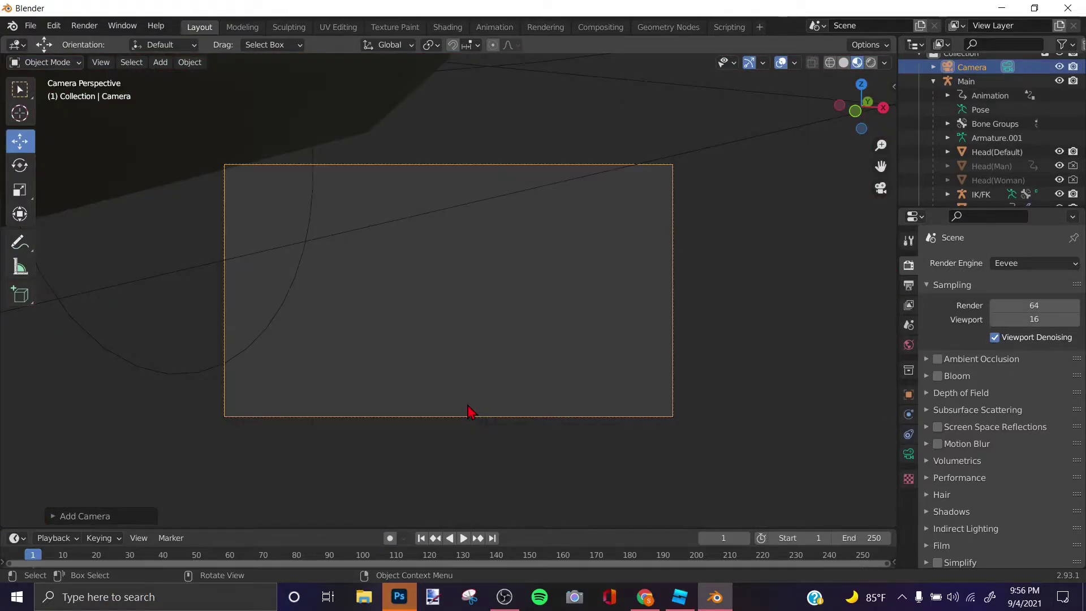
Step: Fly the camera to a front view that frames the character's hat, upper body and raised waving arm
key(shift+grave)
key(s)
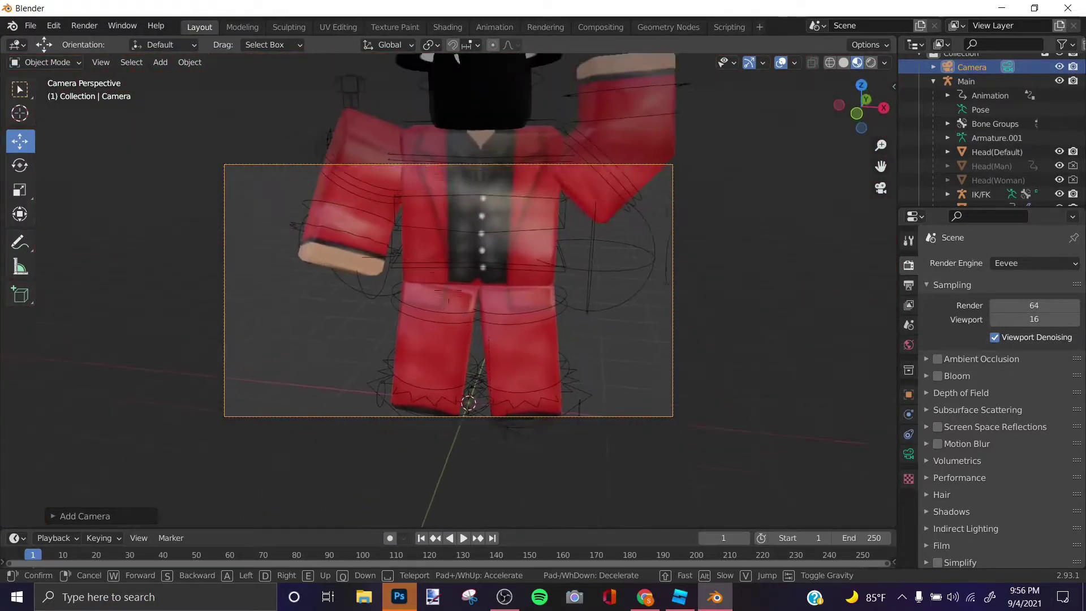
key(w)
key(s)
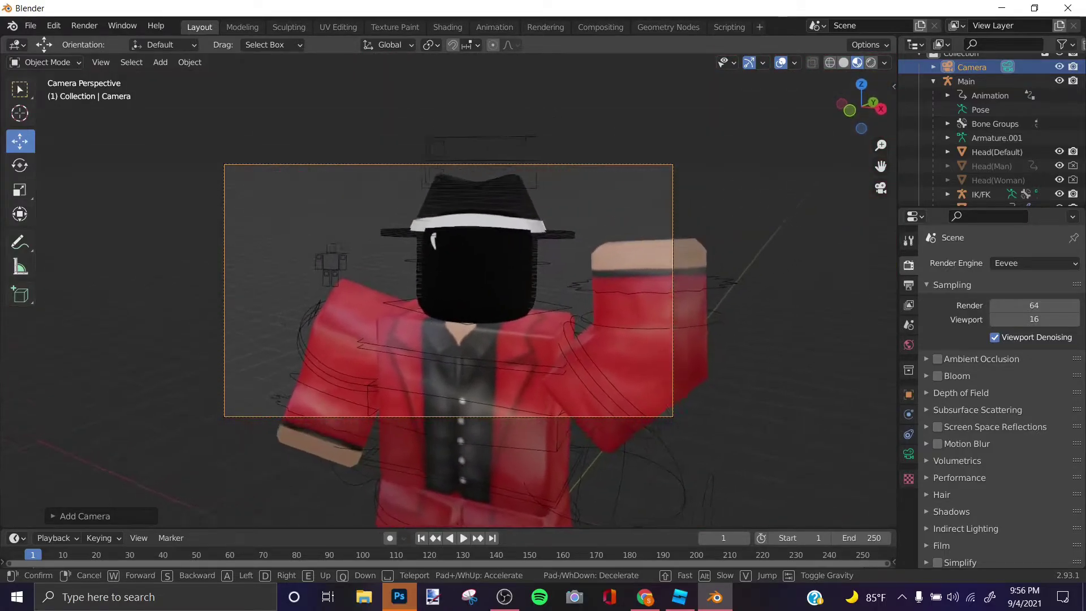
key(w)
key(s)
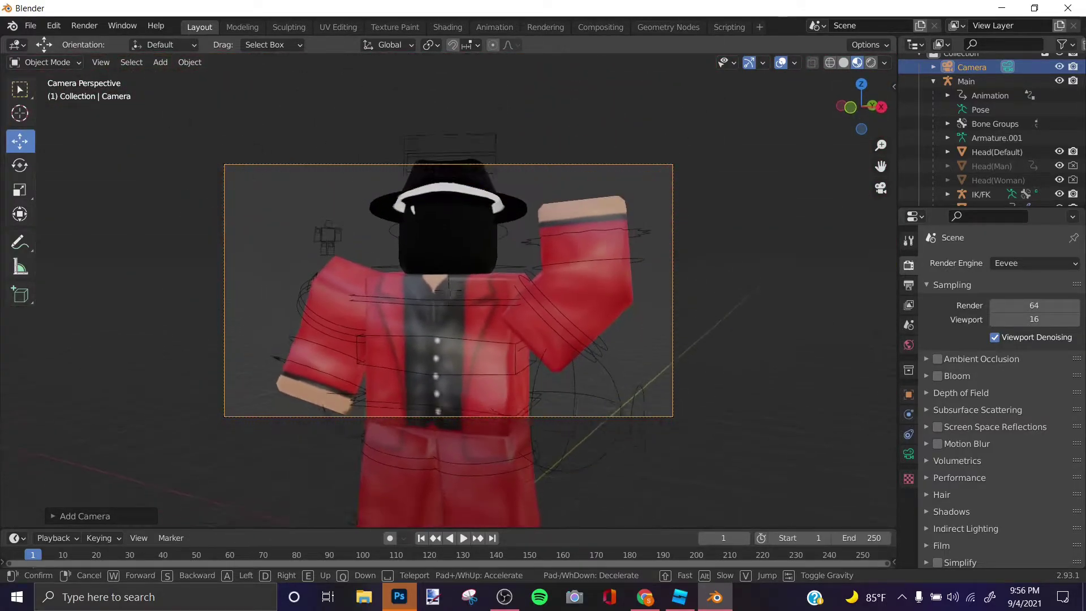
key(s)
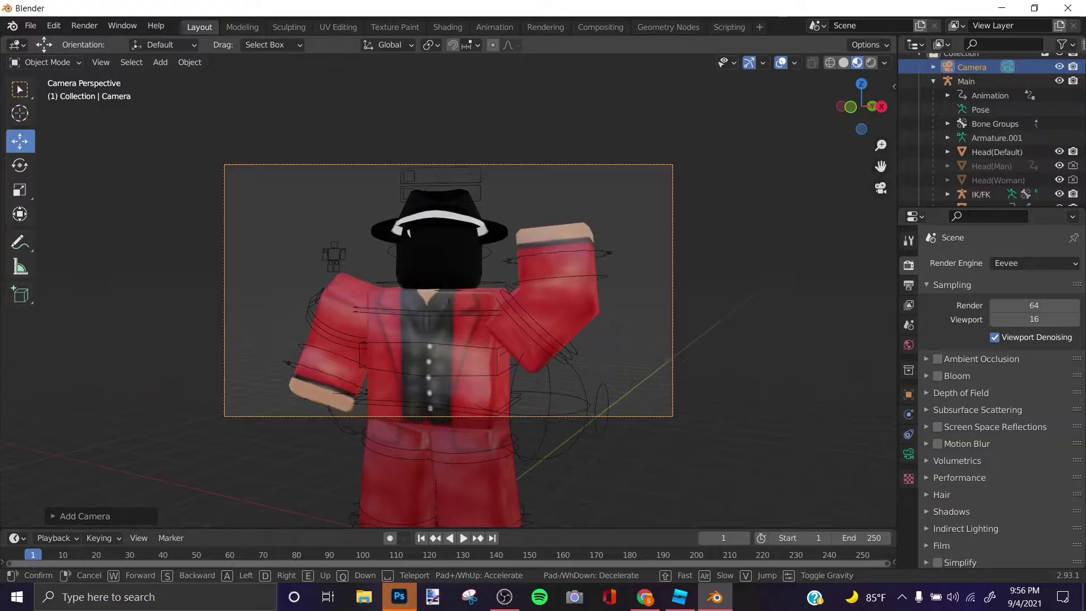
key(w)
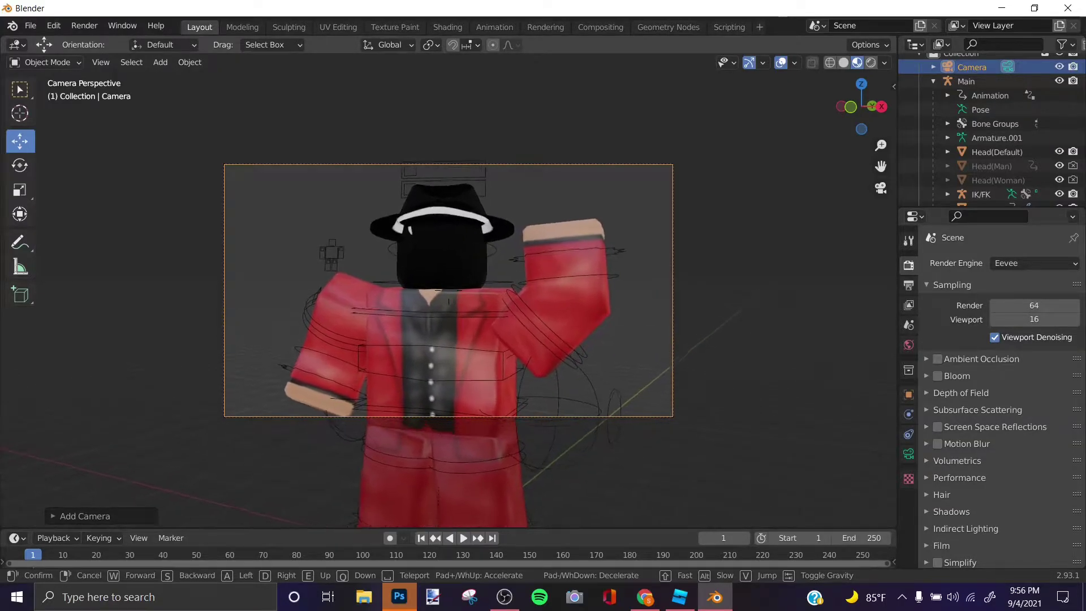
click(451, 296)
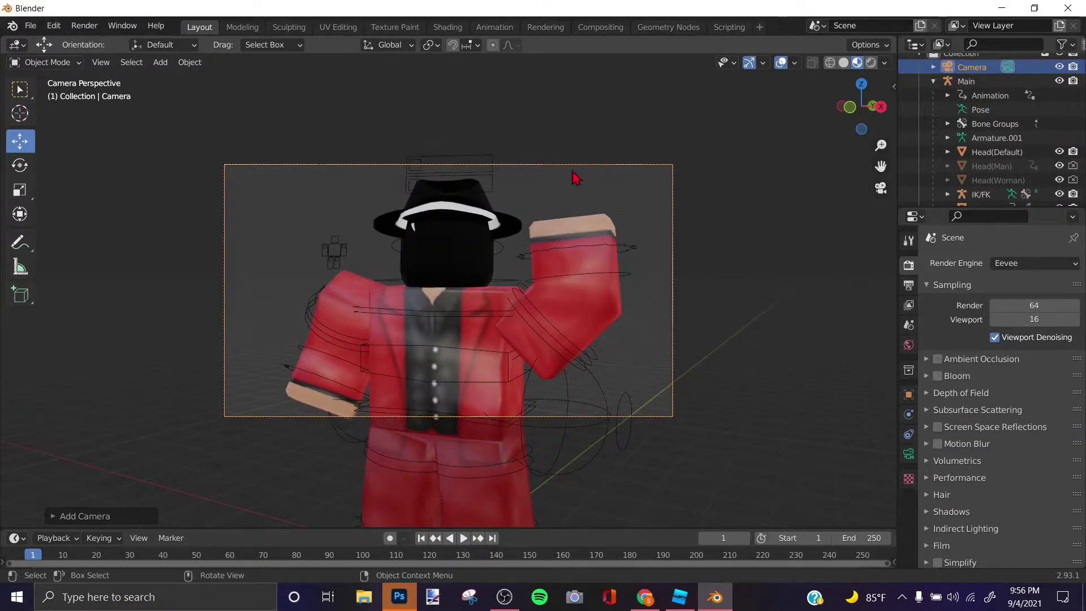
click(717, 187)
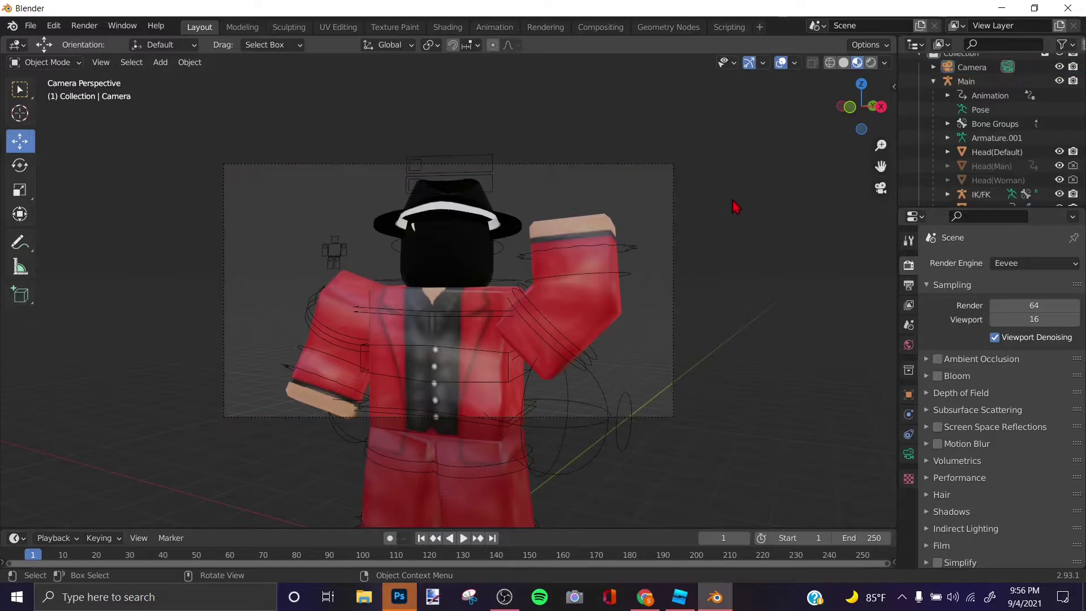
click(673, 169)
click(764, 187)
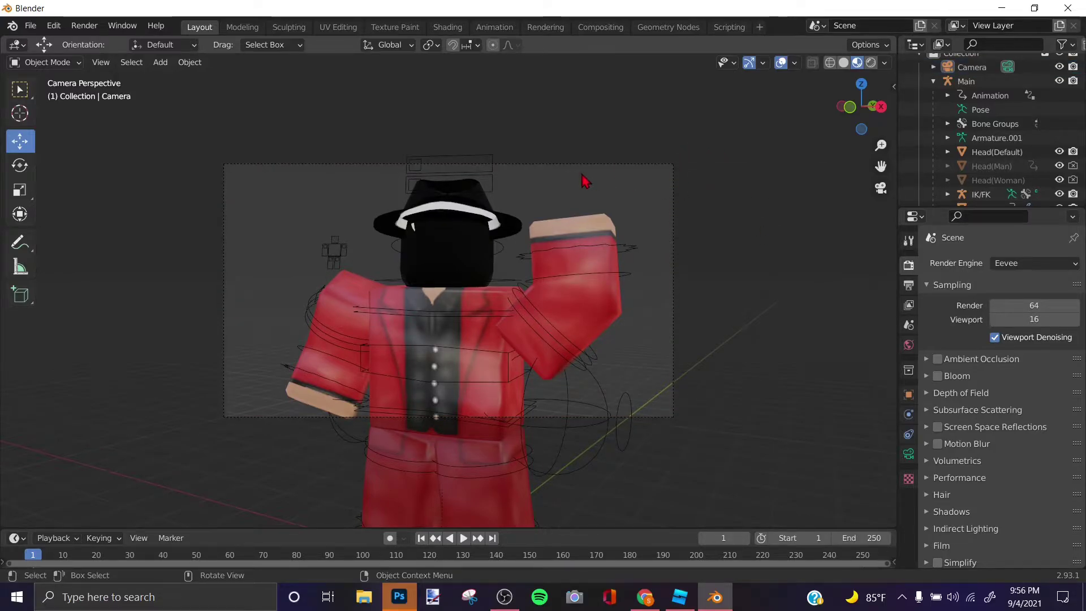
click(758, 212)
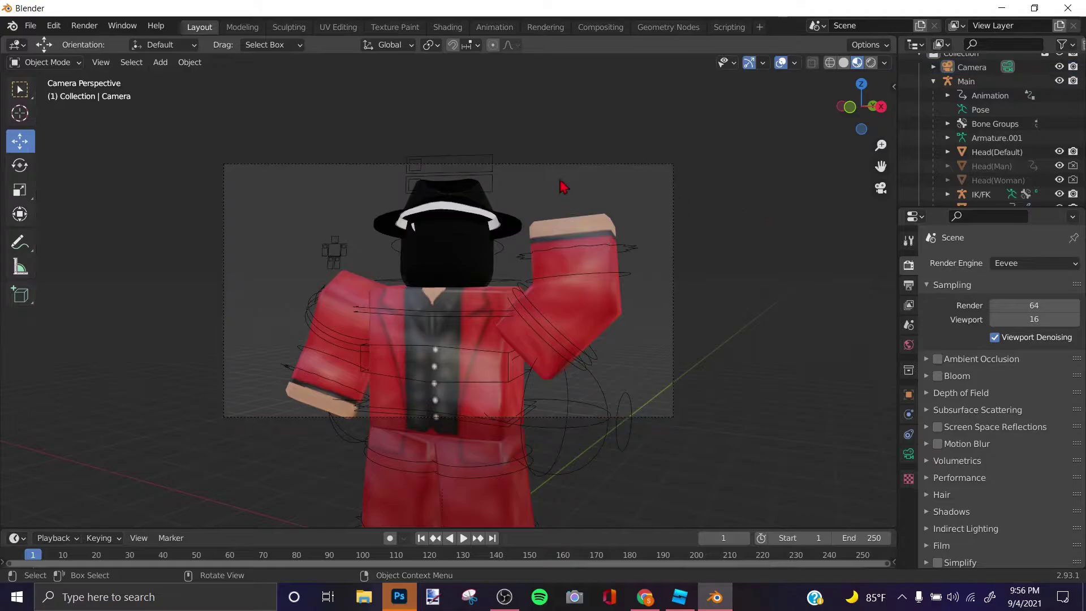
Step: Set the output resolution to 512 px by 512 px for a square camera frame
click(666, 171)
click(908, 454)
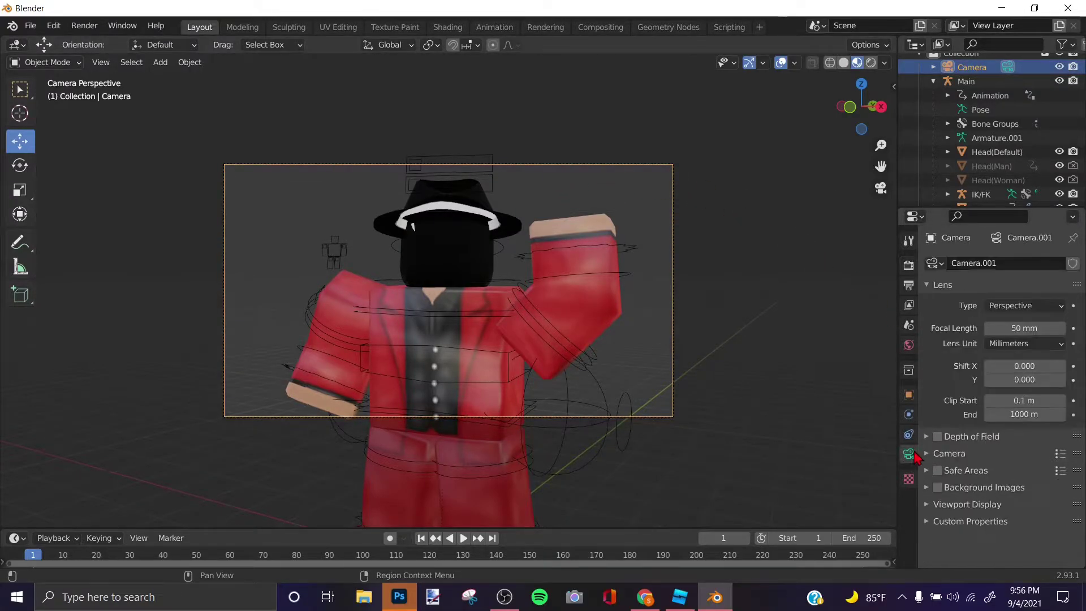
click(909, 305)
click(908, 285)
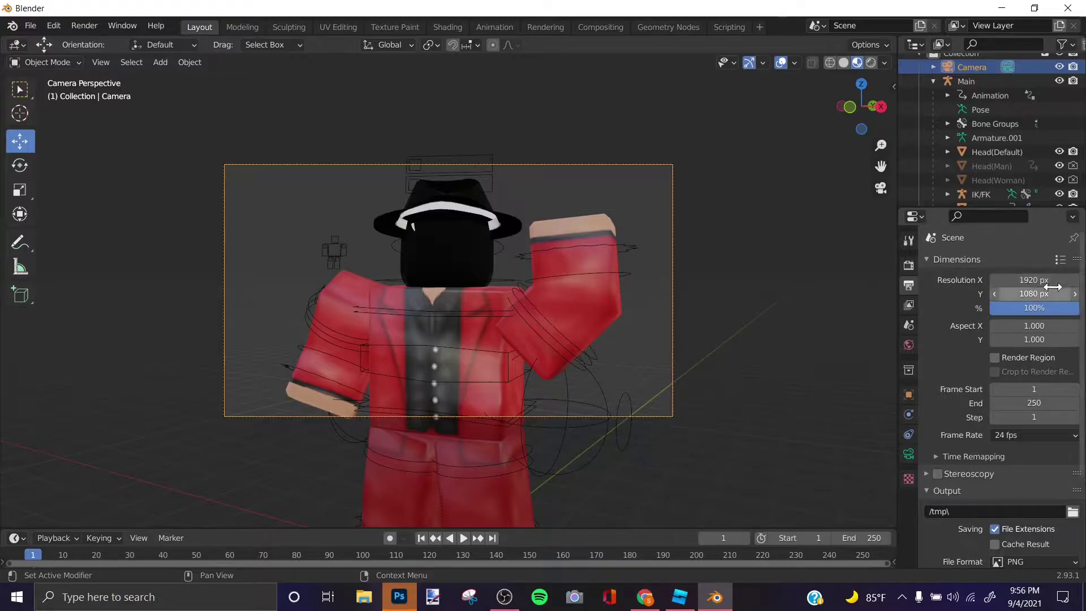
mouse_move(1034, 280)
mouse_down()
mouse_move(959, 279)
mouse_move(1045, 279)
mouse_move(1007, 293)
mouse_move(1044, 293)
mouse_move(1051, 273)
mouse_up()
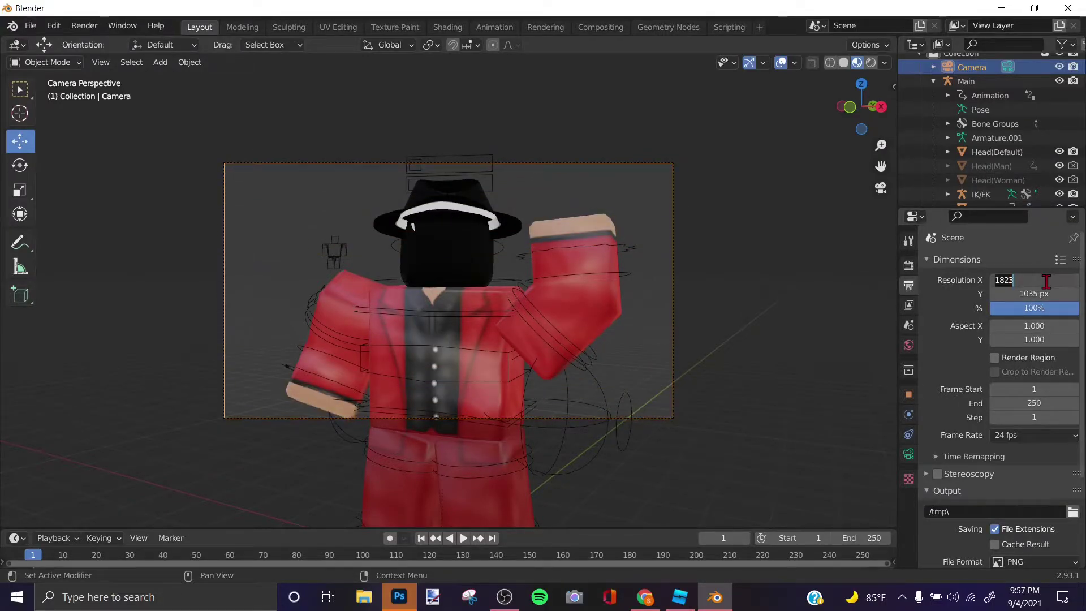
key(Tab)
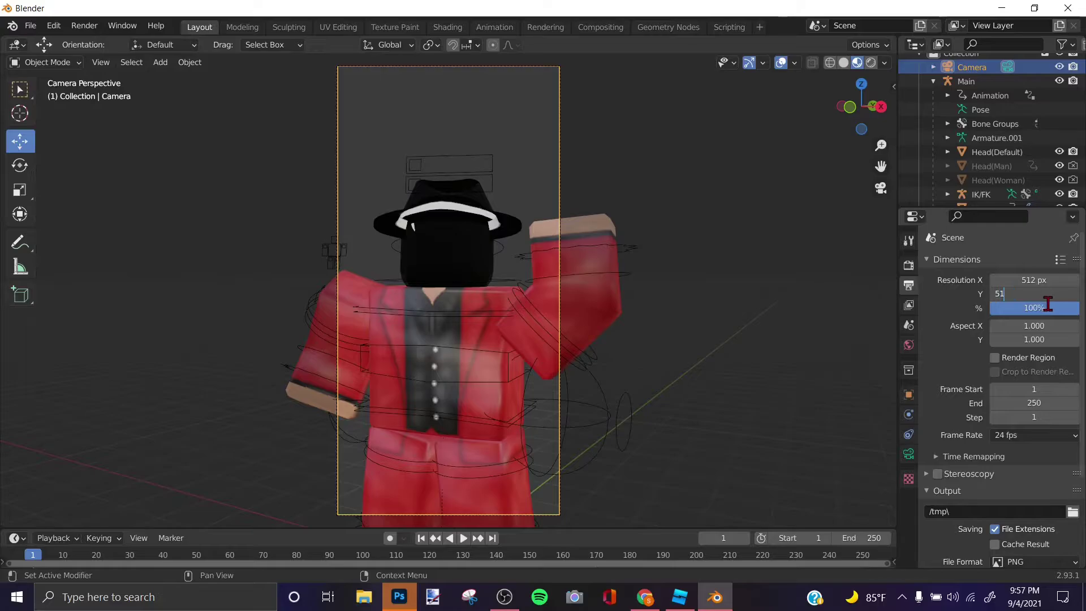
key(Return)
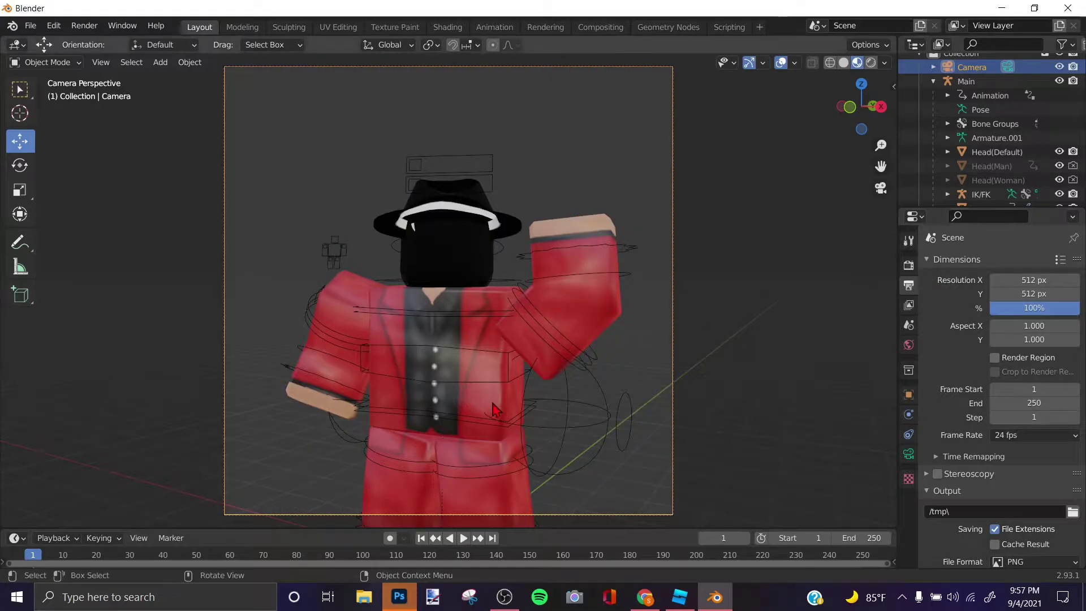
Step: Set the output resolution to 1280 px wide and 720 px high
key(w)
click(603, 445)
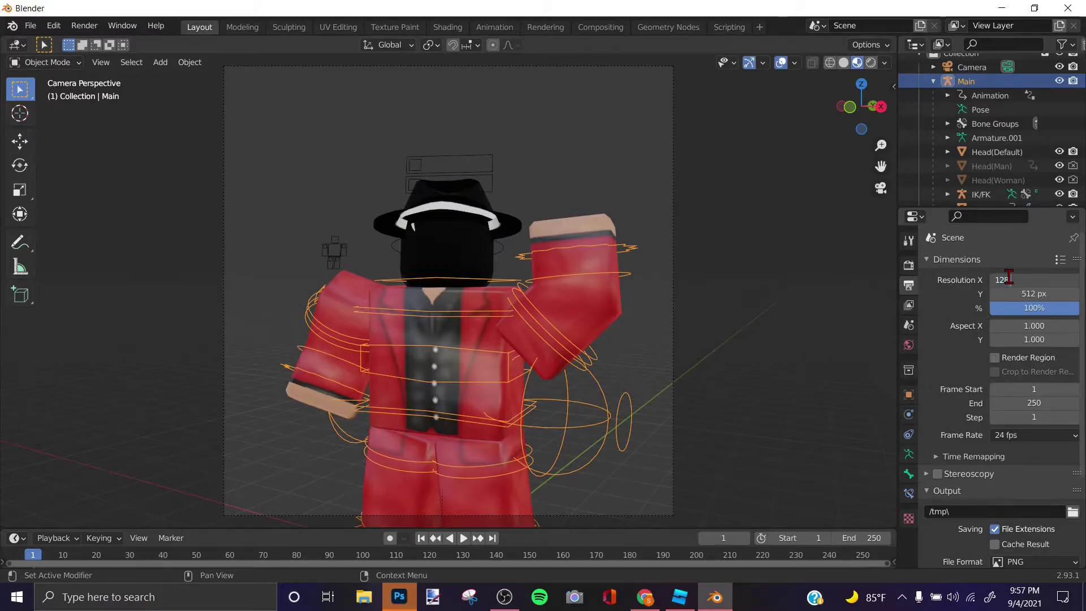
key(Return)
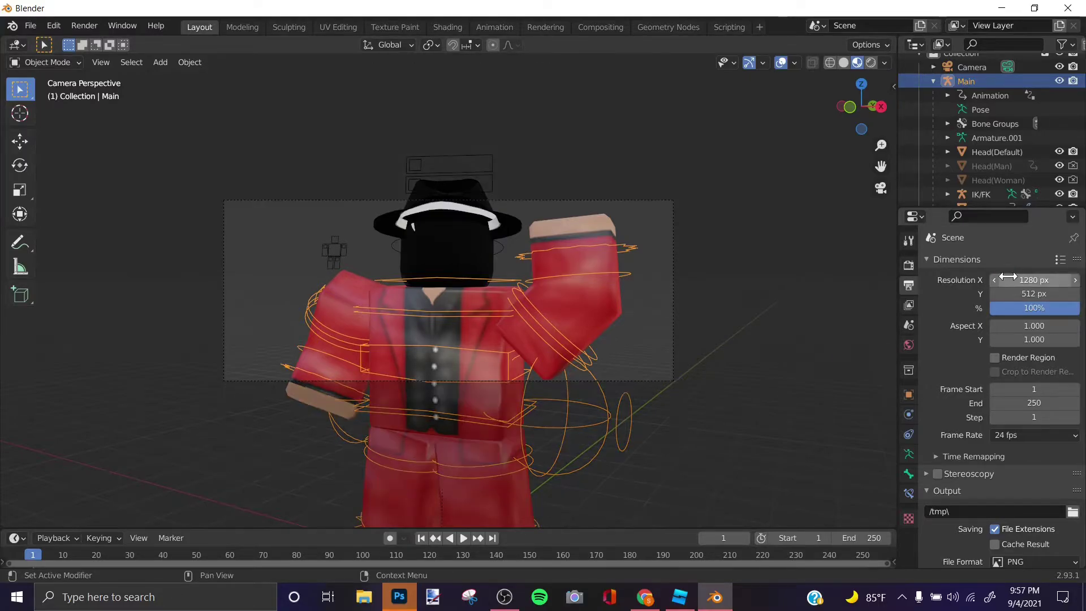
click(1037, 295)
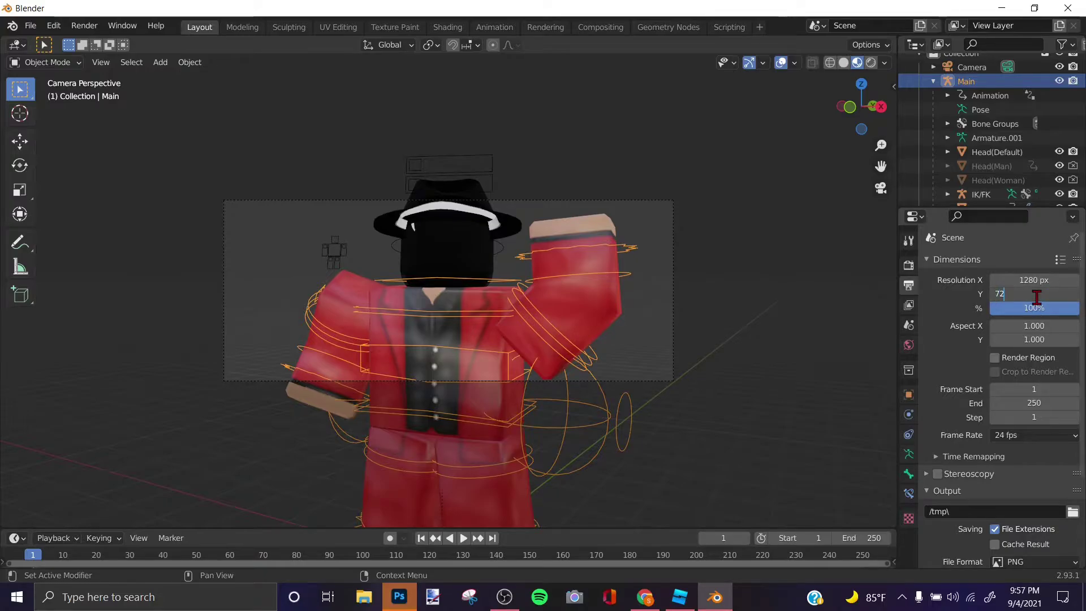
text(720)
key(Return)
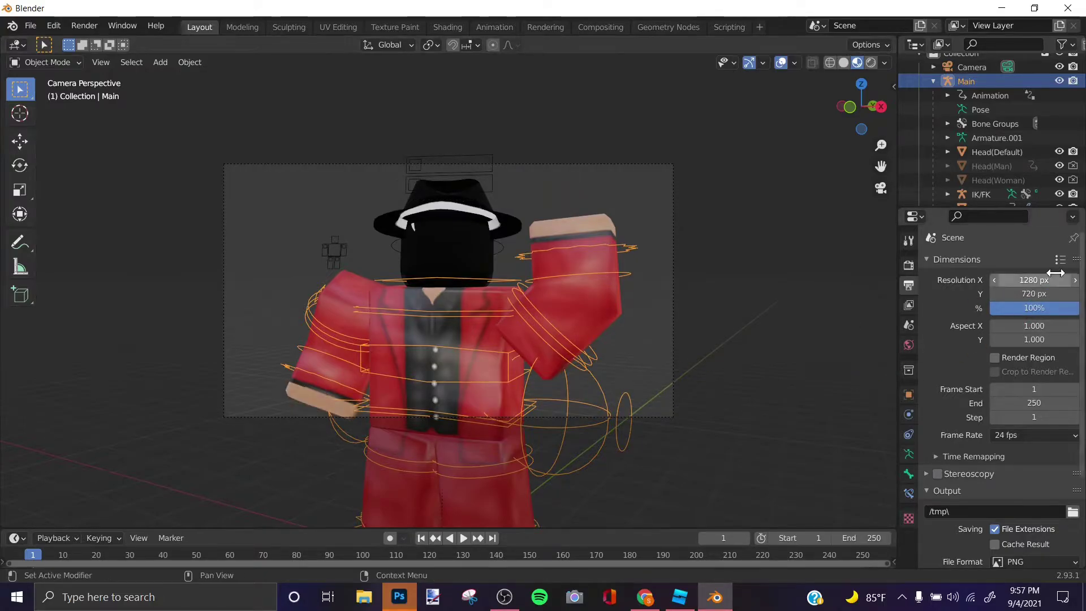
Step: Fly the camera in small adjustments to centre the waving character within the widescreen frame, leaving the rig deselected
key(shift+grave)
key(w)
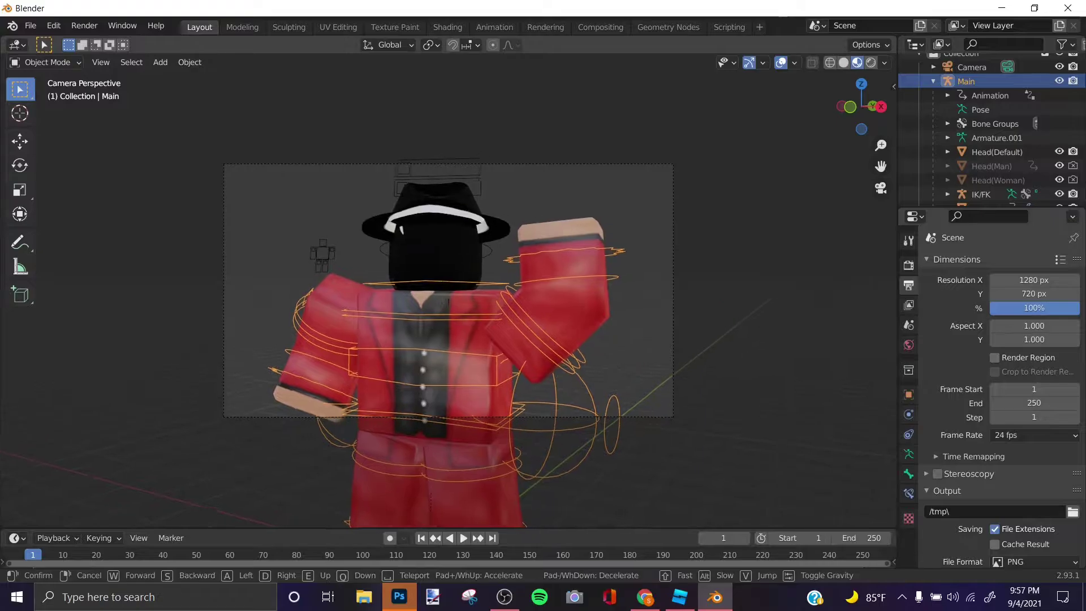
key(s)
click(455, 309)
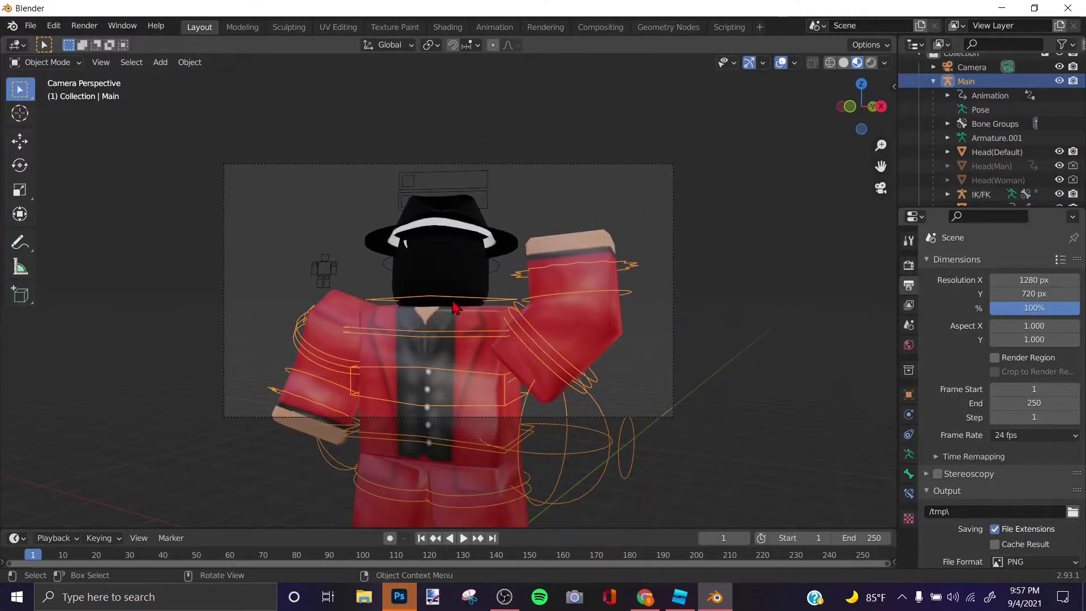
key(shift+grave)
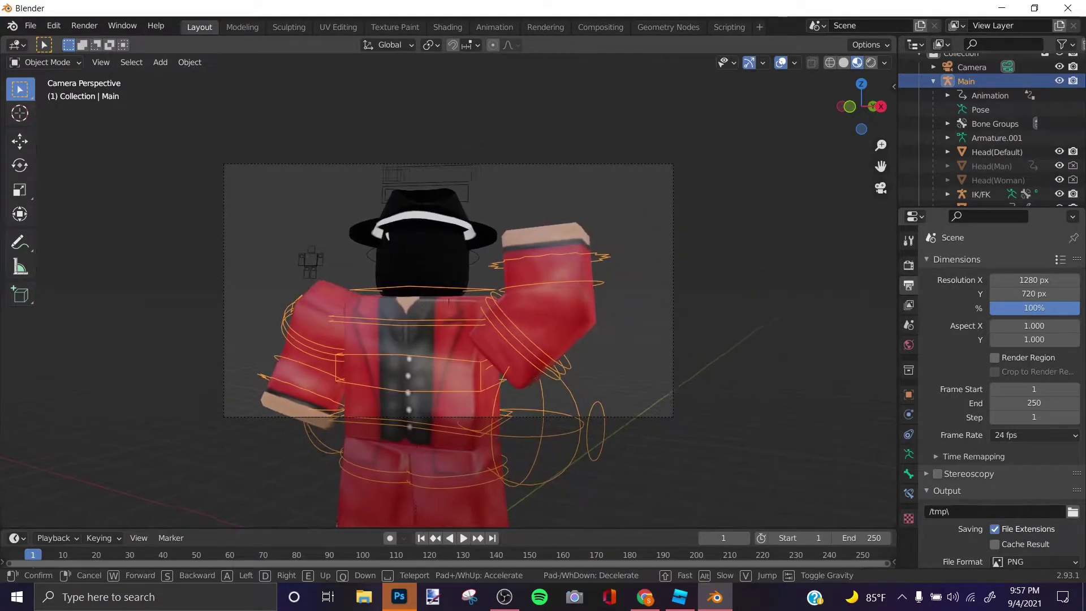
click(451, 298)
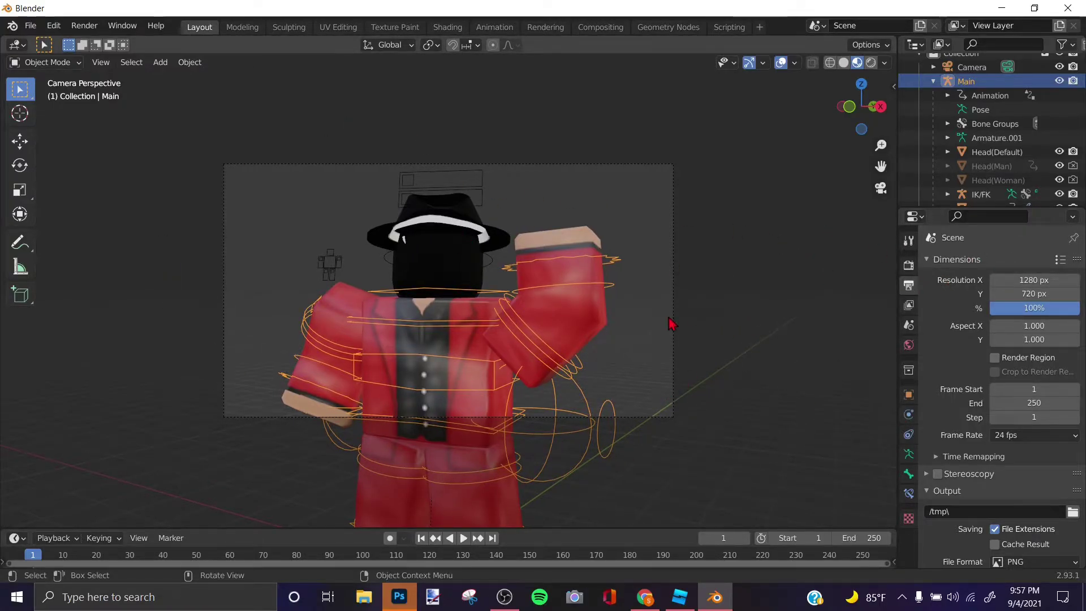
key(shift+grave)
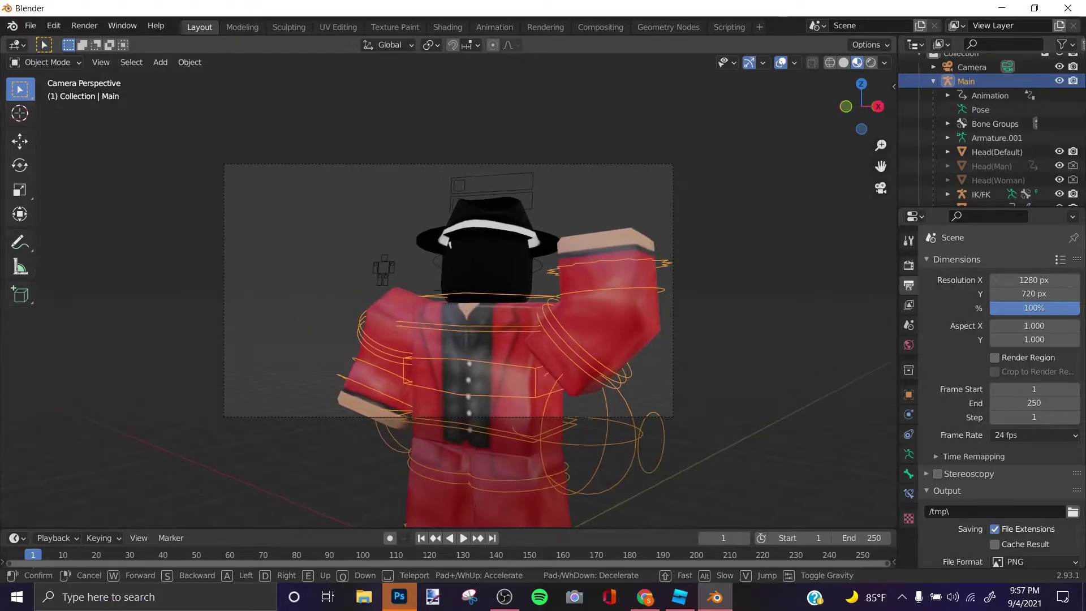
click(451, 298)
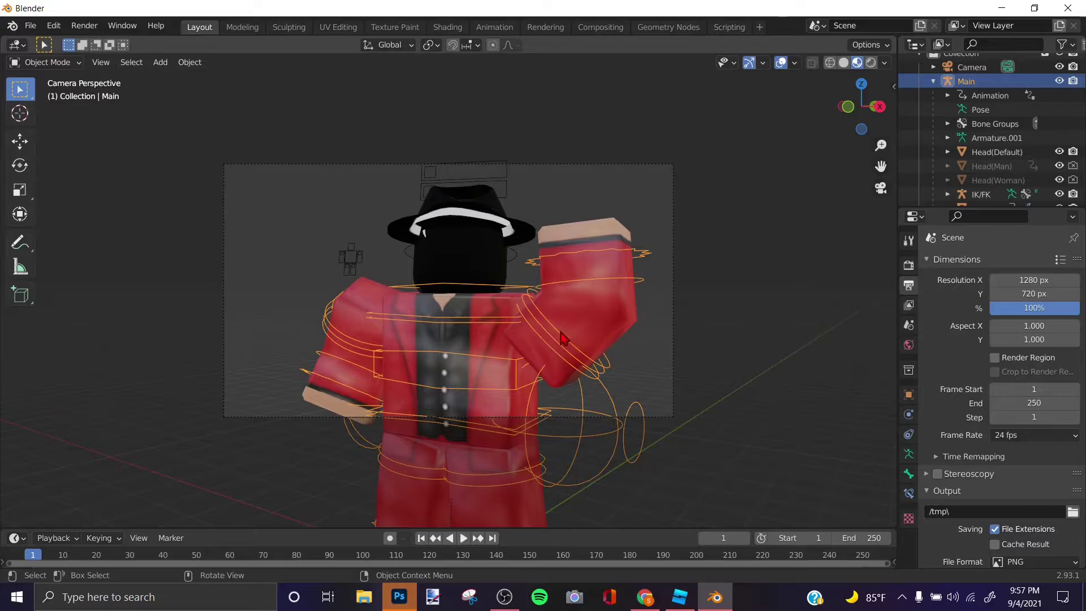
click(707, 249)
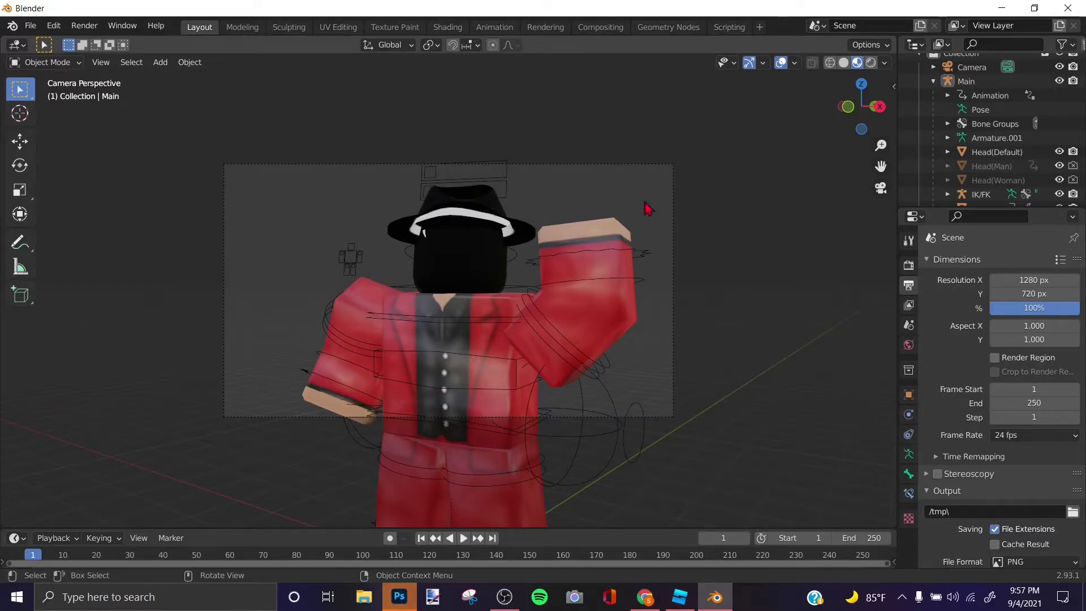
key(shift+grave)
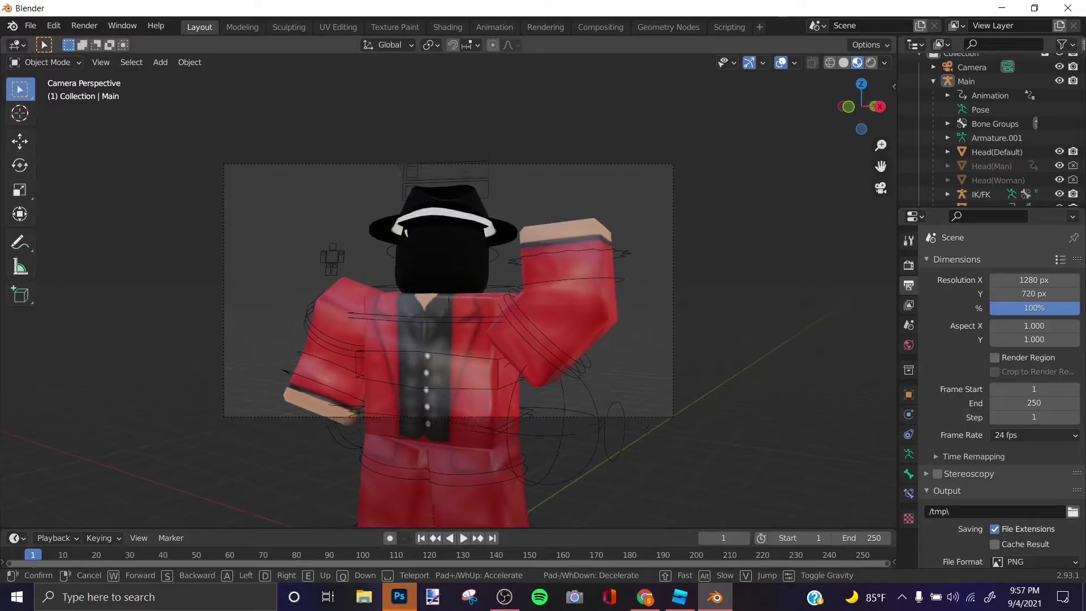
click(423, 126)
Step: Switch the camera's lens unit to Field of View and narrow the field of view to 36.6°
click(537, 164)
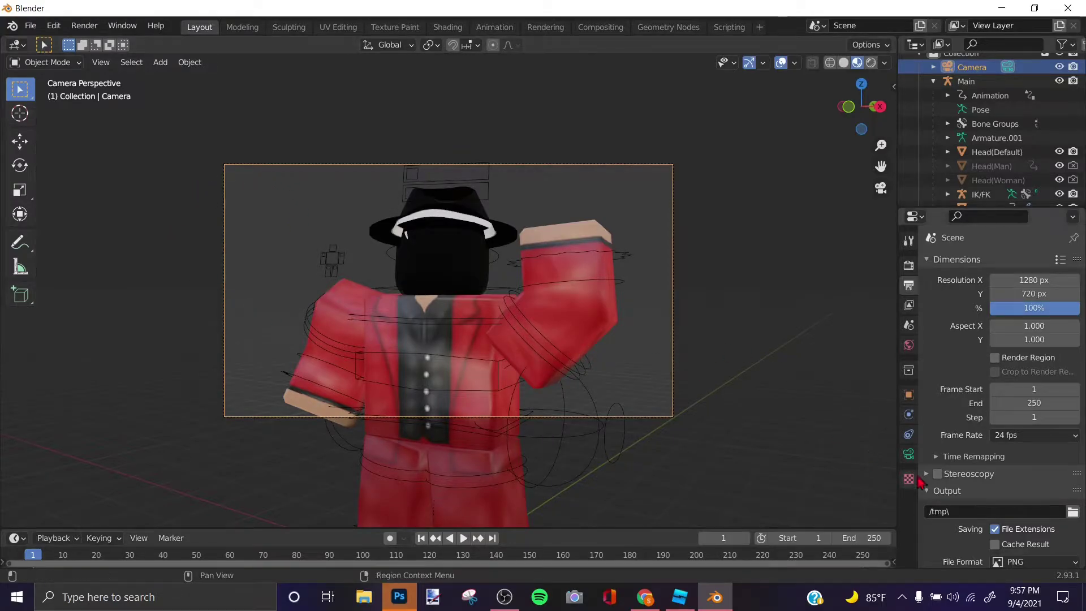
click(909, 454)
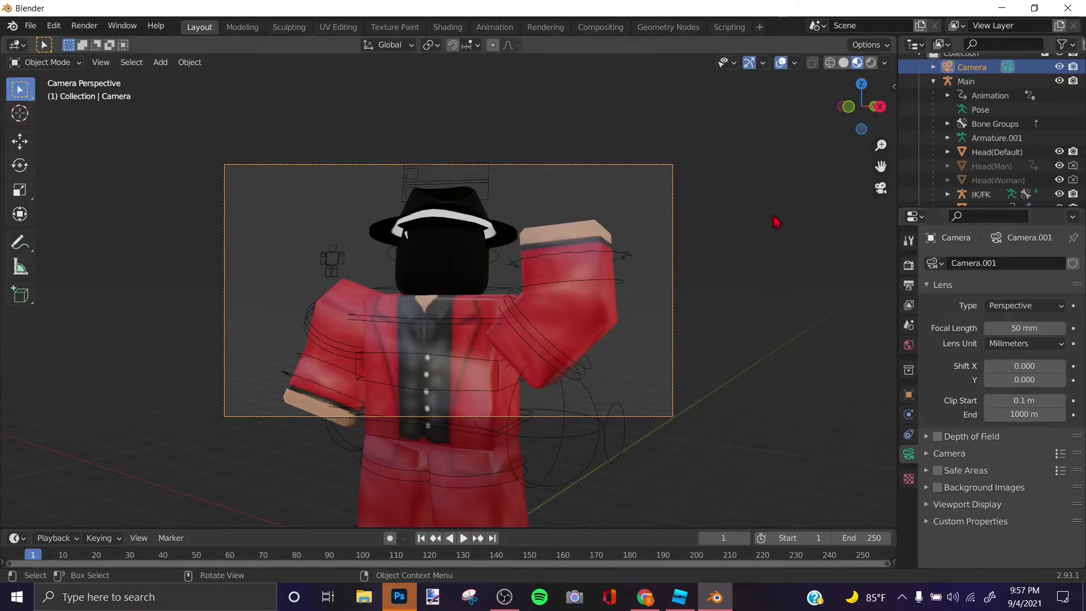
click(674, 221)
click(662, 179)
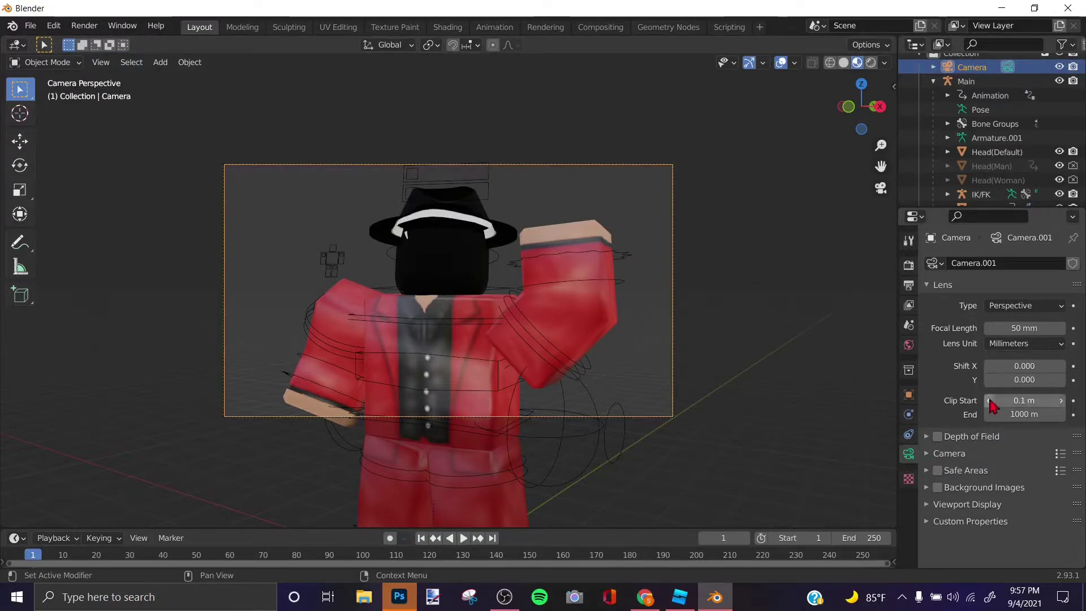
click(1024, 305)
click(1012, 323)
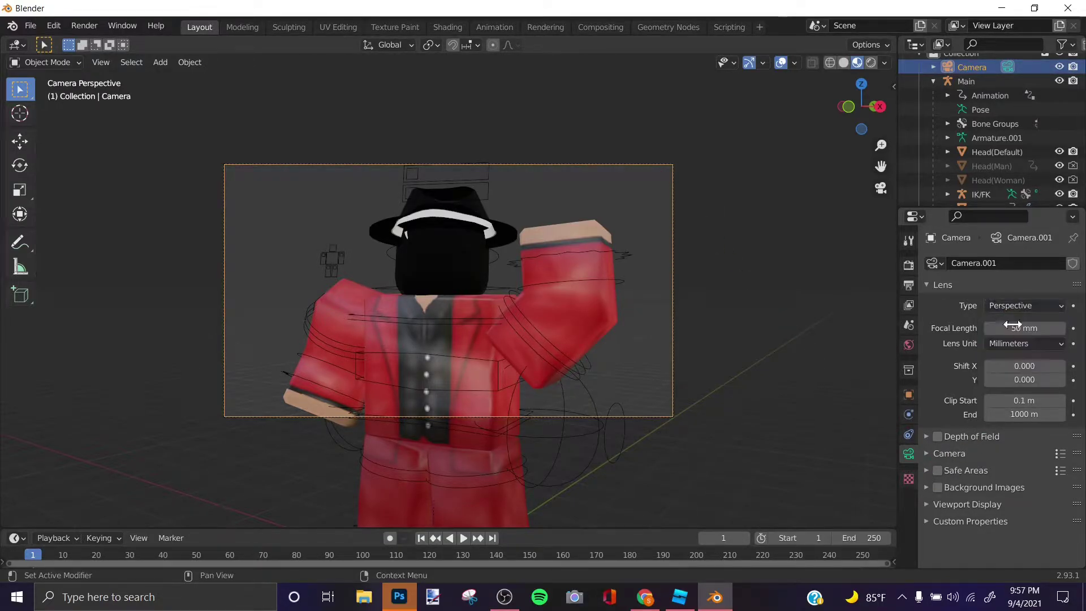
click(1019, 343)
click(1017, 375)
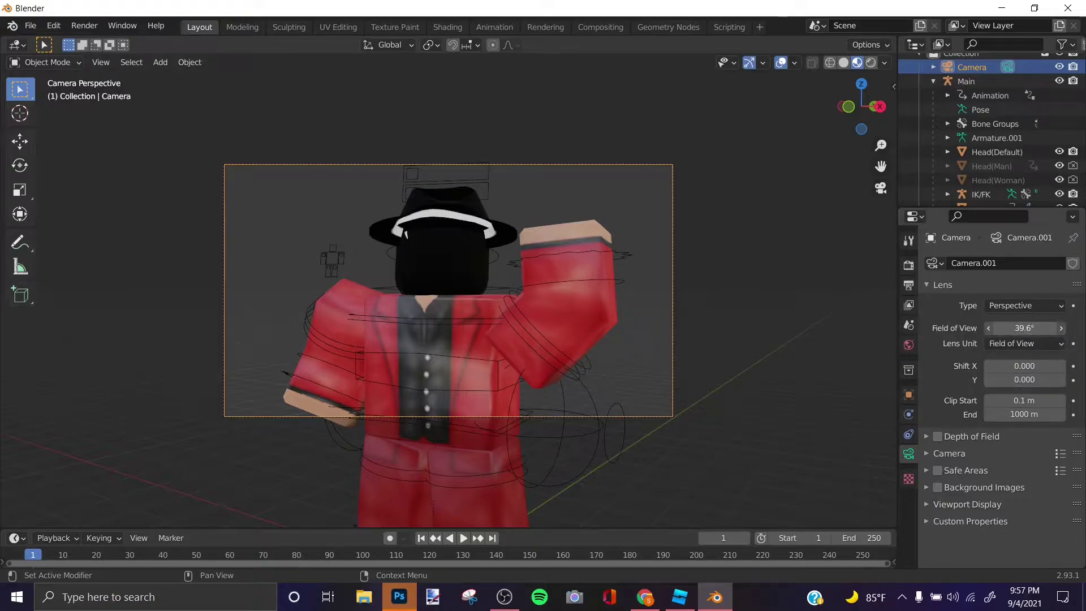
mouse_move(1024, 329)
mouse_down()
mouse_move(1066, 328)
mouse_move(1008, 328)
mouse_up()
click(766, 306)
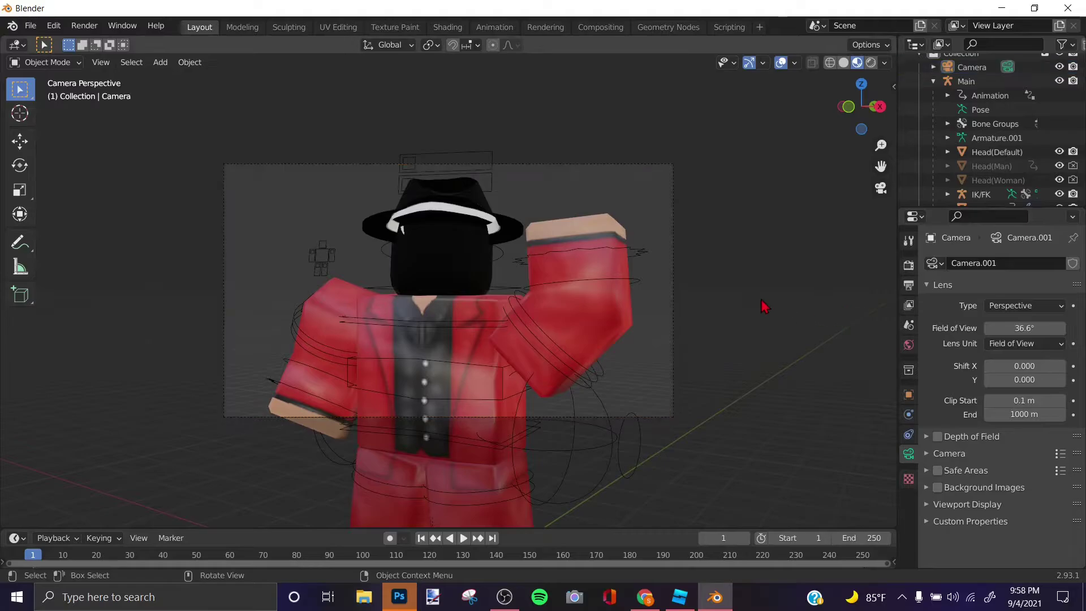
Step: Open the scene's render settings and check the render engine choices
click(909, 265)
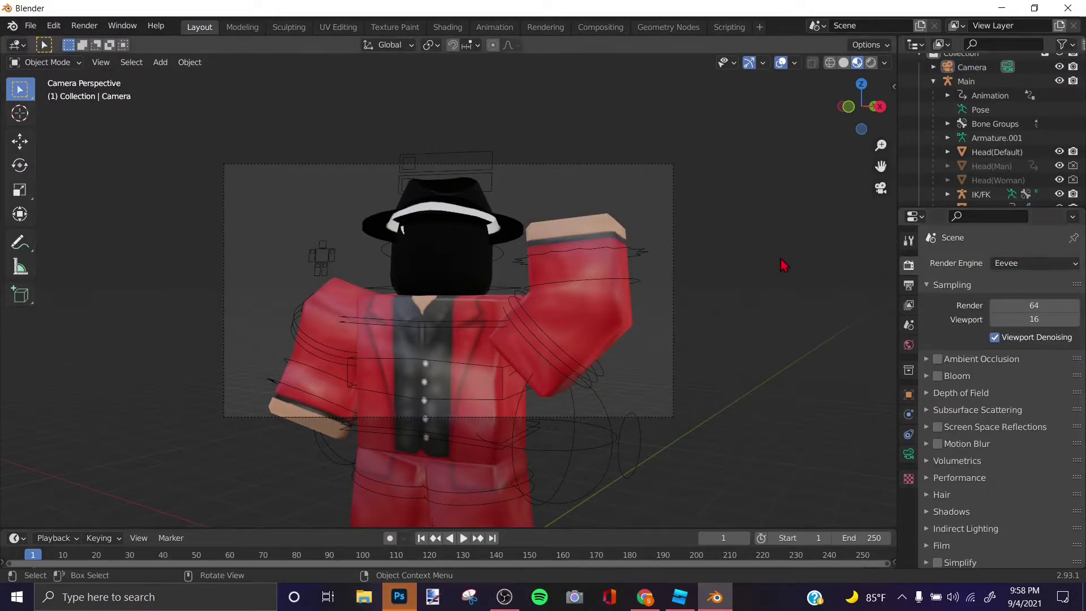
drag(88, 340, 557, 403)
click(803, 310)
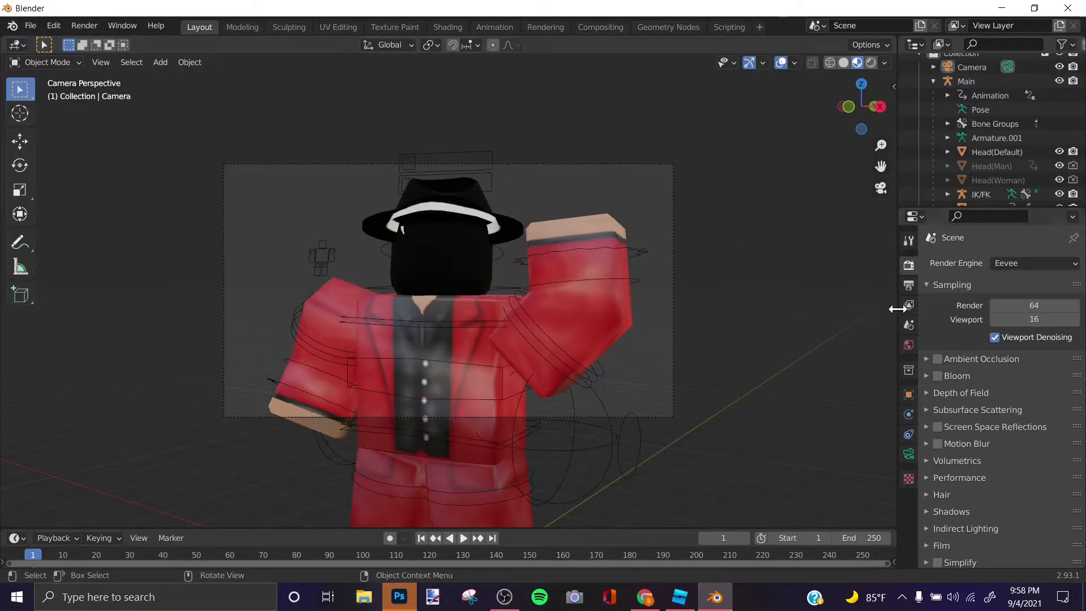
click(1026, 265)
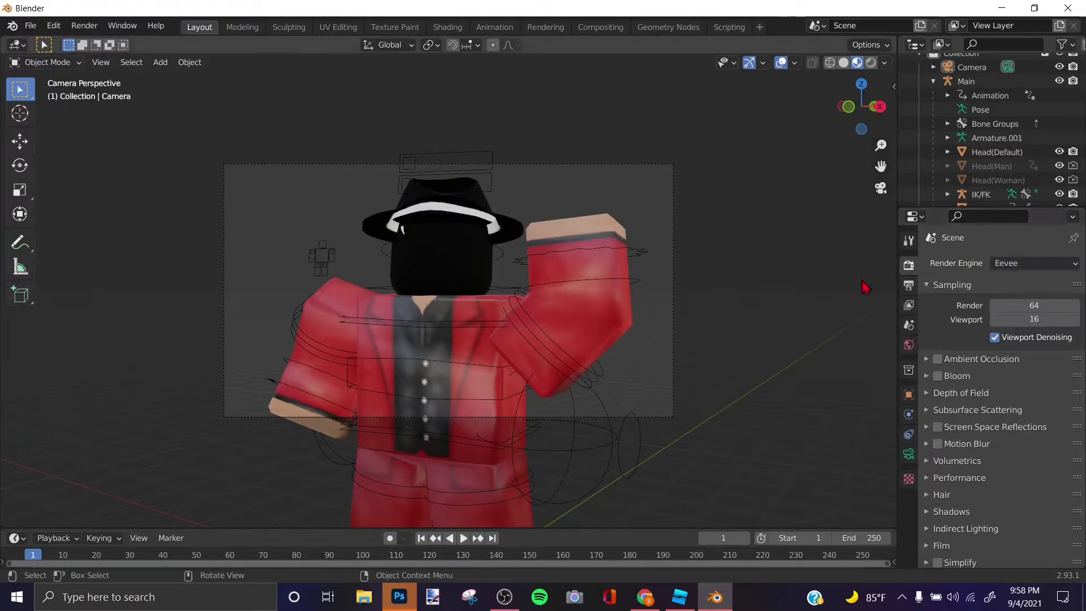
Step: Set the render engine to Cycles and display the viewport in Rendered shading
click(1039, 262)
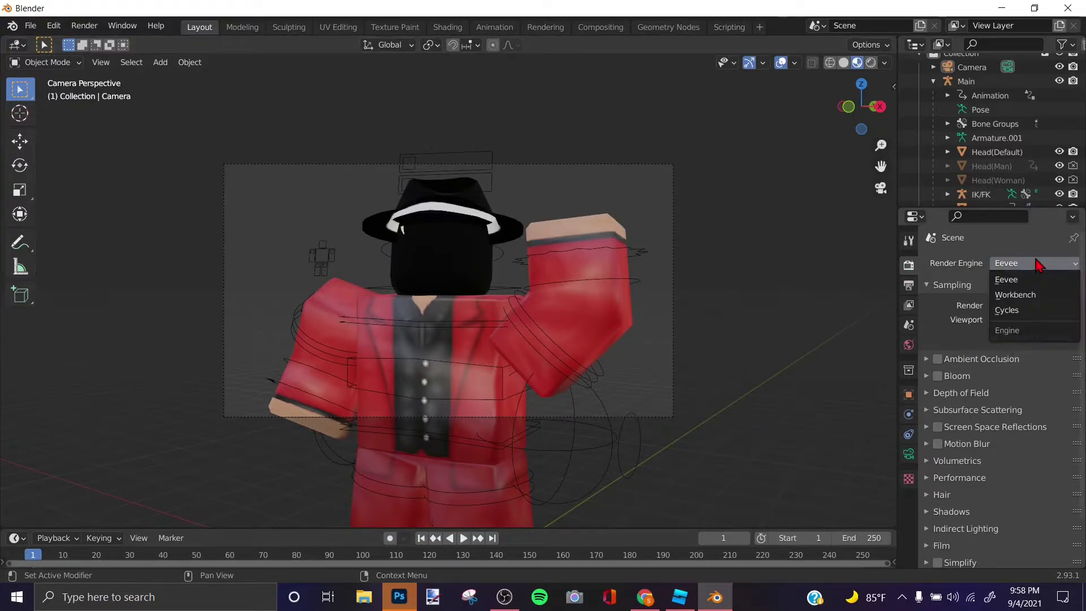
click(1030, 313)
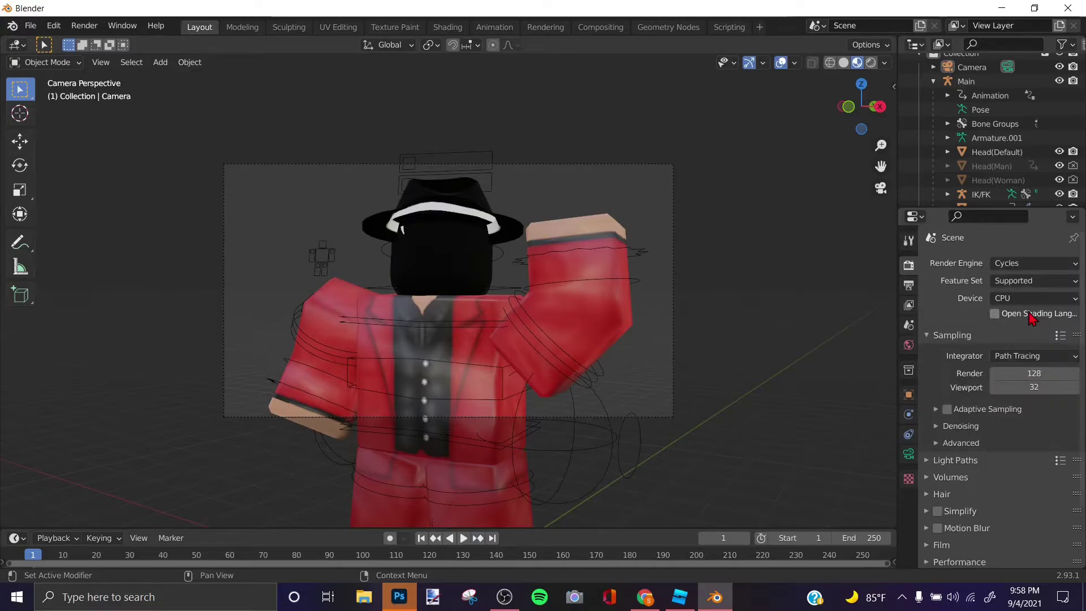
click(871, 62)
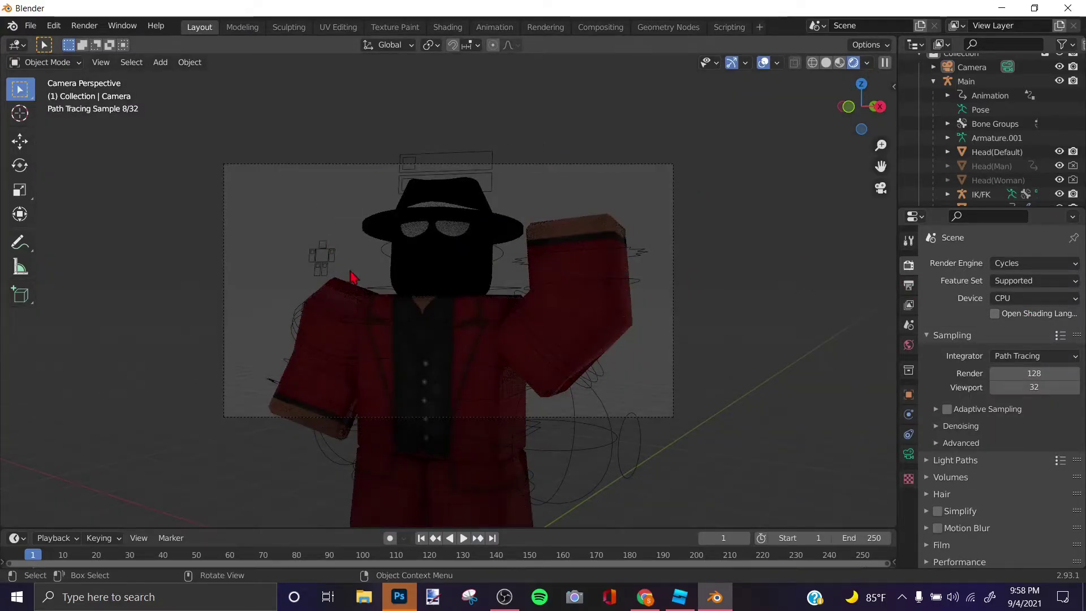
Step: Put the Main rig in Pose Mode and freely rotate the Head bone to tilt the head and hat slightly
click(450, 292)
click(455, 293)
click(492, 297)
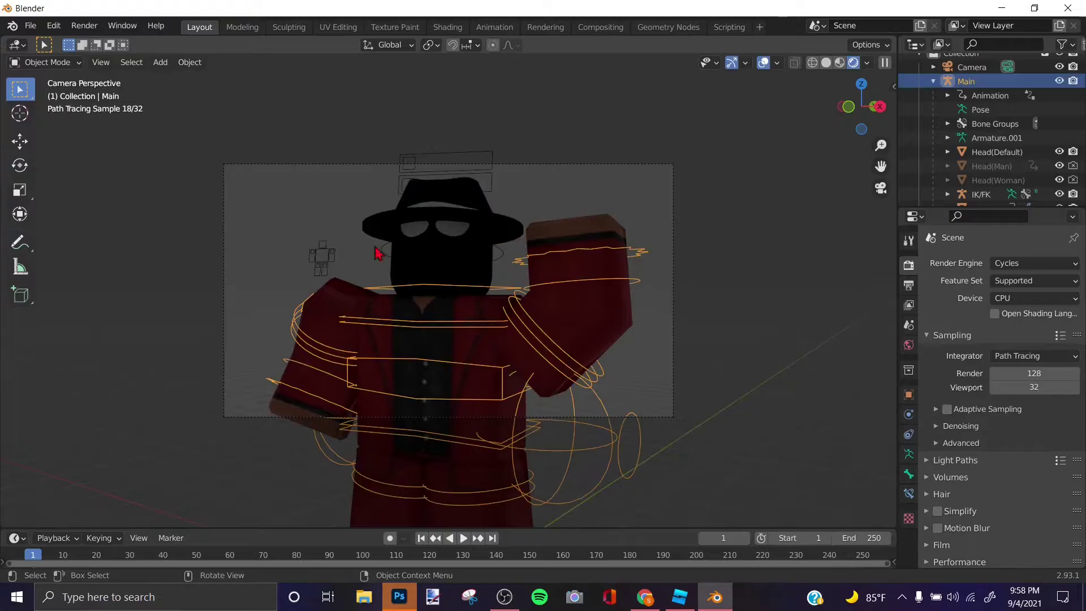
click(46, 62)
click(57, 107)
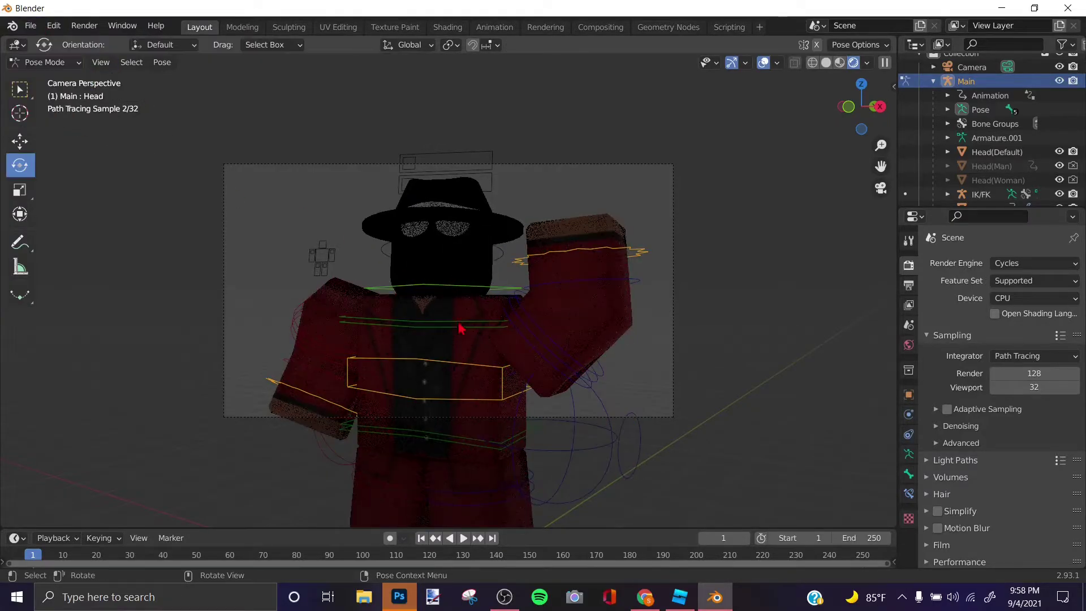
click(482, 291)
drag(435, 283, 539, 347)
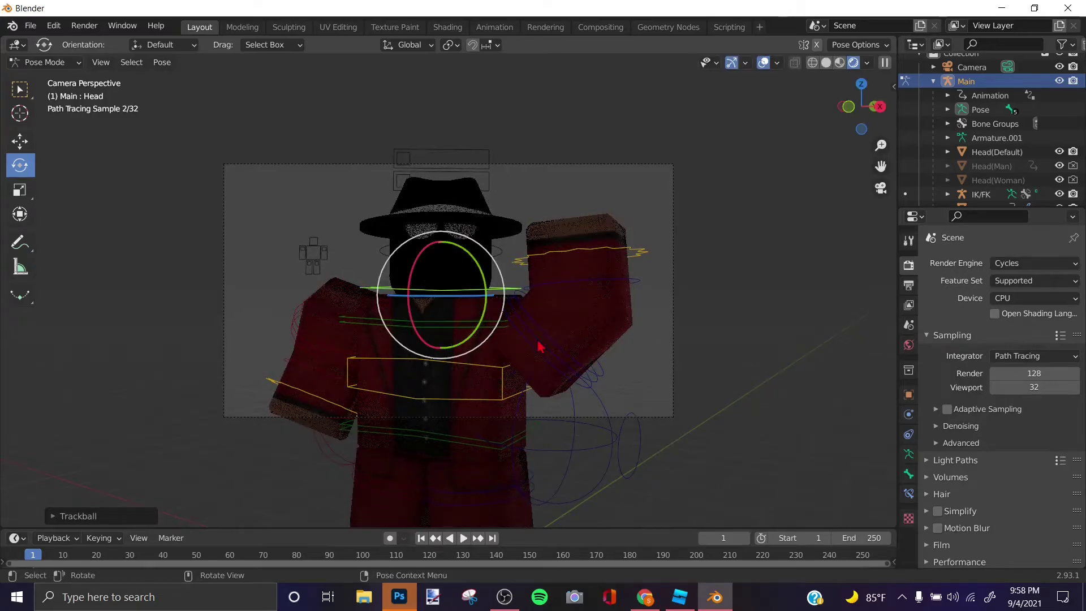
Step: Lower the raised left upper arm to the character's side and turn it about the global Z axis, with the render engine set back to Eevee
click(567, 349)
drag(560, 299, 757, 433)
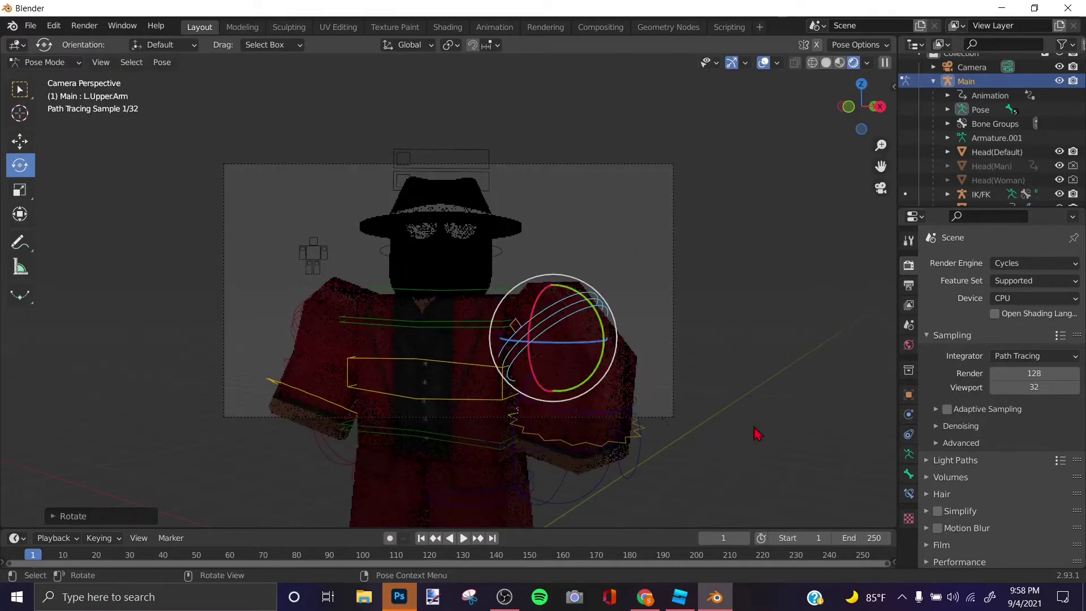
click(1035, 263)
click(1013, 276)
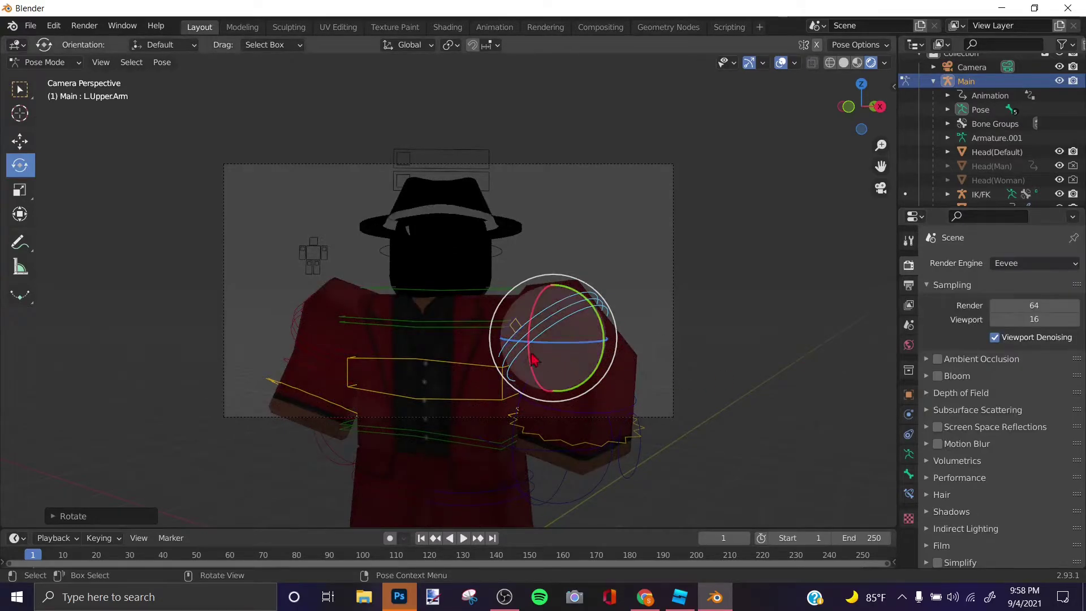
drag(533, 358, 594, 307)
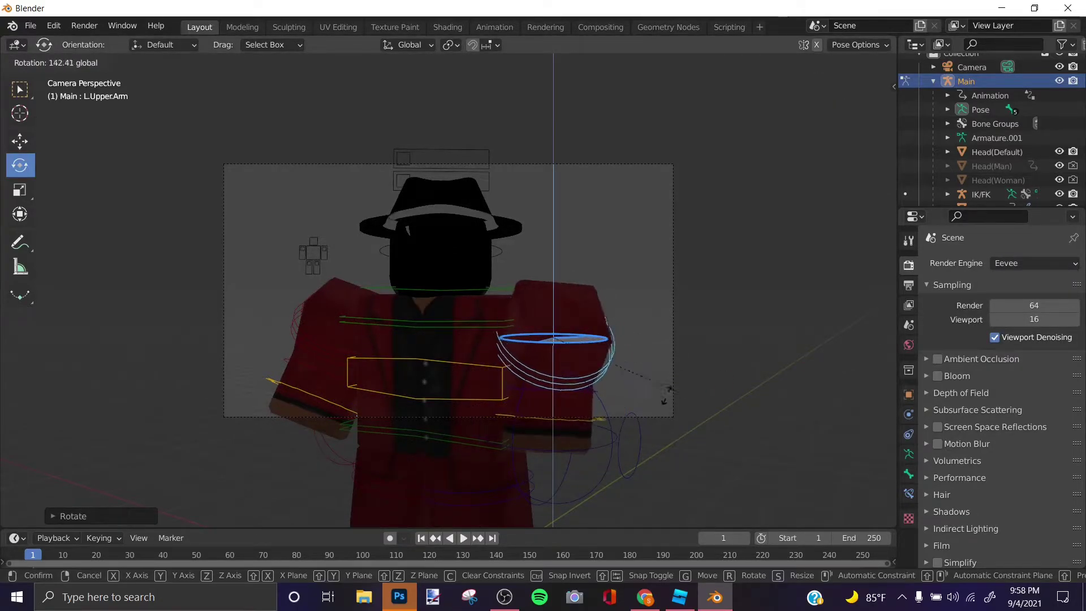
Step: Rotate the left upper arm bone so the arm angles outward from the torso
drag(591, 338, 609, 391)
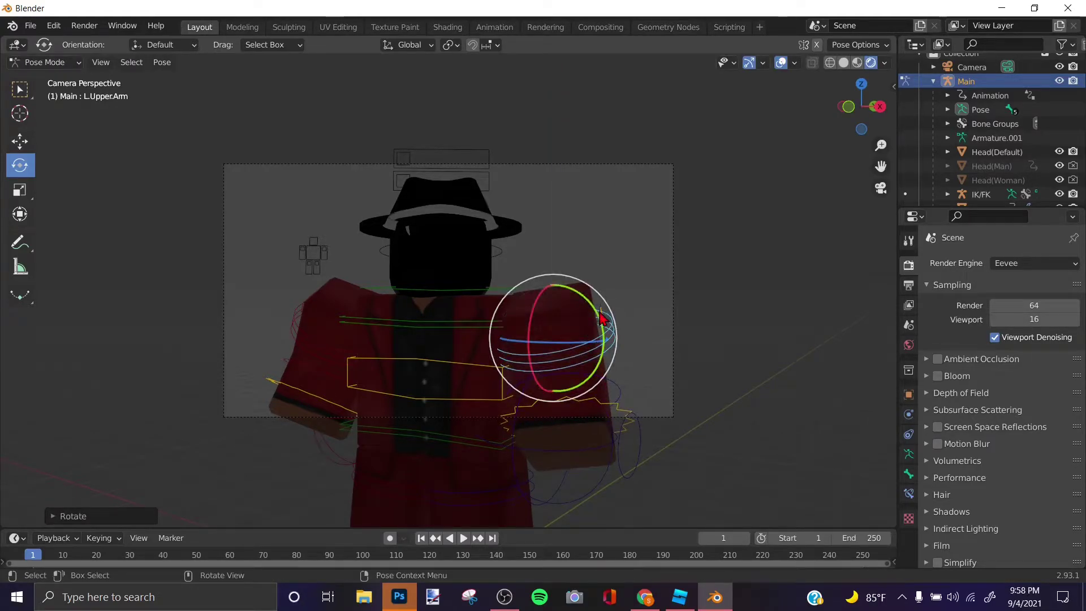
drag(601, 319, 551, 322)
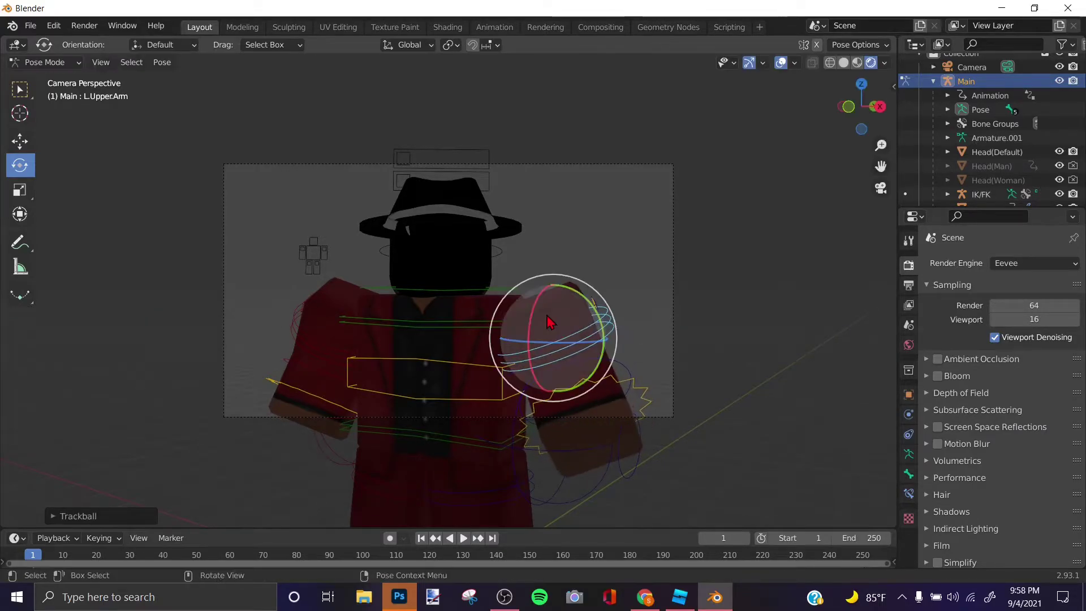
Step: Switch the render engine to Cycles
click(1033, 263)
click(1015, 311)
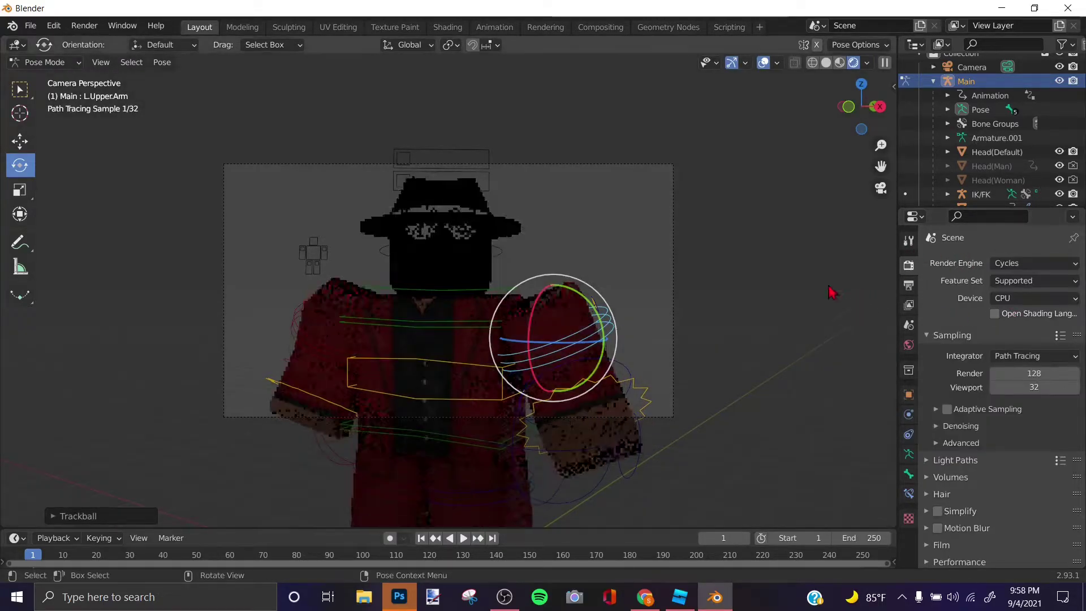
click(730, 339)
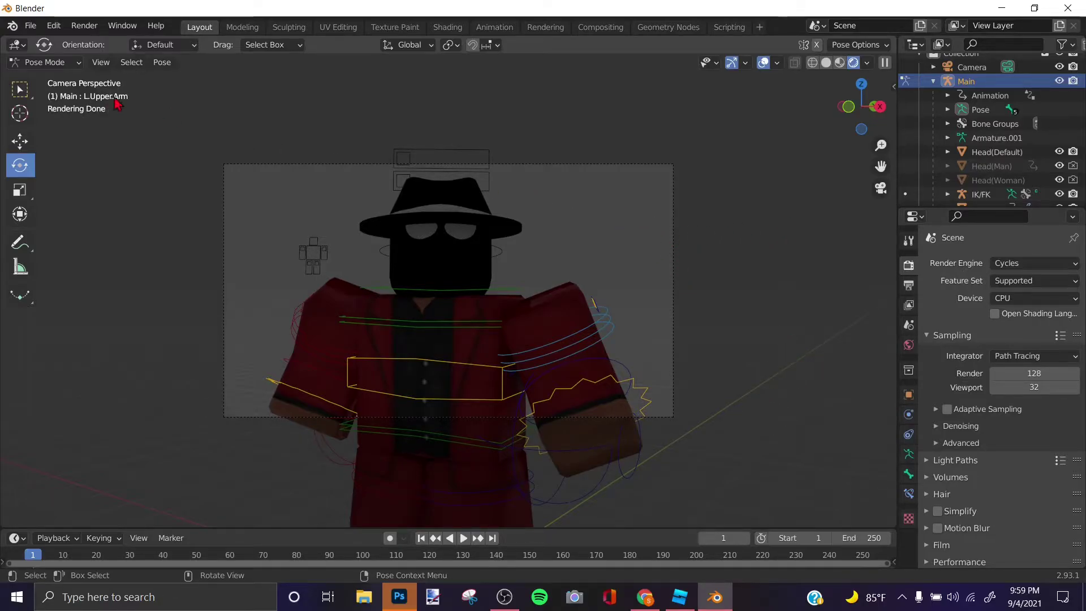
Step: Switch the character rig from Pose Mode to Object Mode
click(45, 63)
click(45, 76)
Step: Add a Sun light to the scene
middle_drag(642, 182, 689, 226)
key(shift+a)
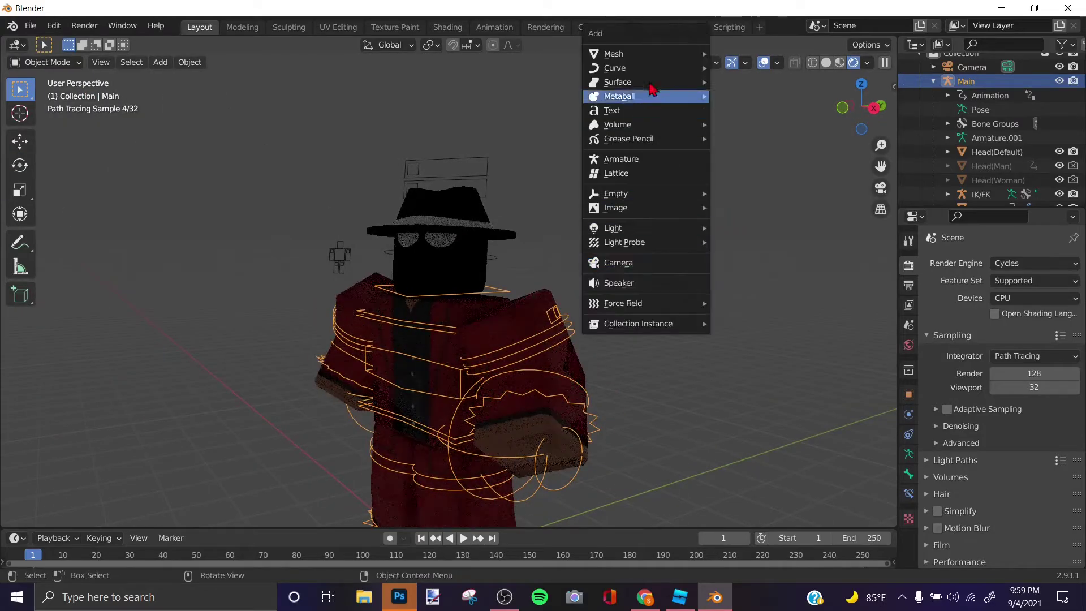
mouse_move(656, 228)
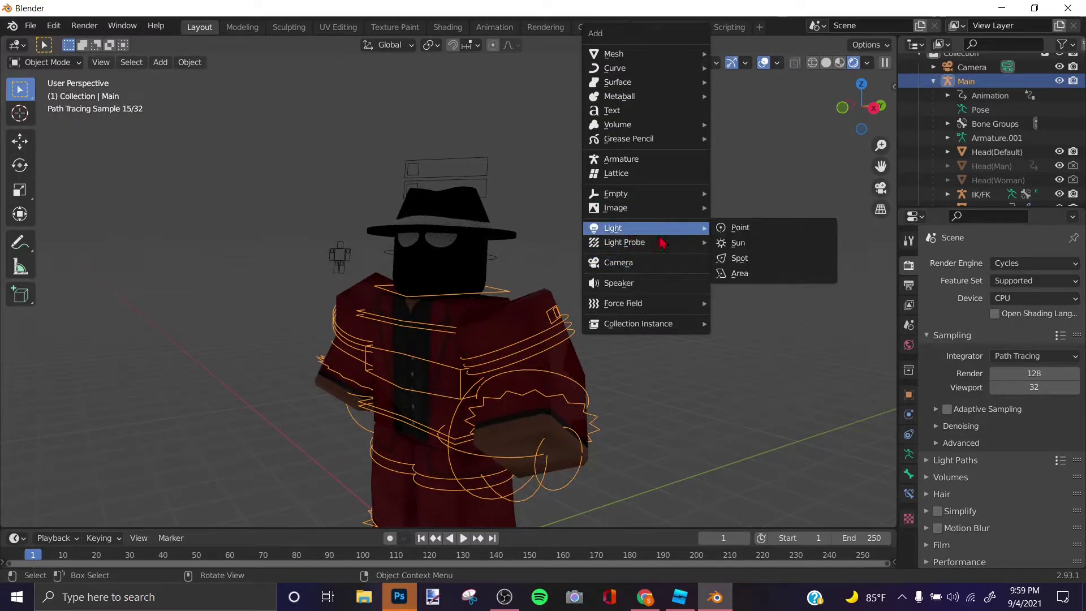
click(738, 243)
Step: Raise the sun light vertically until it sits above the character's head
scroll(566, 328, down, 4)
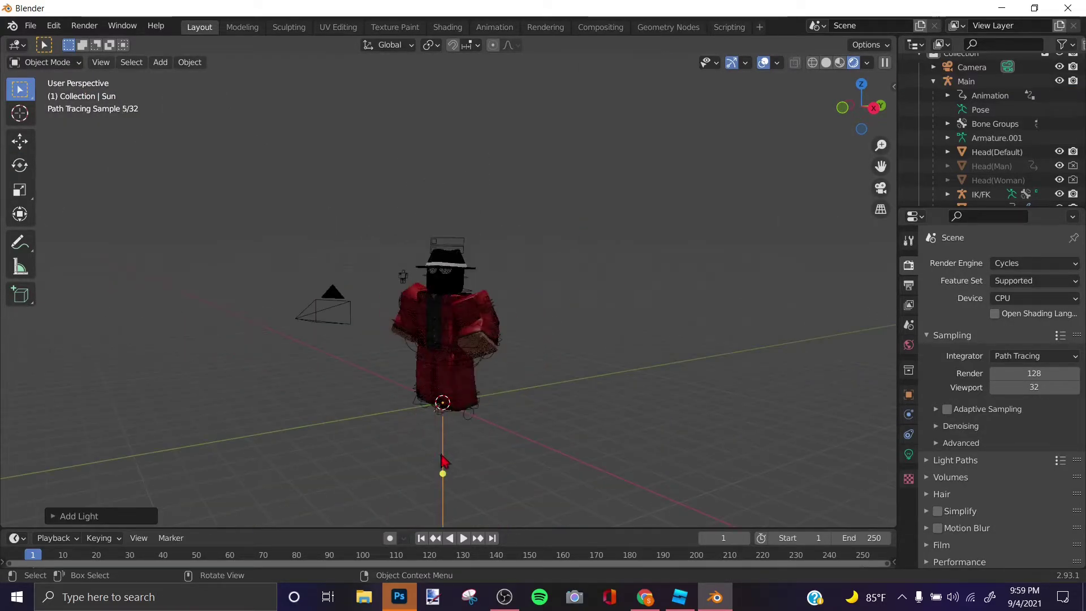
scroll(443, 461, down, 4)
click(18, 141)
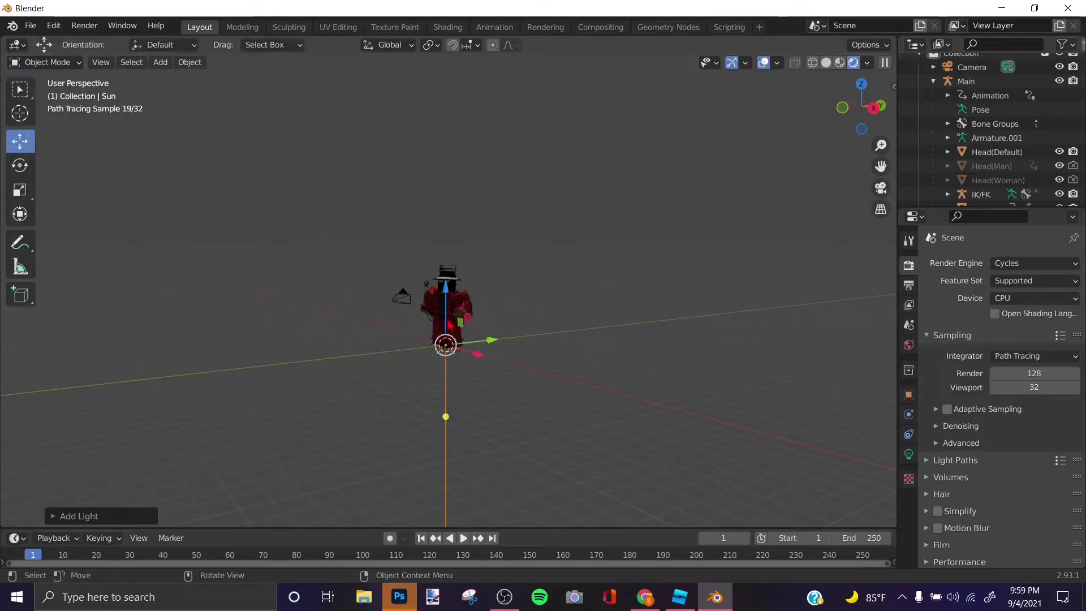
drag(445, 288, 431, 238)
key(ctrl+z)
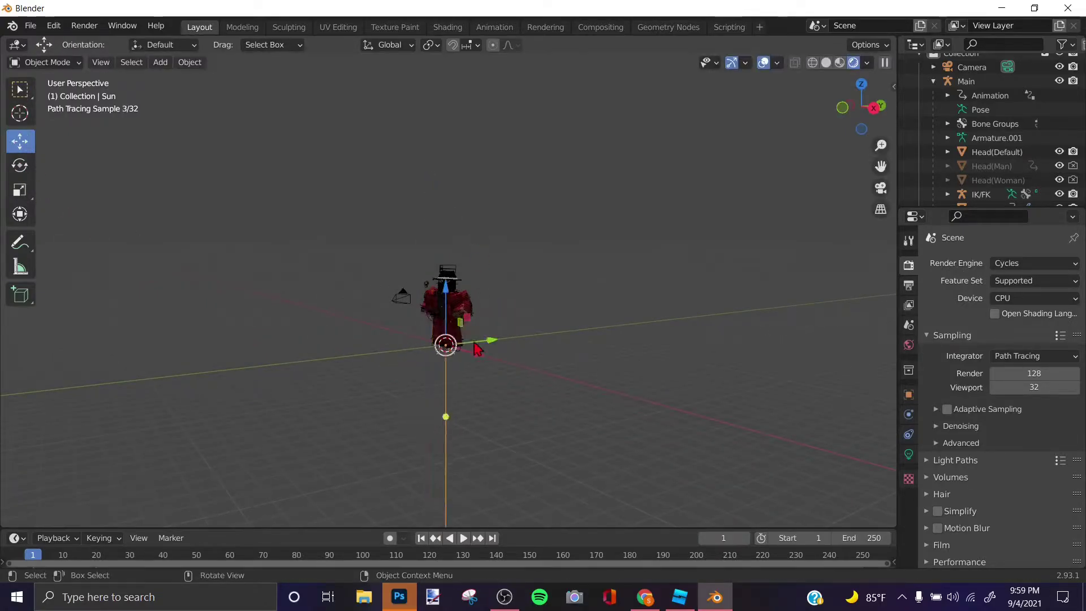
drag(447, 291, 438, 187)
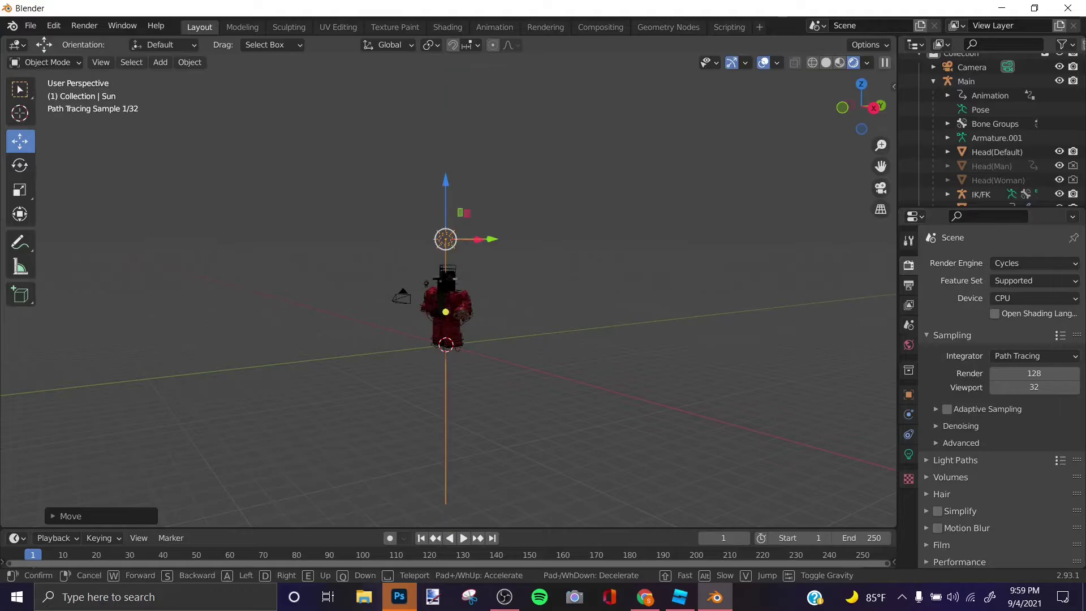
Step: Move the sun light out beside the character in camera view and aim its beam diagonally at the torso
key(shift+grave)
key(w)
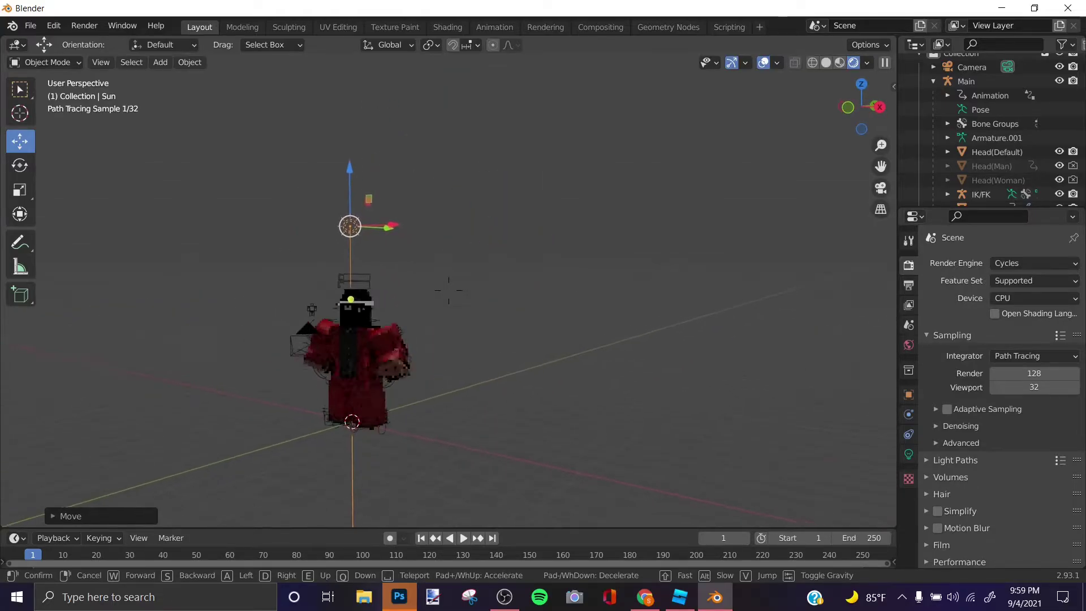
click(514, 237)
key(KP_0)
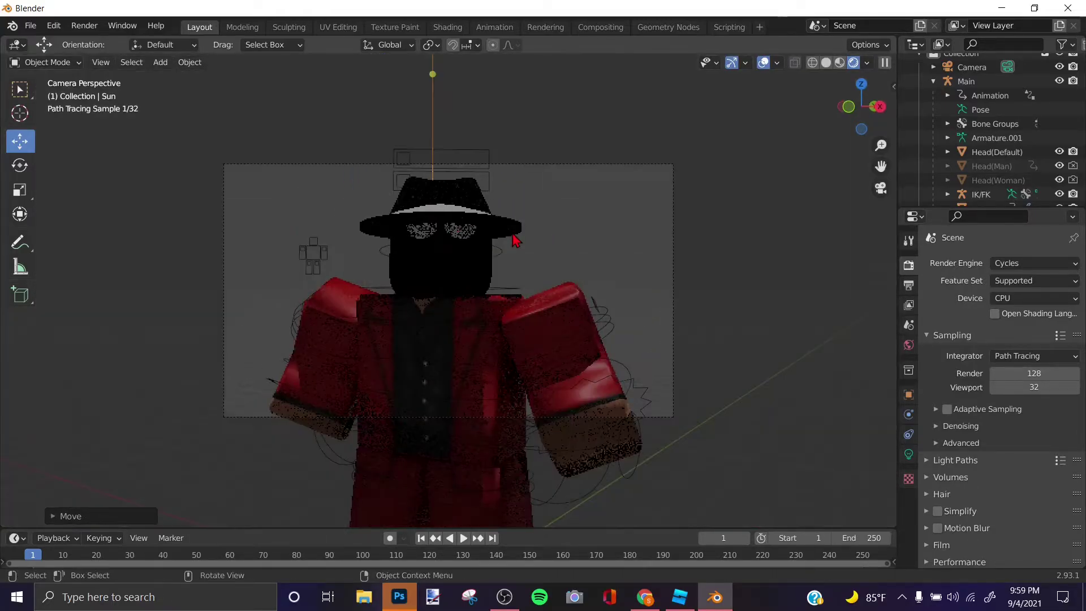
scroll(544, 194, down, 3)
key(g)
click(761, 181)
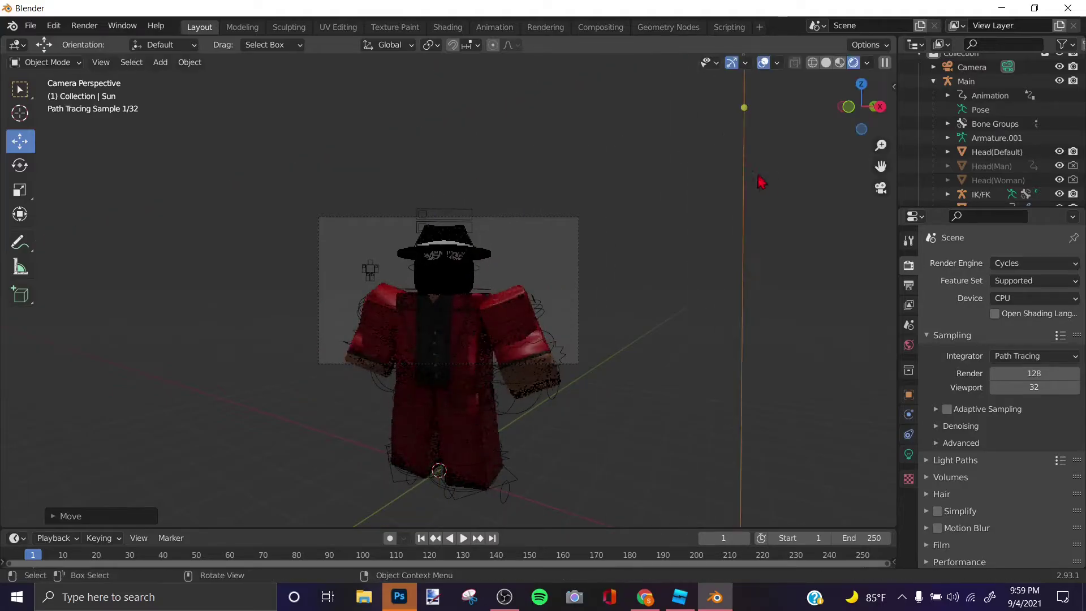
drag(744, 109, 456, 322)
Step: Reposition the sun light farther from the character, higher and off to the side
key(shift+grave)
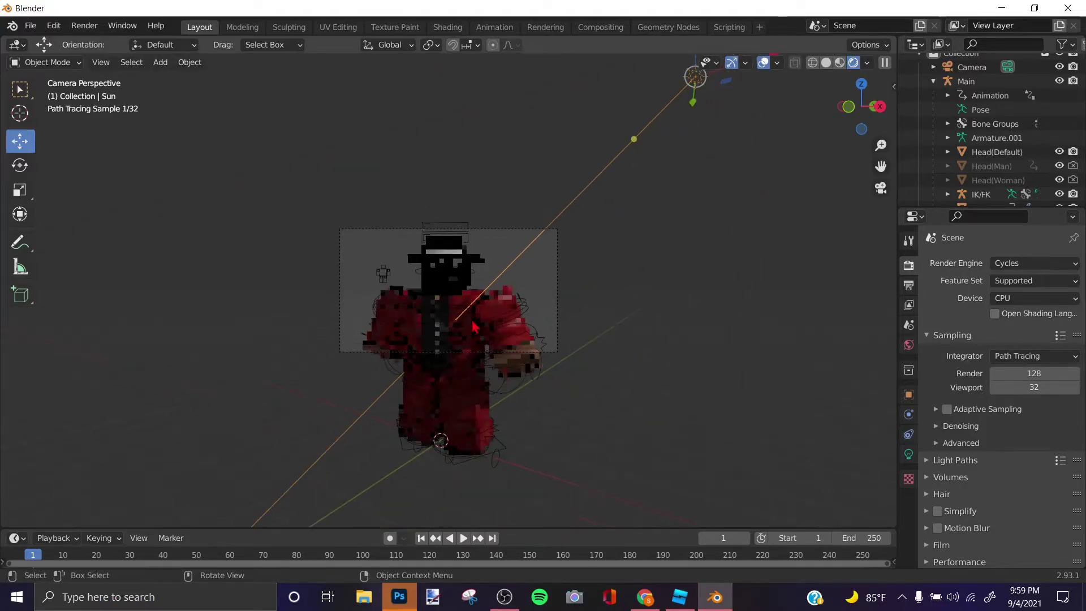
key(w)
click(532, 188)
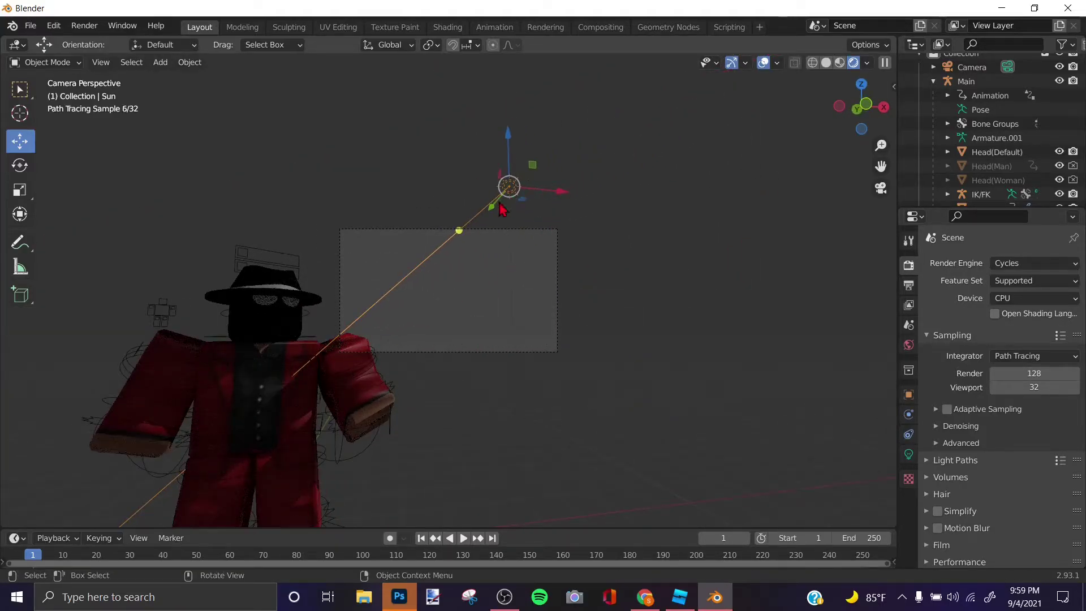
drag(502, 200, 742, 227)
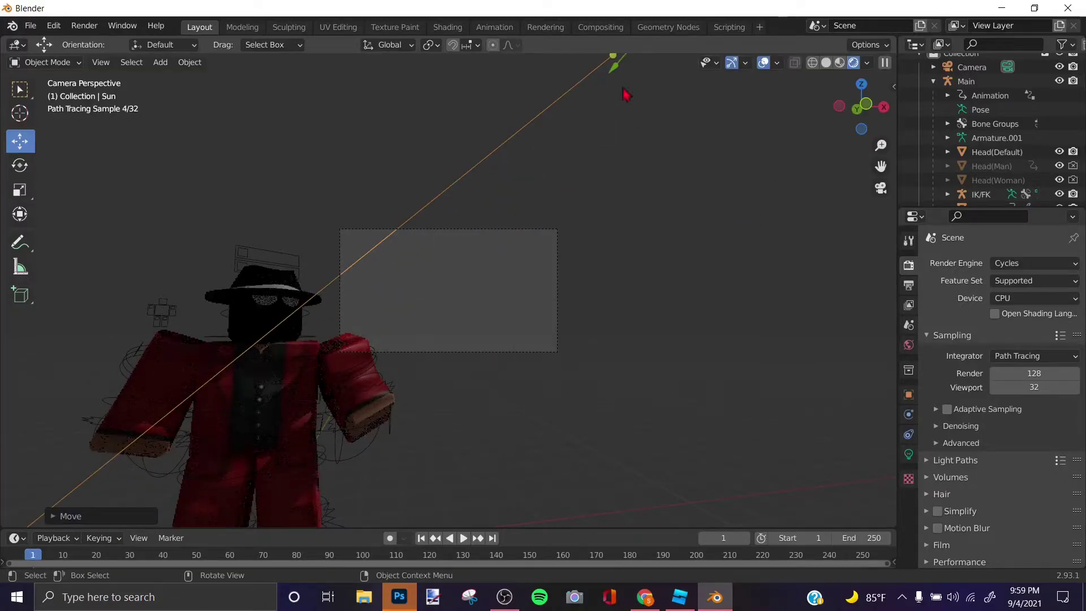
key(KP_0)
key(KP_0)
drag(615, 61, 606, 123)
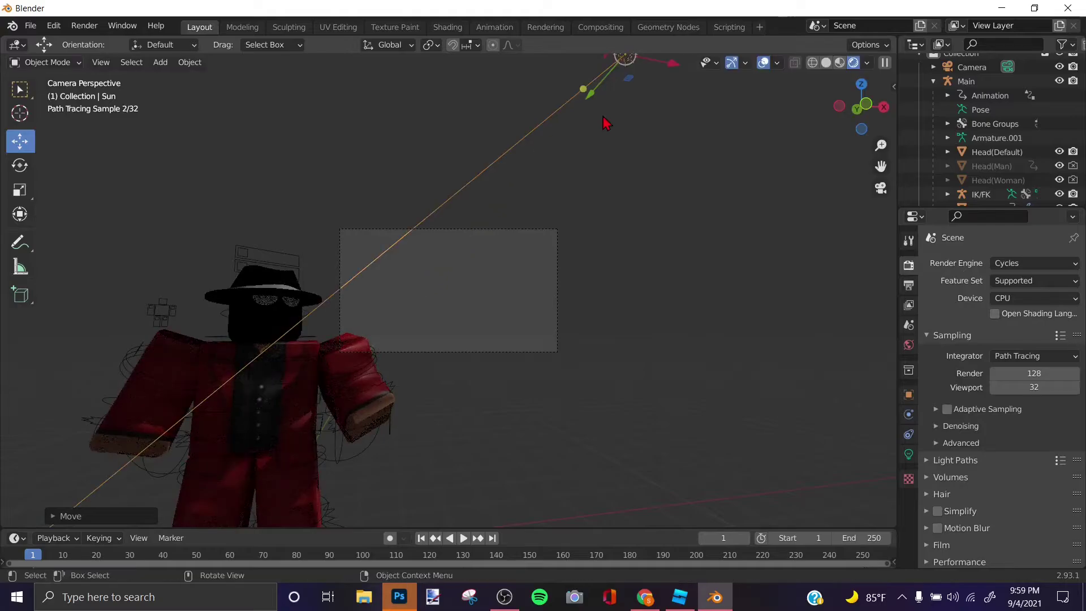
Step: Reframe the camera on the character's head and upper body
scroll(538, 260, up, 6)
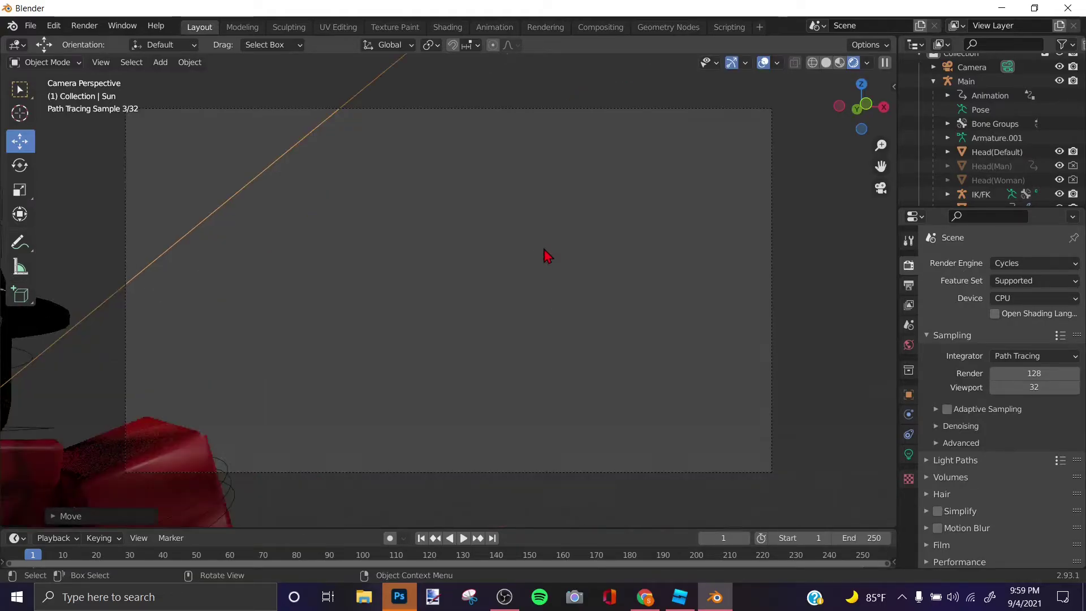
key(shift+grave)
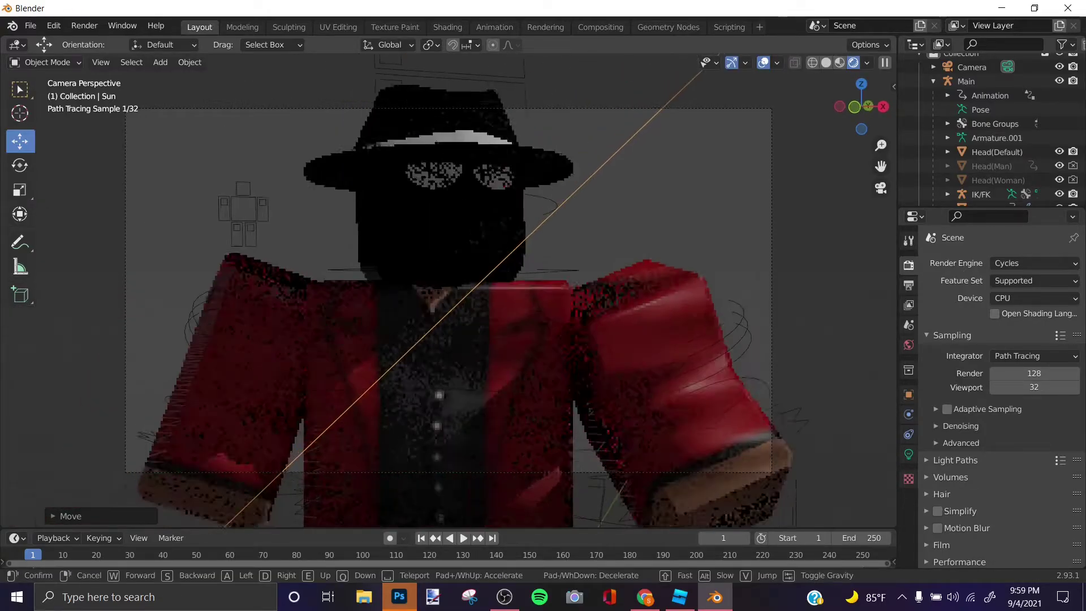
key(d)
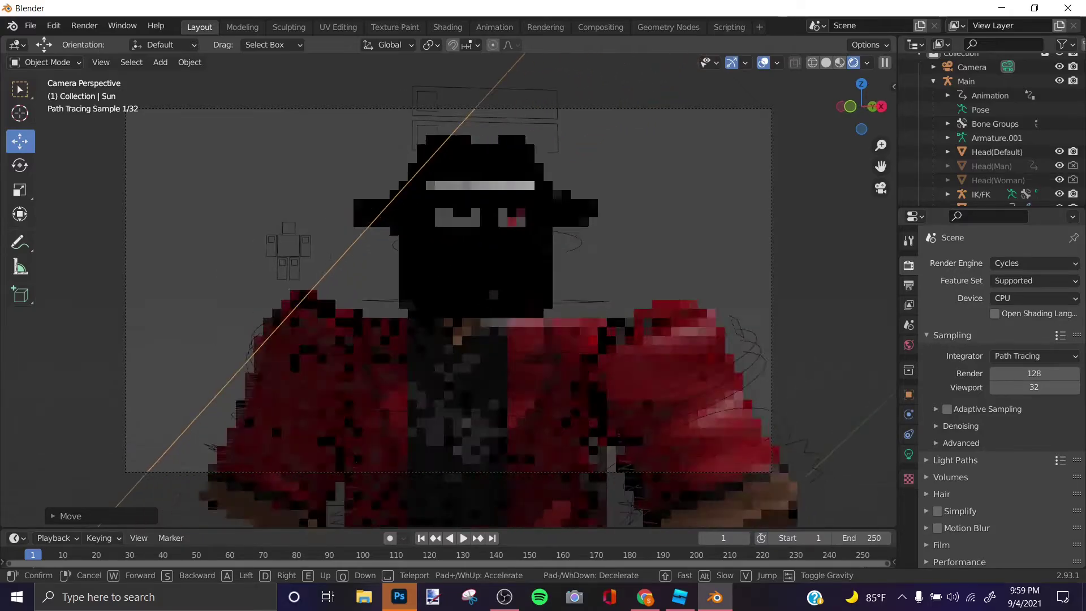
click(477, 297)
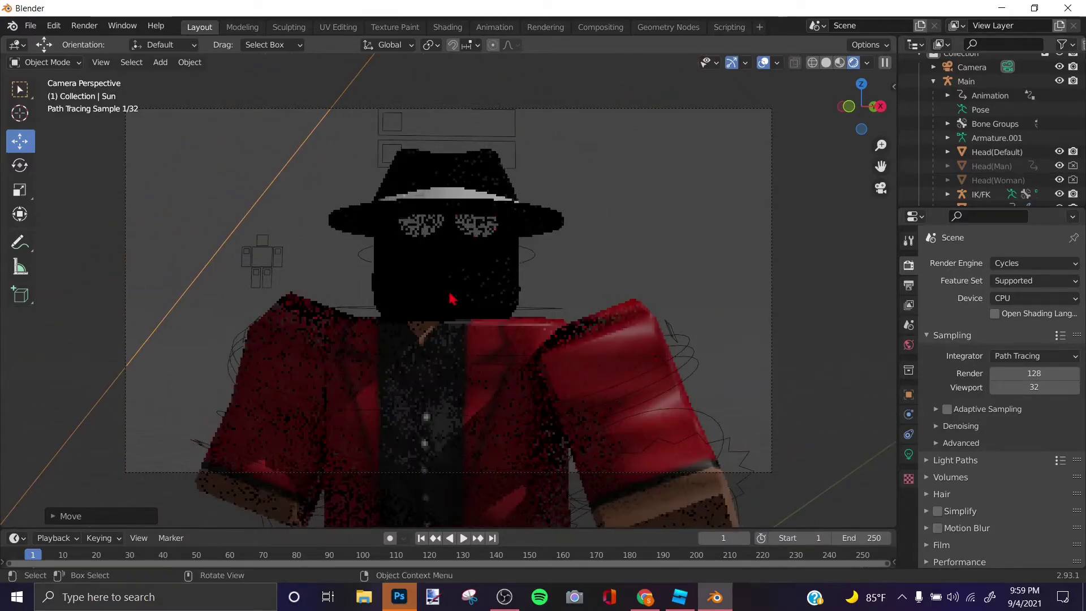
Step: Delete the sun light from the scene
scroll(477, 297, down, 5)
scroll(481, 294, down, 3)
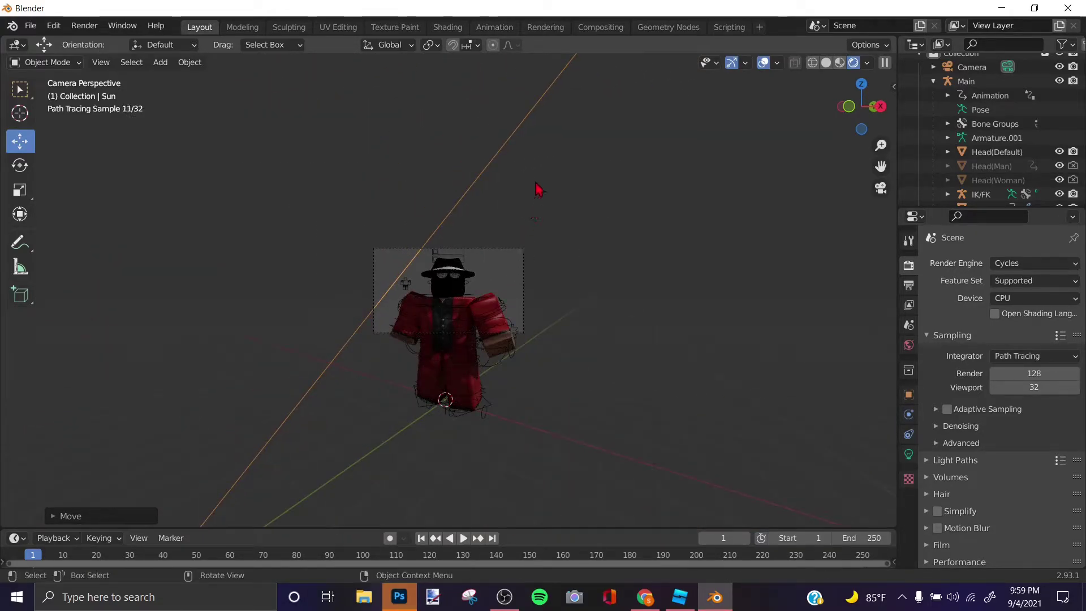
click(502, 156)
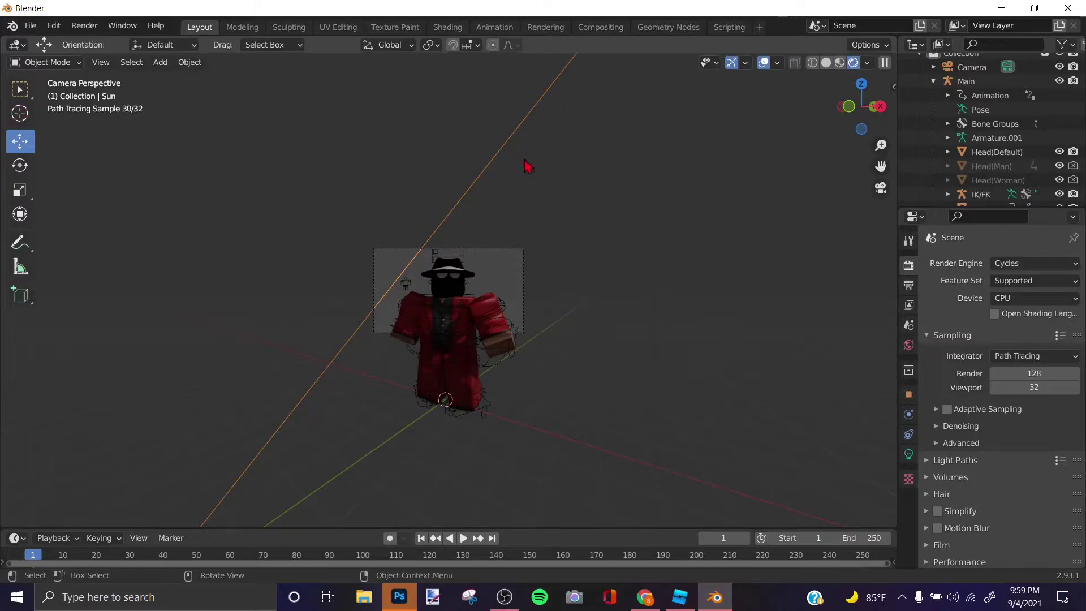
scroll(433, 272, up, 3)
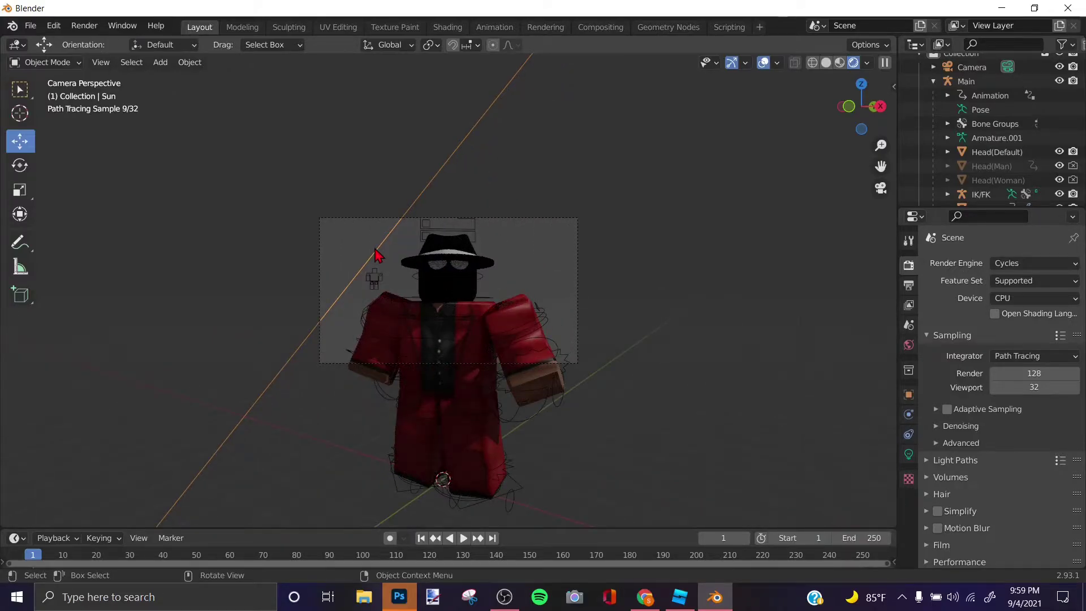
key(Delete)
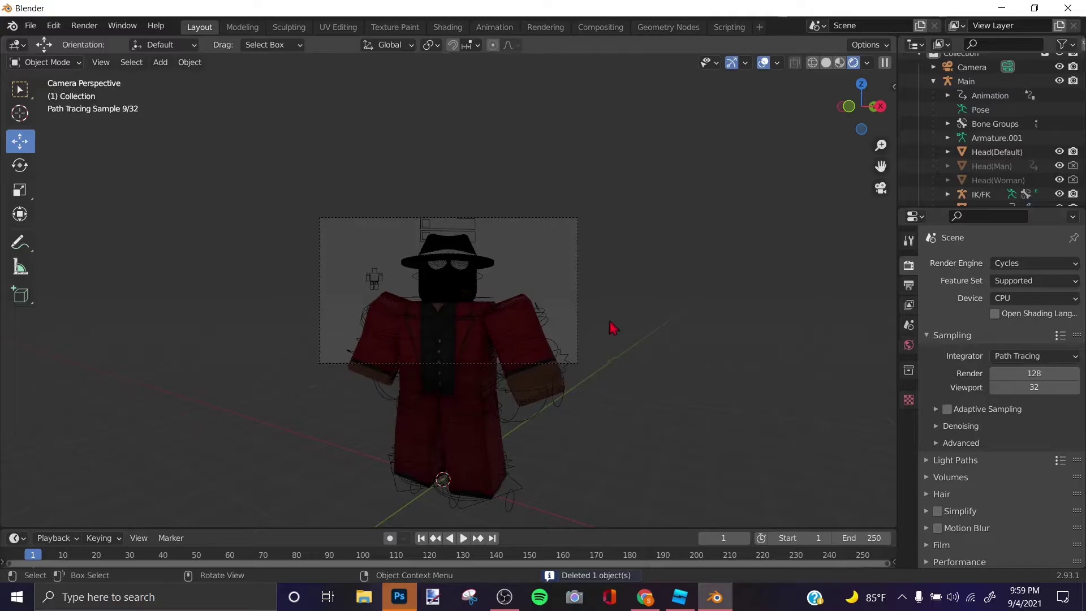
Step: Fine-tune the camera position so the character's hat, head and torso are centred in the frame
scroll(536, 282, up, 4)
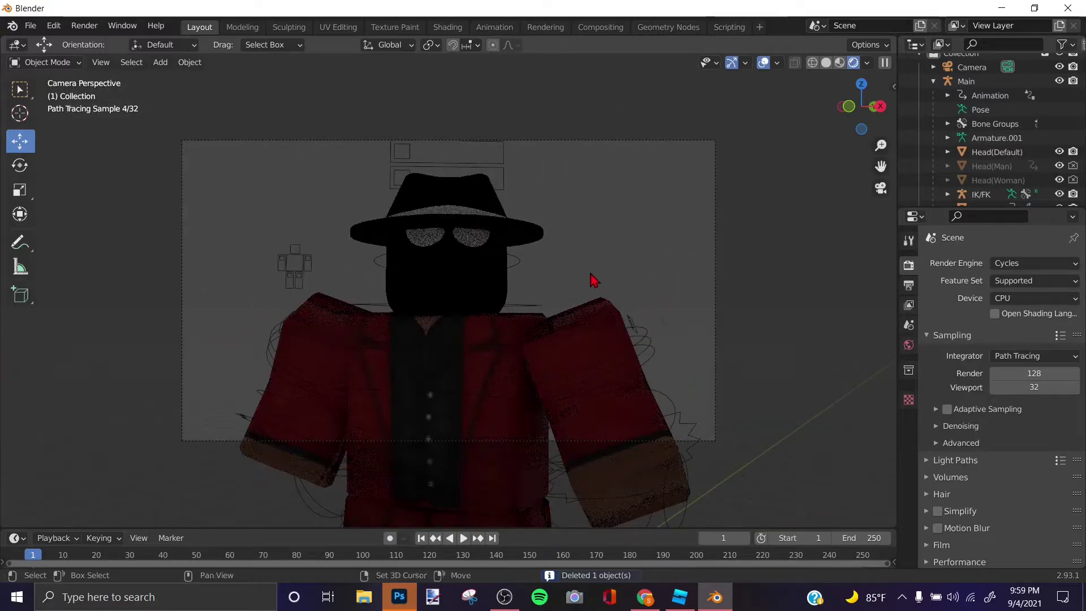
key(shift+grave)
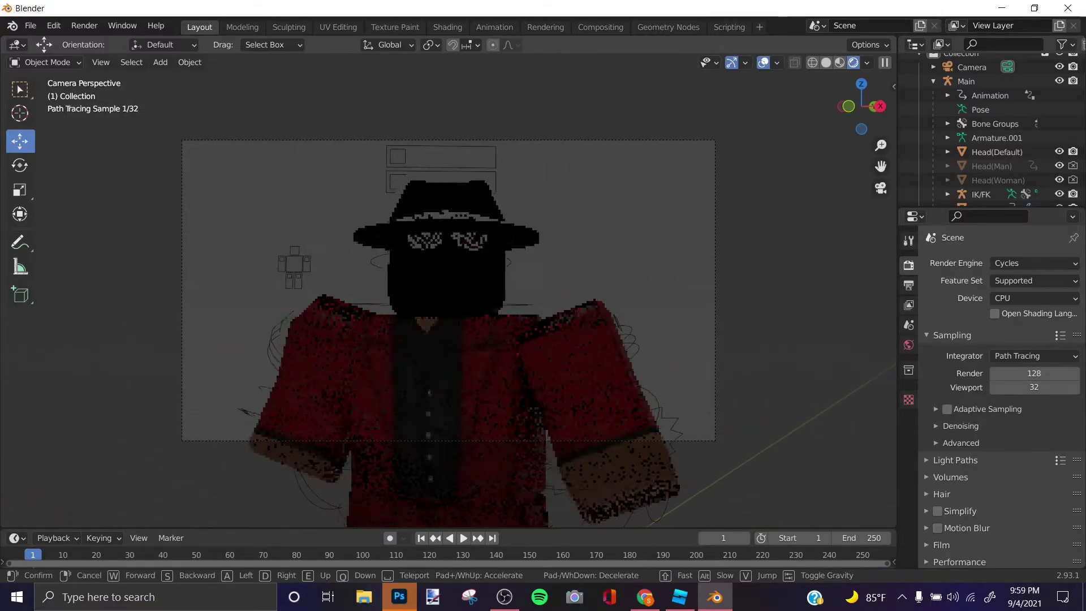
click(567, 294)
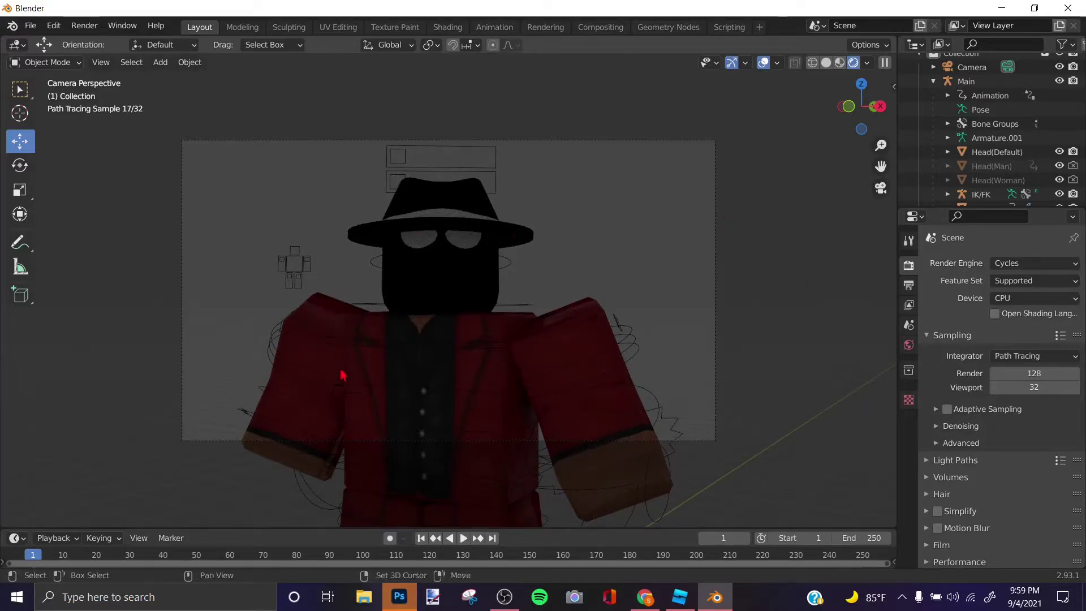
key(shift+grave)
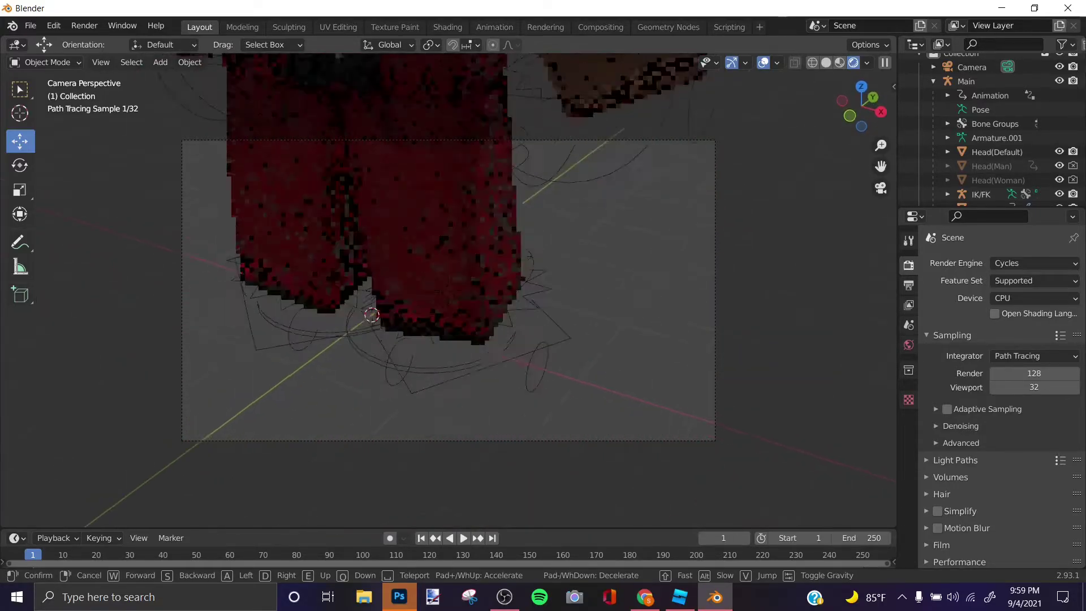
mouse_move(371, 315)
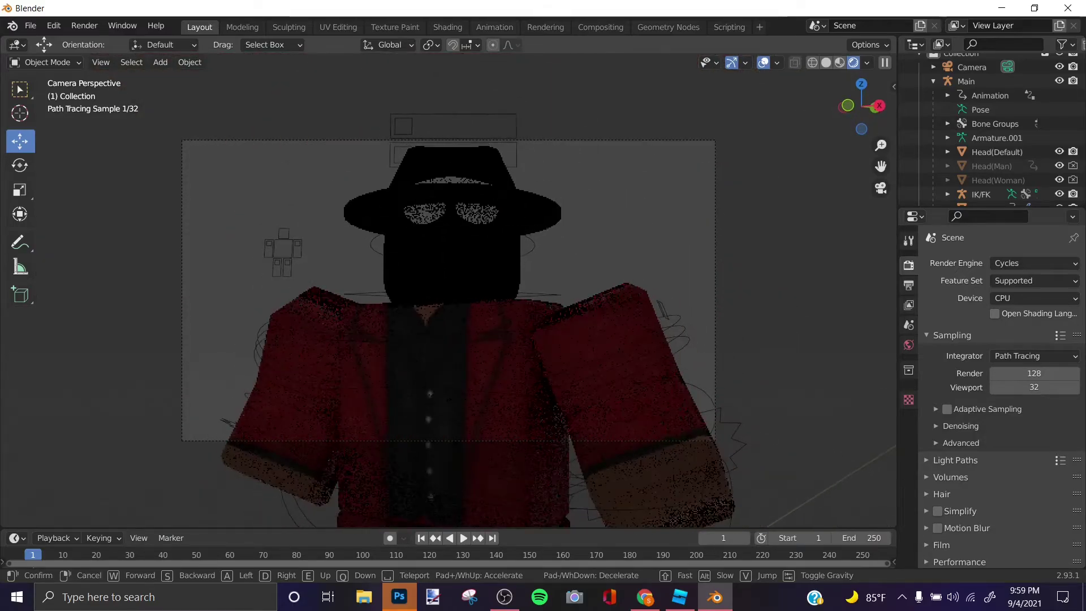
click(817, 252)
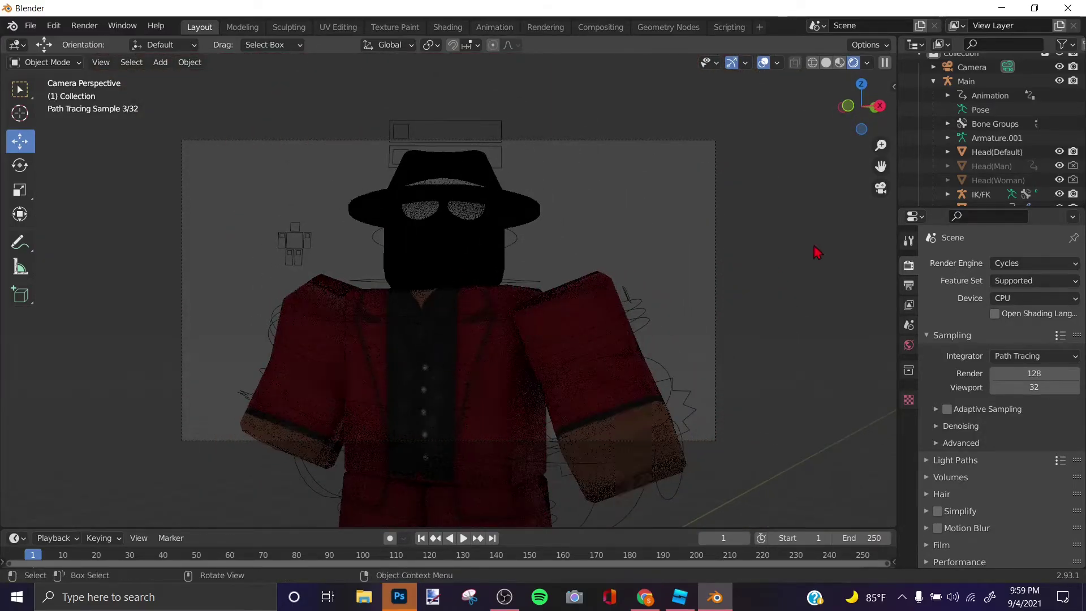
key(shift+grave)
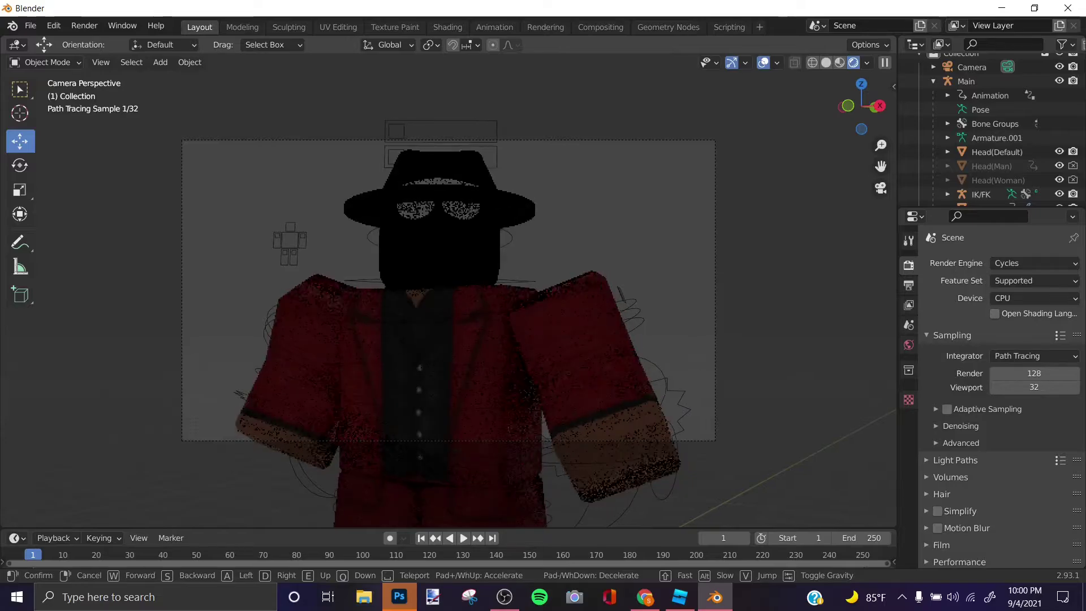
click(498, 141)
Step: Select the camera and tilt it by about 2.2 degrees
click(506, 147)
key(r)
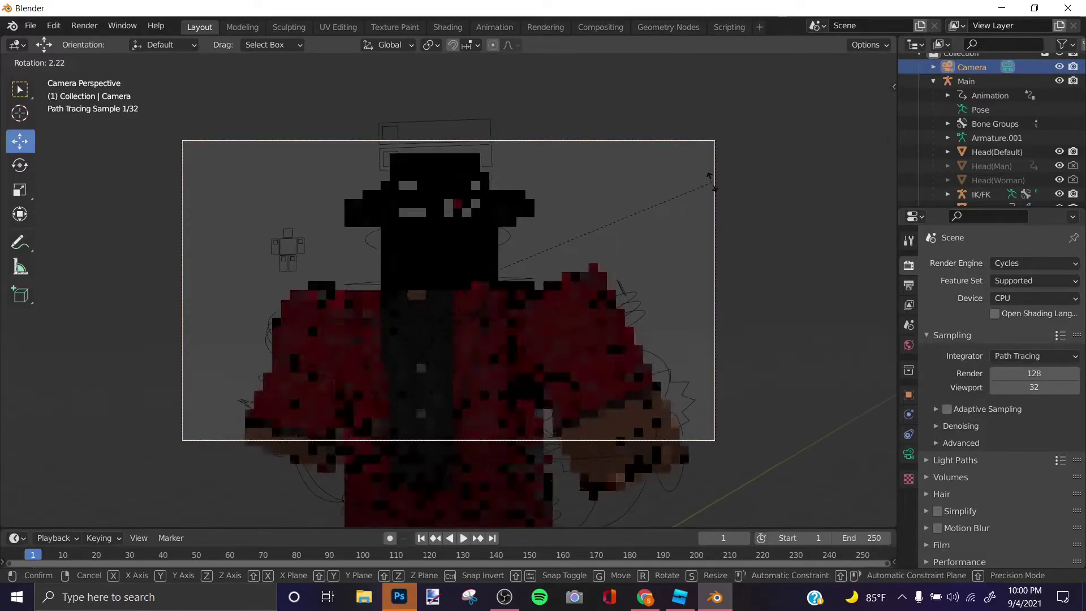
click(710, 182)
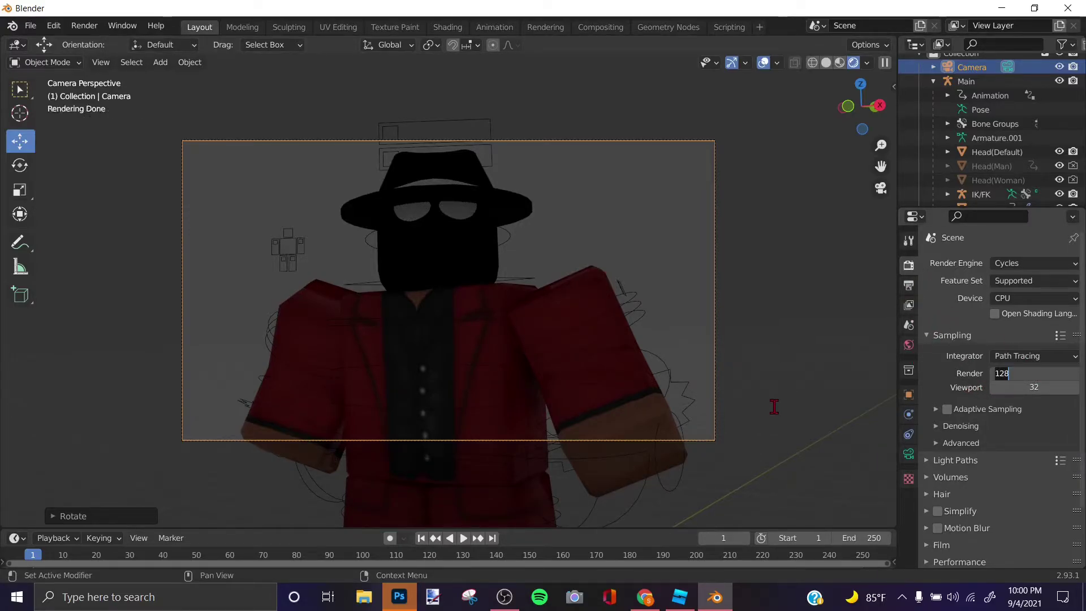
Step: Edit the Cycles render sample count
key(Return)
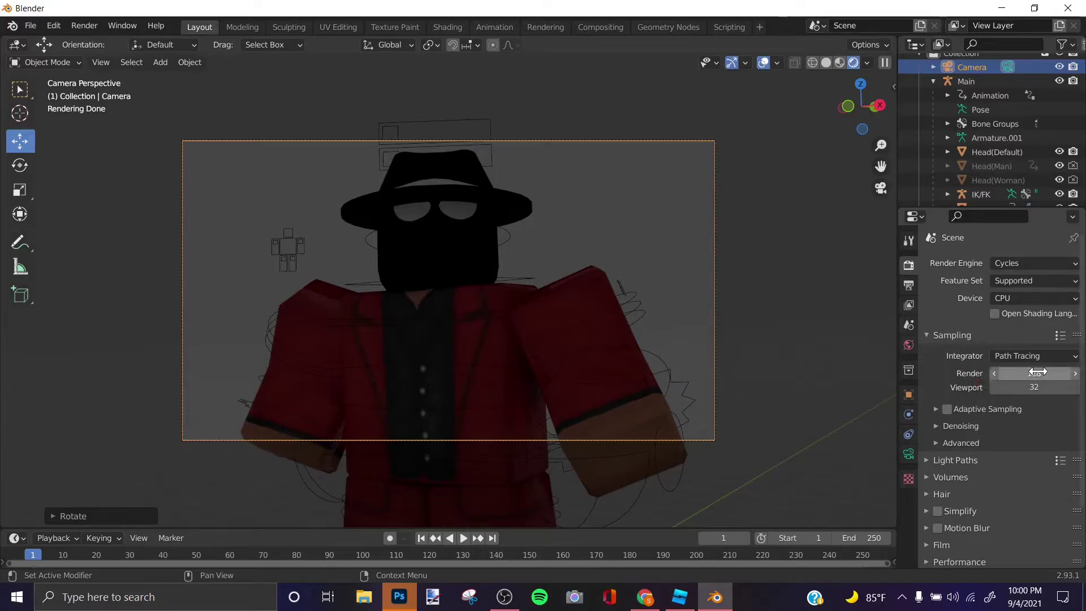
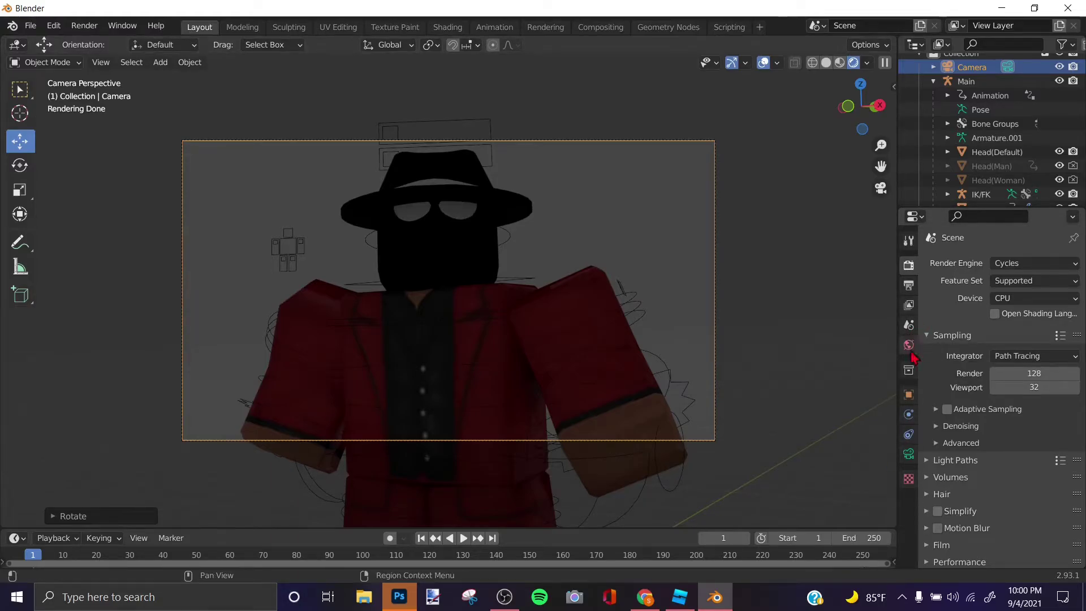
Step: Use an Environment Texture for the world background colour and load wide_street_02_4k.hdr from the Hdris folder in Documents
click(909, 345)
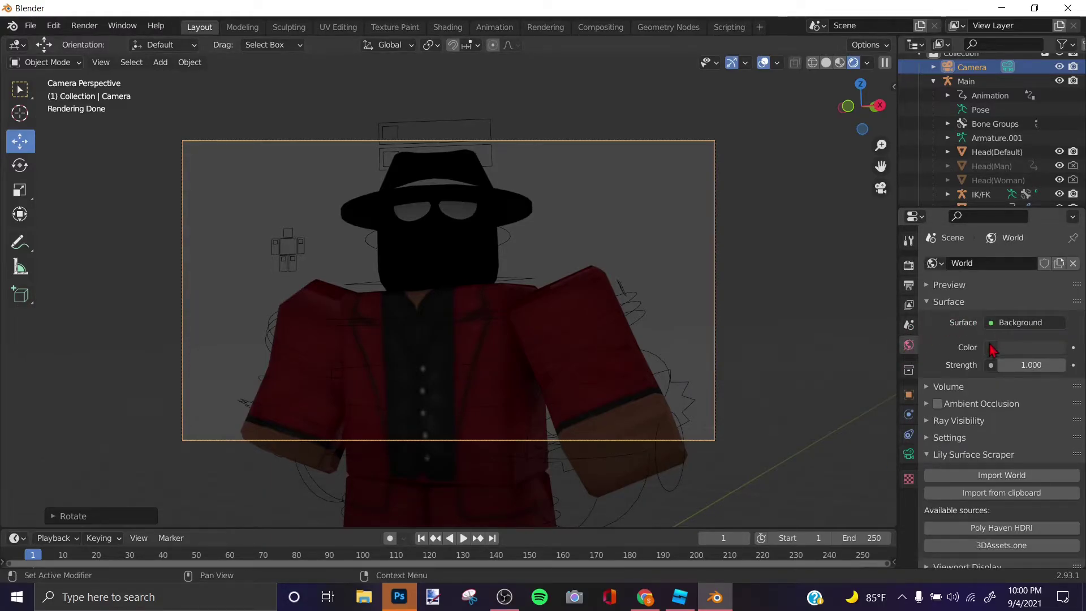
click(991, 348)
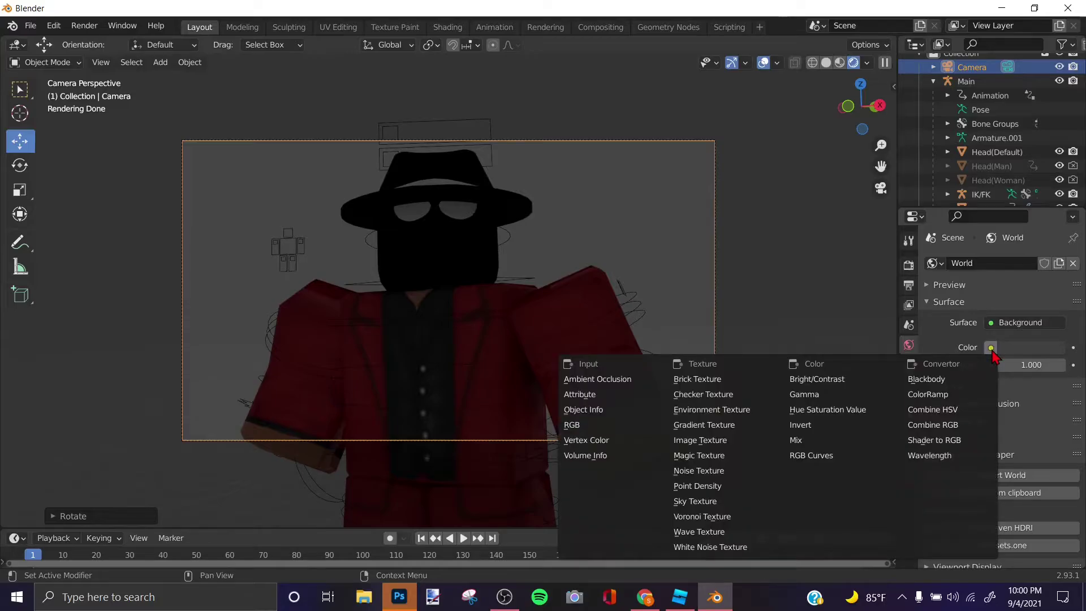
click(737, 410)
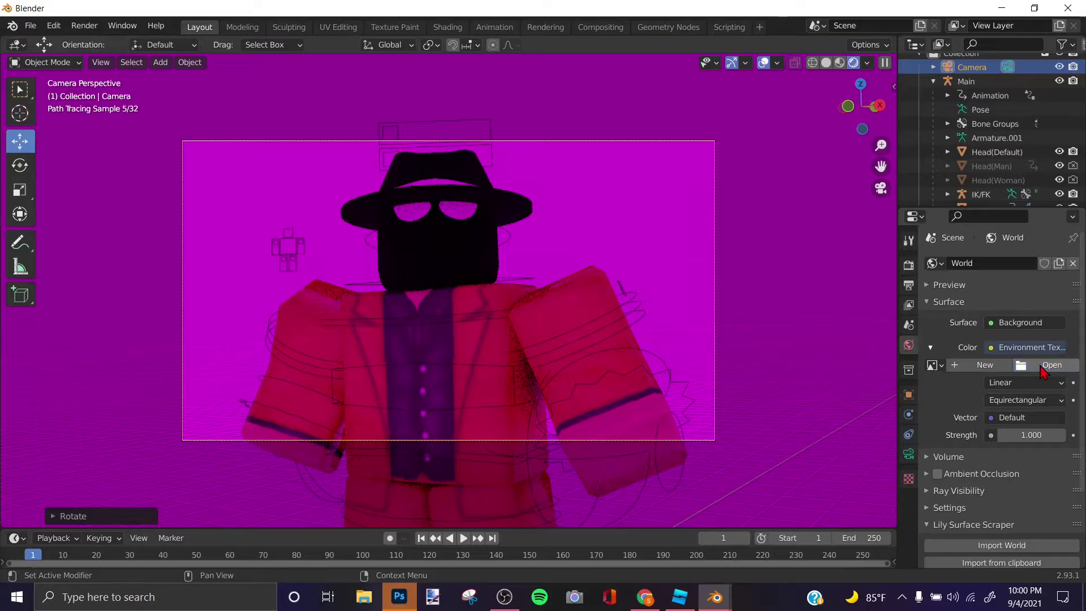
click(1044, 369)
click(348, 239)
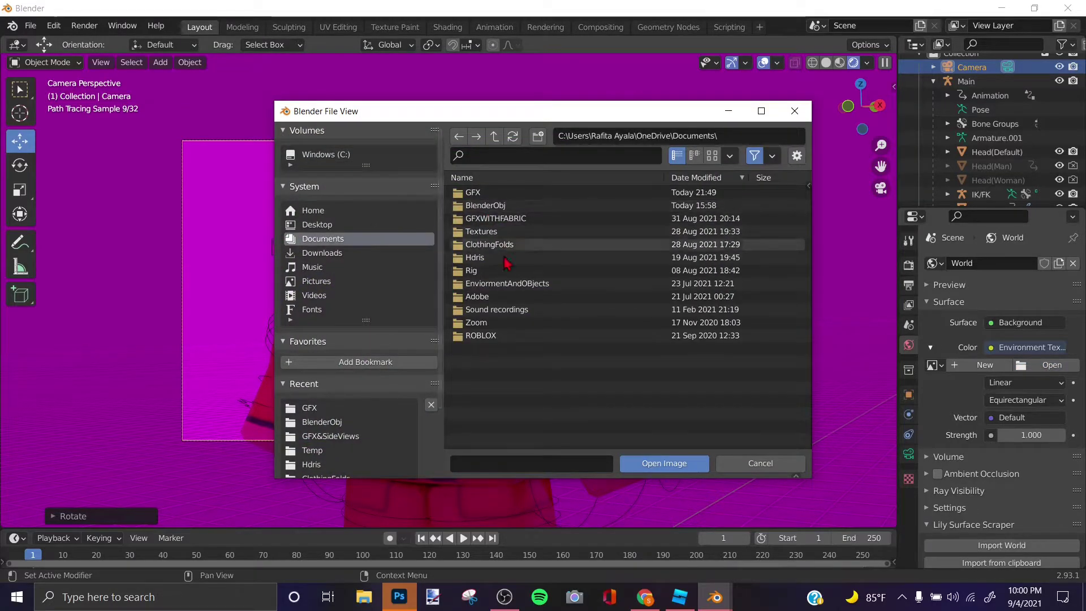
double_click(490, 259)
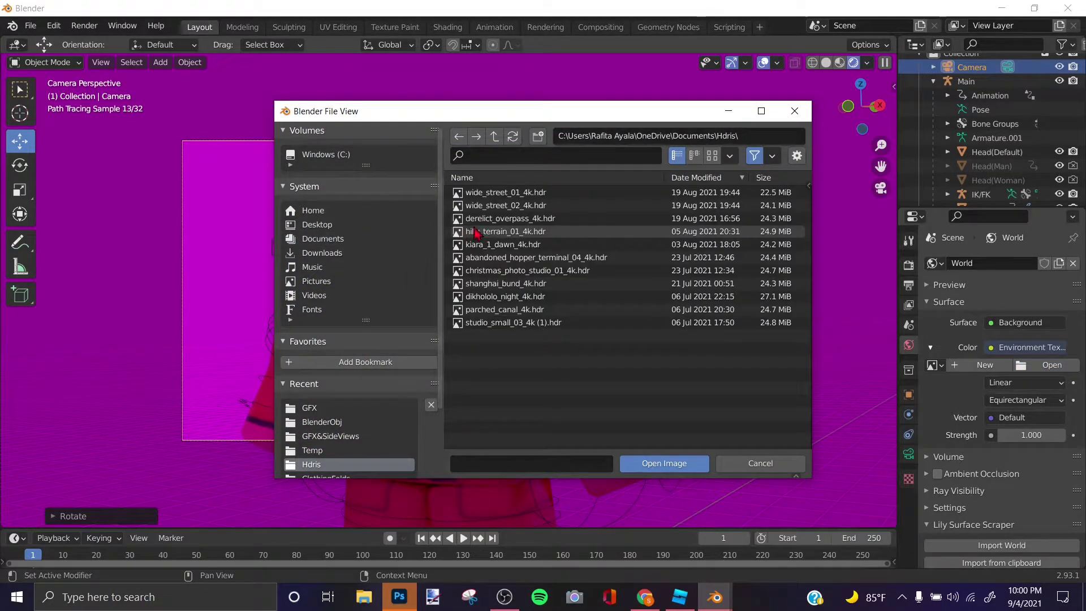
double_click(491, 206)
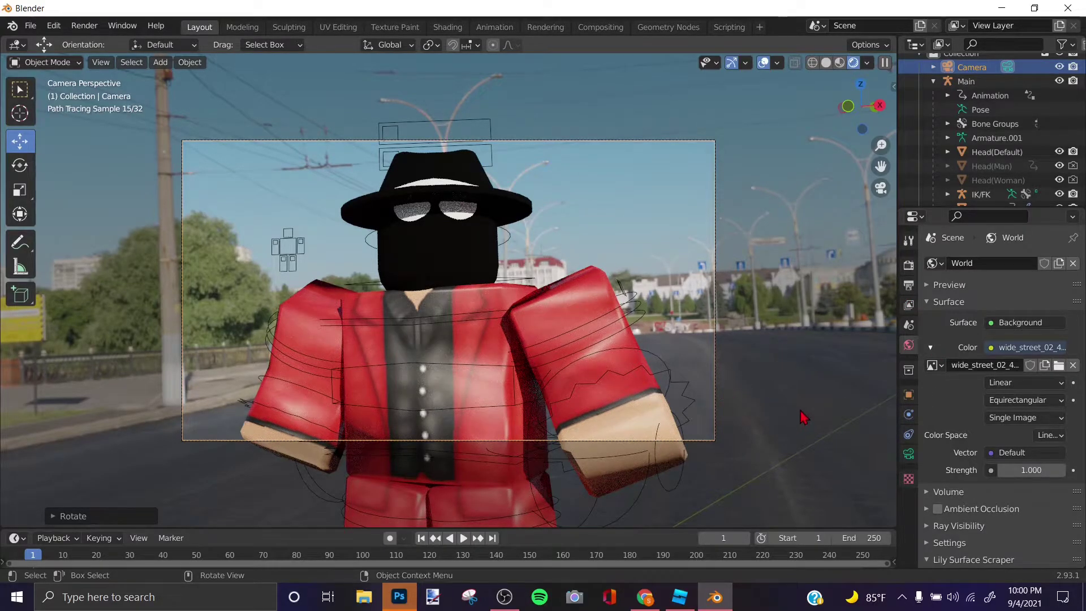
Step: Enable the transparent film option in the Cycles render settings to hide the HDRI background
click(908, 285)
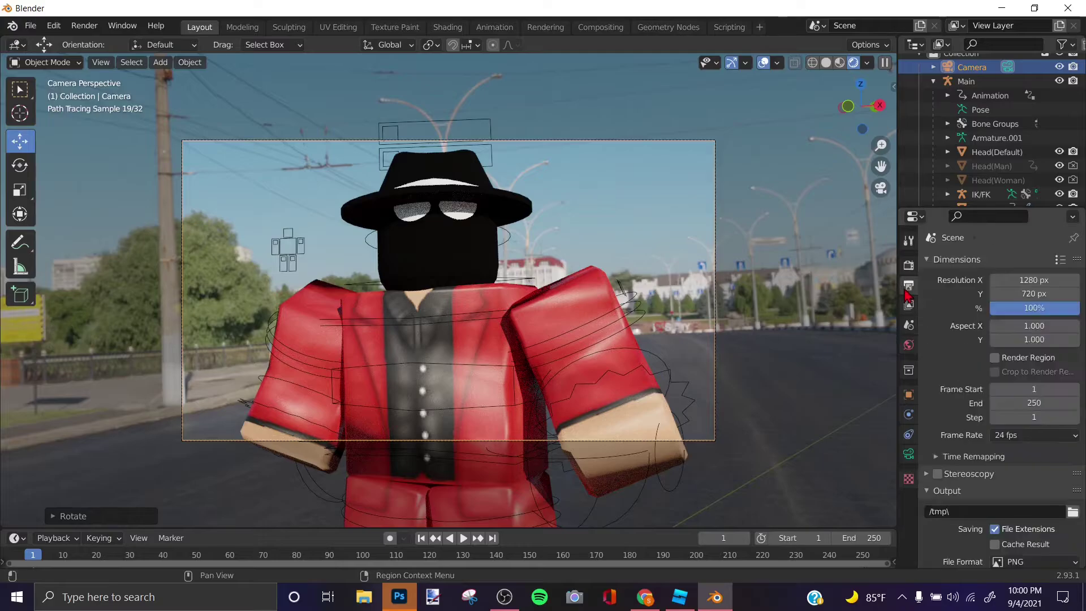
click(910, 266)
scroll(985, 435, down, 3)
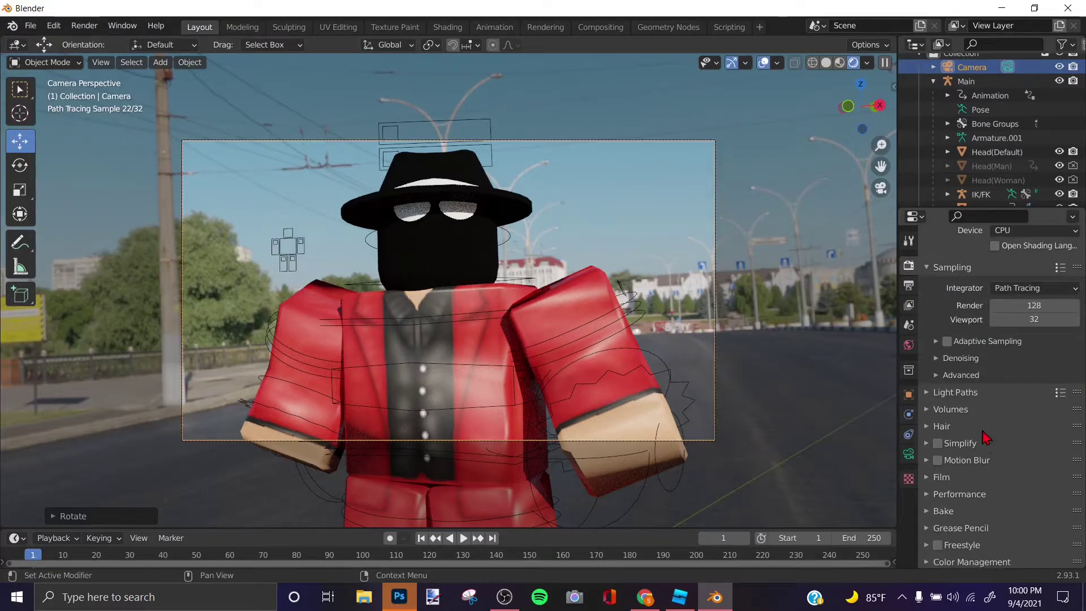
click(928, 478)
scroll(1008, 526, down, 2)
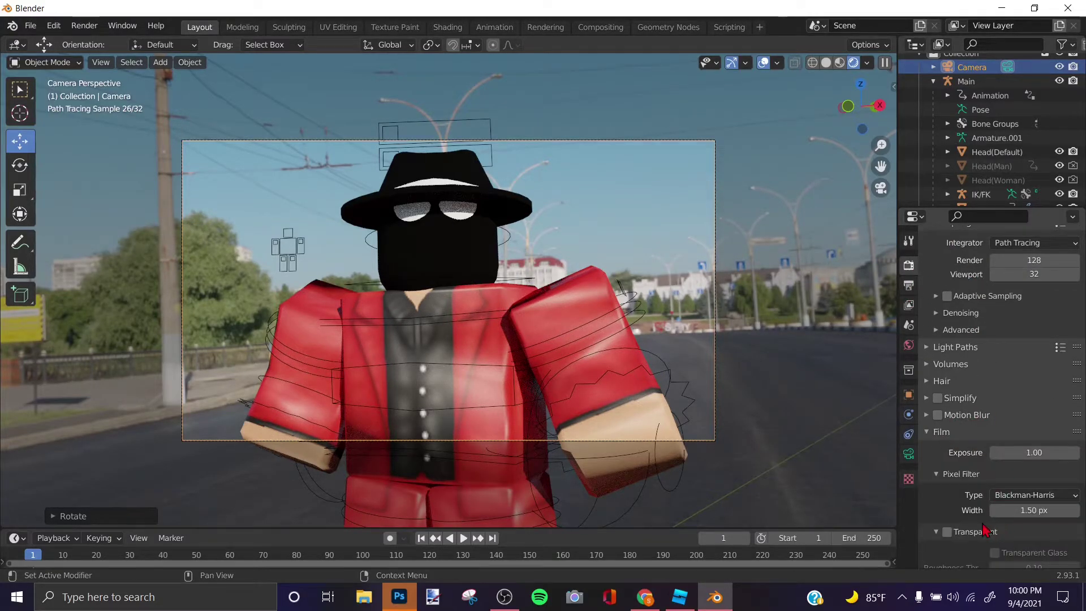
click(947, 532)
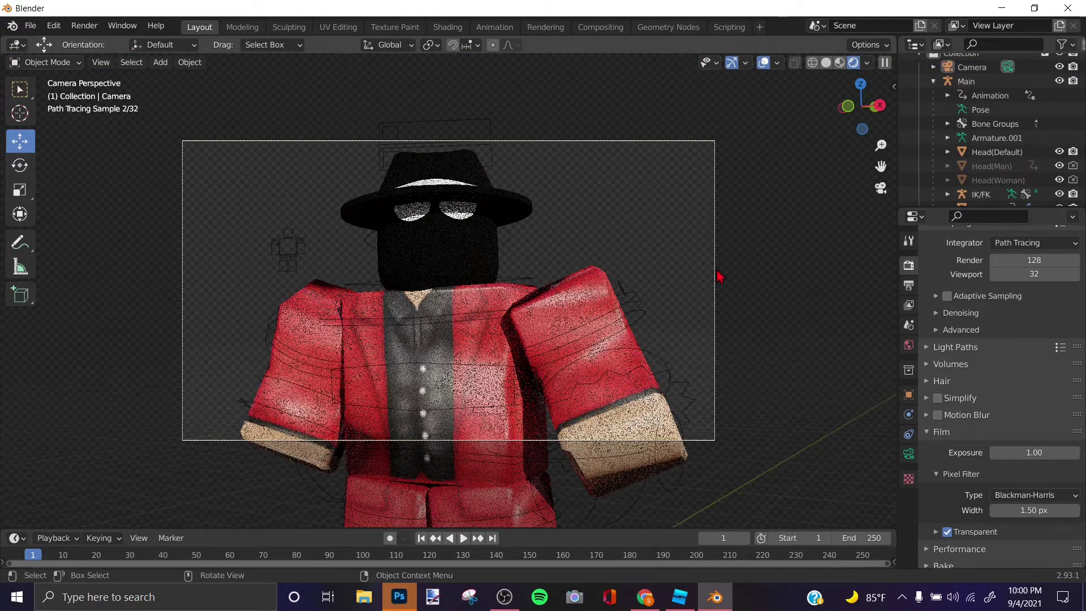
scroll(935, 269, up, 5)
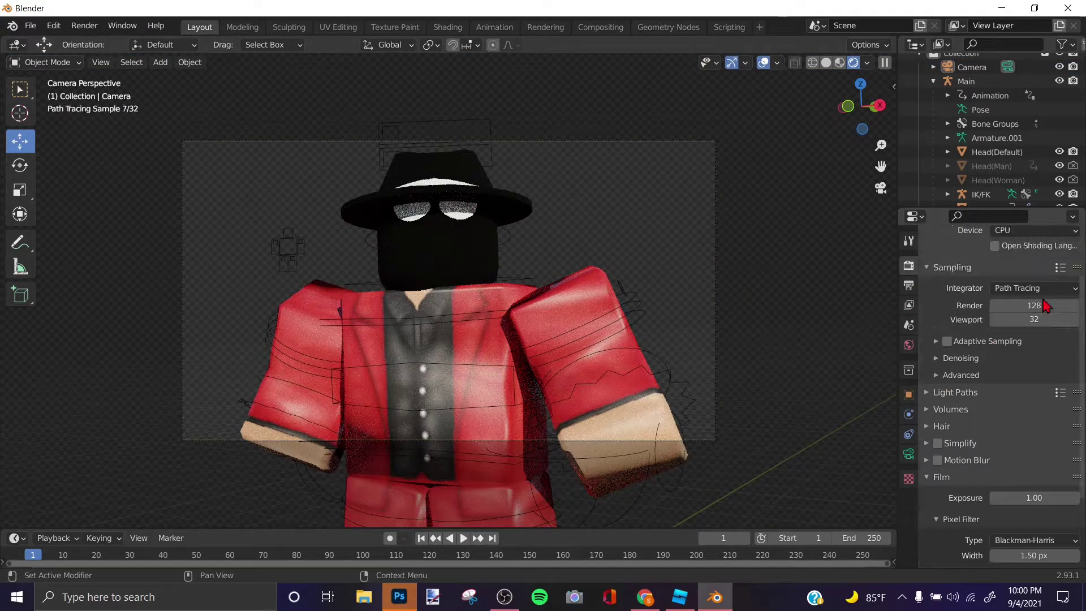
click(907, 287)
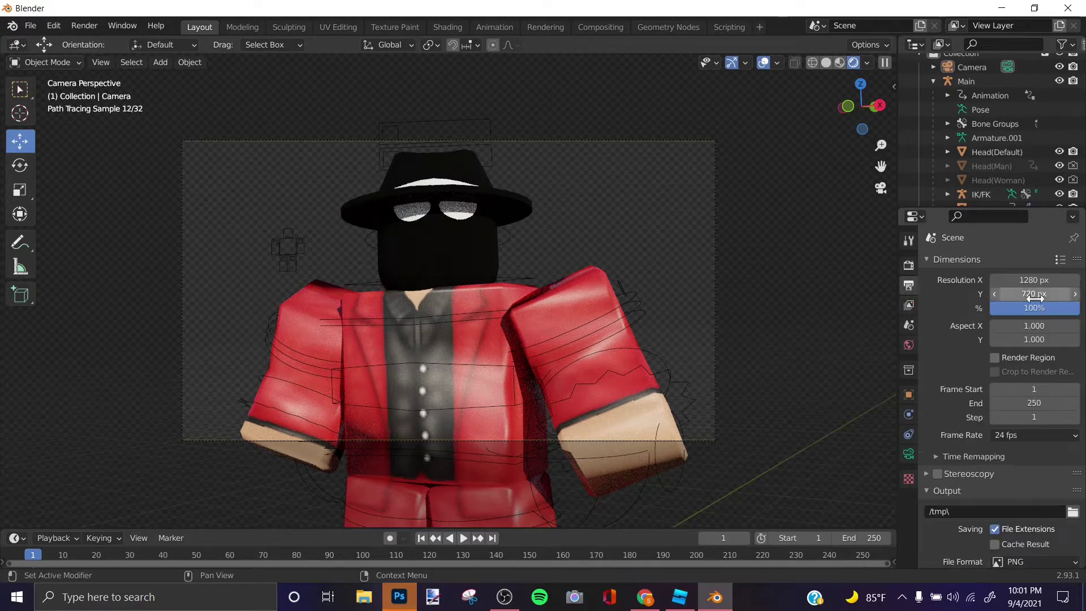
click(909, 267)
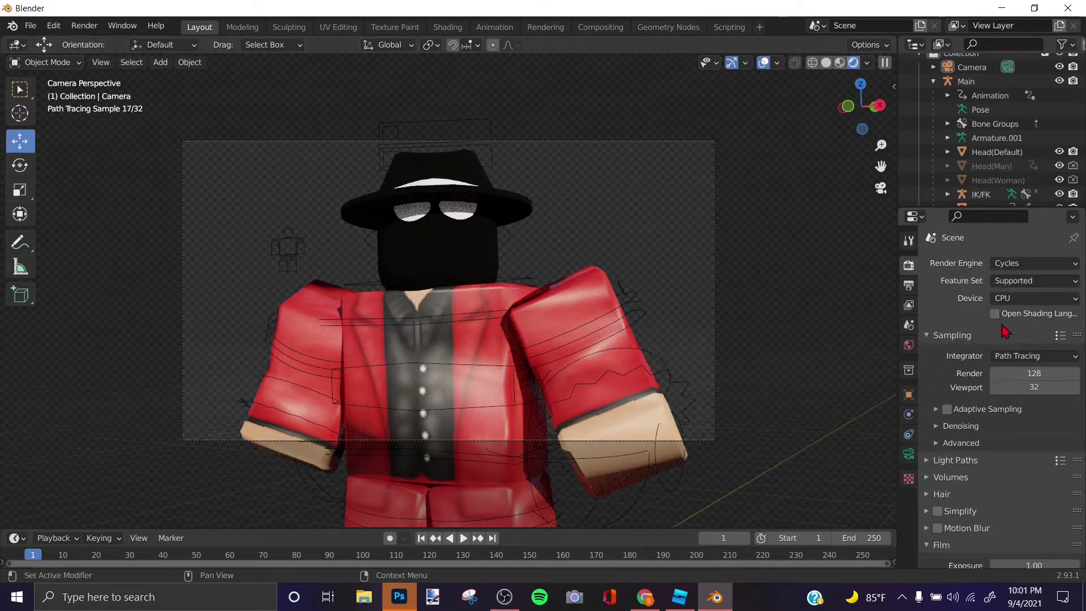
click(908, 345)
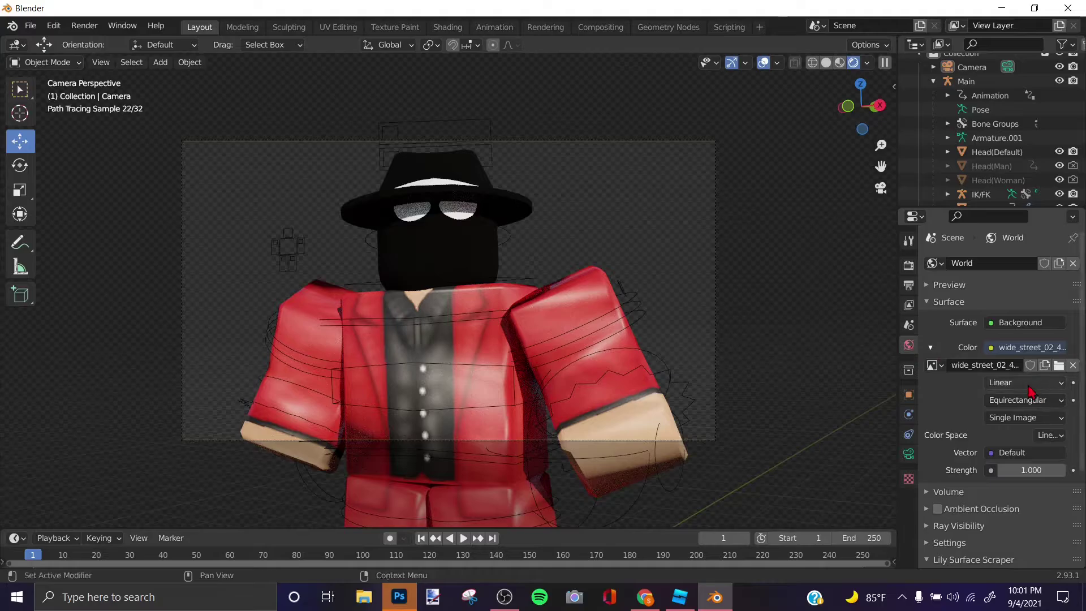
Step: Switch to Chrome and open the HDRI library at hdrihaven.com/hdris
key(alt+Tab)
key(alt+Tab)
key(alt+Tab)
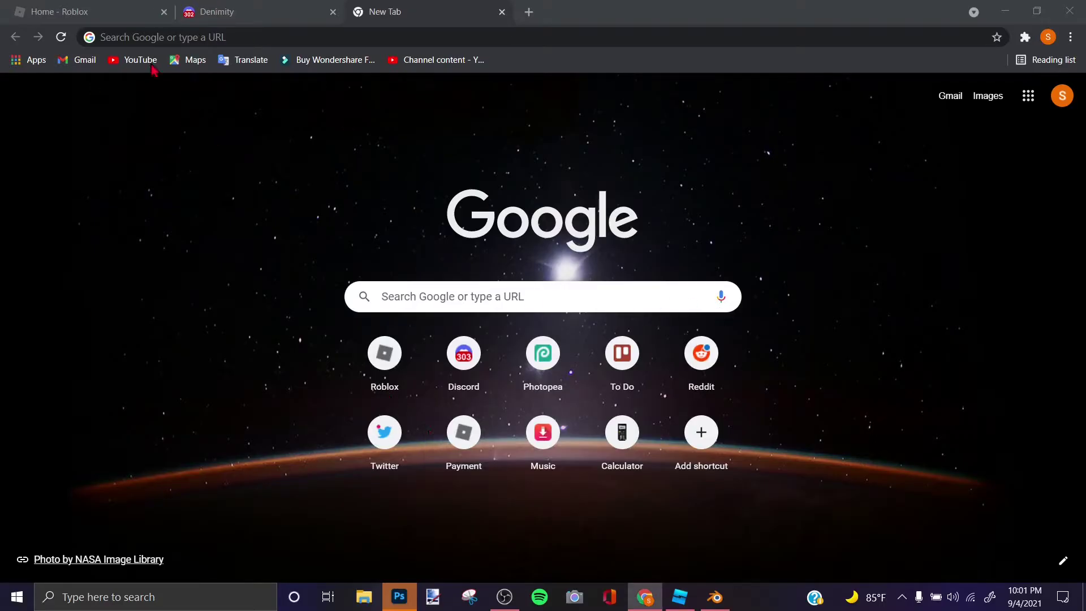
click(155, 38)
text(hdrihaven.com/hdris)
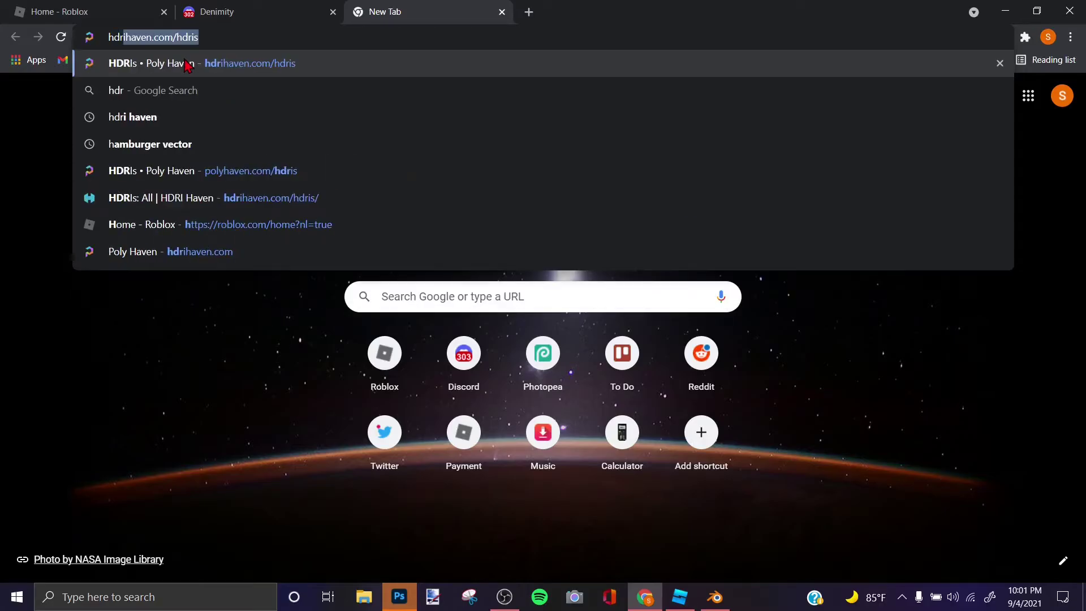
key(Return)
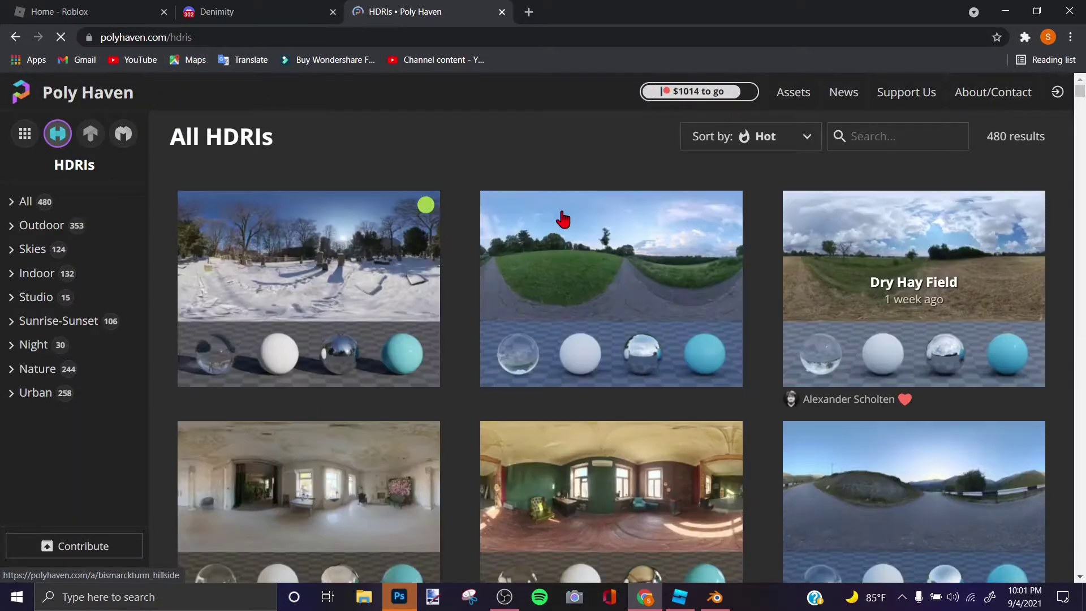
Step: Browse the HDRI library and filter it to the High Contrast HDRIs in the Studio category
scroll(572, 323, down, 12)
scroll(830, 404, down, 10)
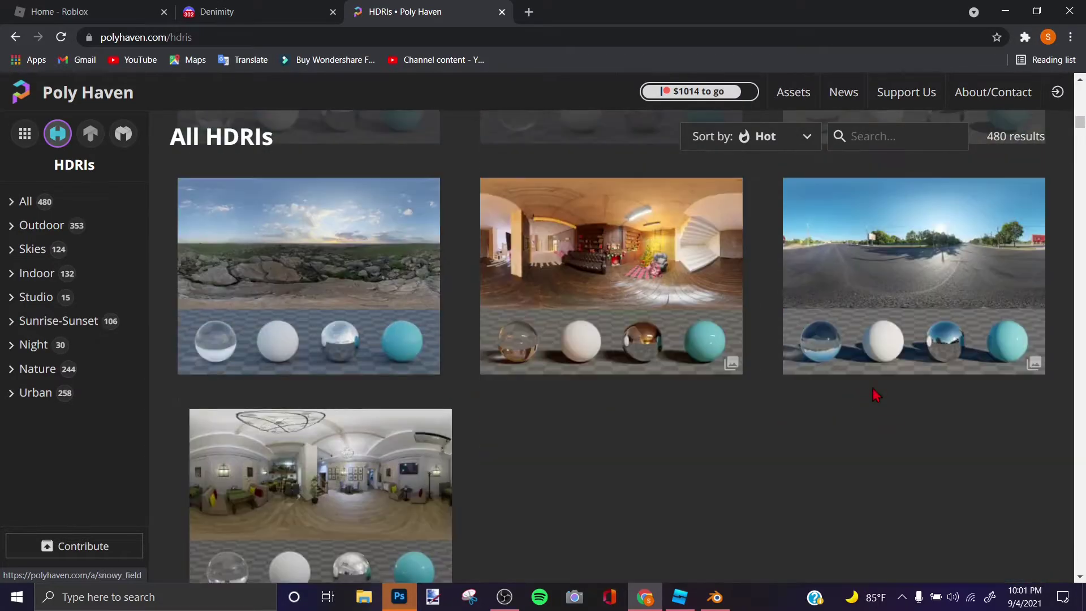
scroll(324, 389, down, 5)
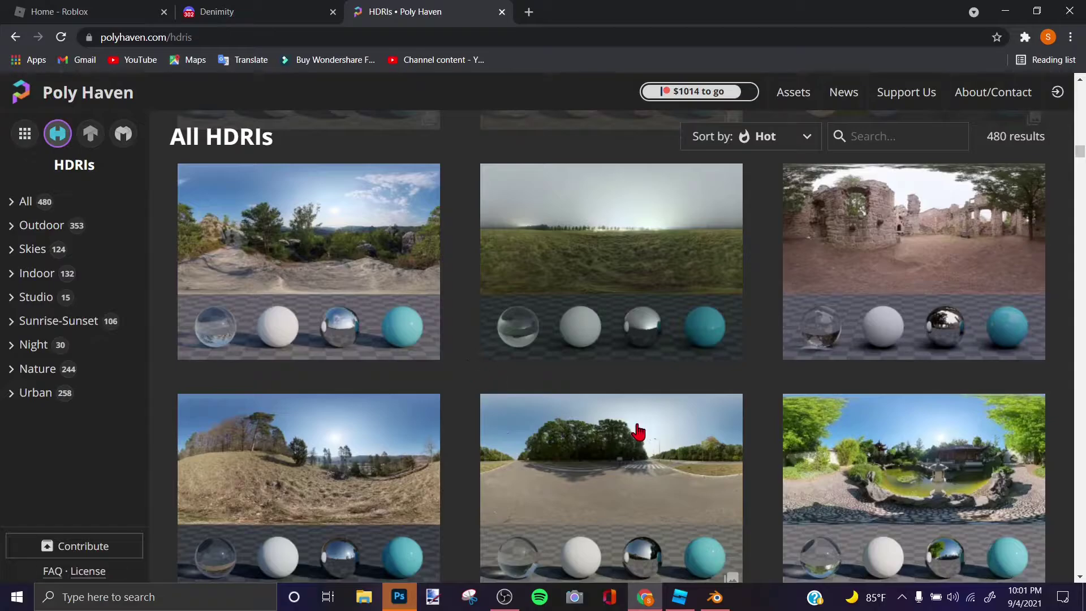
scroll(756, 451, up, 15)
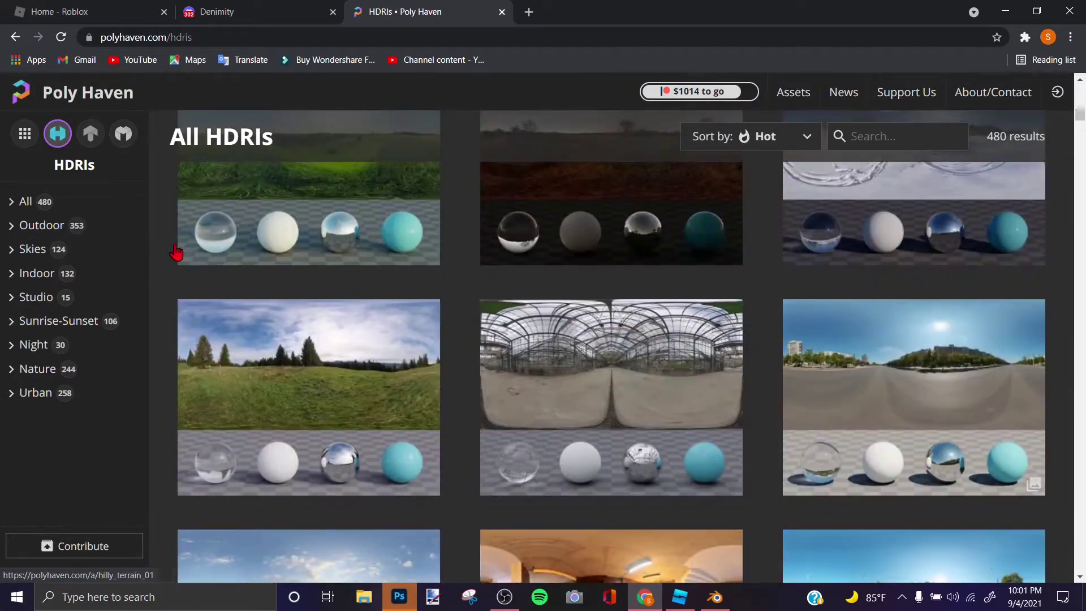
scroll(176, 251, up, 3)
click(15, 278)
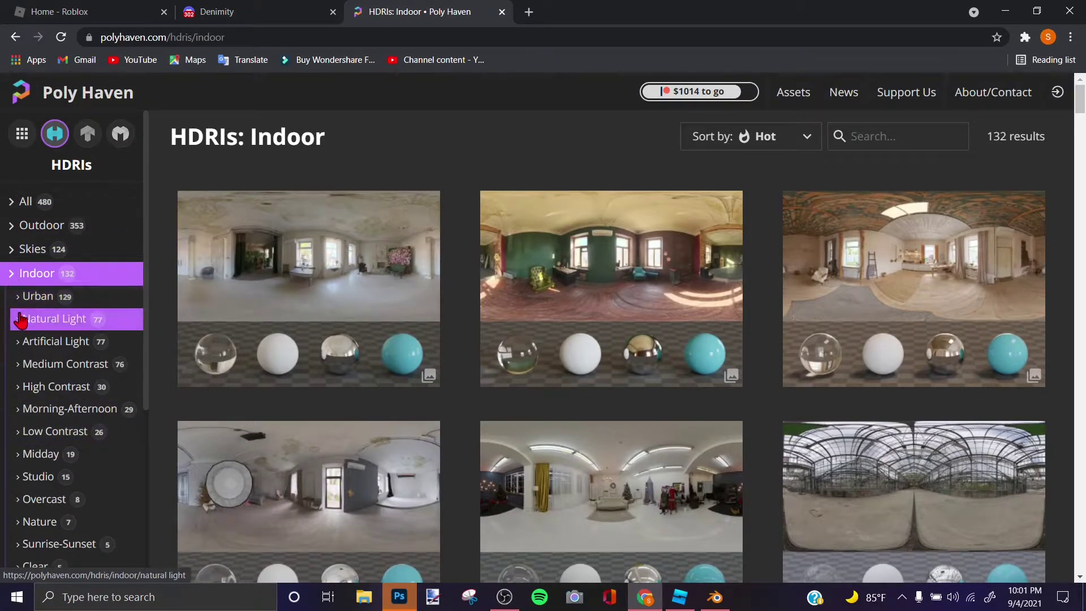
scroll(29, 290, down, 5)
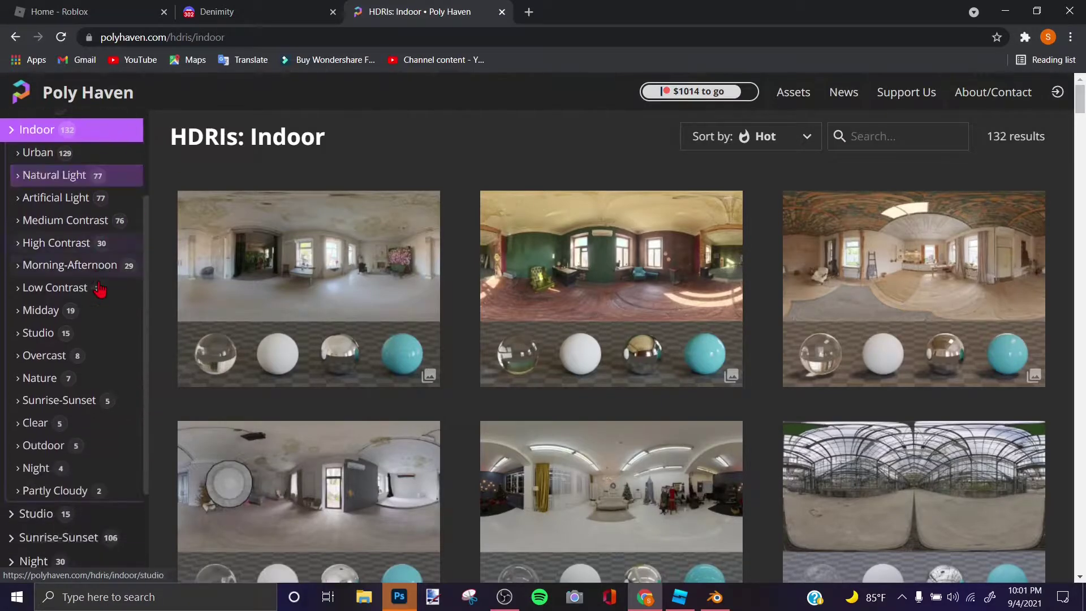
click(24, 383)
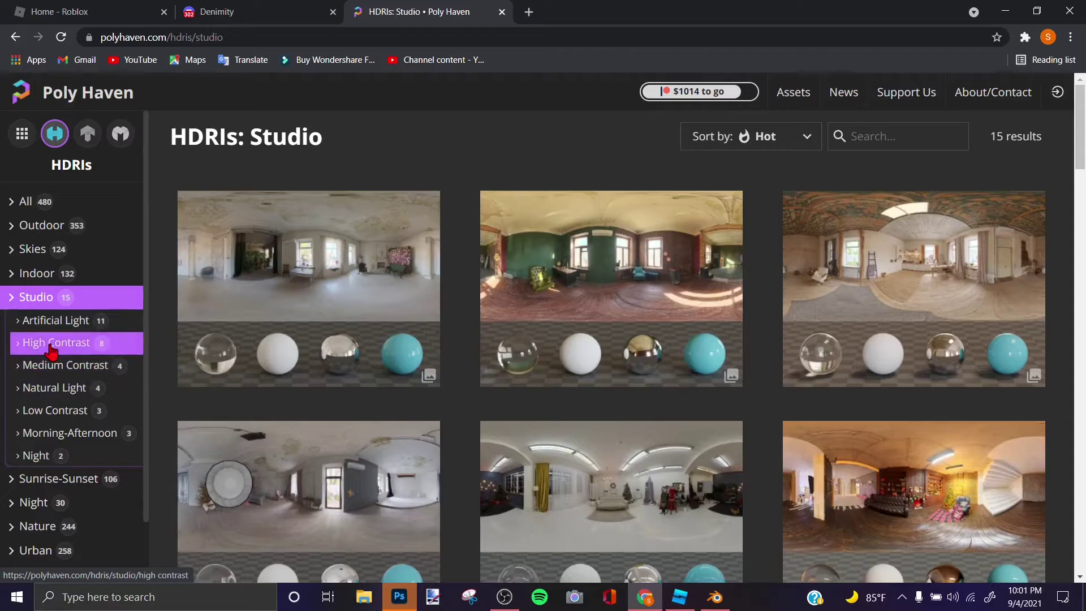
click(50, 347)
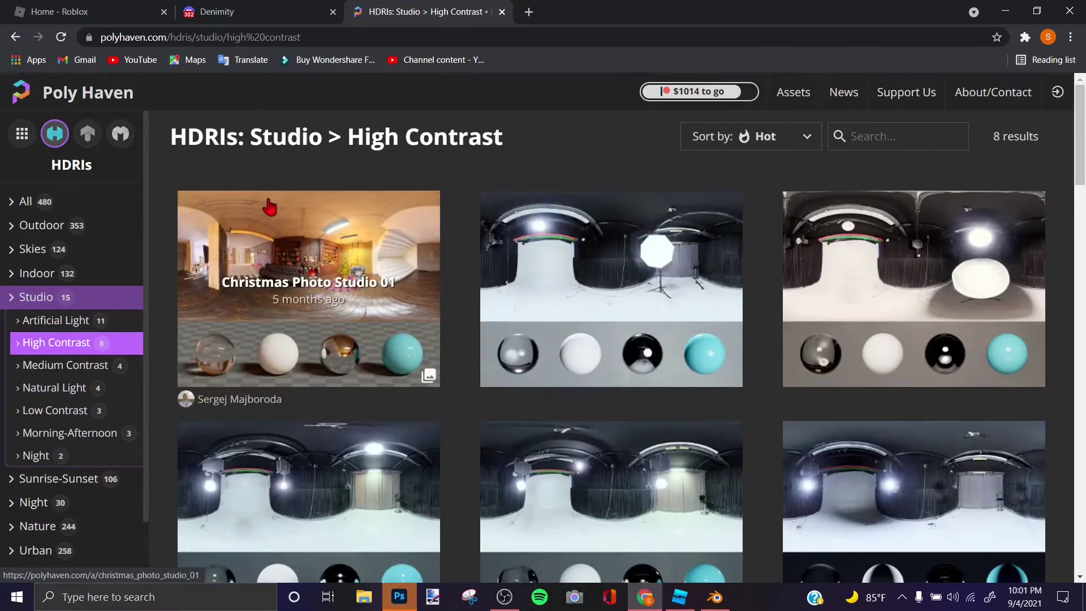
Step: Open the Christmas Photo Studio 01 HDRI and download it at 4K resolution in HDR format
click(309, 318)
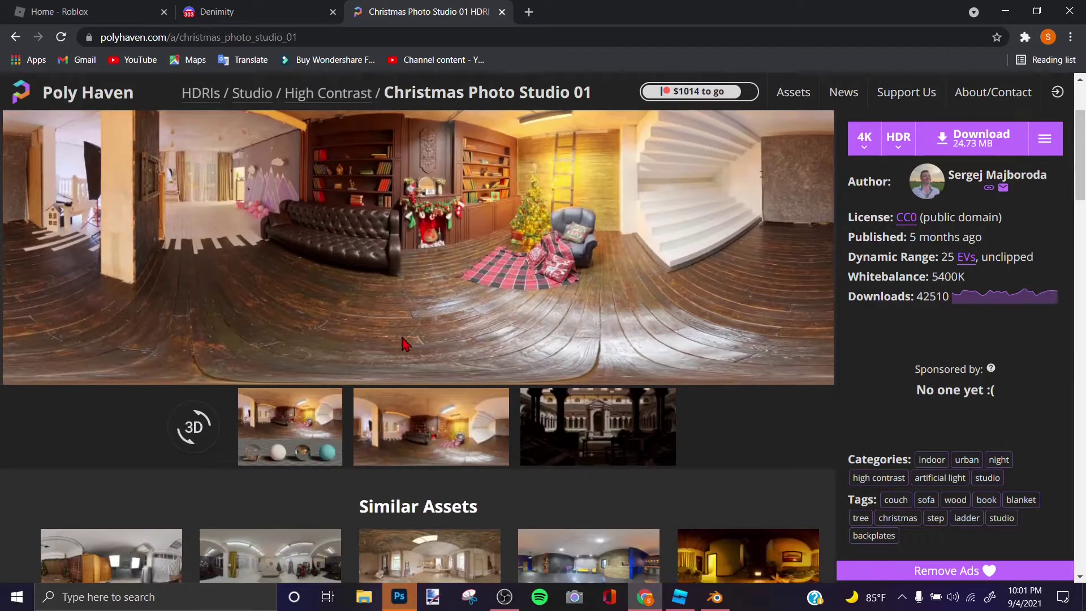
click(406, 344)
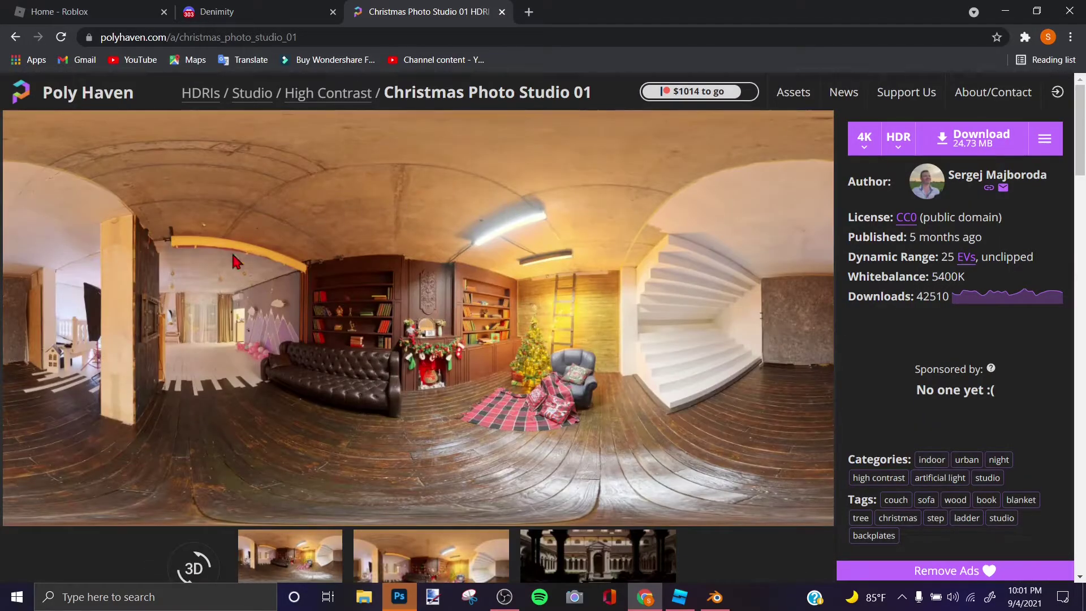
click(865, 138)
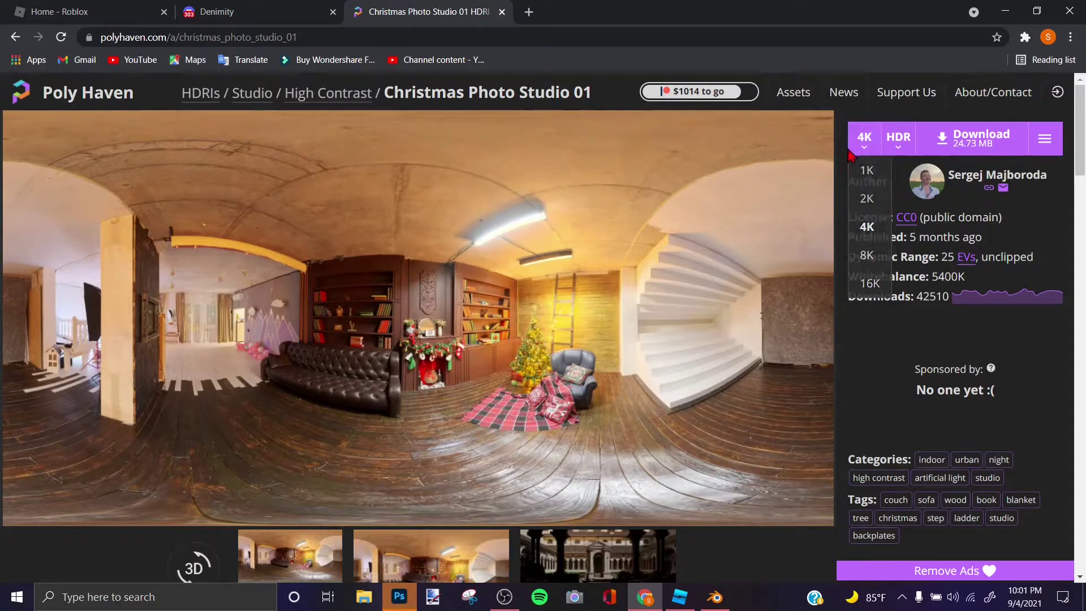
click(893, 137)
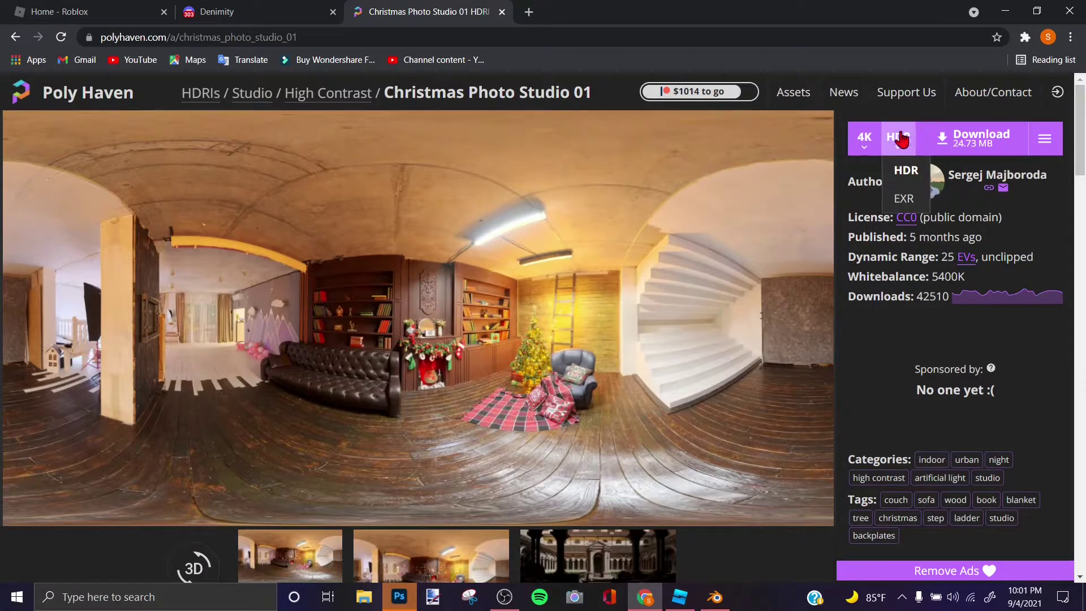
right_click(982, 139)
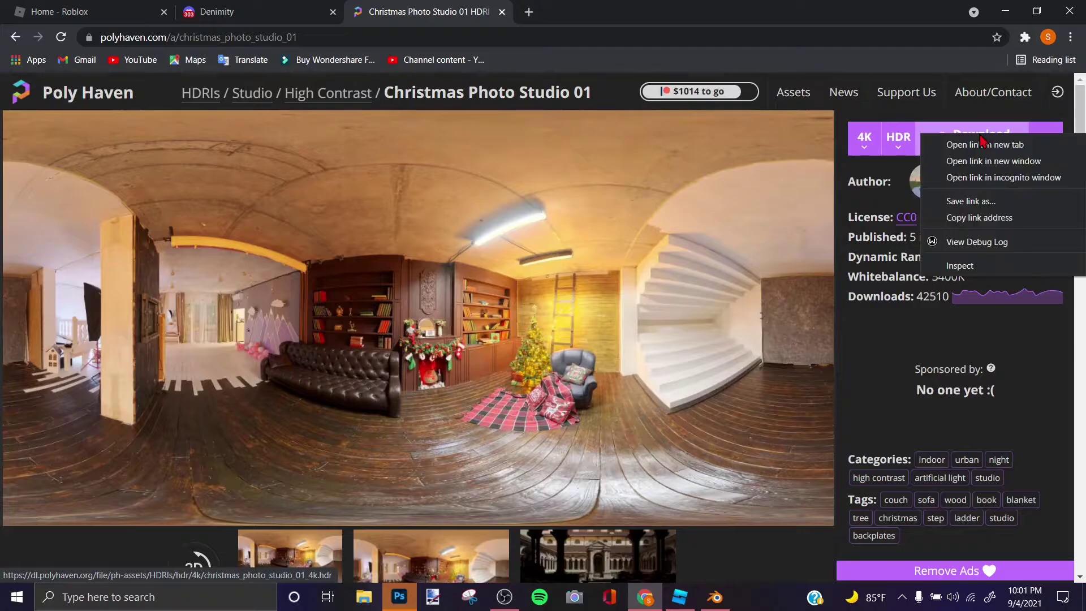
click(874, 205)
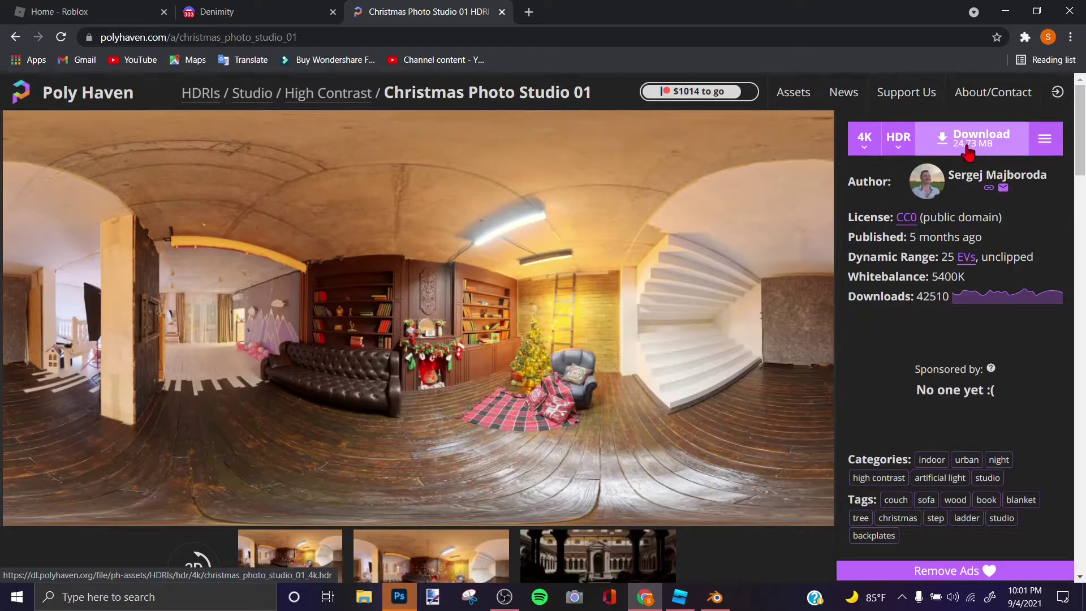
click(934, 153)
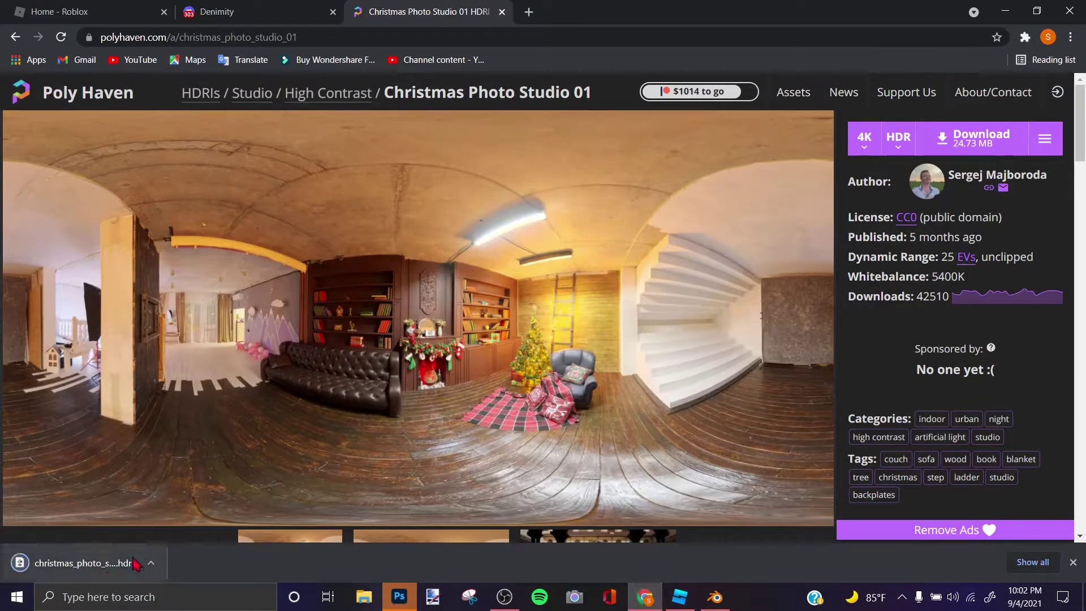
Step: Move the downloaded christmas_photo_studio_01_4k HDR file from the Downloads folder to Documents in File Explorer
click(85, 562)
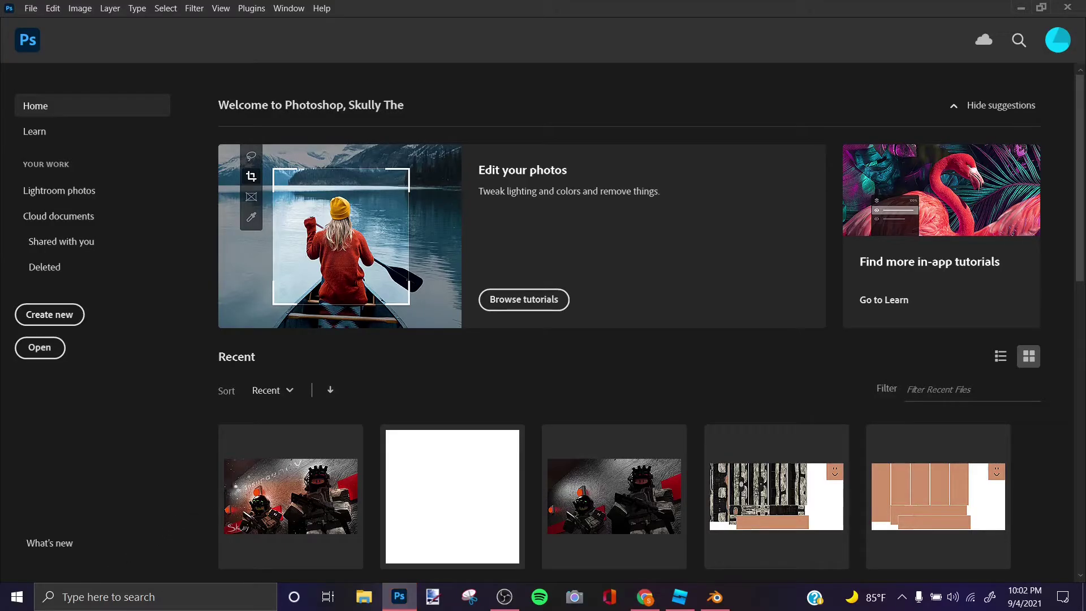
key(alt+Tab)
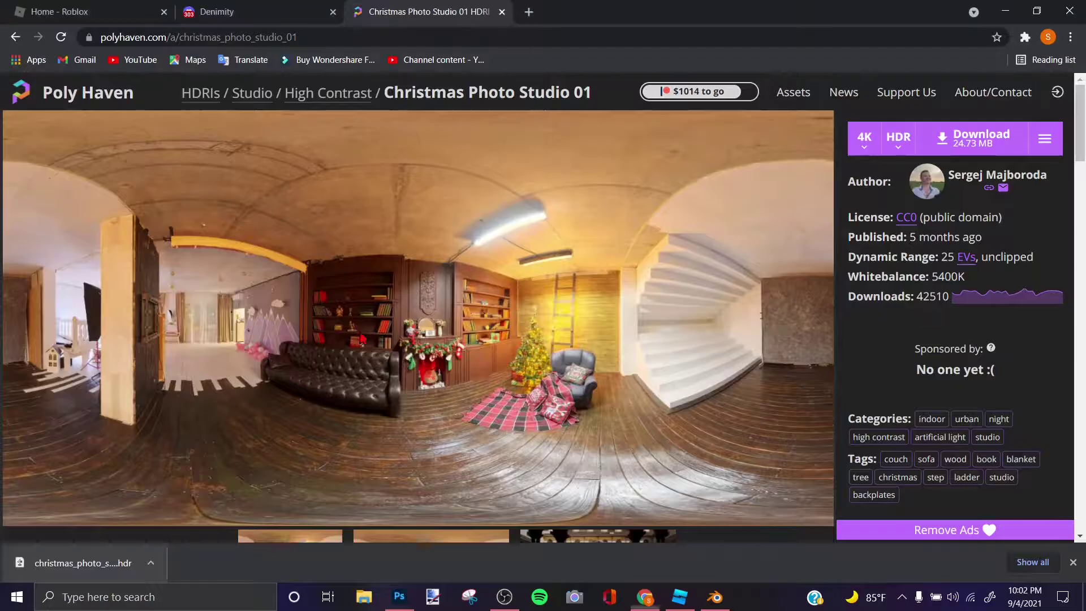
click(364, 598)
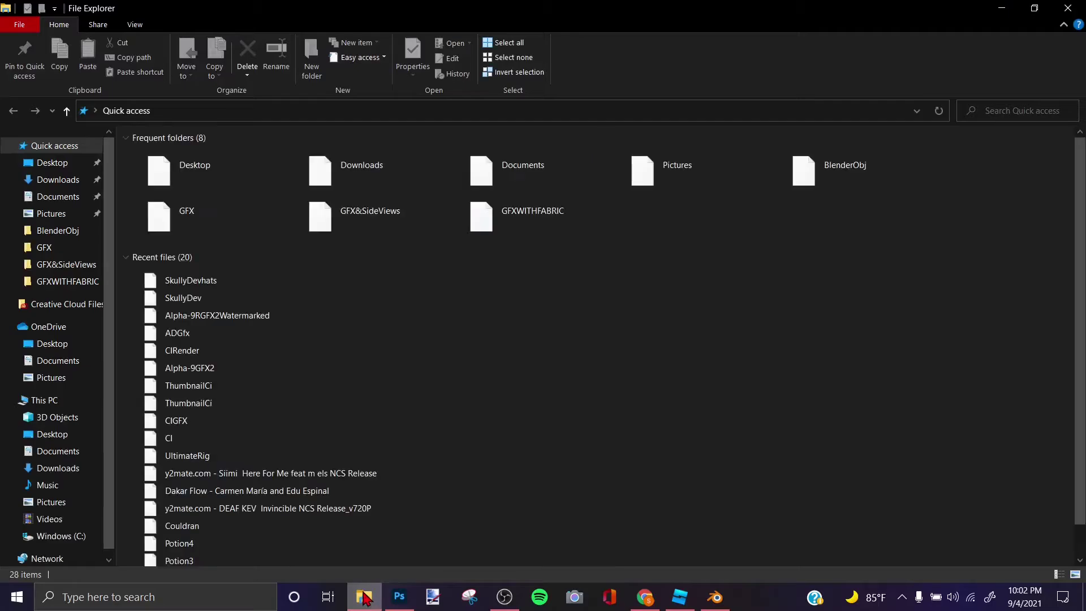
click(59, 180)
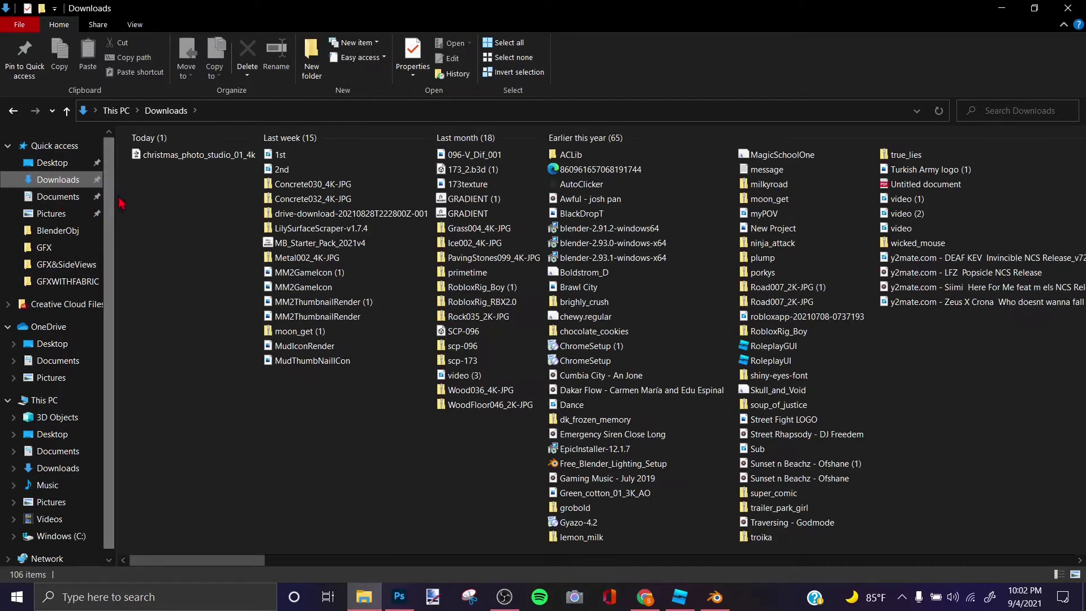
drag(180, 156, 54, 203)
click(55, 200)
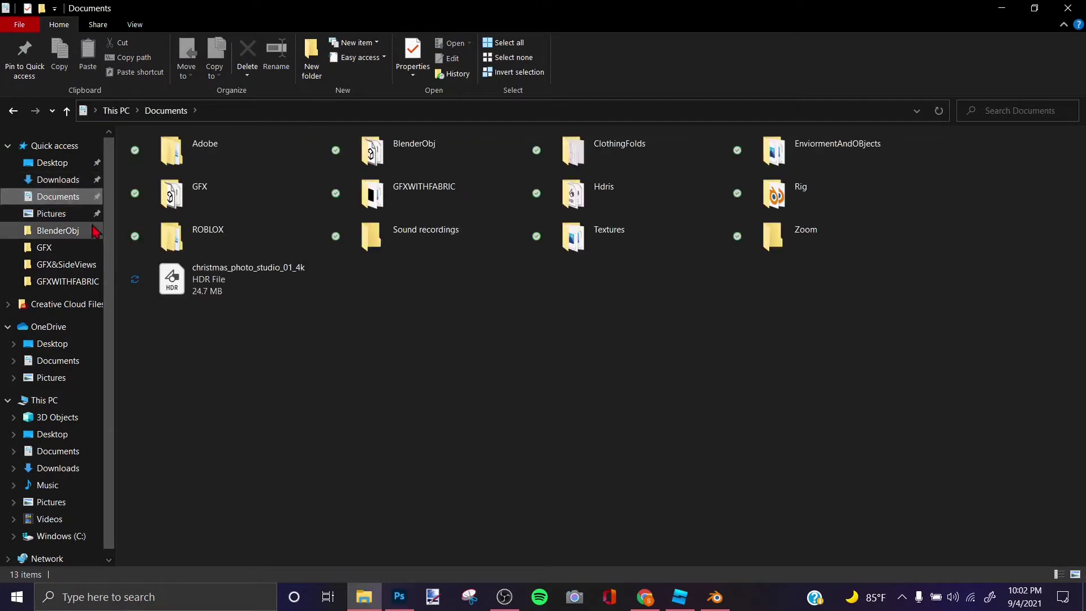
Step: Move christmas_photo_studio_01_4k from Documents into the Hdris folder, replacing the existing file of that name
drag(178, 300, 633, 198)
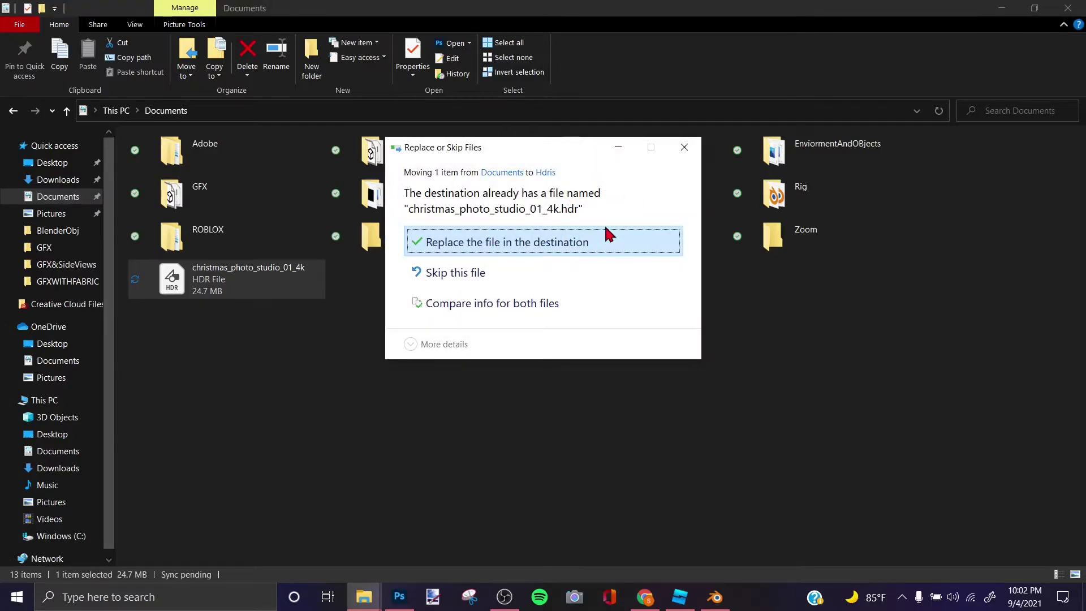
click(550, 246)
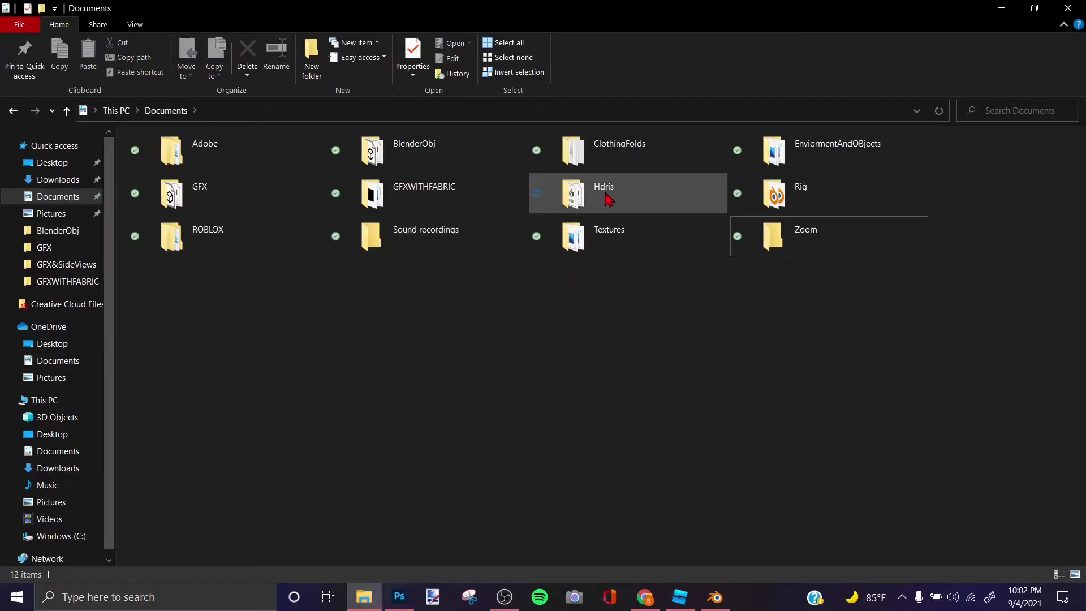
click(607, 198)
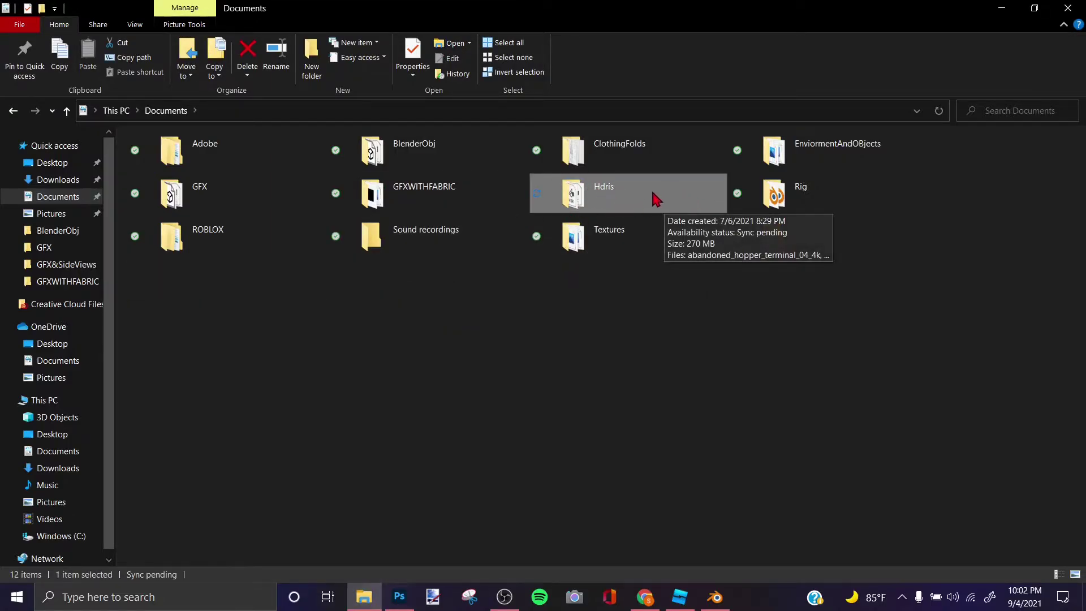
Step: Close the Christmas Photo Studio 01 page in Chrome and switch to Blender
key(alt+Tab)
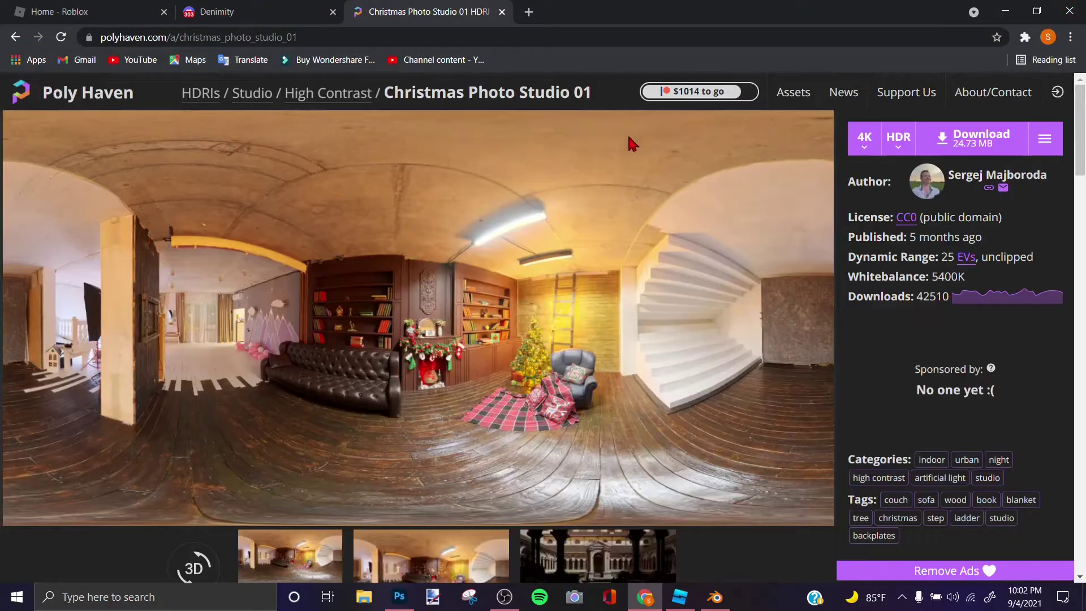
click(502, 12)
key(alt+Tab)
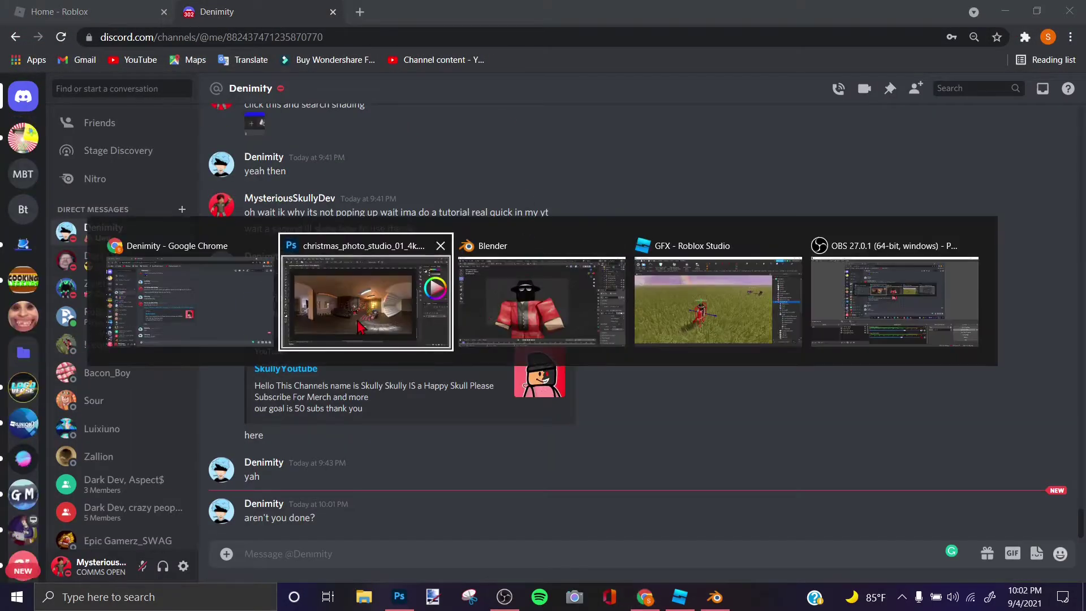
click(582, 328)
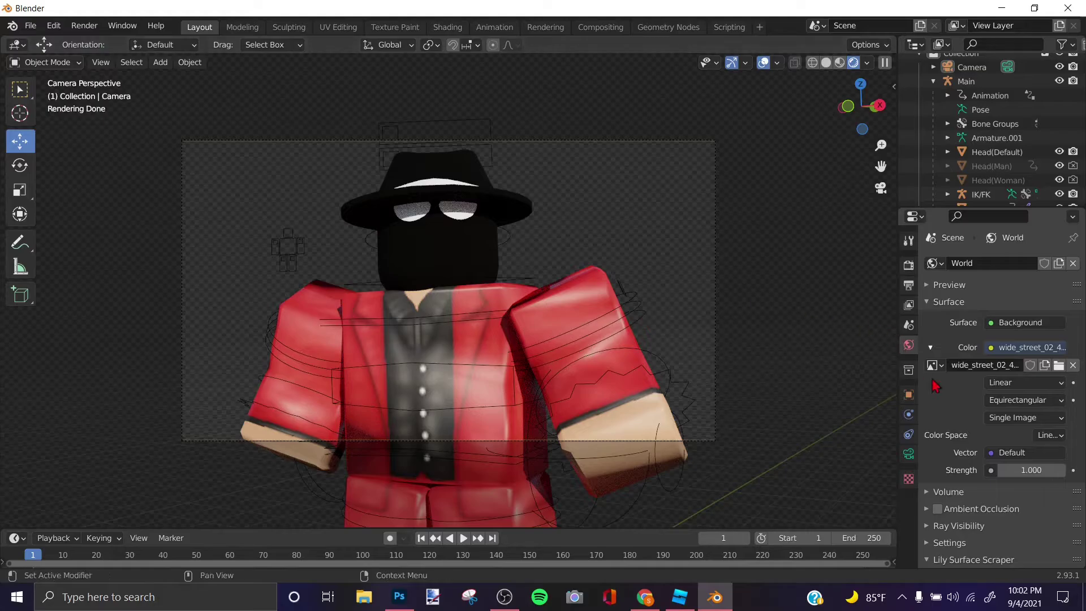
Step: Try christmas_photo_studio_01_4k.hdr and wide_street_01_4k.hdr as the world's environment texture
click(1057, 368)
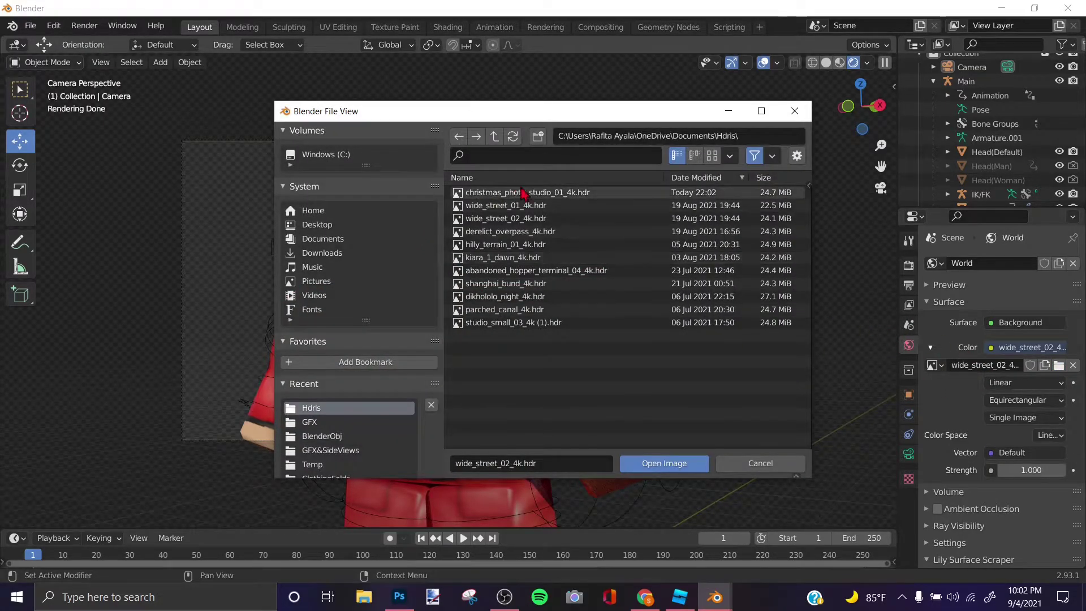
double_click(628, 194)
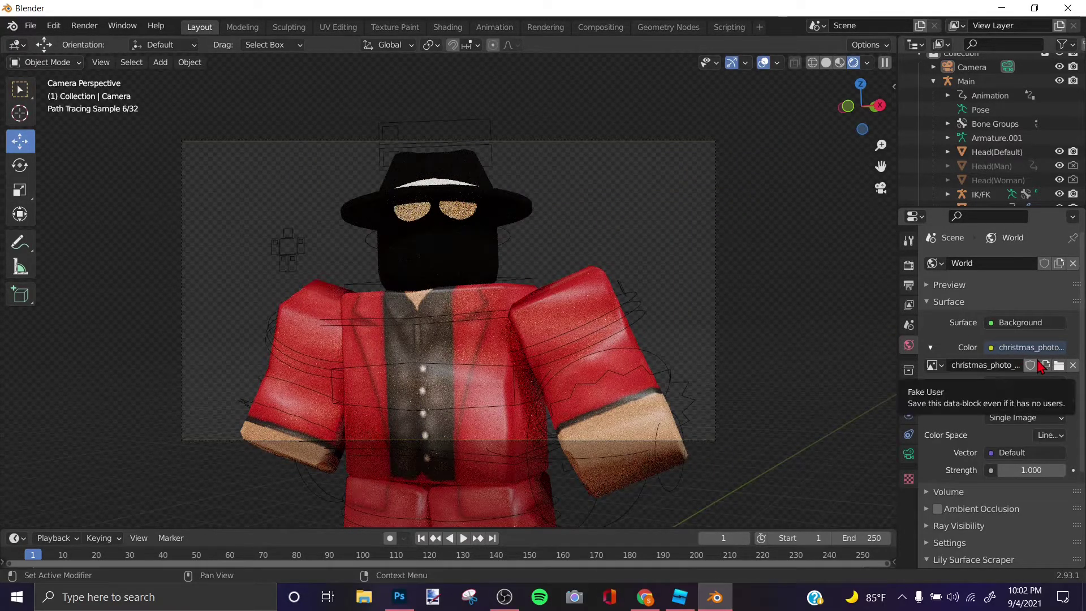
click(1058, 364)
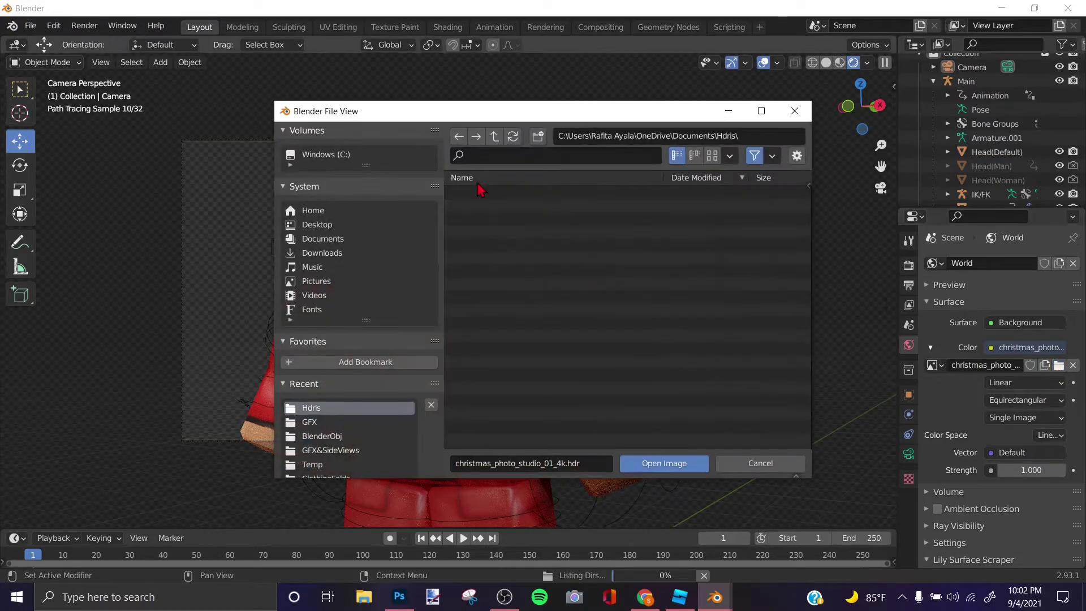
double_click(481, 206)
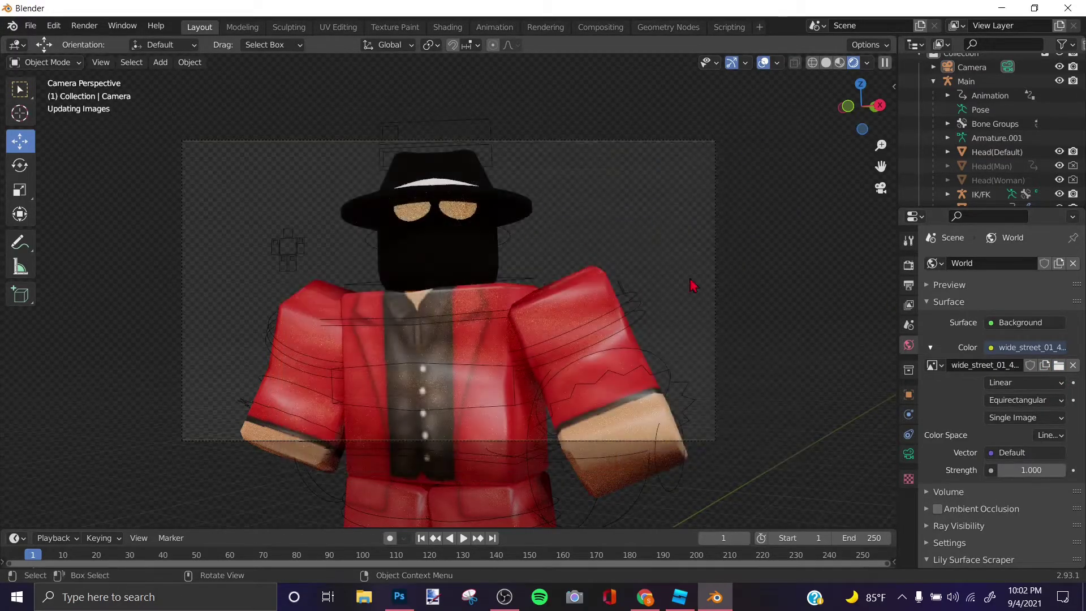
Step: Load wide_street_02_4k.hdr from the Hdris folder as the world's environment texture
click(1058, 365)
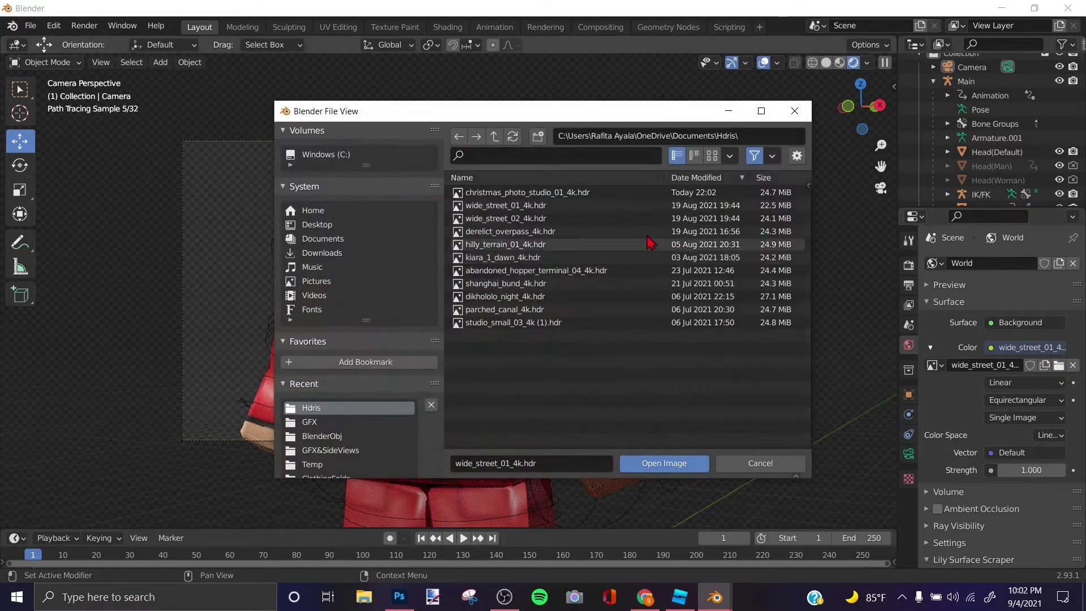
click(557, 218)
double_click(561, 219)
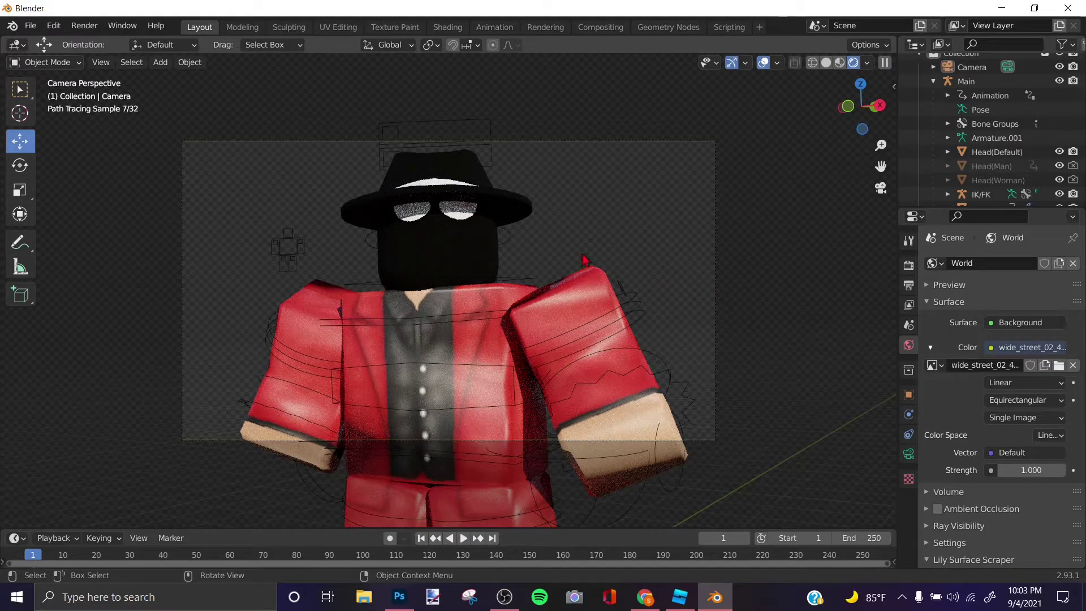
drag(718, 376, 322, 241)
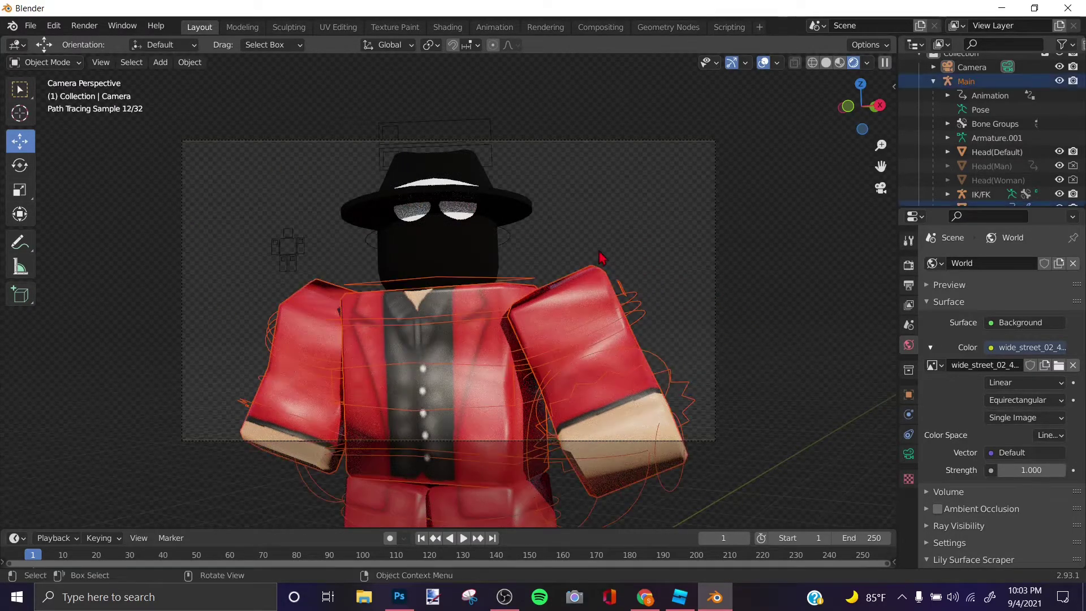
click(604, 254)
key(alt+Tab)
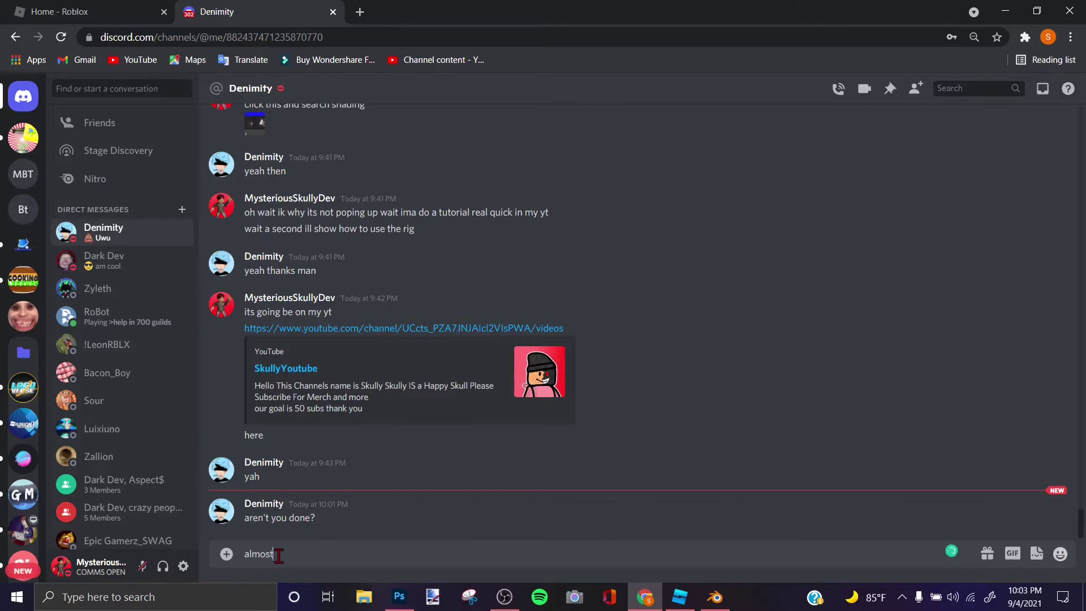
key(alt+Tab)
key(alt+Tab)
key(Escape)
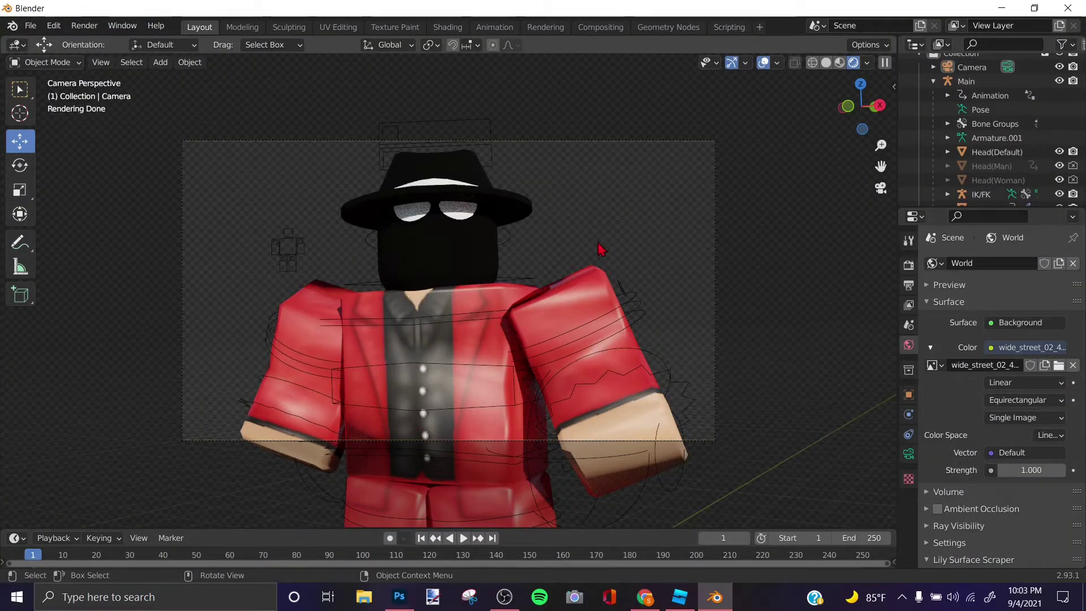
Step: Add a general Compositing workspace and enable the use of nodes for the scene
click(760, 28)
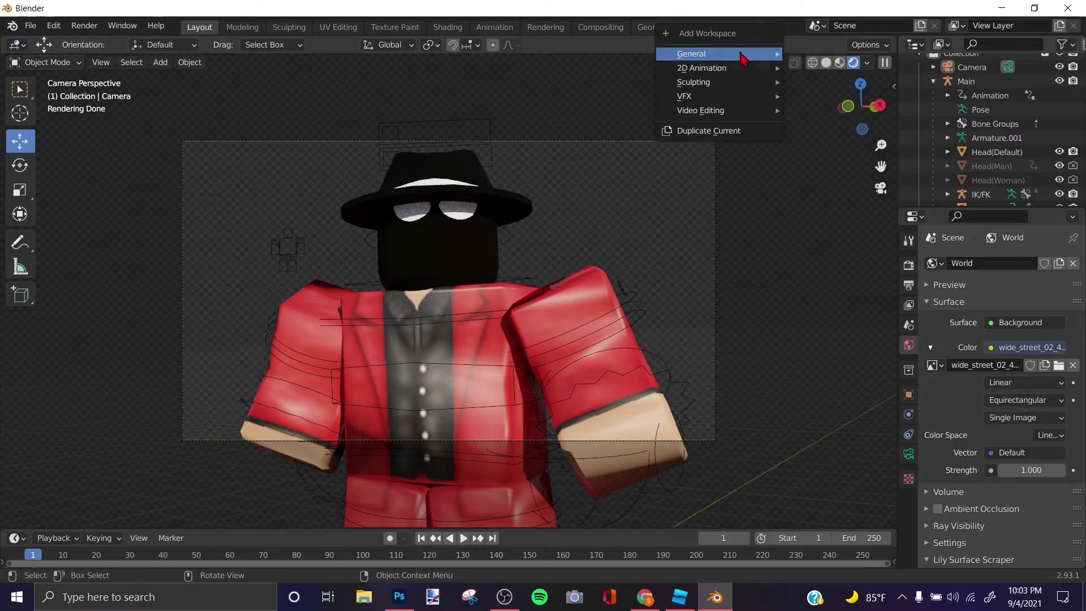
mouse_move(779, 53)
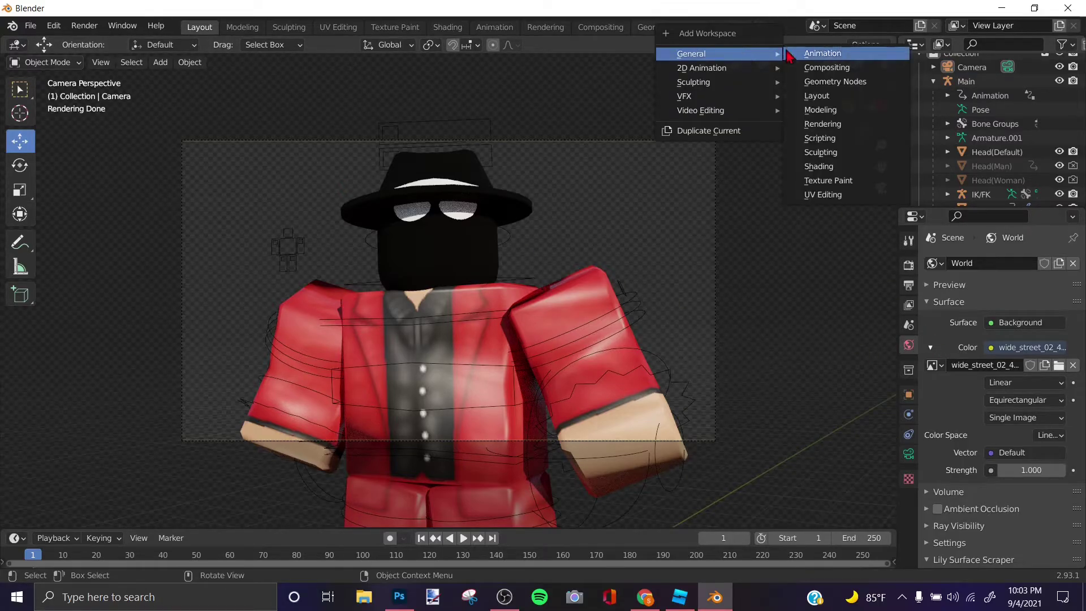
click(815, 69)
click(170, 45)
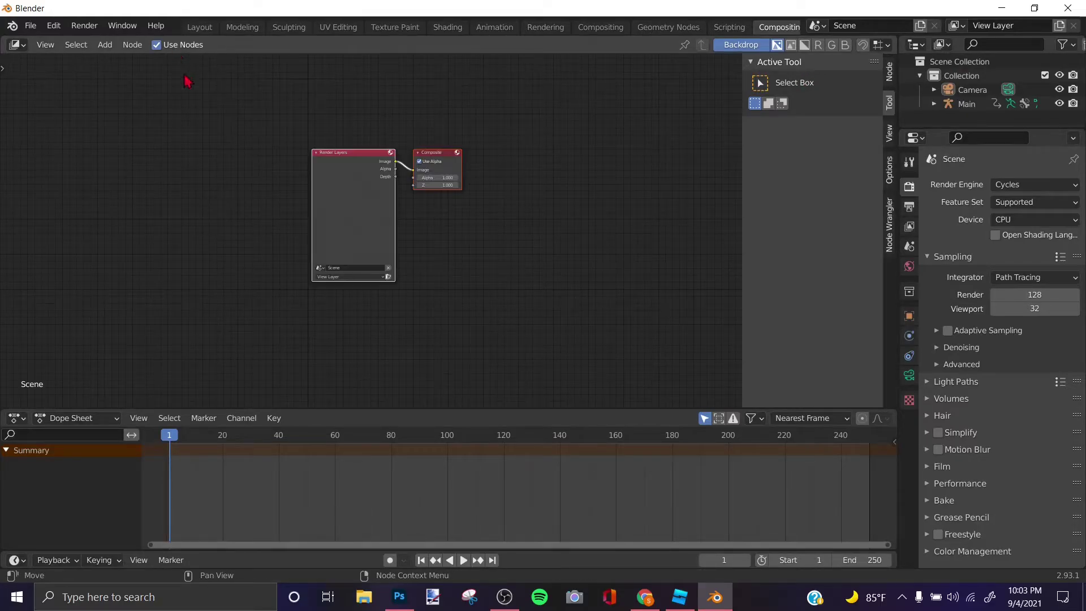
scroll(364, 170, up, 3)
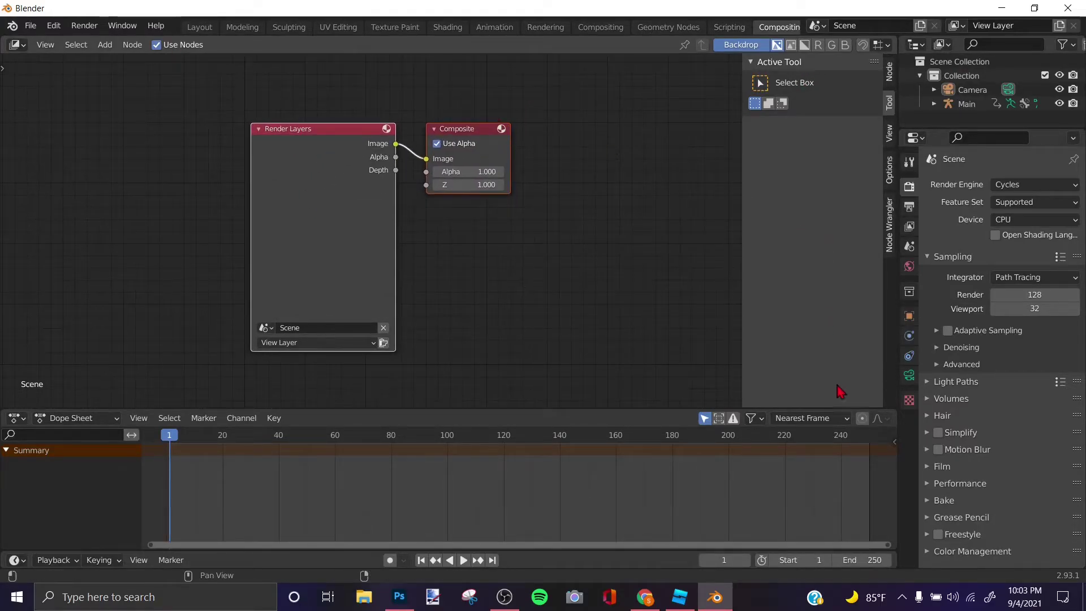
Step: Enable the Denoising Data pass in the view layer properties
click(910, 208)
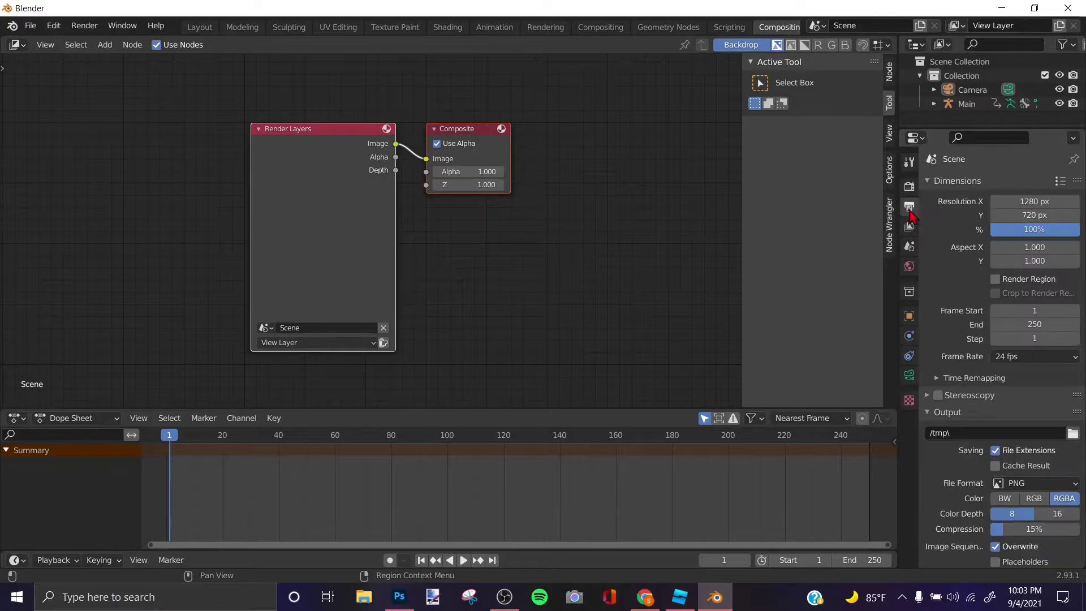
scroll(1049, 255, down, 2)
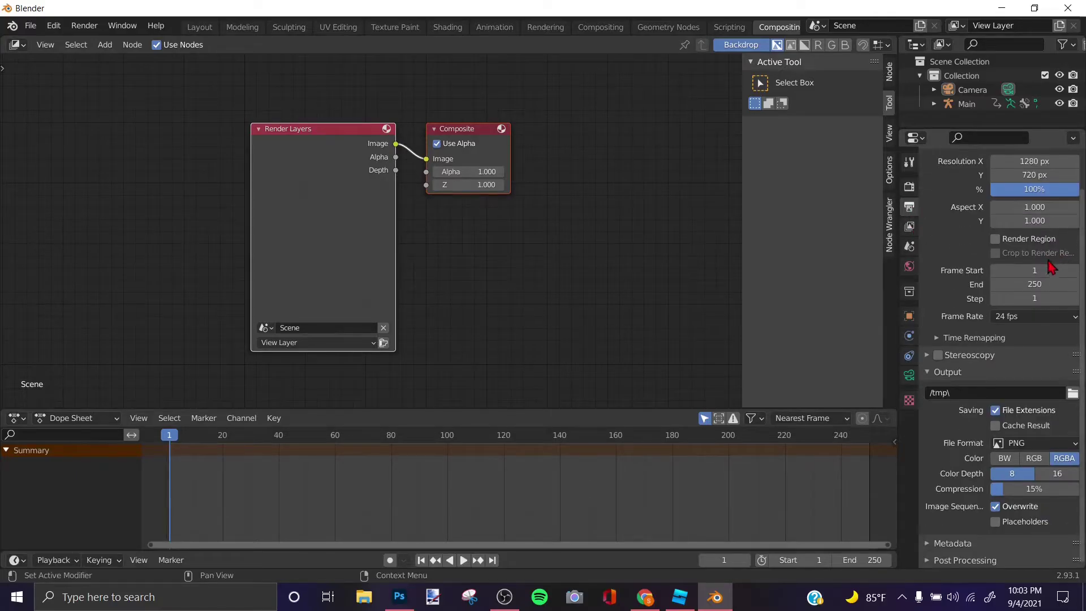
click(910, 227)
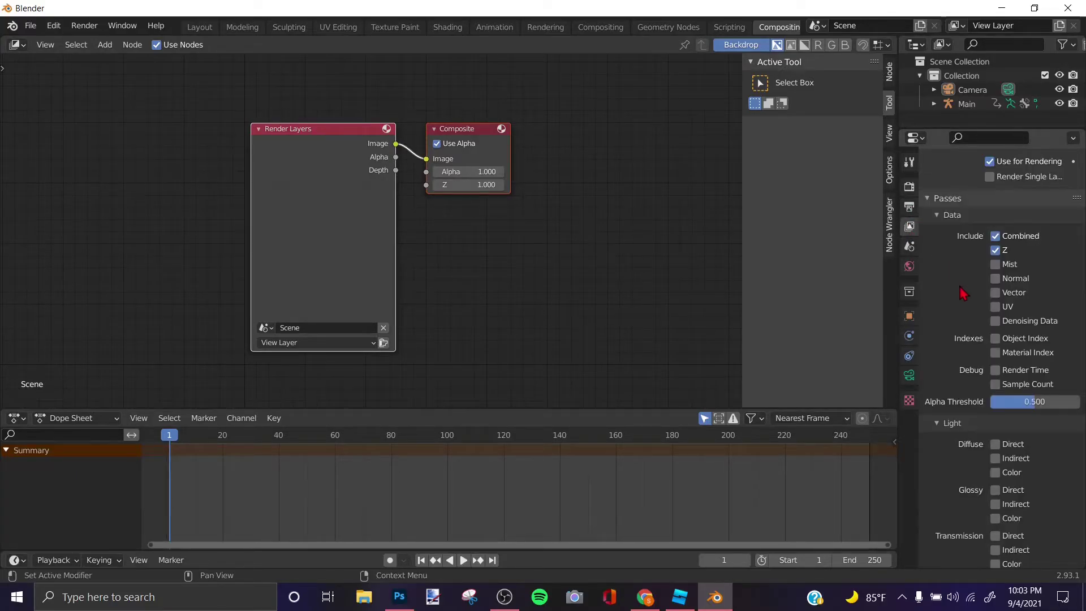
click(996, 321)
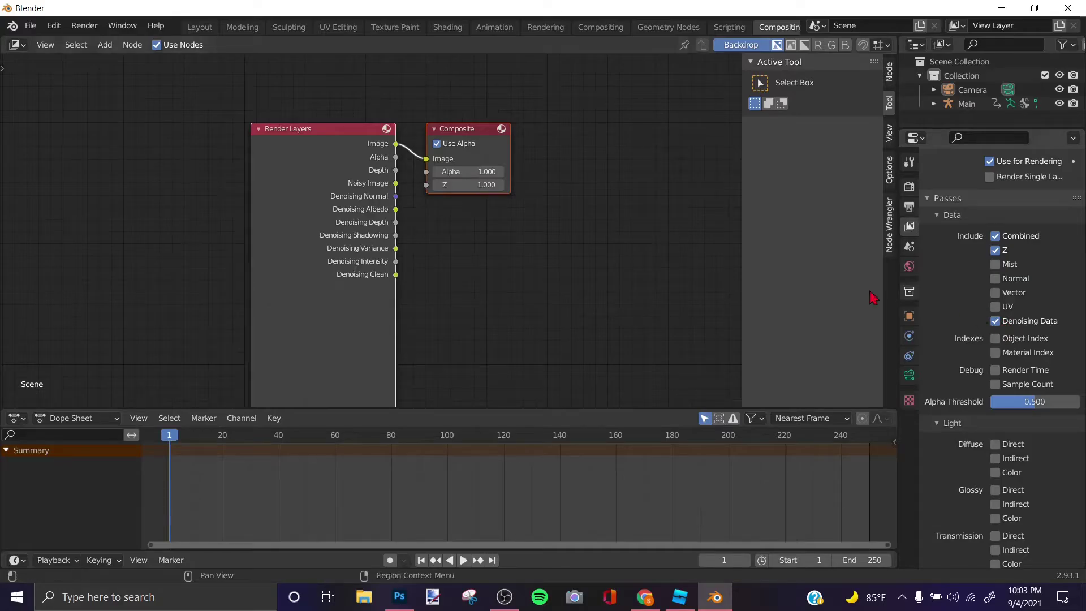
Step: Add a Denoise node and insert it on the link between Render Layers and Composite
scroll(520, 230, down, 1)
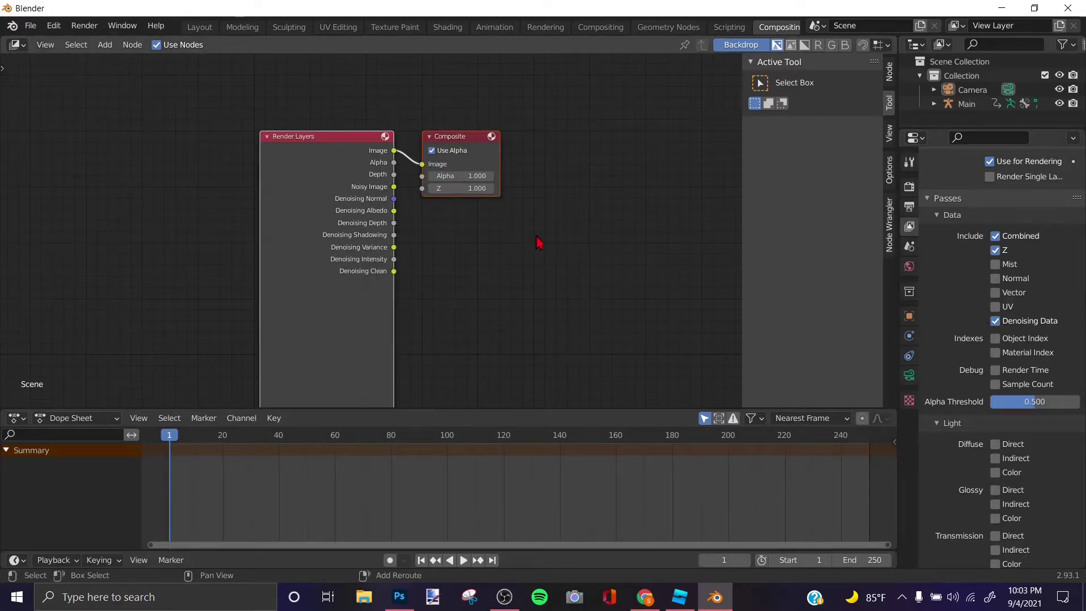
key(shift+a)
click(520, 229)
text(de)
key(Down)
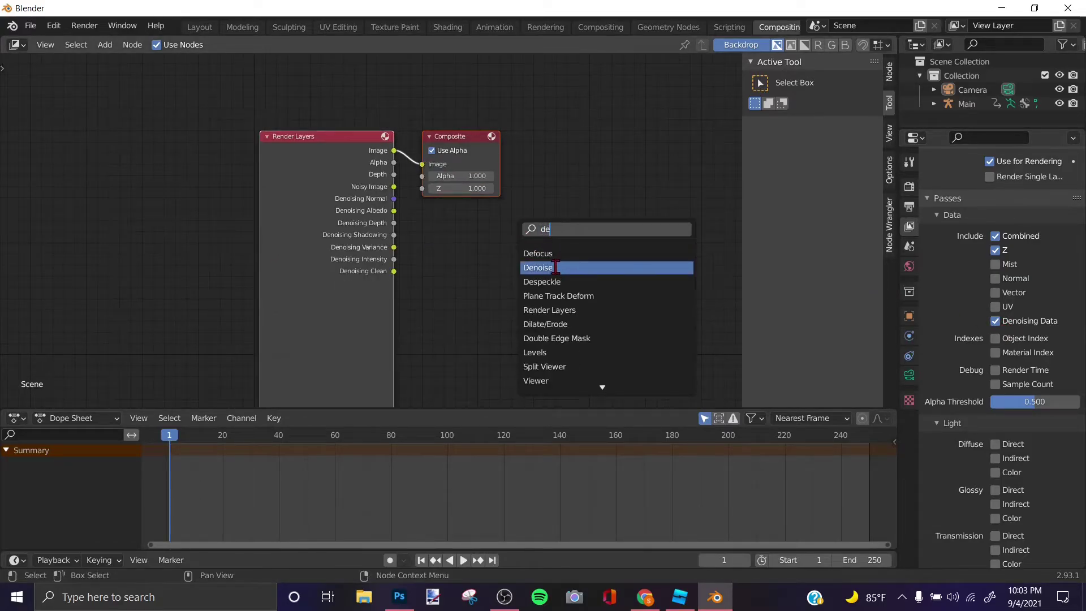
key(Return)
click(449, 205)
scroll(448, 205, up, 2)
middle_drag(448, 206, 318, 246)
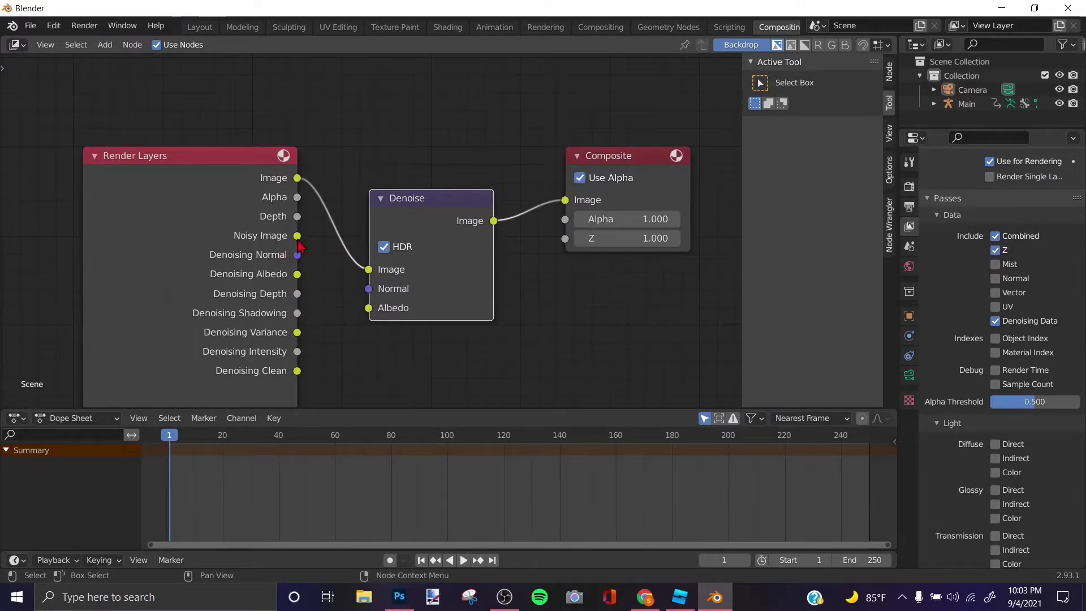
Step: Connect Render Layers' Noisy Image, Denoising Normal and Denoising Albedo outputs to the Denoise node's Image, Normal and Albedo inputs
drag(297, 237, 373, 272)
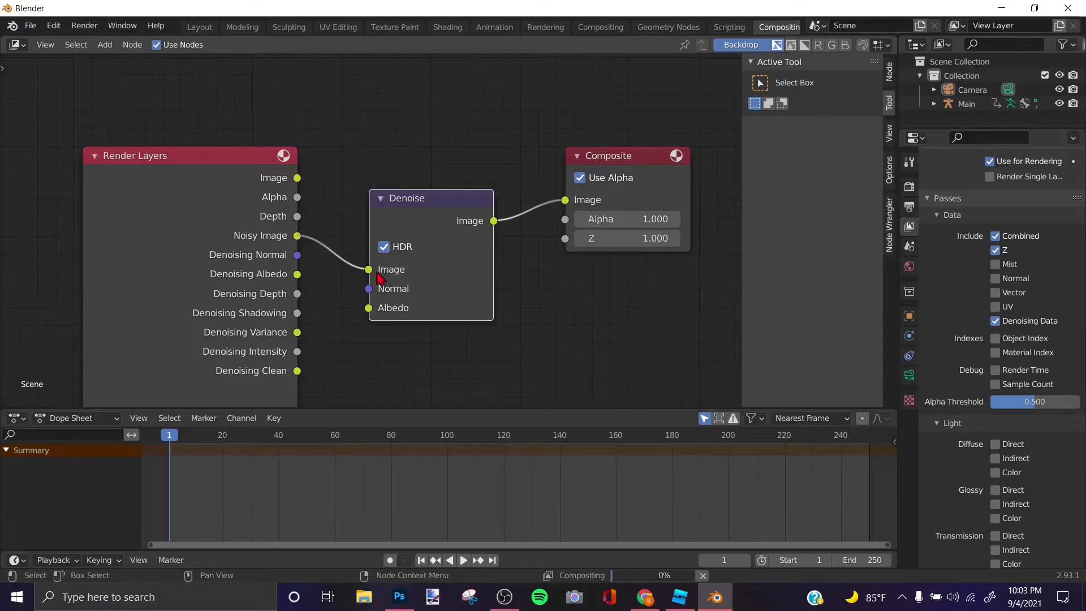
drag(297, 255, 370, 294)
drag(297, 274, 334, 308)
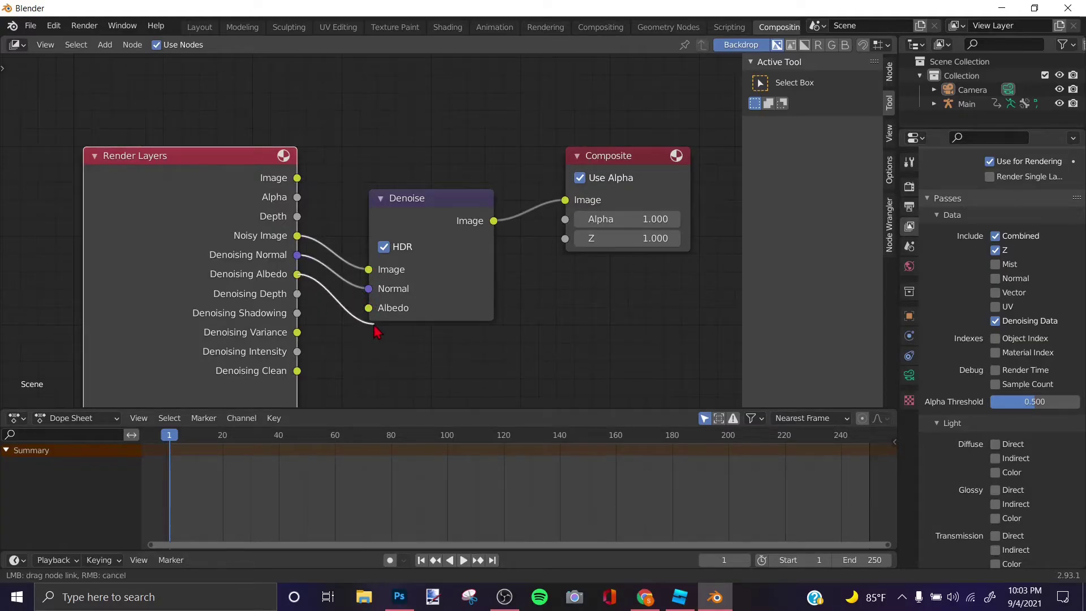
scroll(633, 205, up, 2)
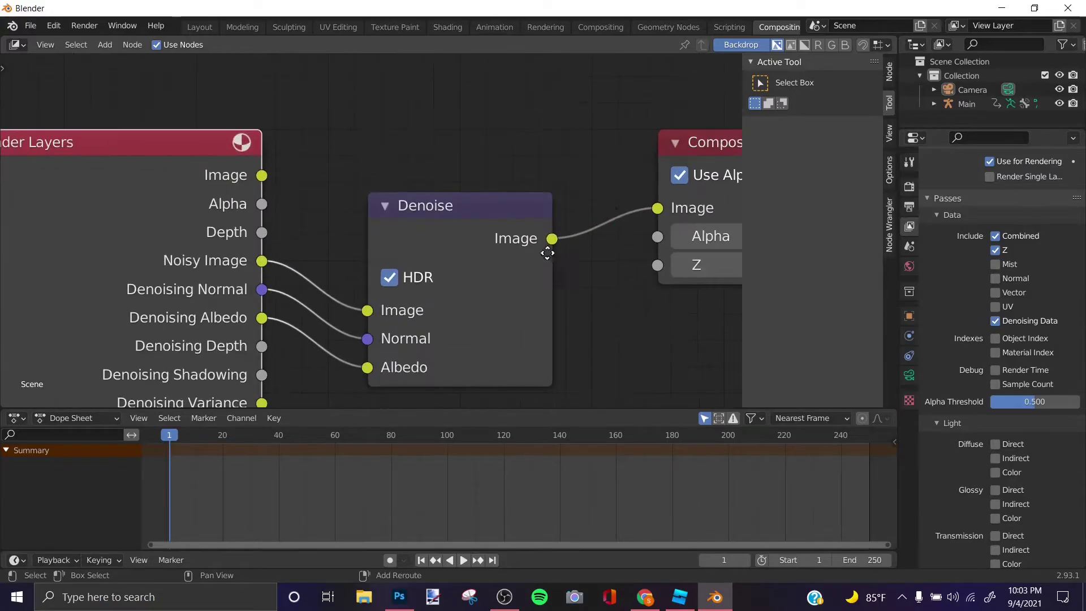
scroll(478, 283, down, 3)
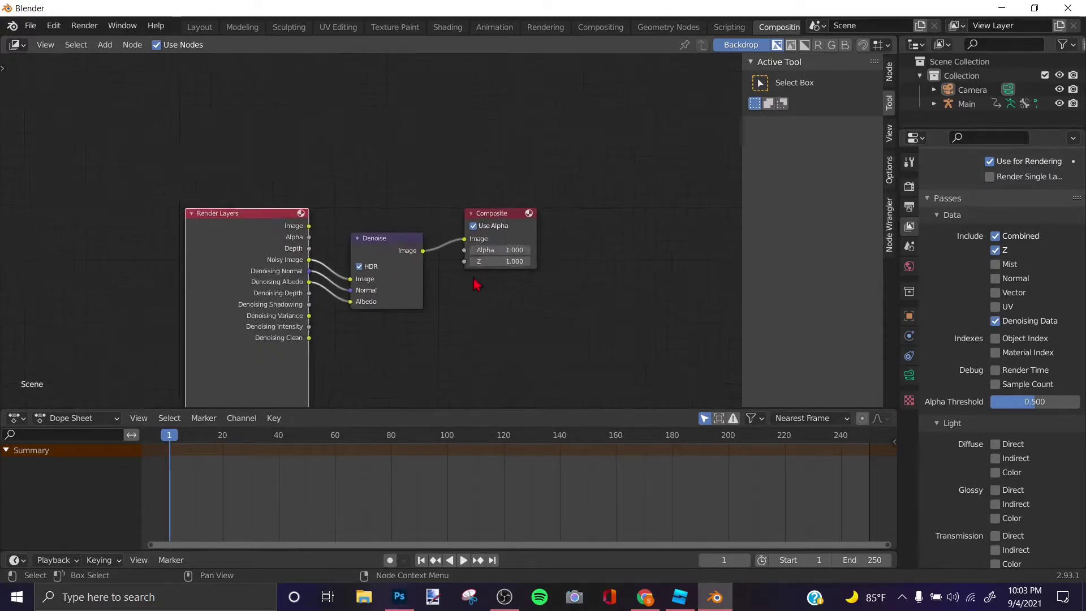
Step: Return to the Layout workspace and render the still image from the camera view
scroll(568, 260, up, 1)
scroll(428, 260, down, 2)
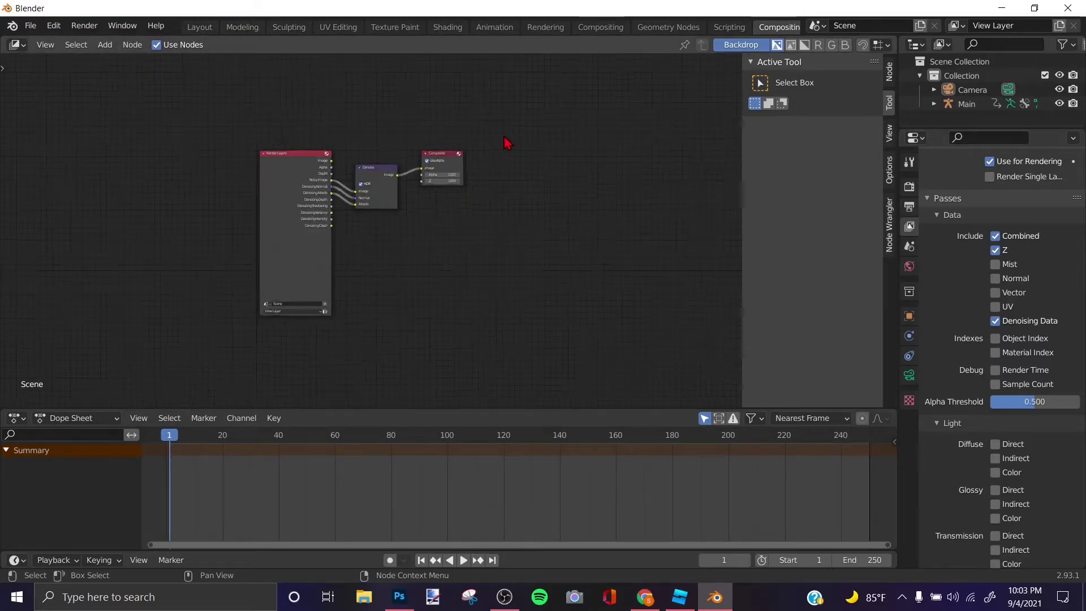
scroll(477, 167, up, 3)
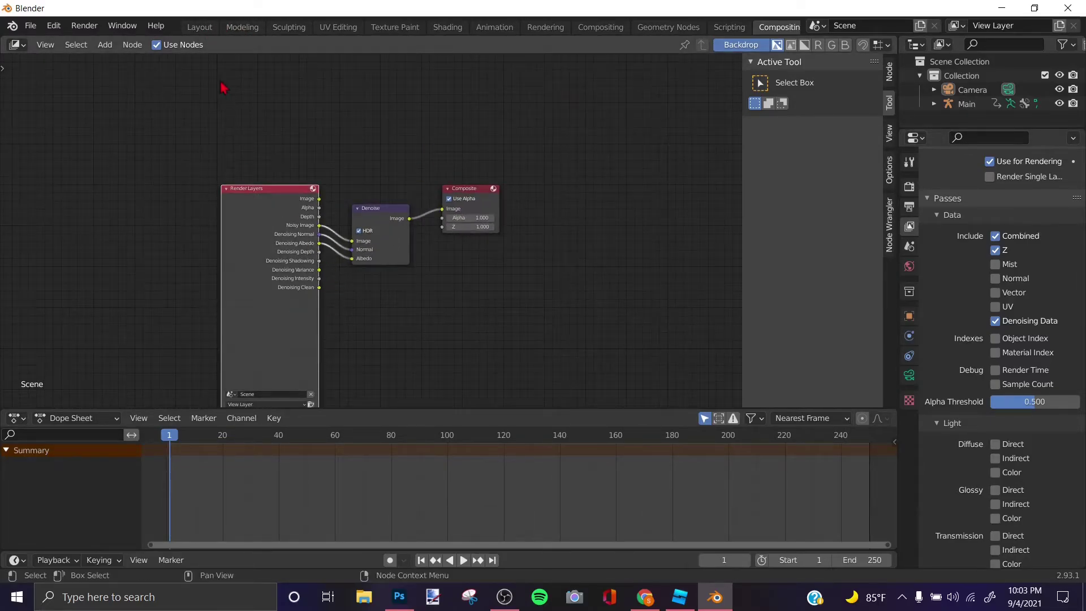
click(200, 27)
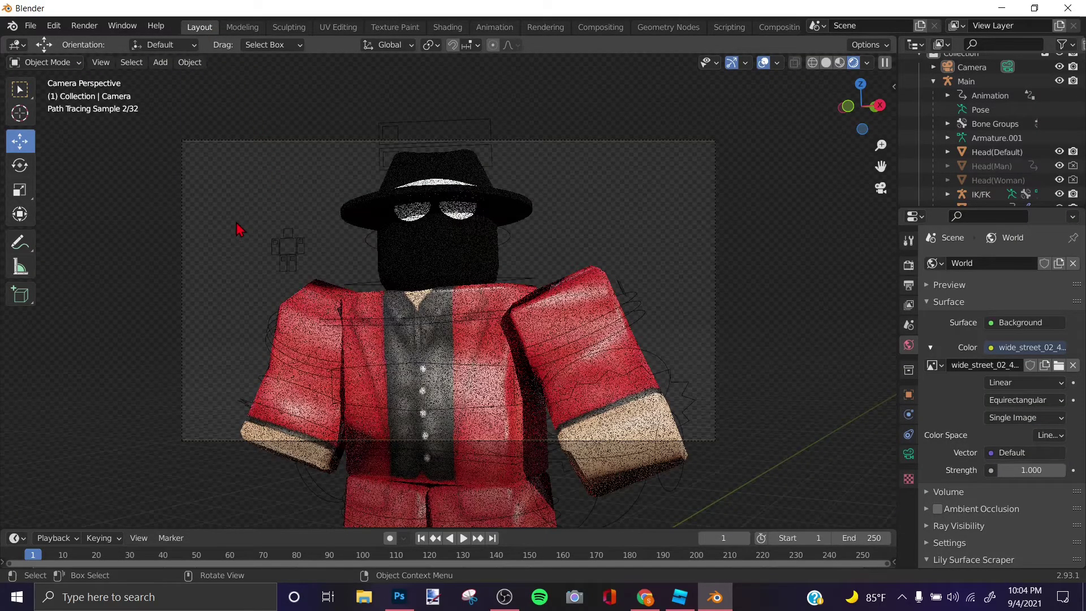
scroll(789, 35, down, 1)
scroll(789, 35, down, 1)
scroll(211, 97, up, 4)
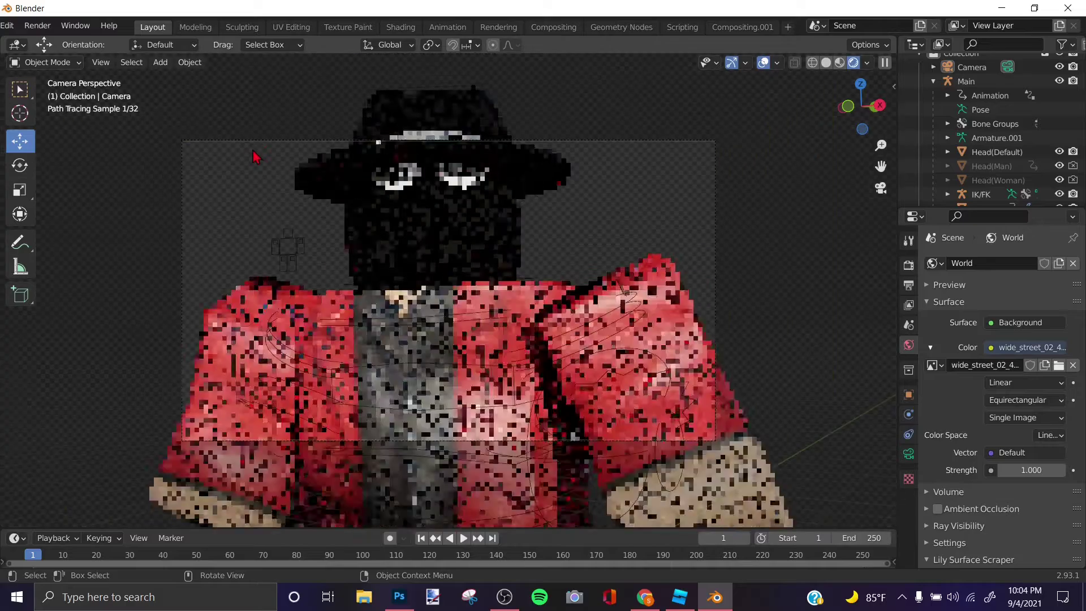
scroll(259, 159, down, 2)
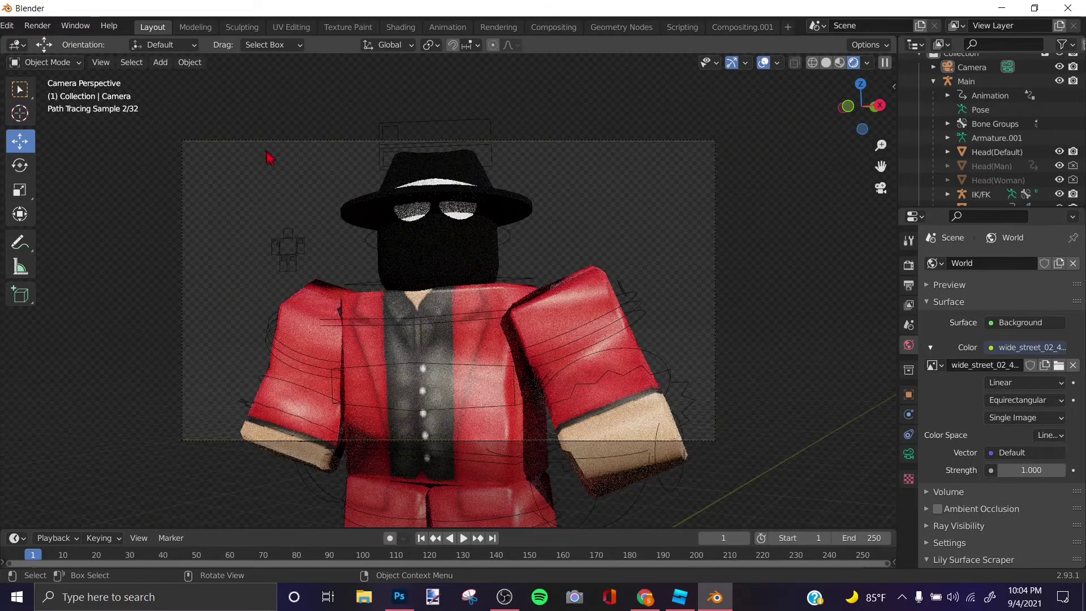
click(29, 26)
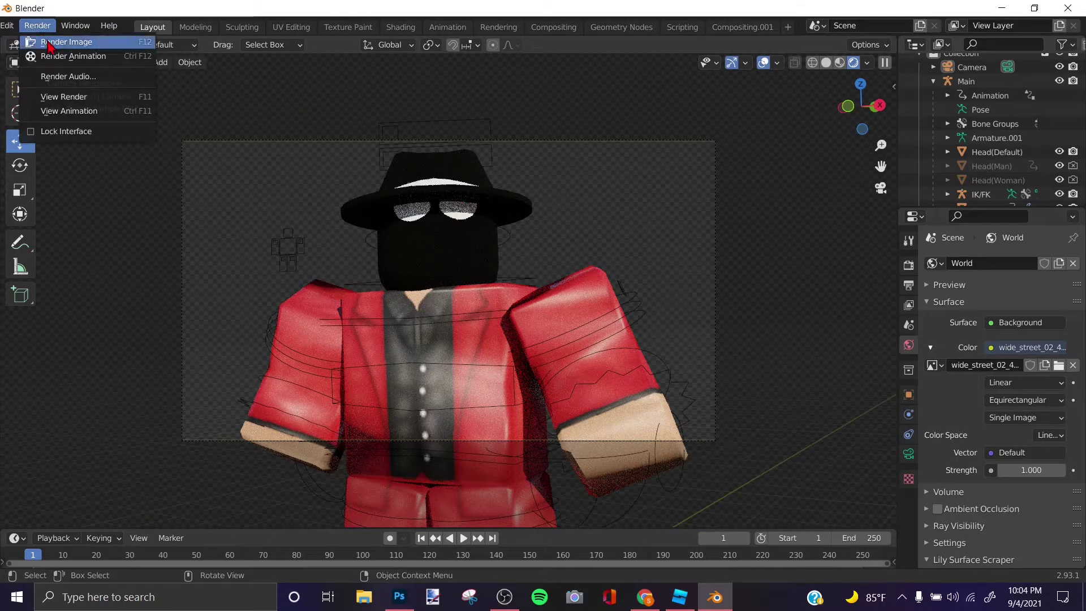
click(47, 42)
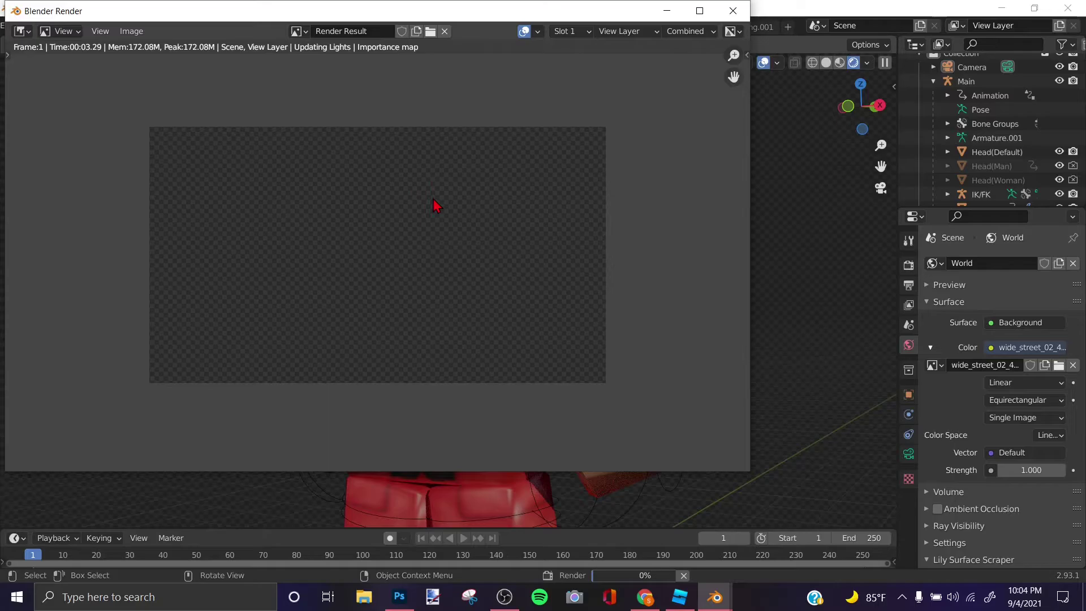
Step: Switch to Photoshop and open its home screen
key(alt+Tab)
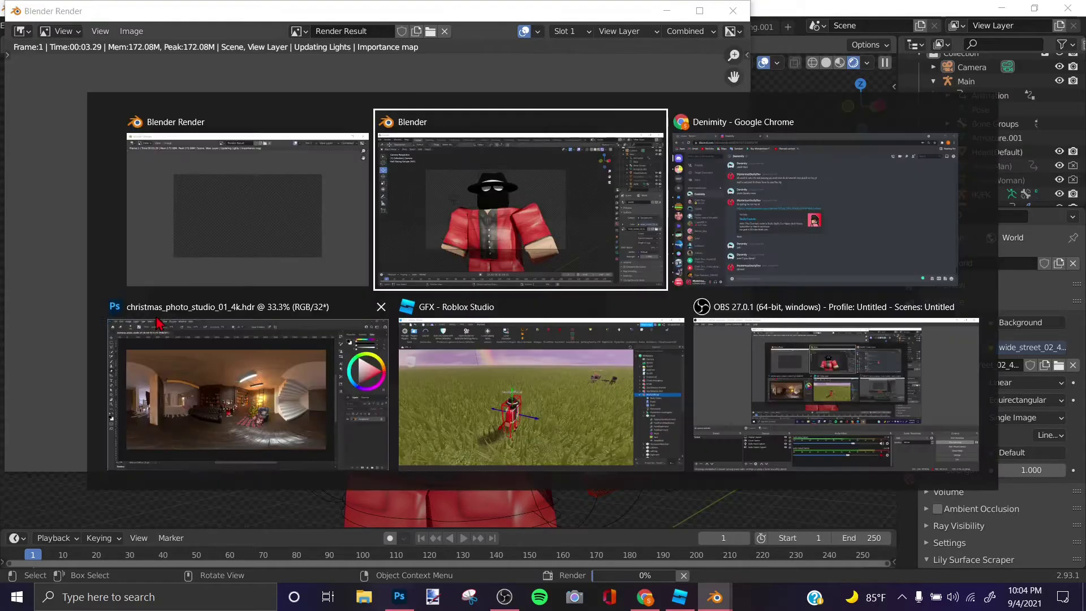
click(315, 394)
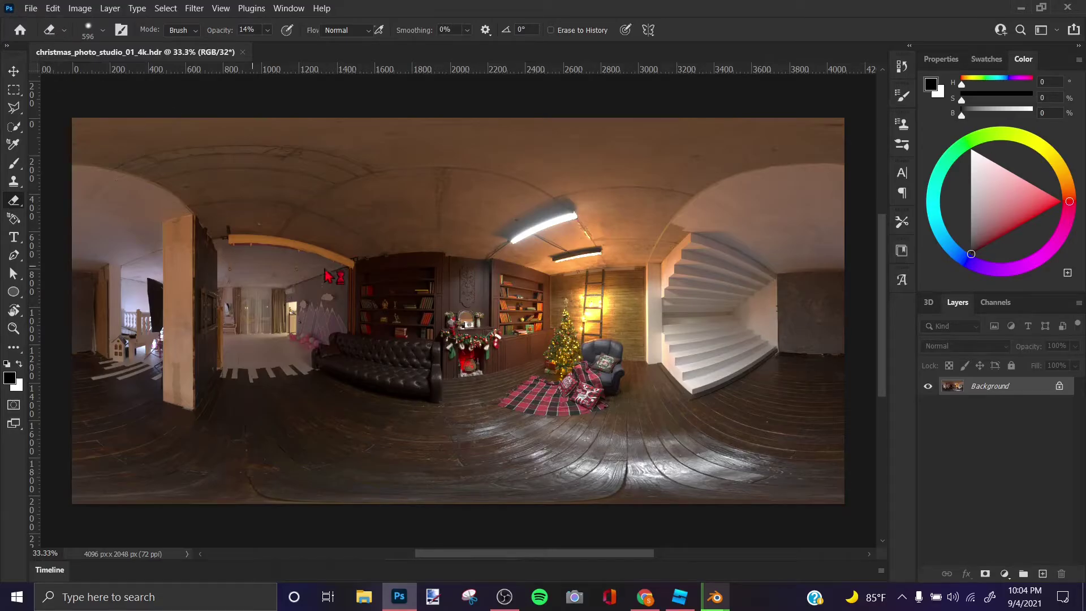
click(20, 31)
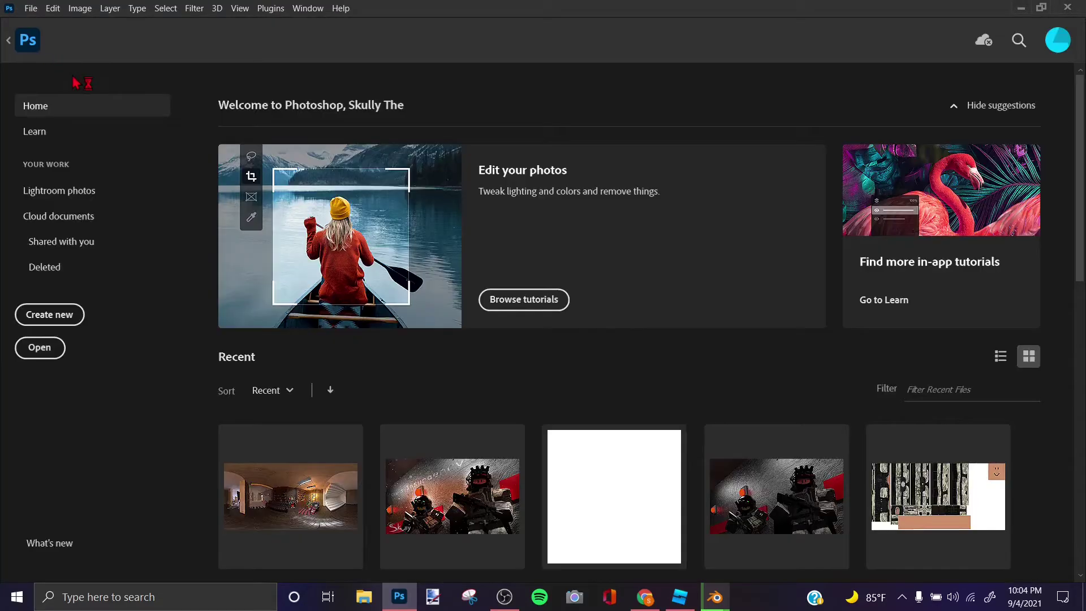
Step: Switch to the GFX project in Roblox Studio, close it, and return to Photoshop
key(alt+Tab)
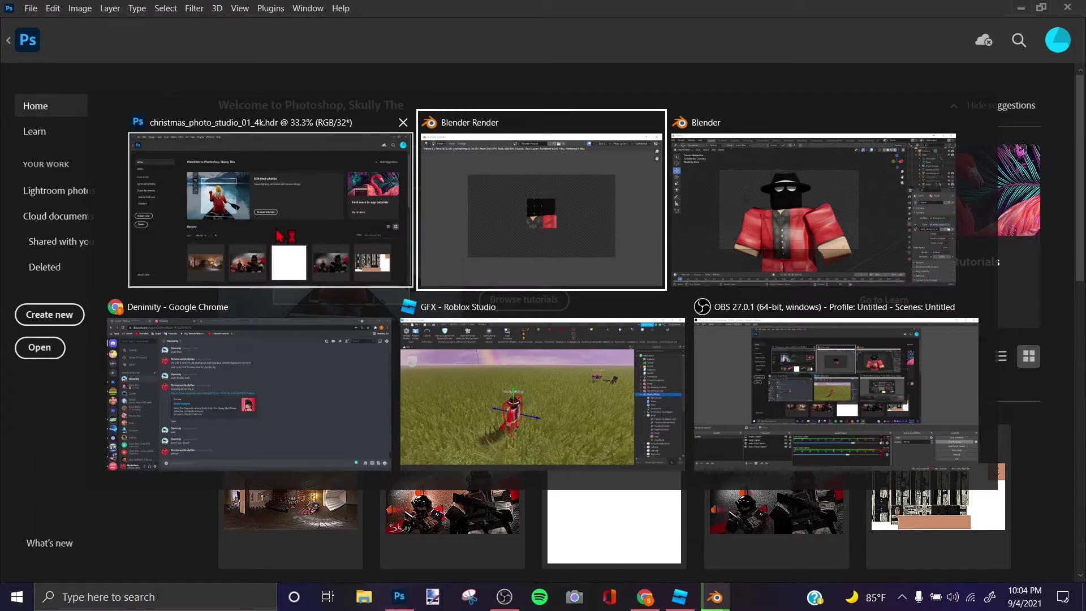
key(alt+Tab)
key(alt+Tab)
key(alt+Tab)
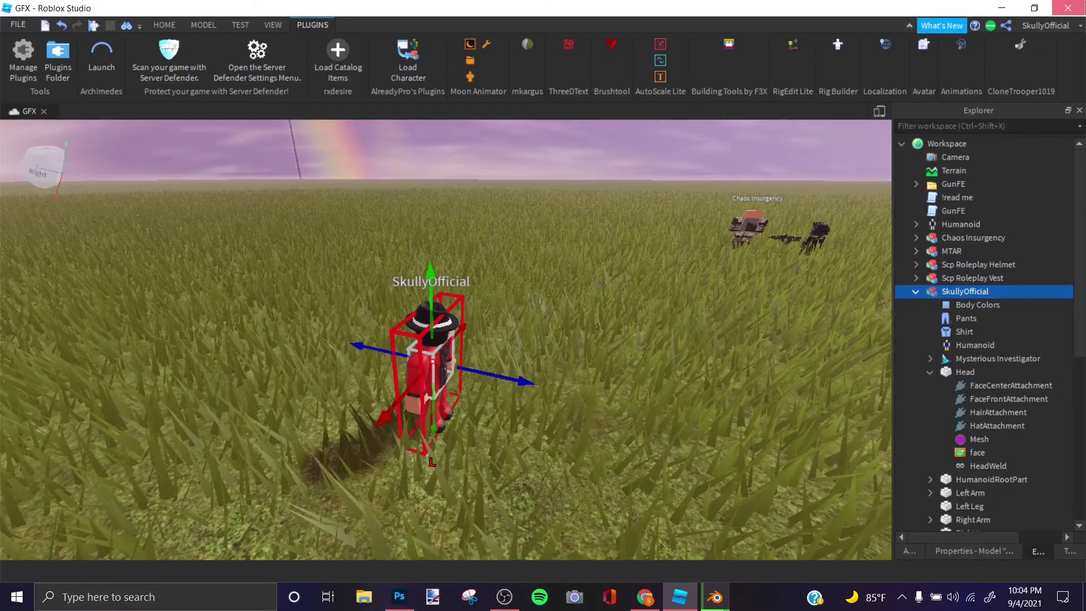
key(alt+Tab)
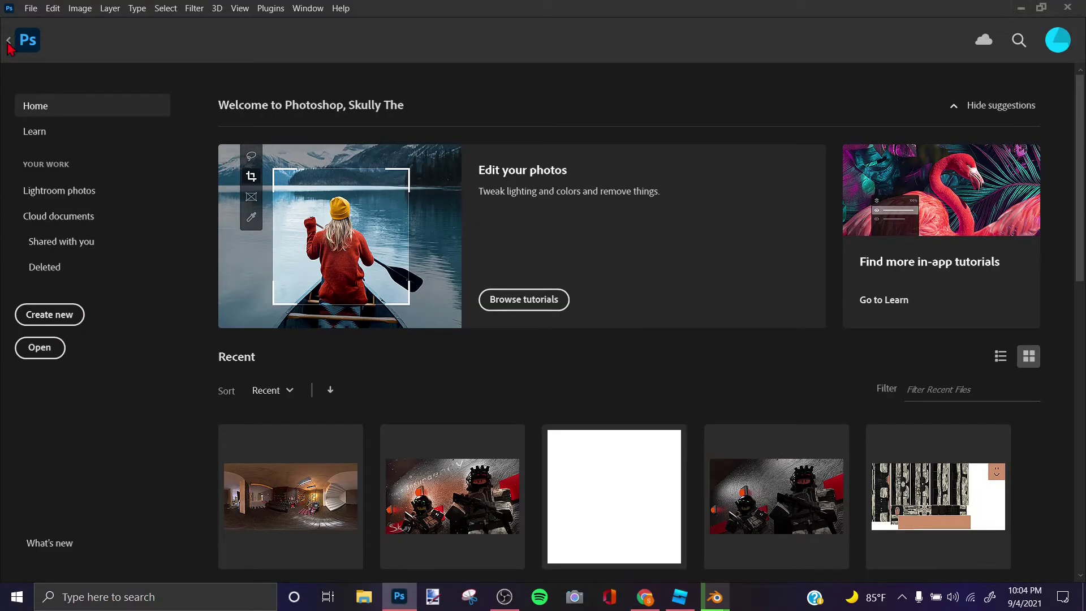
Step: Leave Photoshop's home screen and close the christmas_photo_studio_01_4k.hdr document
click(8, 43)
key(alt+Tab)
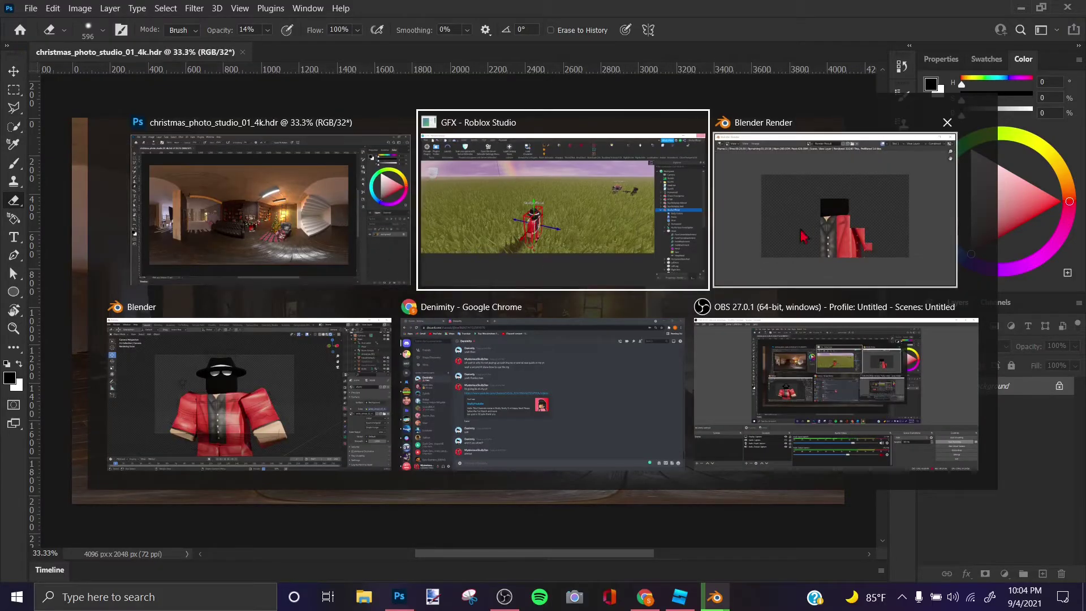
click(248, 226)
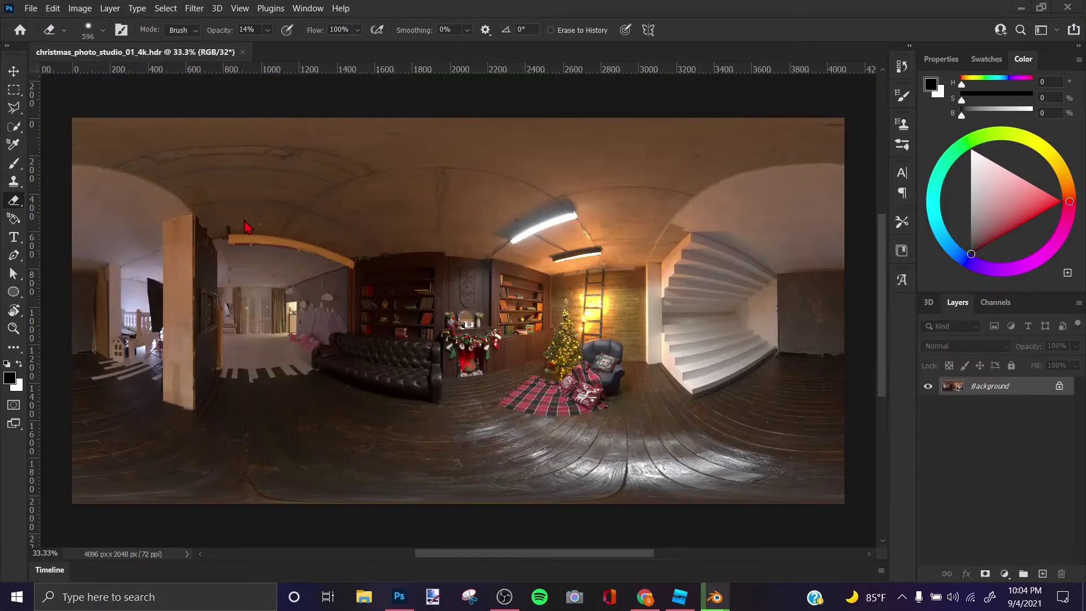
click(242, 53)
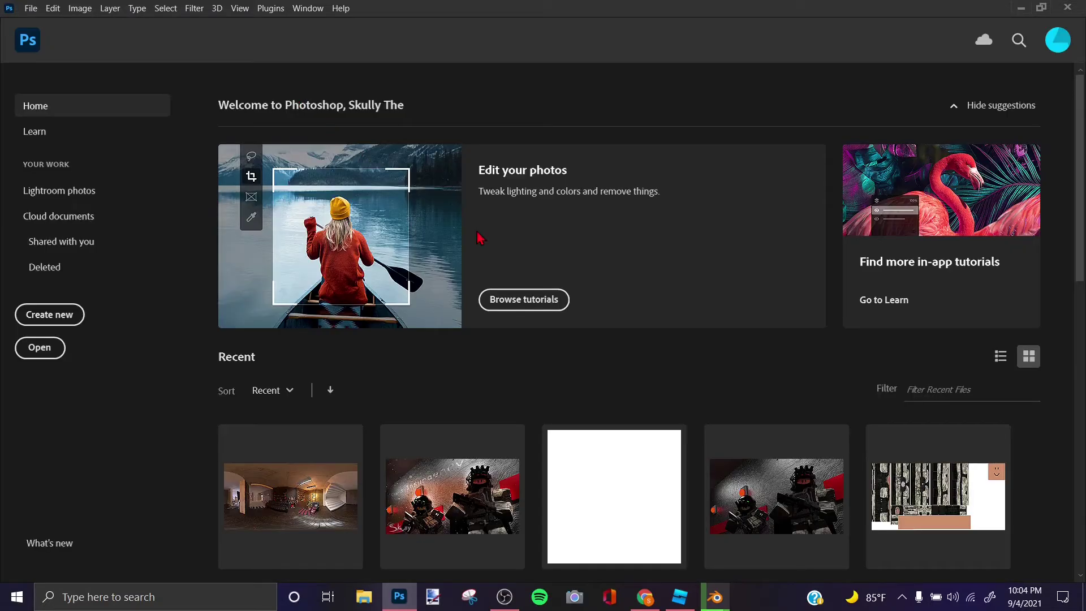
key(alt+Tab)
click(290, 242)
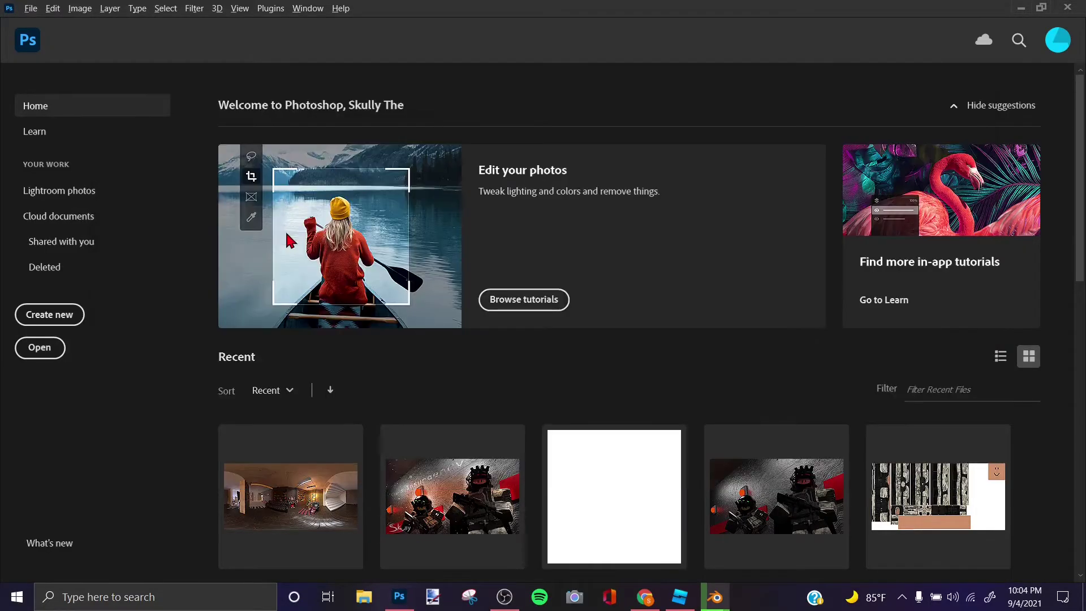
key(alt+Tab)
click(253, 239)
key(alt+Tab)
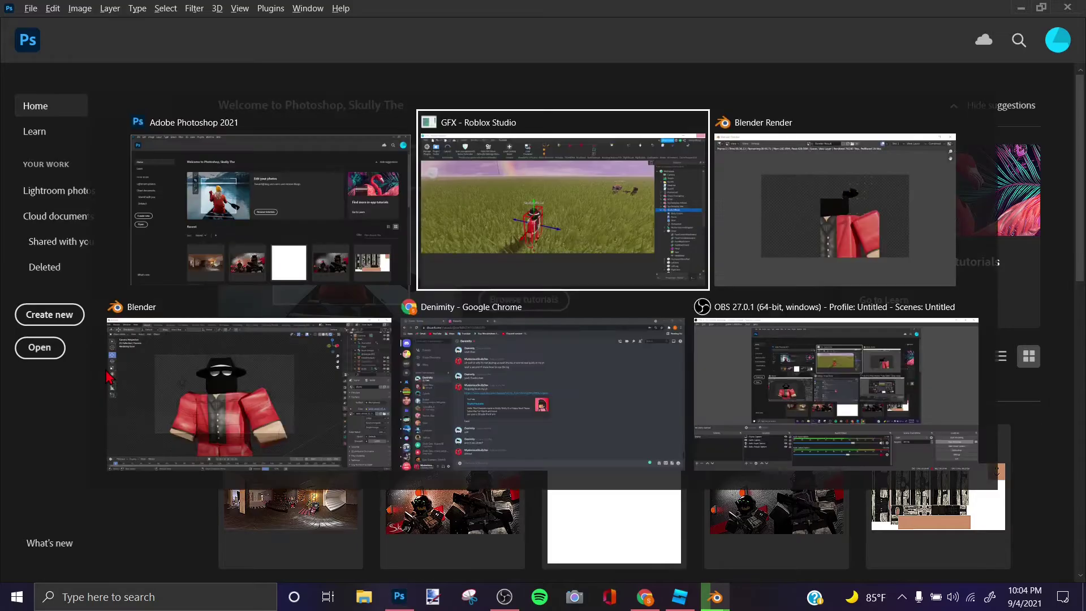
click(274, 213)
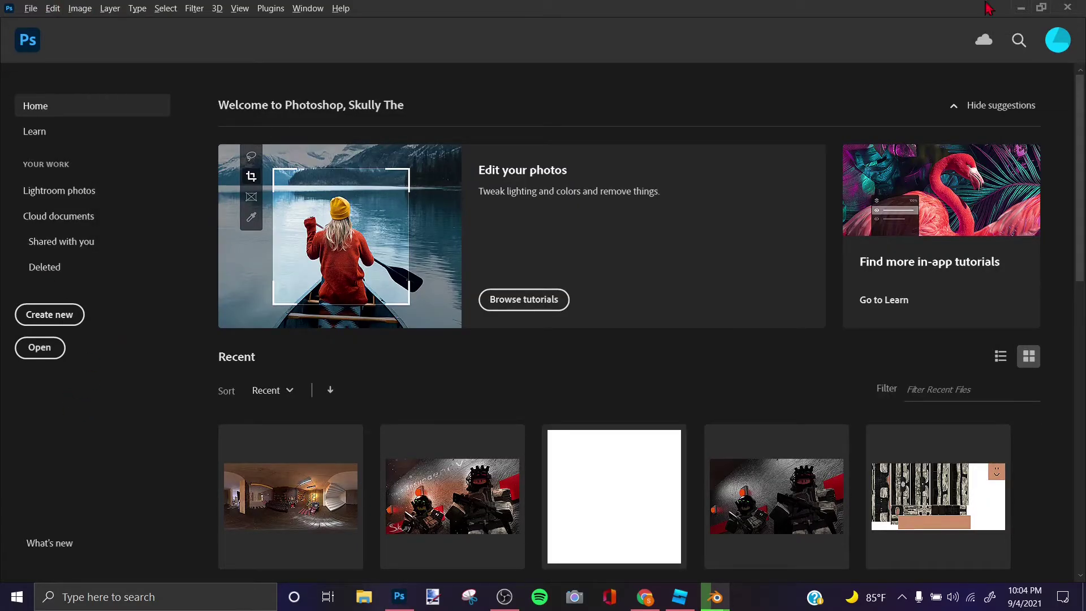
key(alt+Tab)
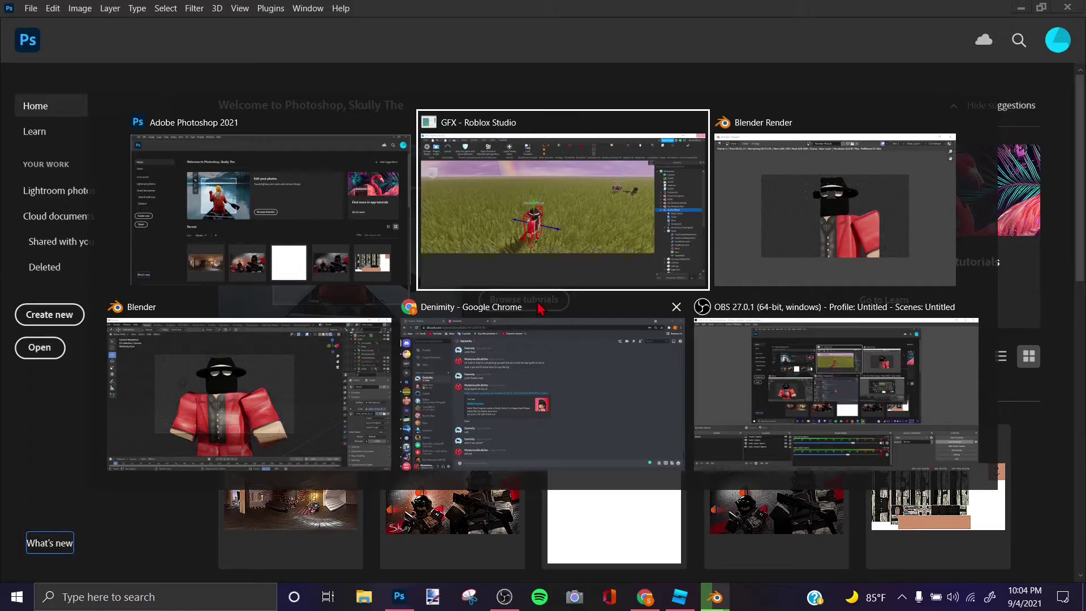
Step: Switch to the Blender Render window and examine the character's head, jacket and arms while the image renders
key(alt+Tab)
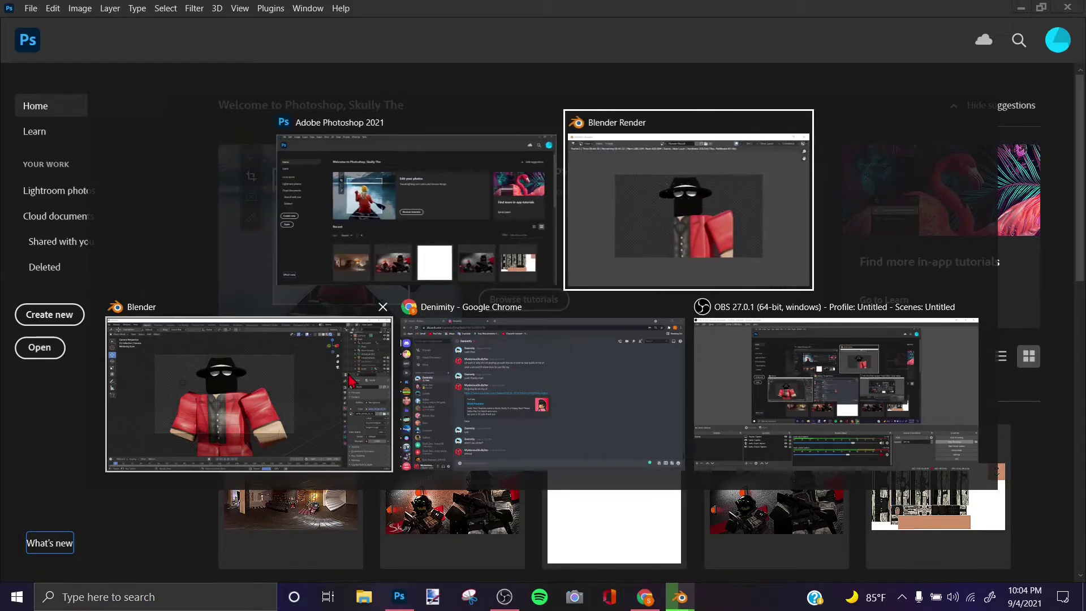
scroll(422, 234, up, 3)
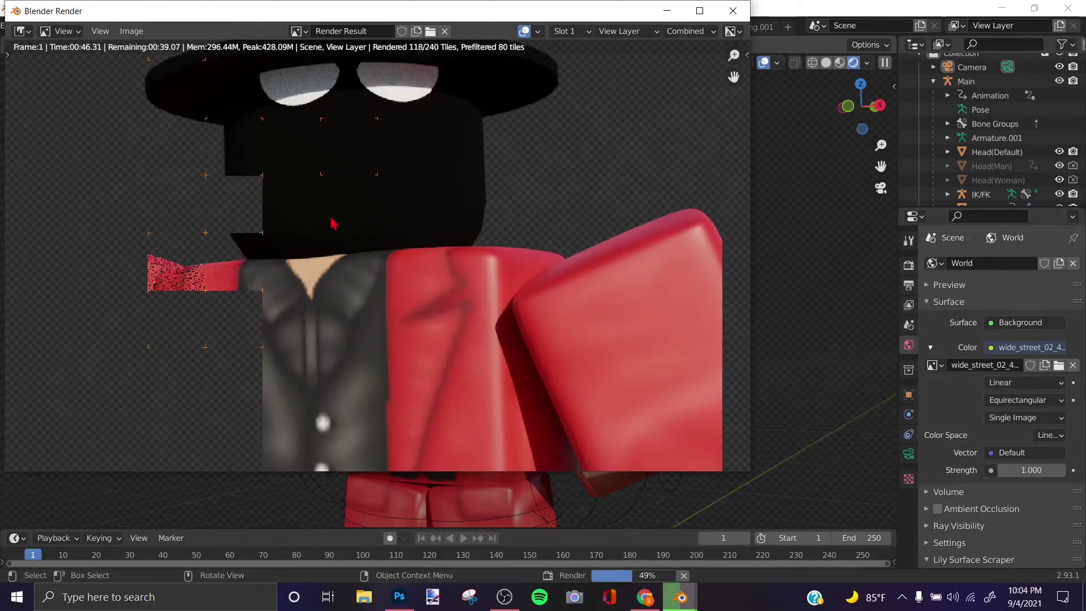
scroll(351, 204, down, 2)
scroll(349, 199, down, 3)
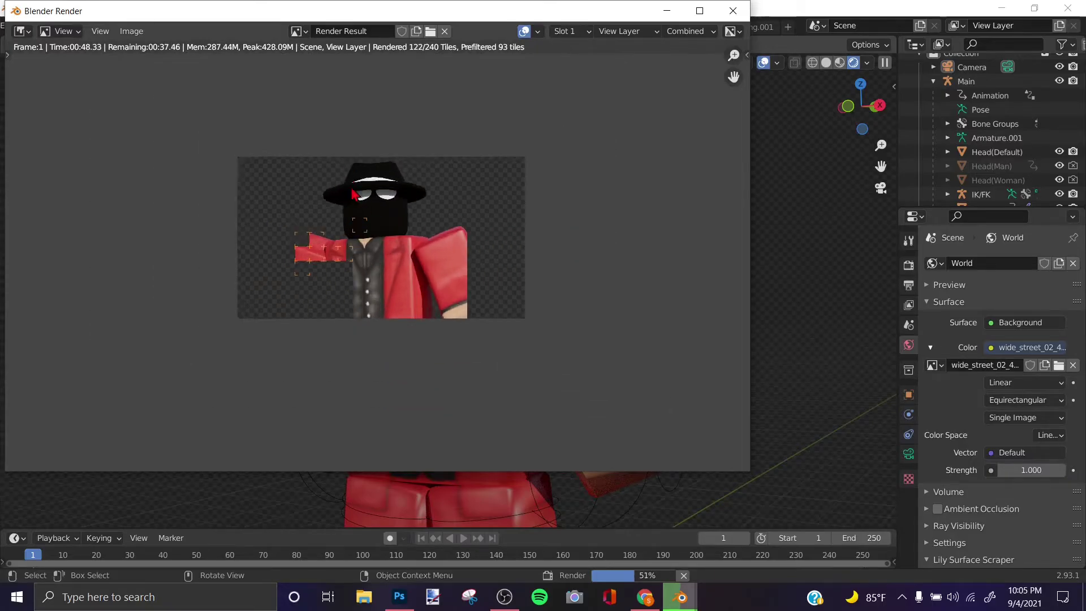
scroll(558, 327, up, 5)
scroll(504, 322, up, 1)
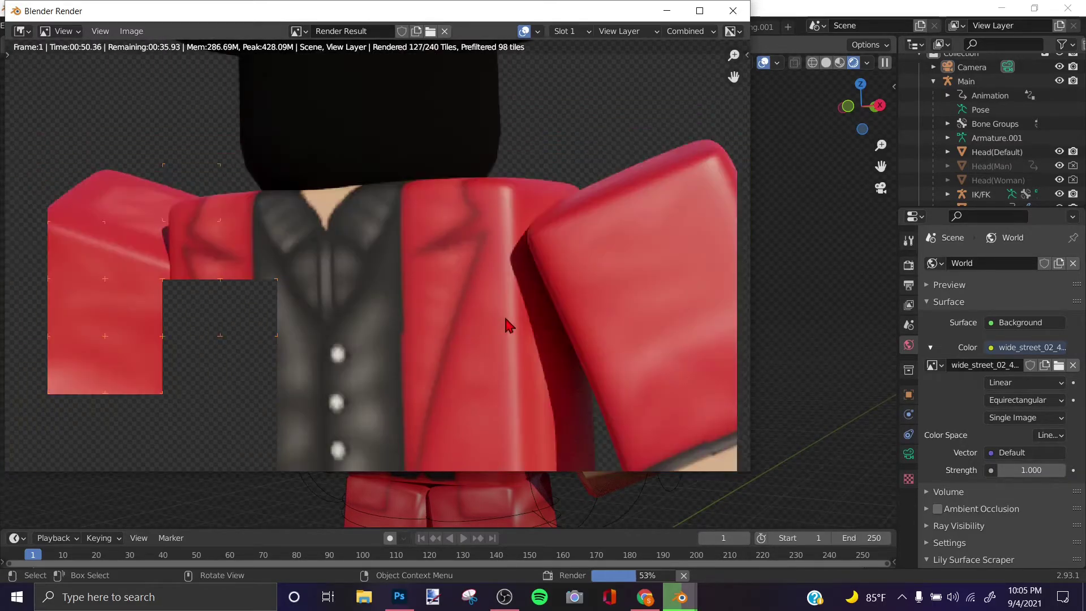
scroll(310, 242, down, 8)
scroll(349, 252, up, 8)
scroll(349, 251, down, 1)
scroll(364, 239, down, 2)
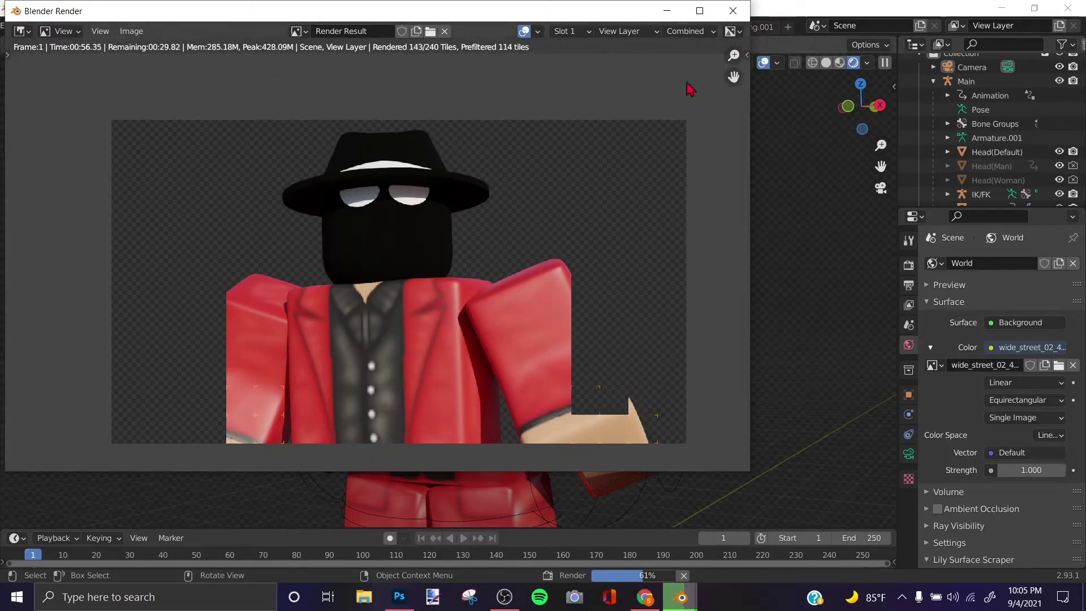
scroll(213, 216, down, 2)
scroll(453, 177, up, 6)
scroll(453, 177, down, 4)
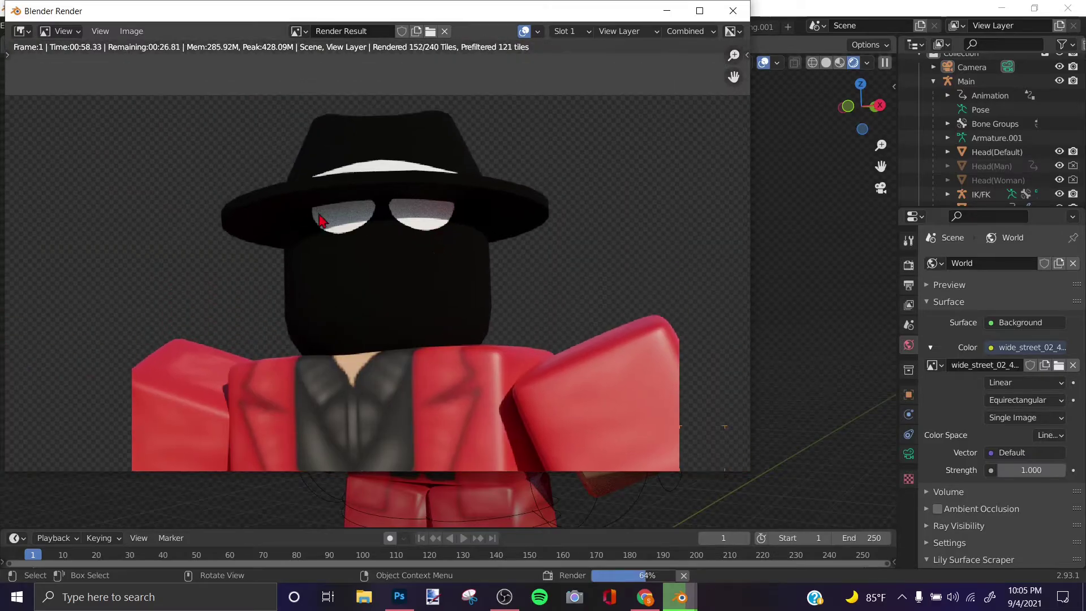
scroll(494, 217, down, 4)
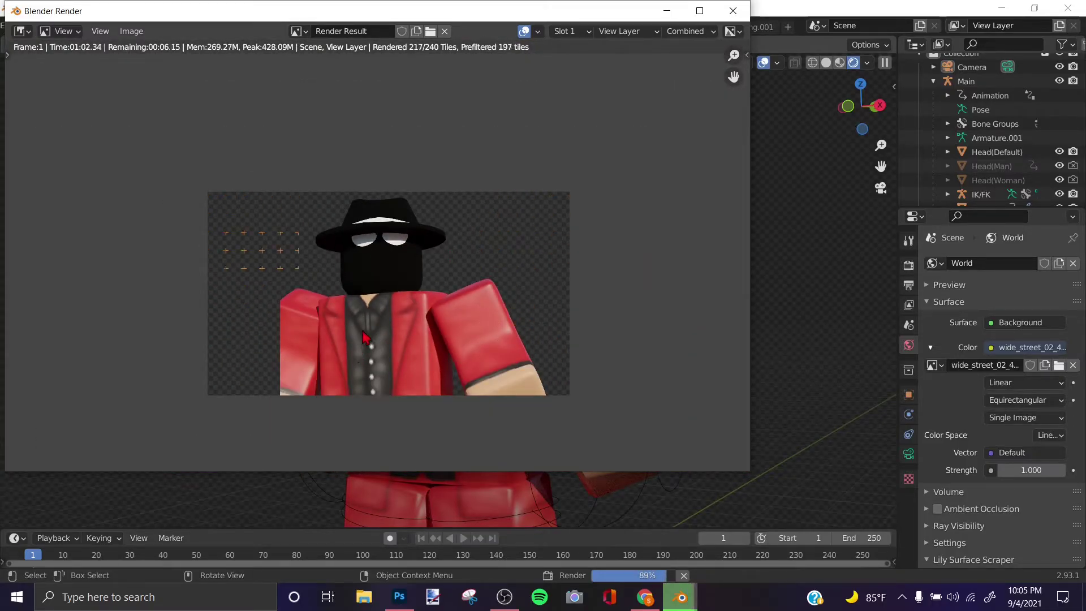
scroll(365, 338, down, 1)
Step: Examine the finished composite render of the character, both close up and as a whole frame
key(alt+Tab)
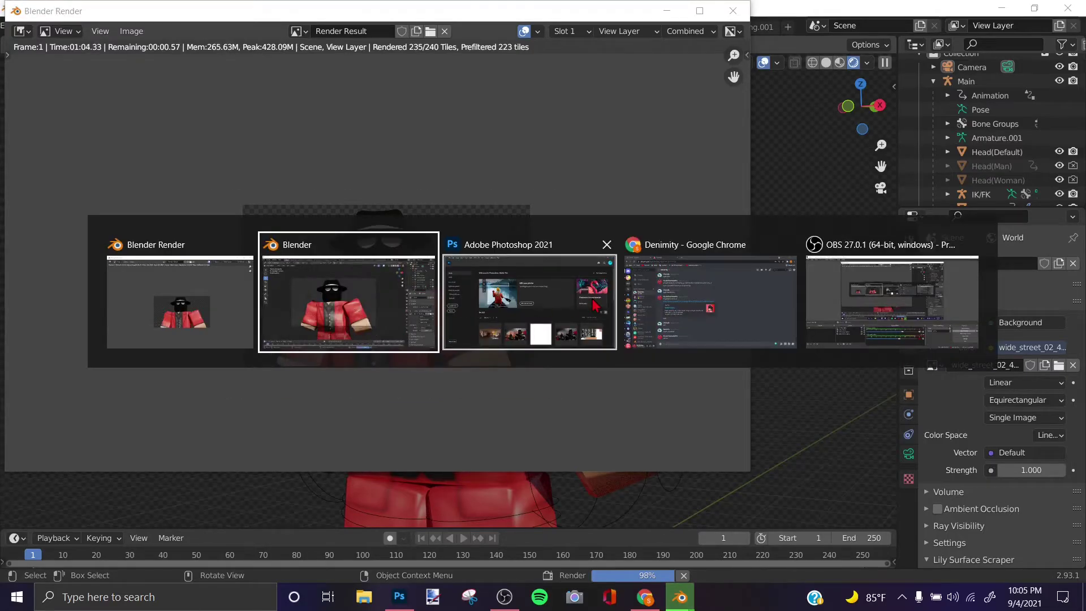
key(alt+Tab)
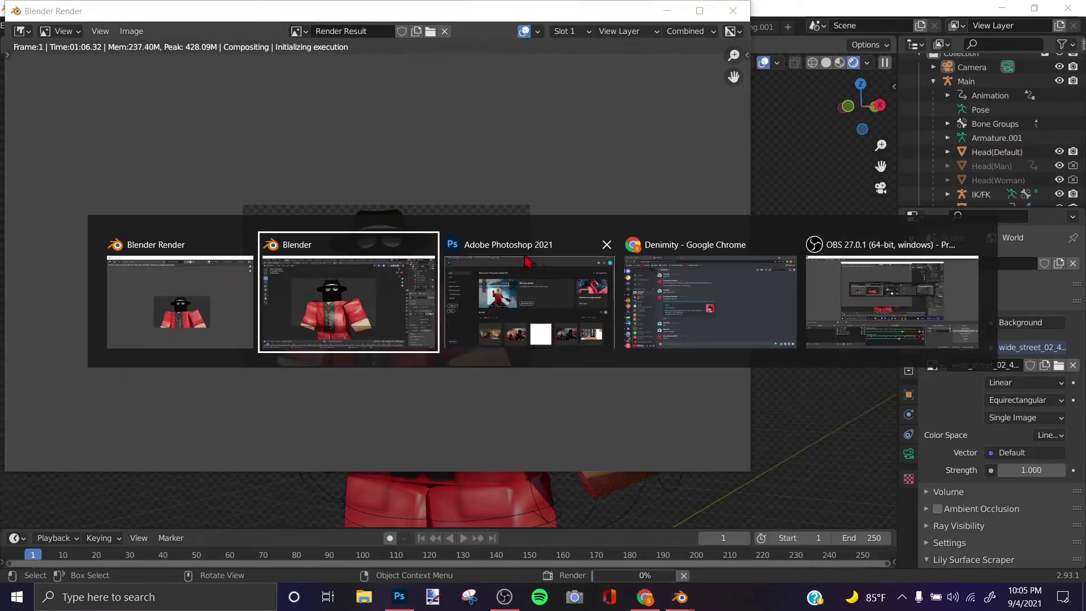
click(236, 300)
scroll(235, 301, up, 4)
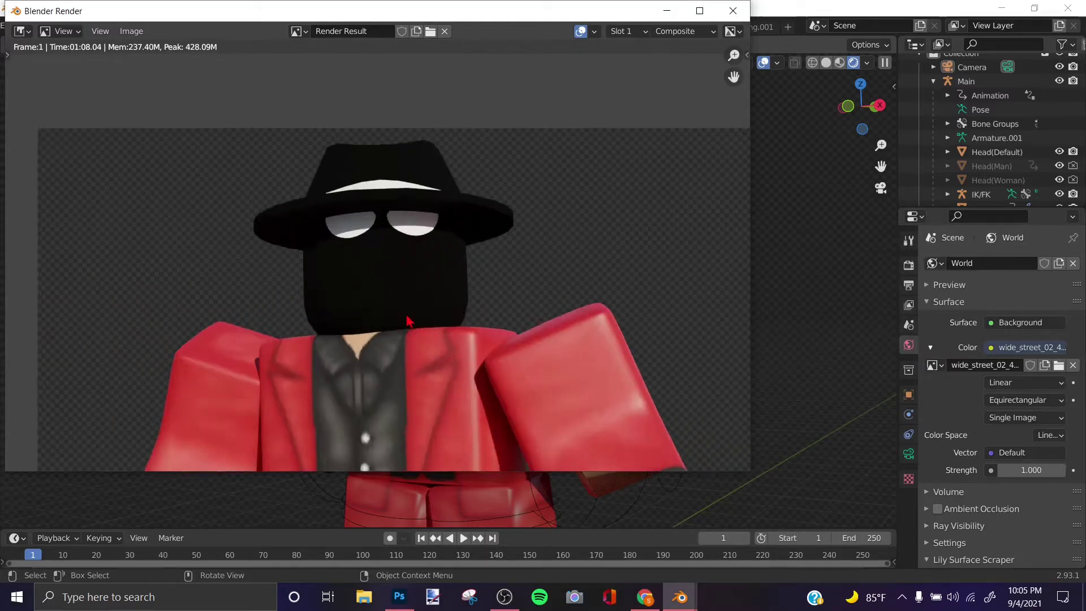
scroll(458, 404, down, 3)
scroll(452, 391, up, 1)
scroll(419, 359, down, 2)
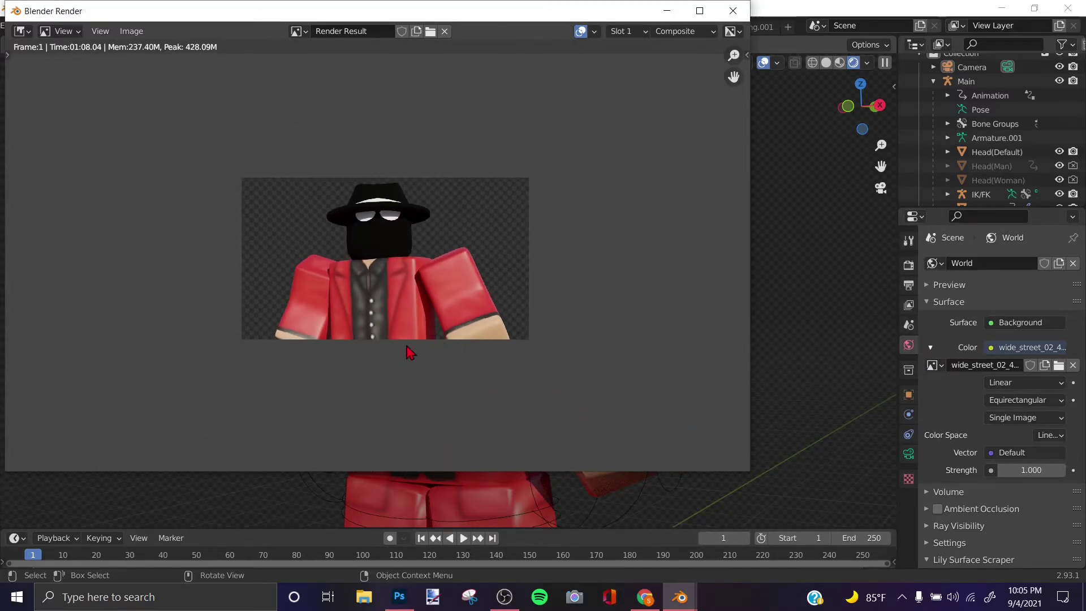
scroll(291, 357, up, 1)
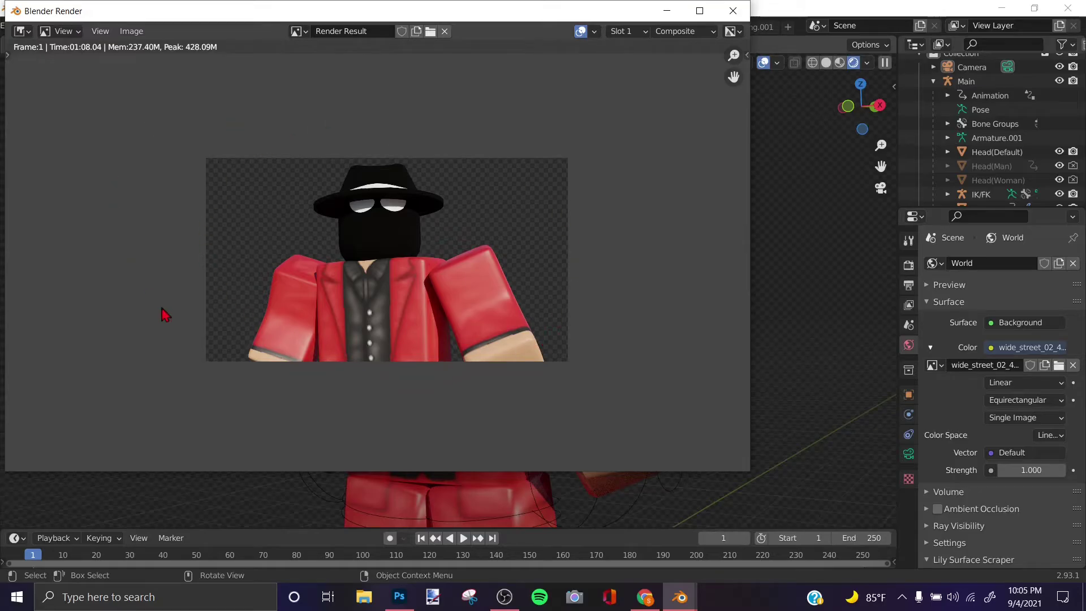
scroll(371, 225, up, 4)
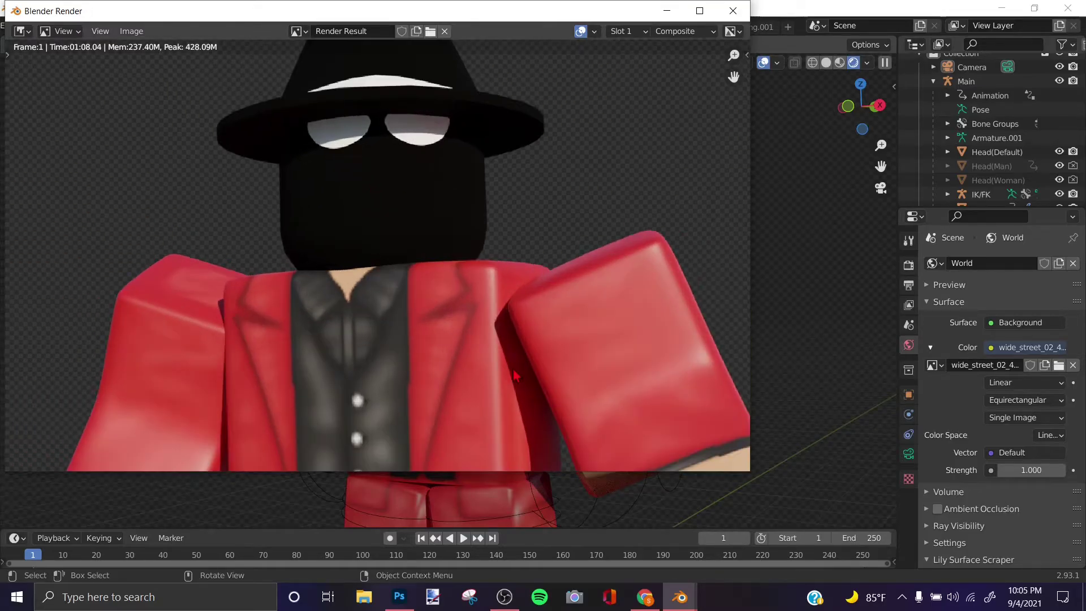
scroll(567, 401, down, 2)
scroll(493, 396, up, 2)
scroll(341, 153, down, 4)
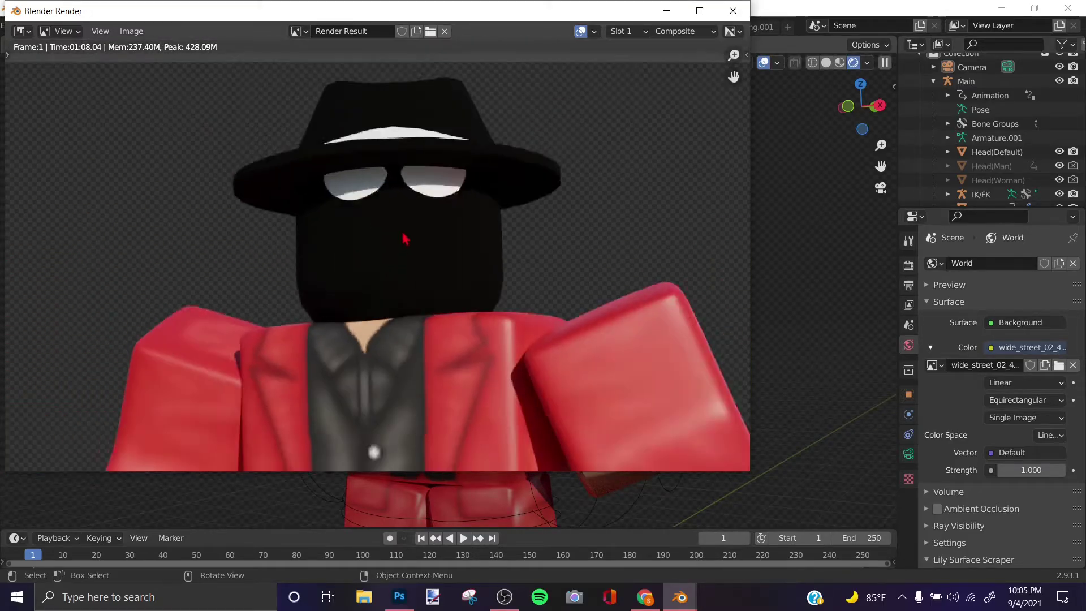
middle_drag(414, 281, 417, 216)
scroll(390, 238, up, 2)
scroll(390, 237, down, 2)
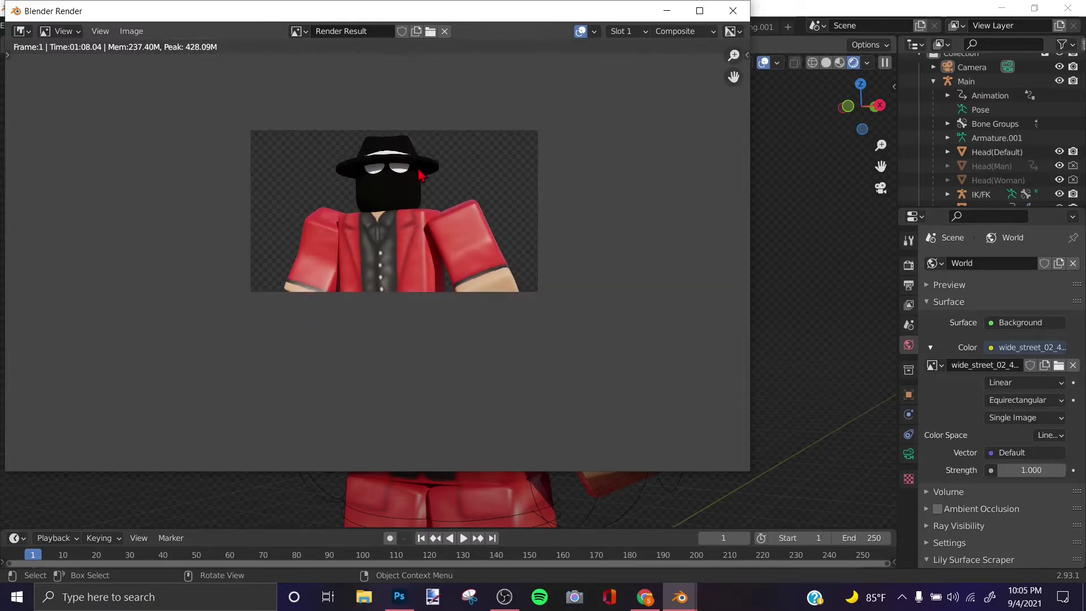
Step: Start saving the rendered image as a new file, with PNG as the file format
middle_drag(380, 141, 380, 193)
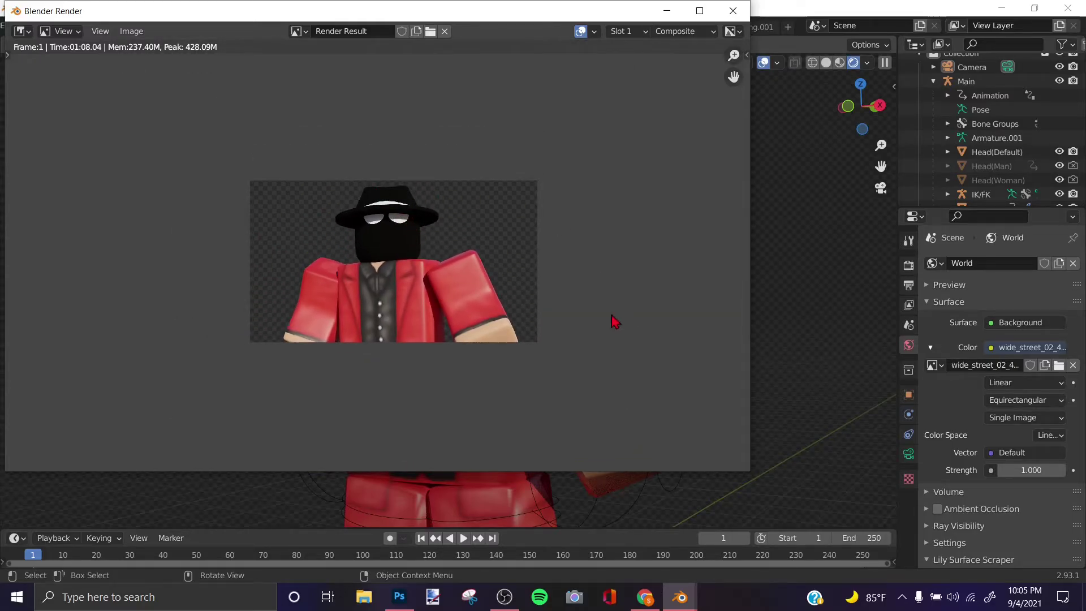
click(136, 30)
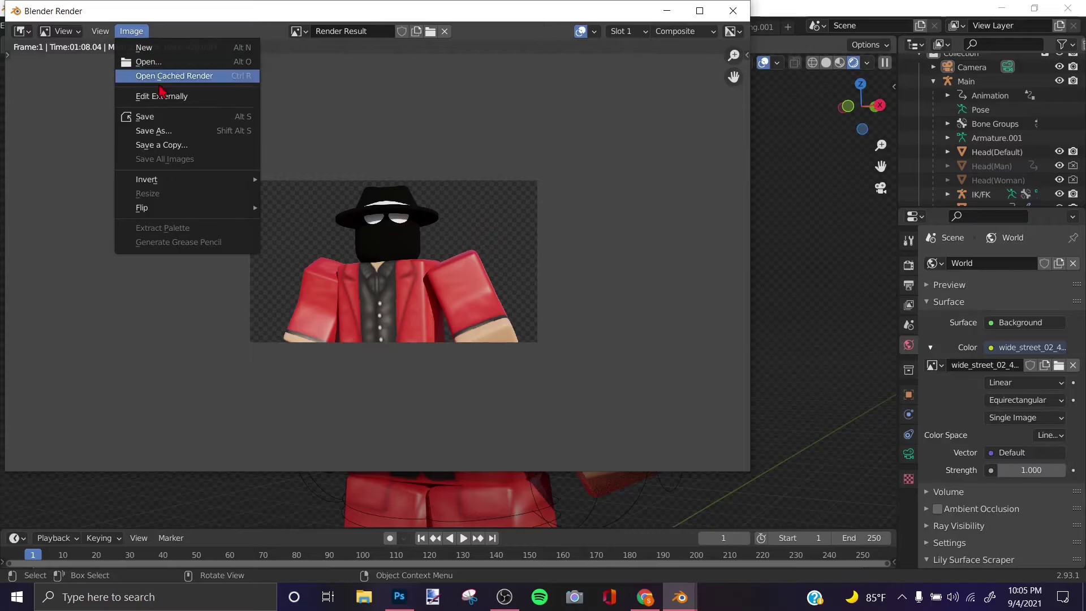
click(162, 133)
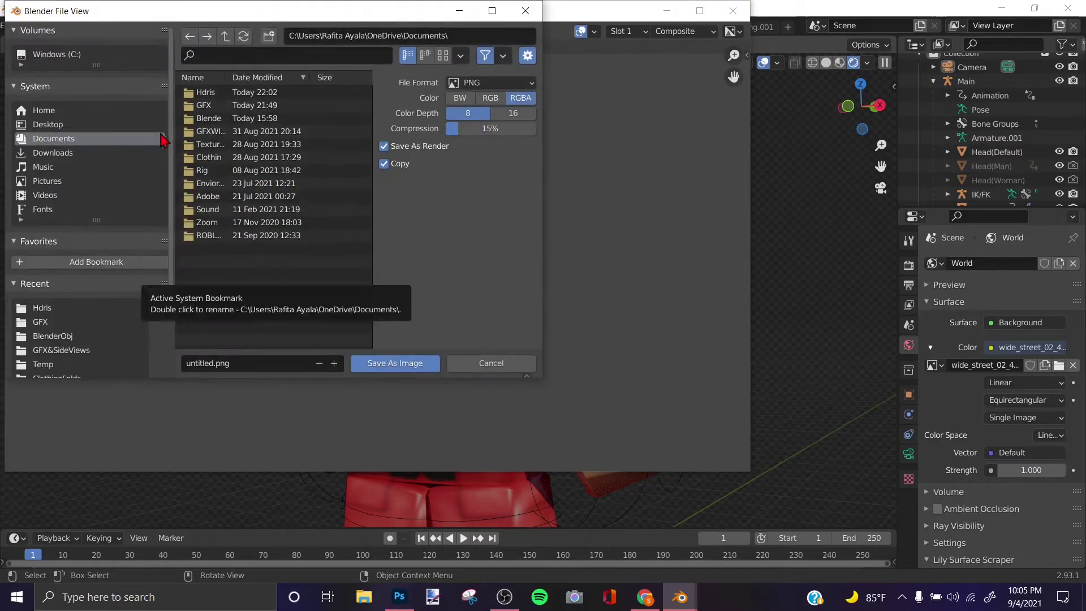
click(493, 84)
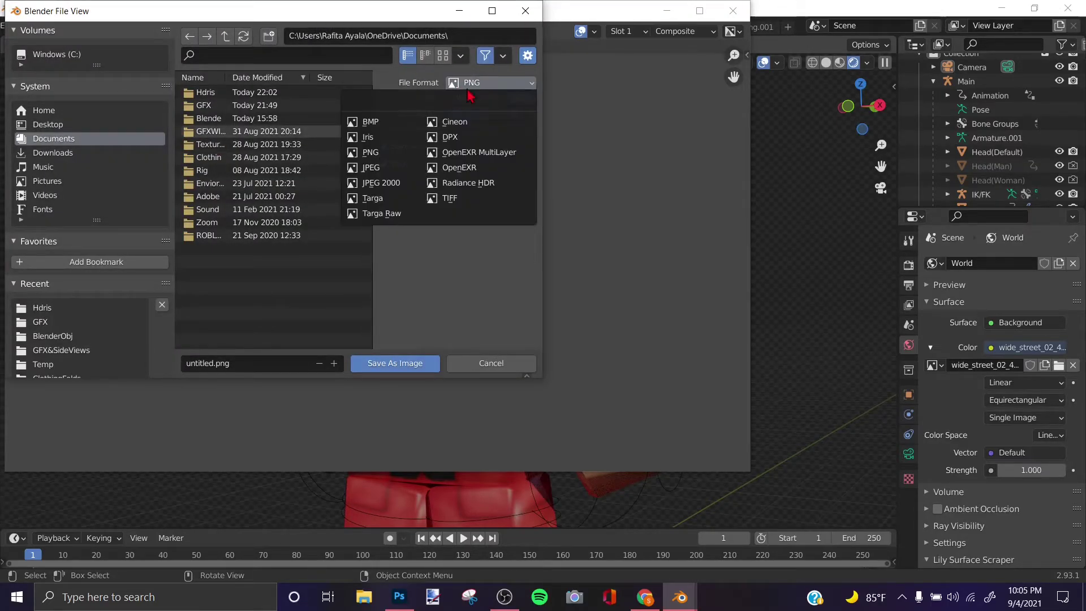
click(470, 85)
click(471, 84)
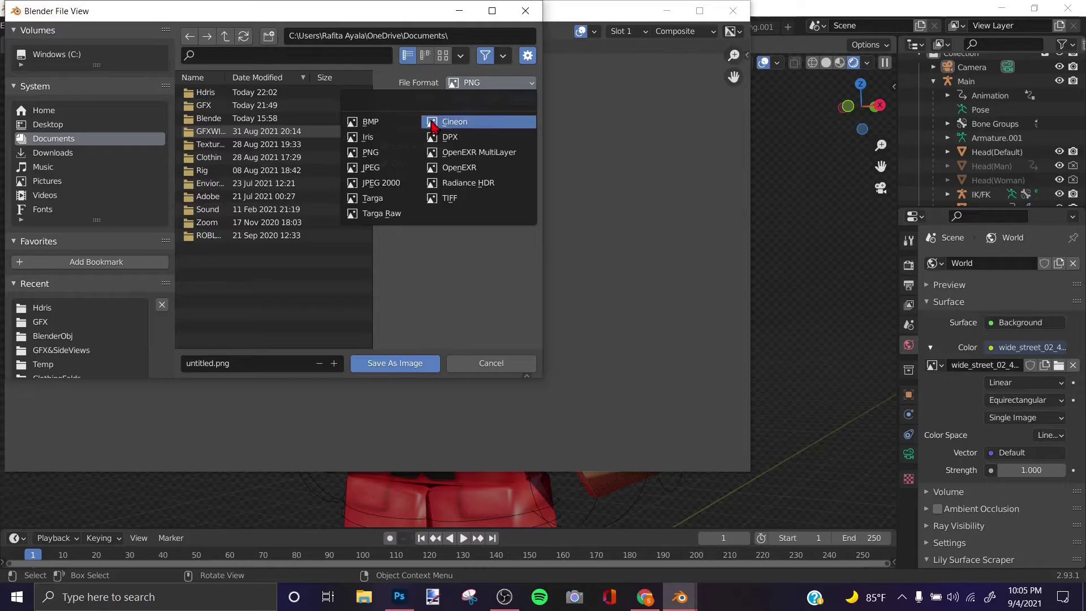
click(382, 156)
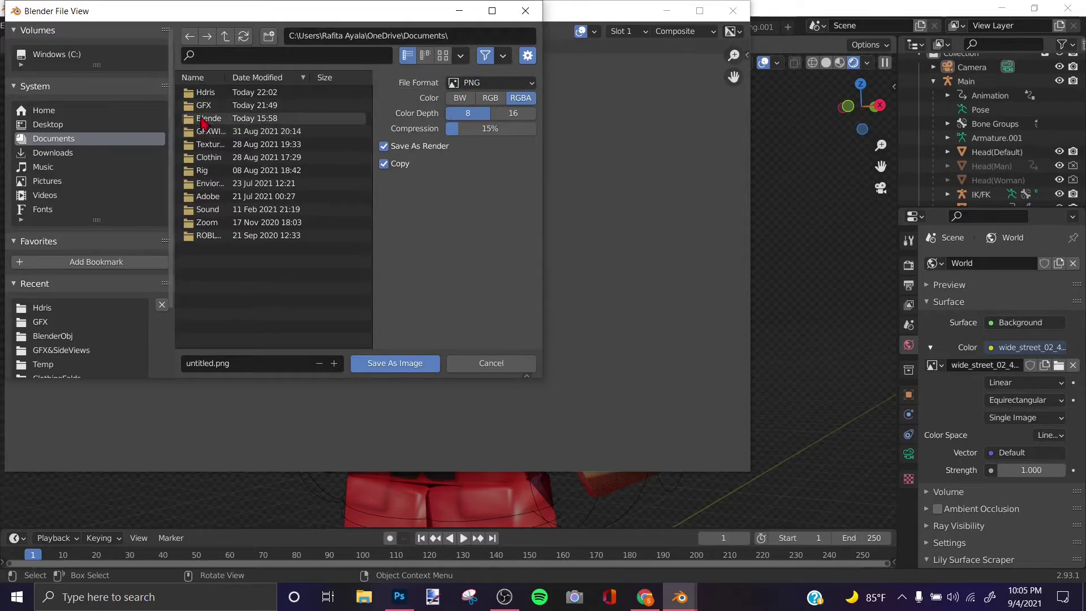
Step: Save the render as SkullyDevRender.png in the GFX&SideViews folder inside Pictures
click(48, 181)
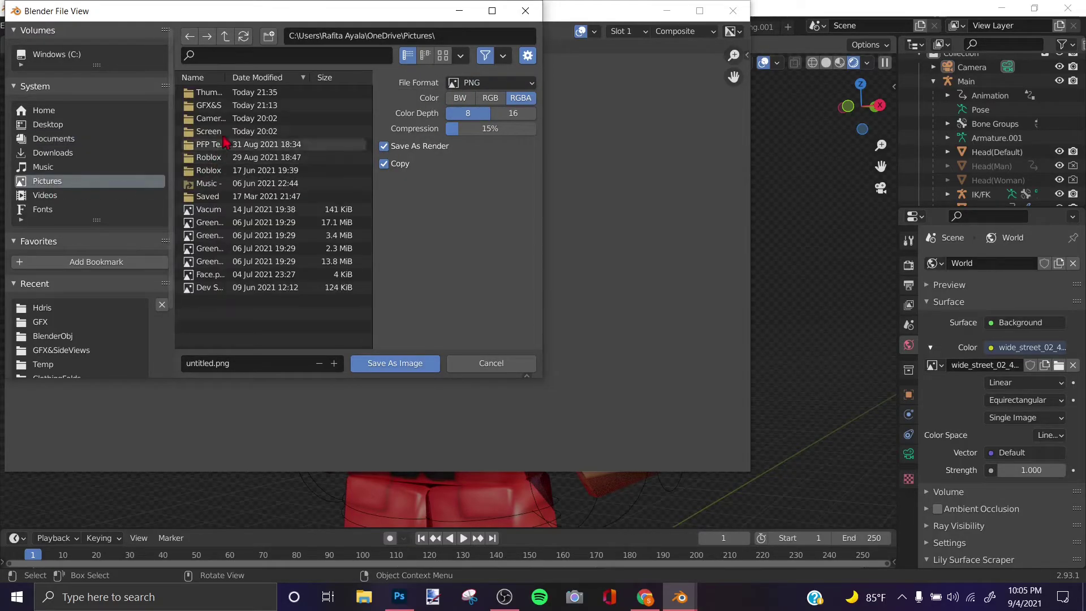
click(214, 107)
double_click(214, 107)
click(240, 363)
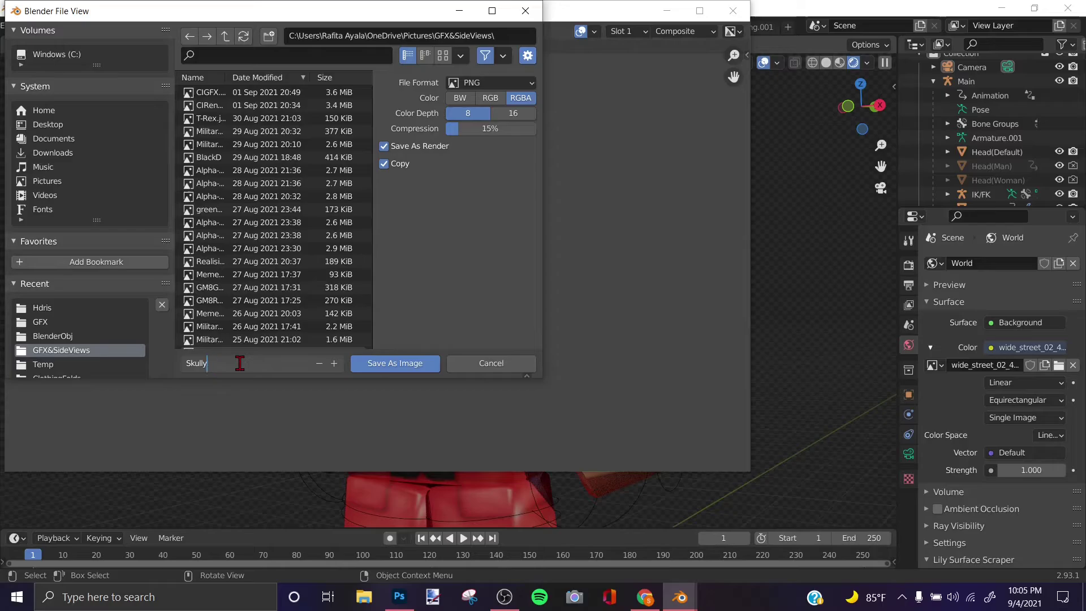
text(SkullyRender)
key(Return)
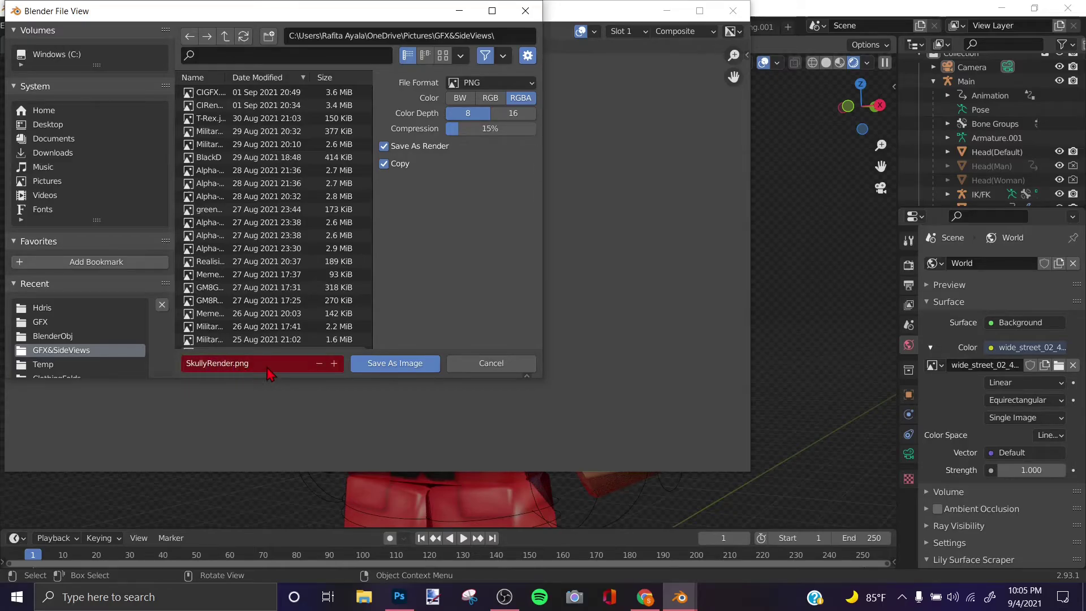
click(213, 364)
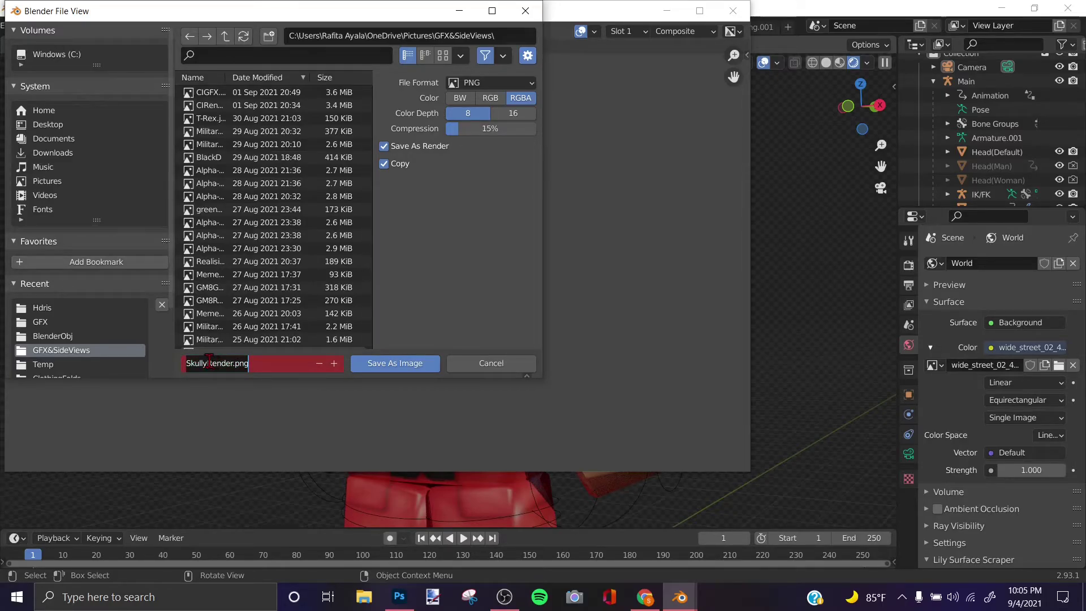
click(209, 362)
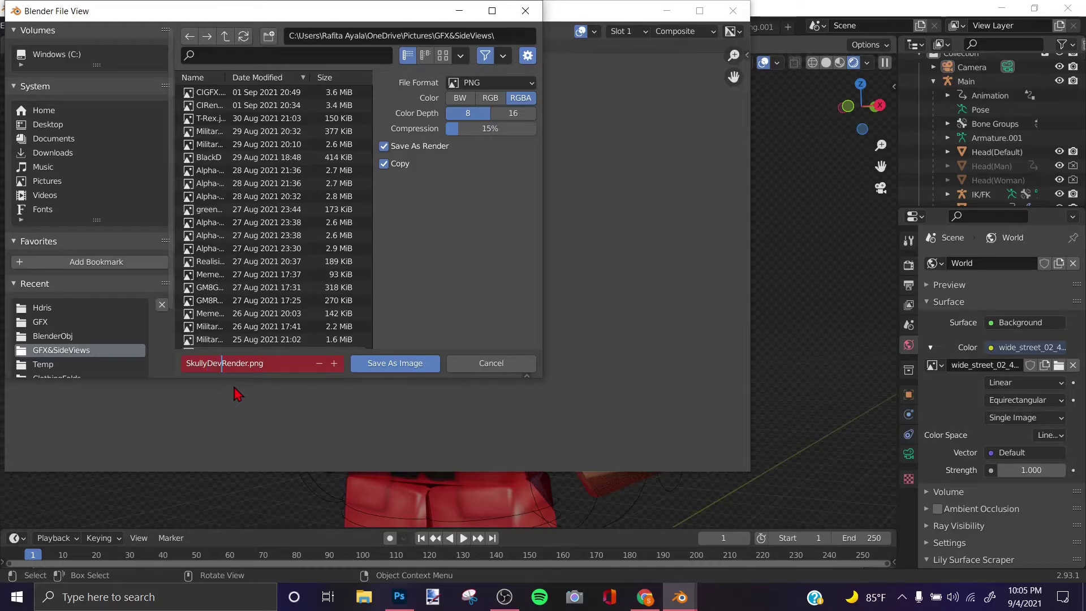
click(389, 363)
Step: Switch to Photoshop and open SkullyDevRender.png from the GFX&SideViews folder
key(alt+Tab)
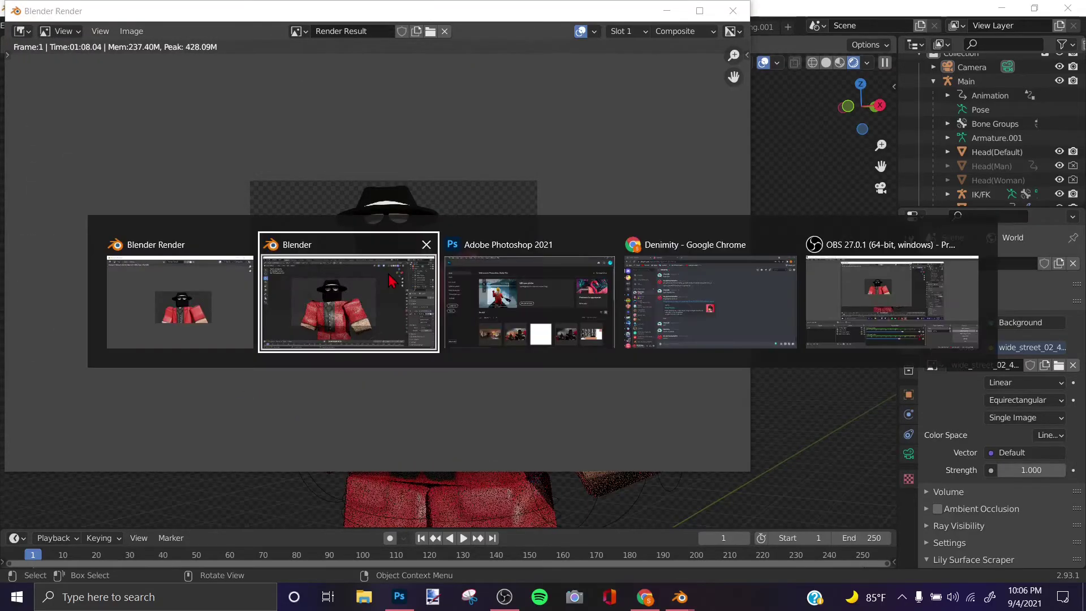
click(540, 297)
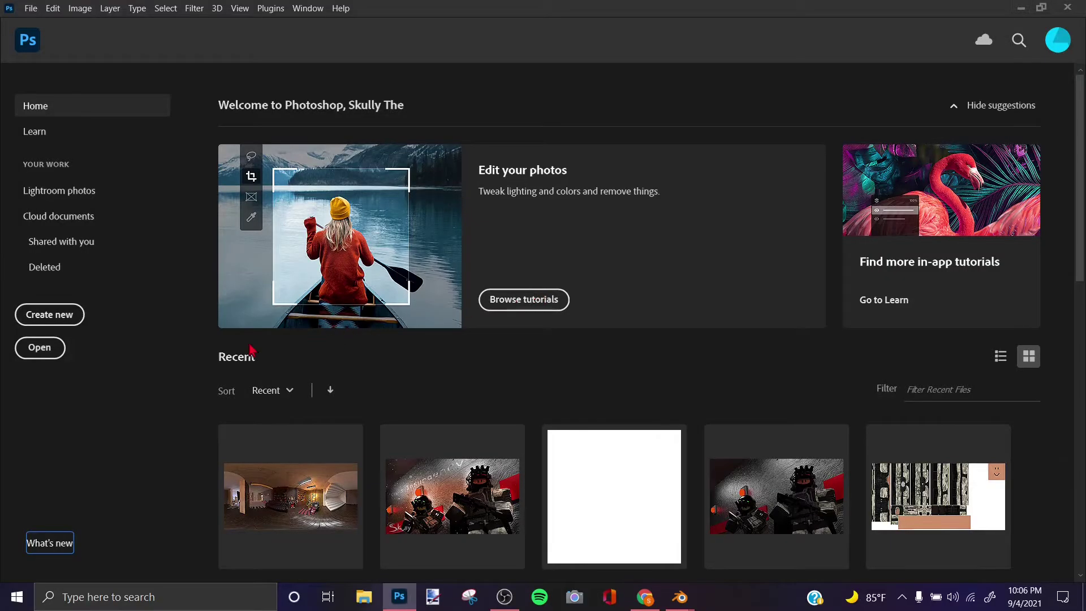
click(34, 351)
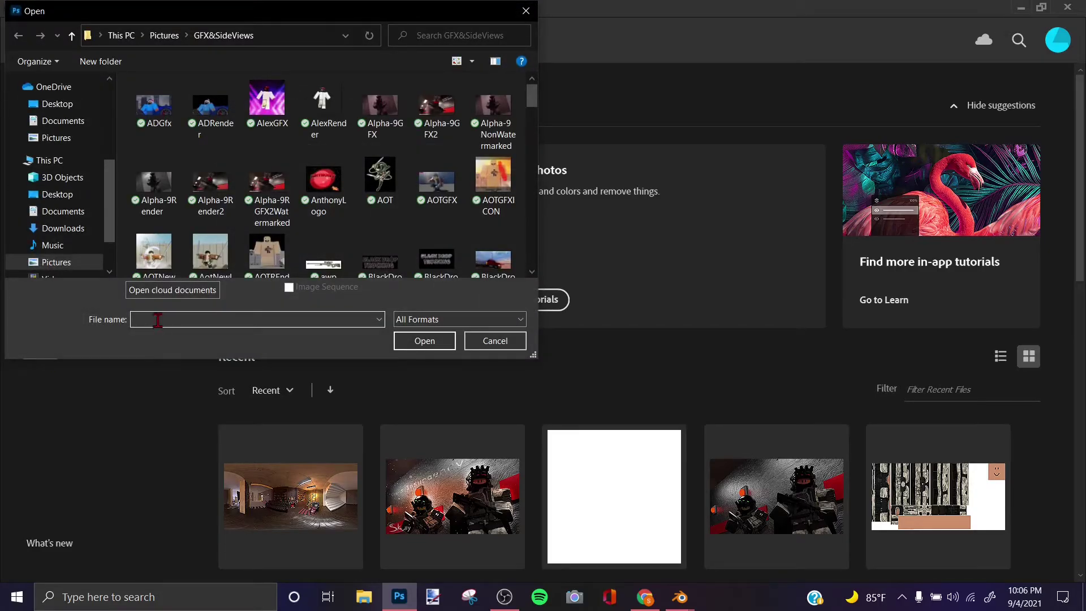
text(Sku)
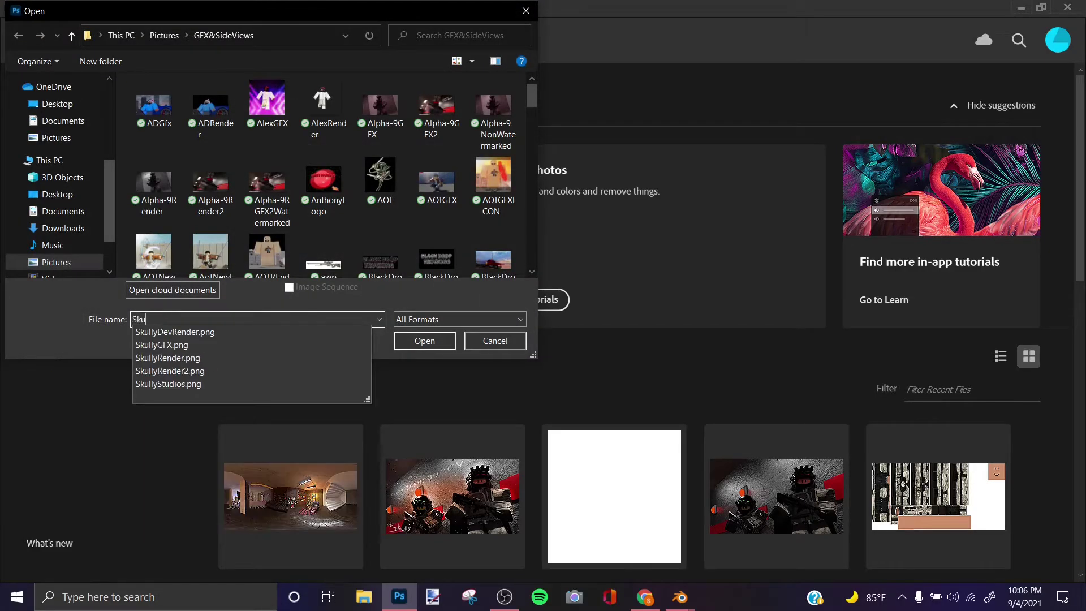
click(201, 332)
click(419, 342)
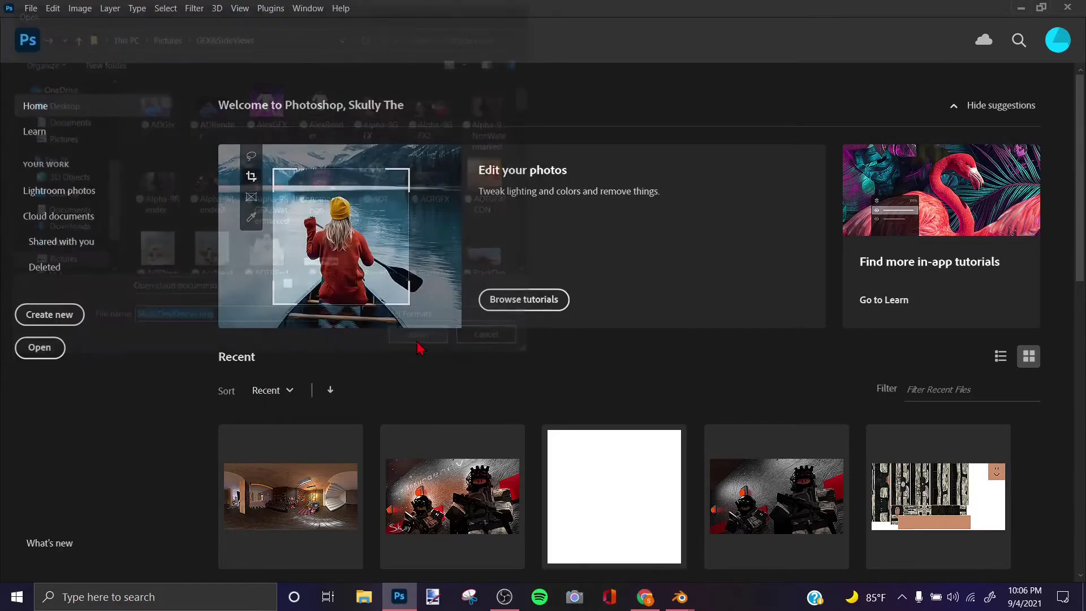
Step: Switch to Blender, quit it, and return to the SkullyDevRender.png document in Photoshop
key(alt+Tab)
click(424, 243)
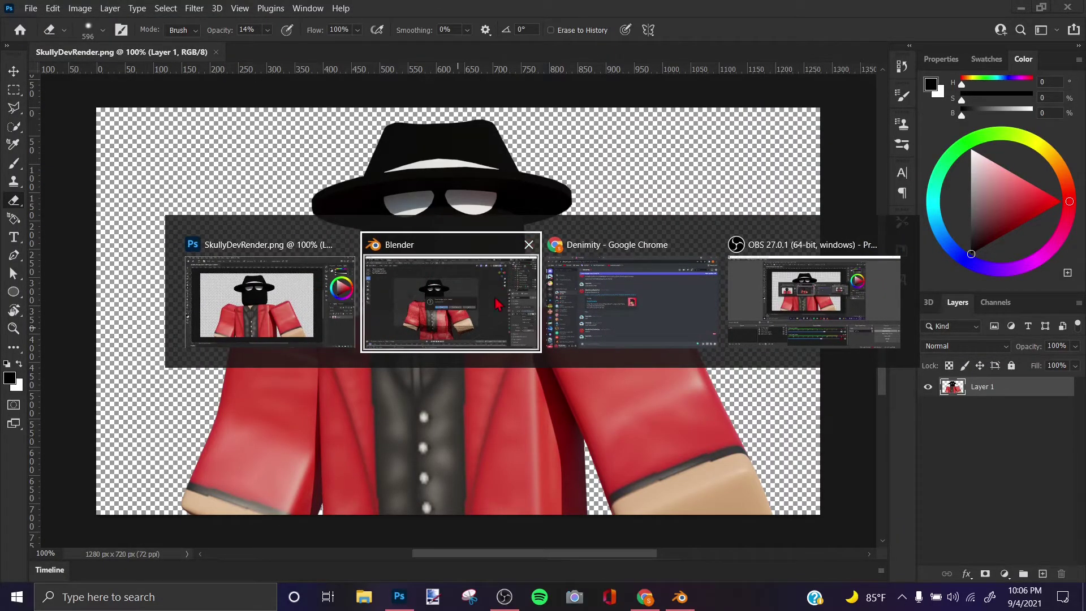
key(Escape)
click(563, 321)
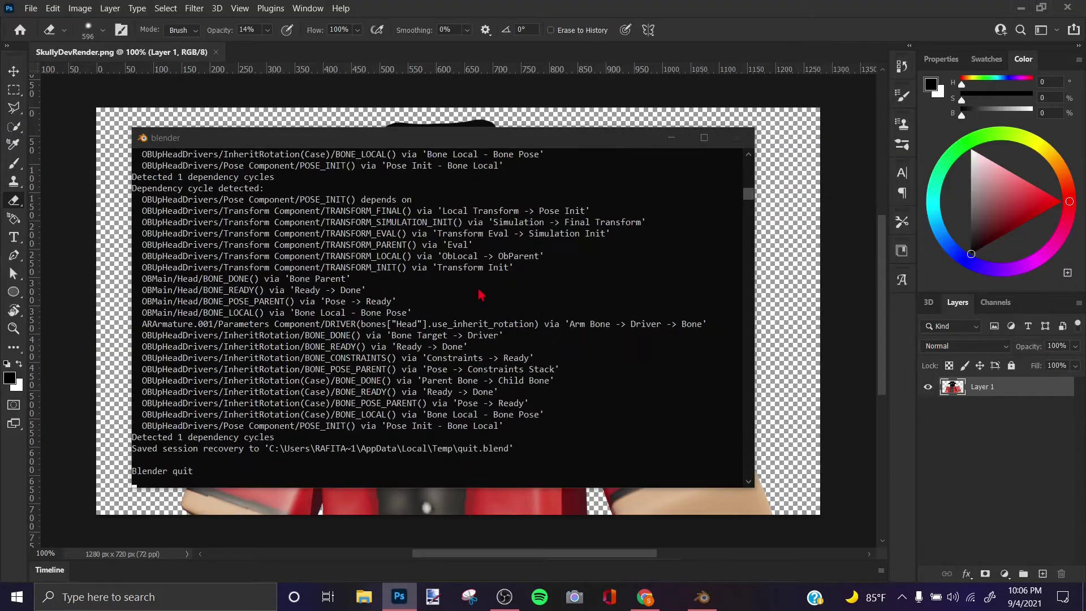
key(alt+Tab)
key(alt+Tab)
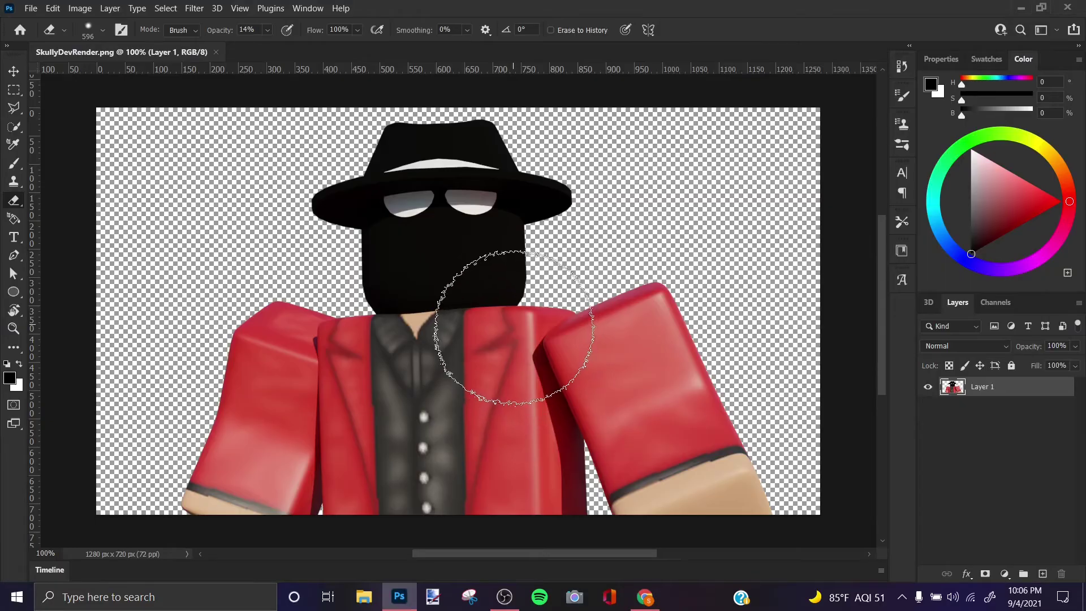
Step: Add a new empty layer and move it beneath the character's layer
scroll(474, 285, down, 4)
scroll(474, 286, up, 5)
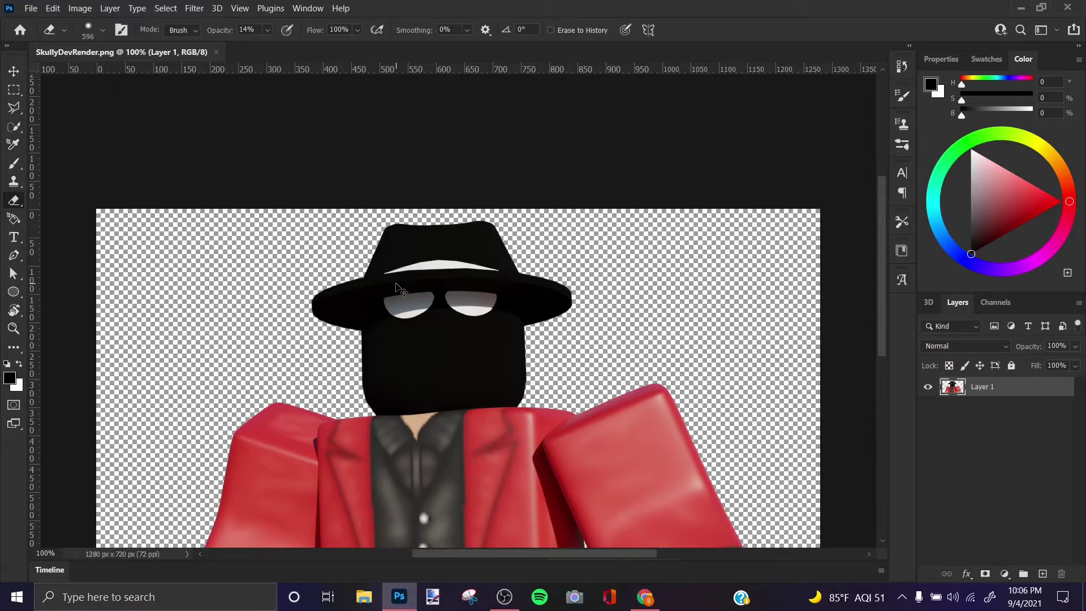
key(ctrl+minus)
scroll(570, 219, down, 3)
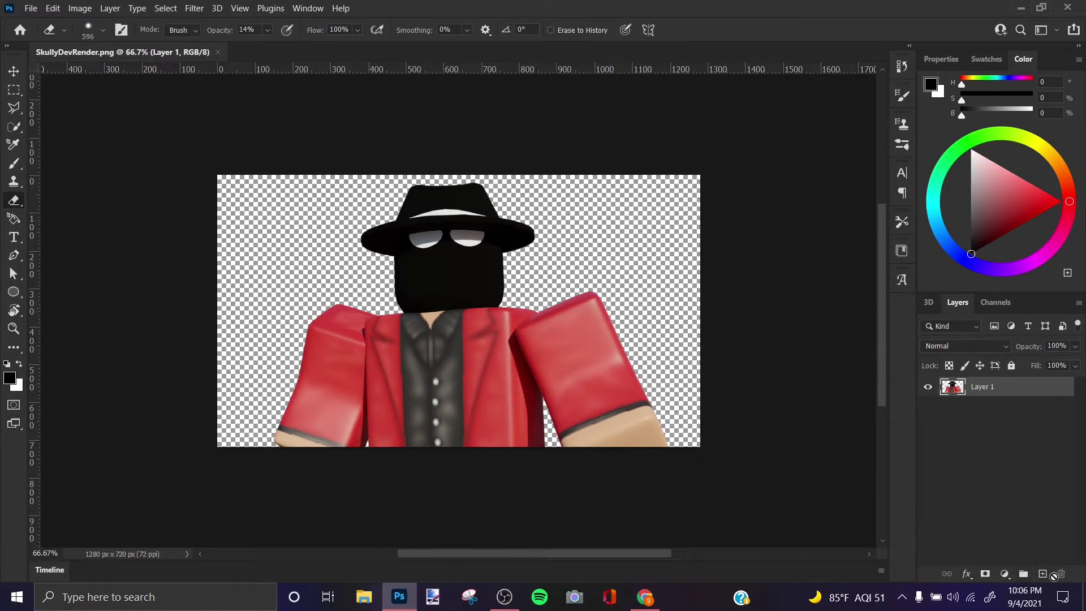
click(1043, 574)
drag(967, 388, 969, 409)
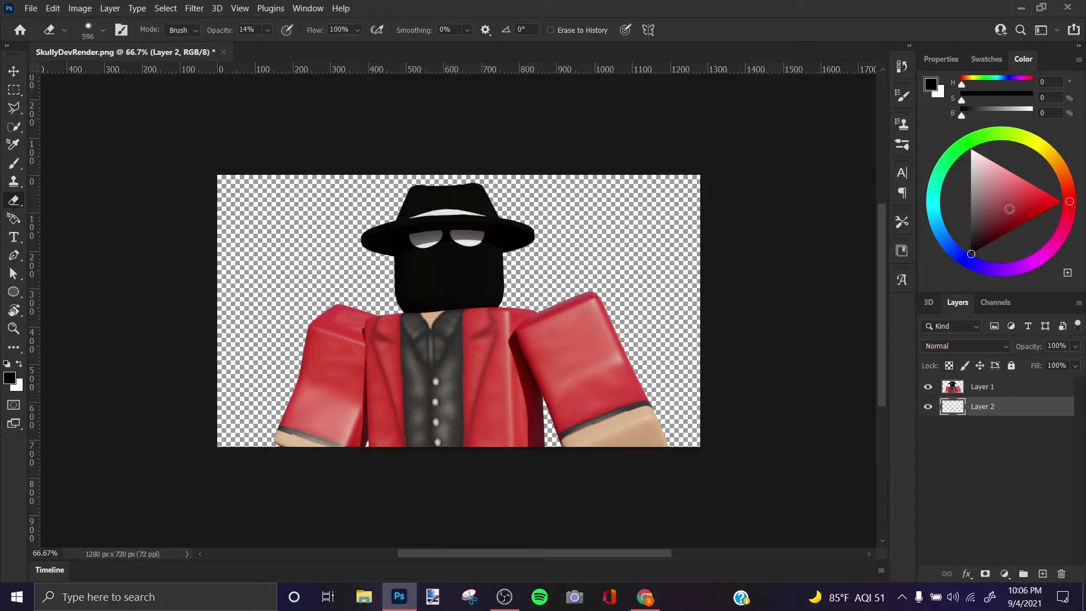
Step: Paint the whole new layer light red (H 0, S 69, B 100) using a 733 px brush at 100% flow
click(1050, 195)
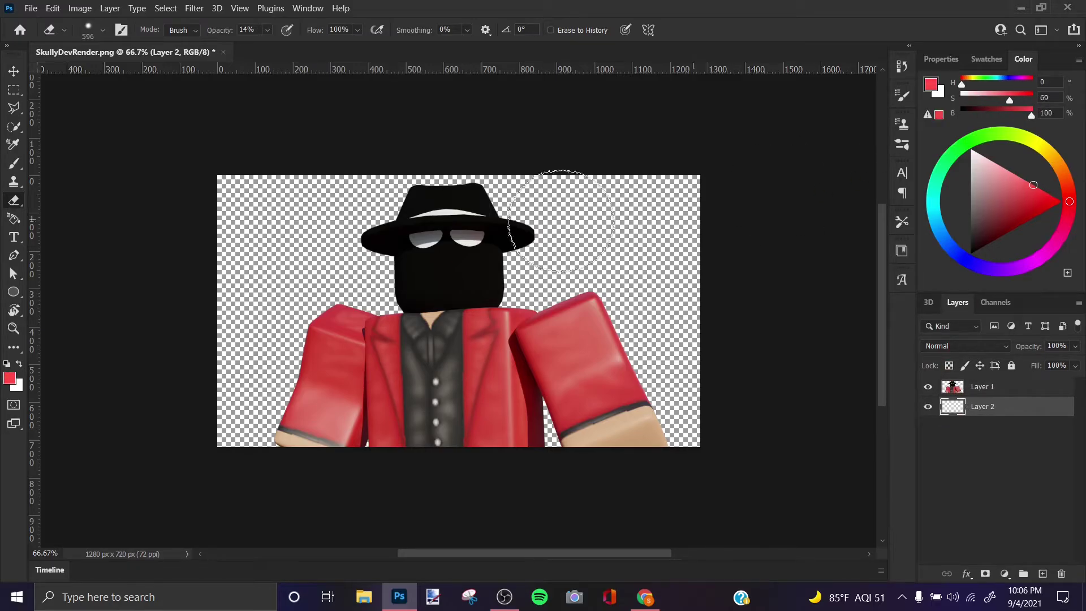
key(b)
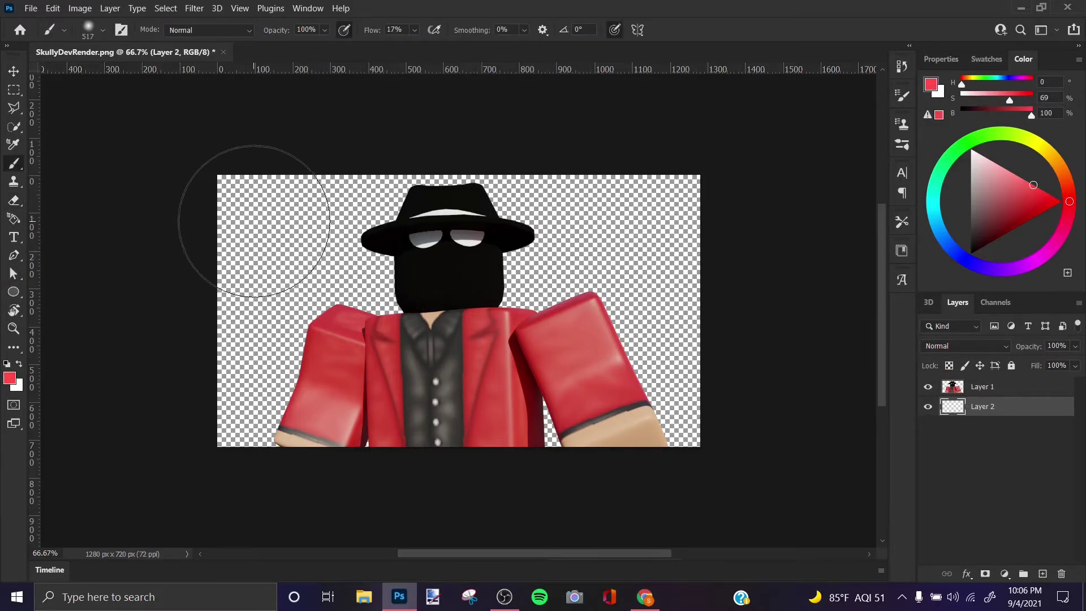
mouse_move(270, 246)
alt+right_down()
mouse_move(289, 266)
mouse_move(317, 266)
alt+right_up()
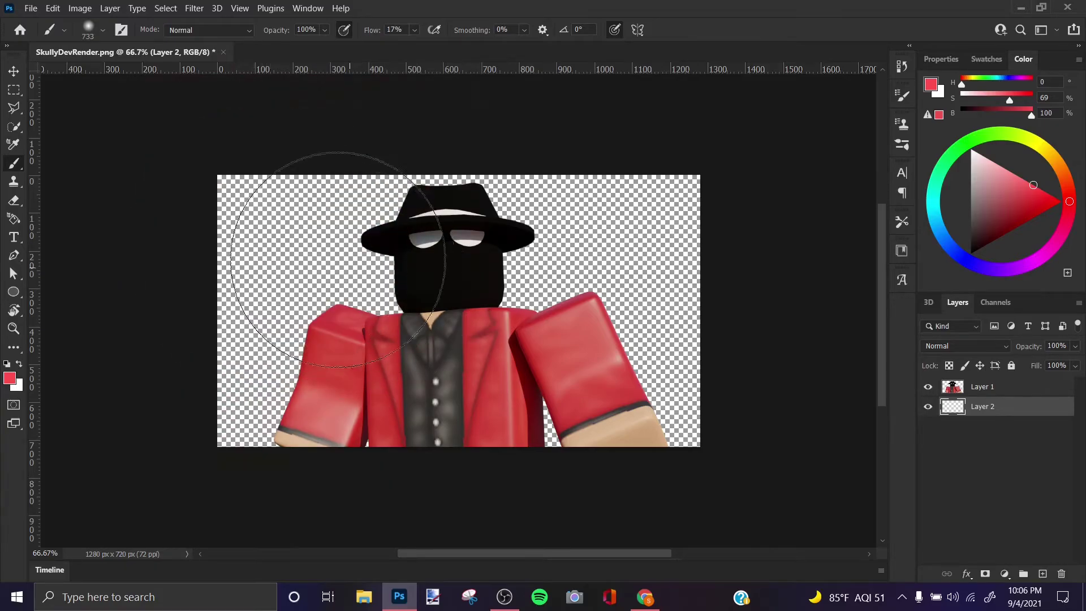
mouse_move(243, 186)
mouse_down()
mouse_move(244, 461)
mouse_move(287, 194)
mouse_up()
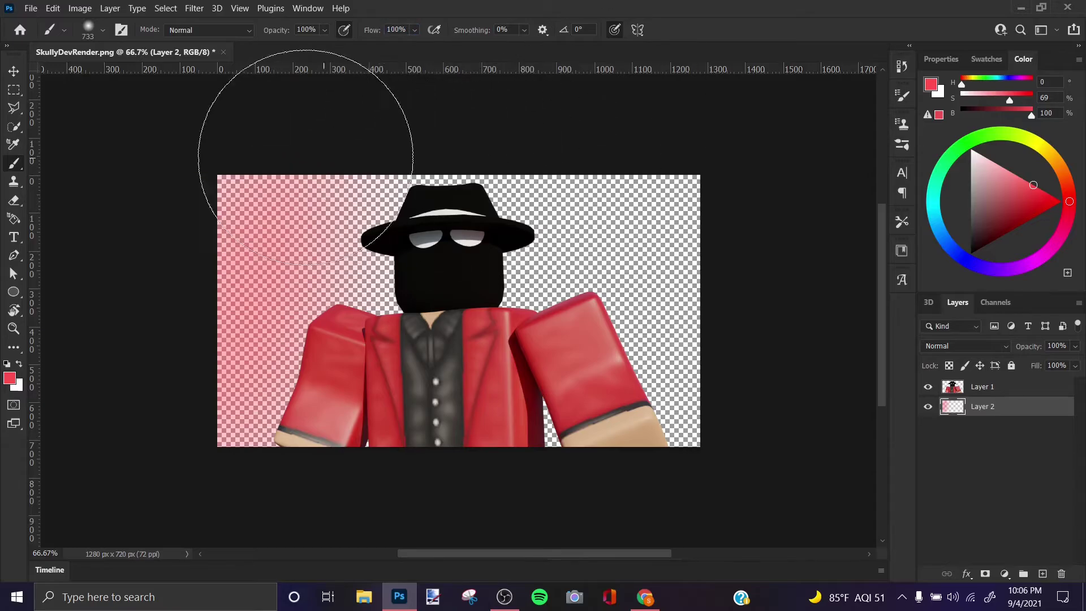
mouse_move(279, 96)
mouse_down()
mouse_move(266, 109)
mouse_move(582, 388)
mouse_move(357, 477)
mouse_up()
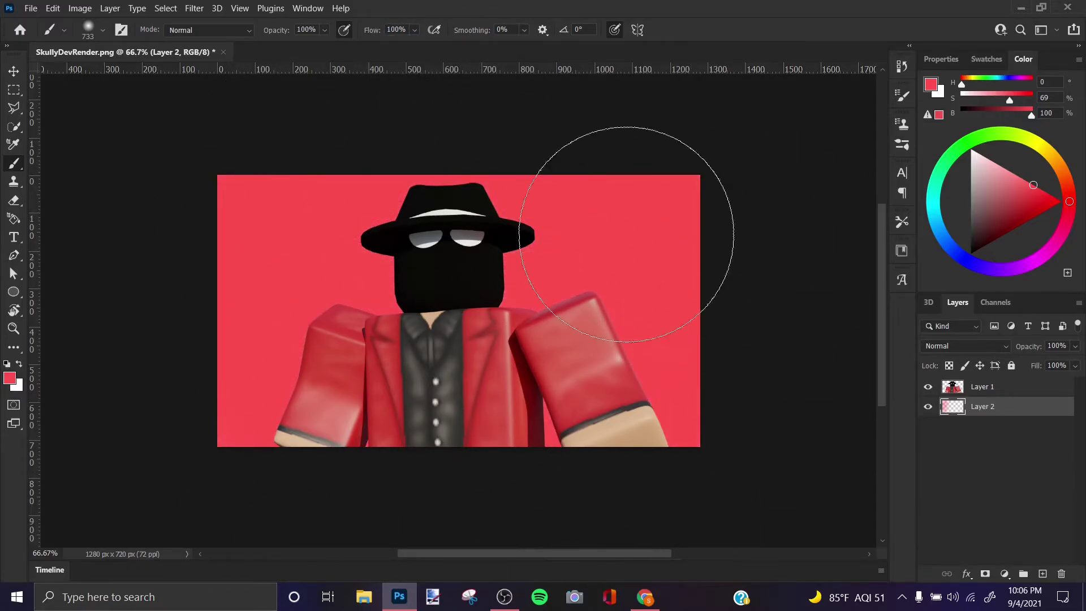
scroll(650, 267, up, 1)
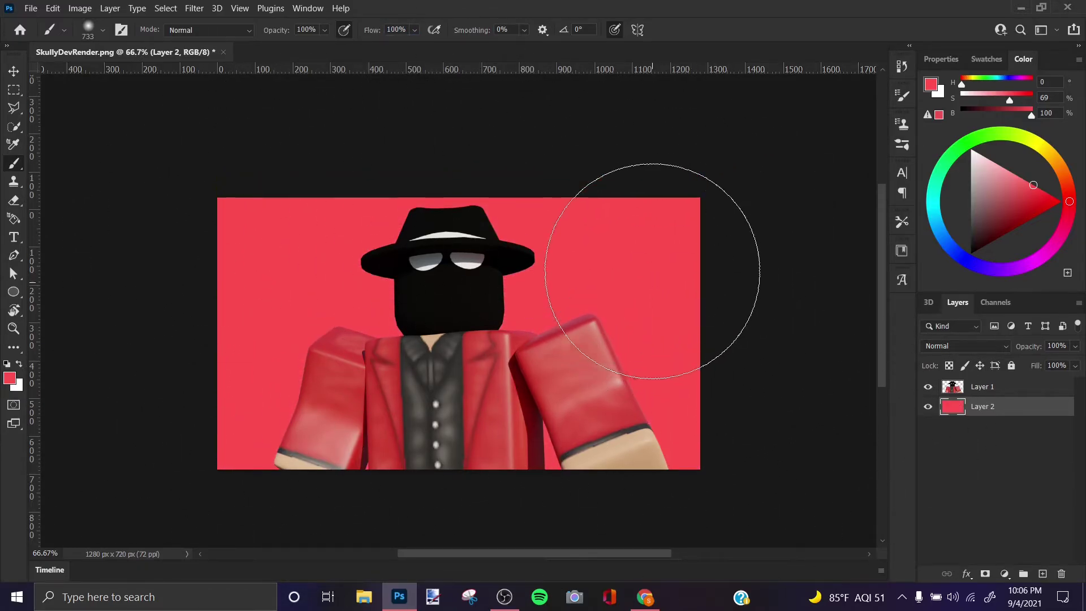
scroll(647, 291, down, 2)
scroll(647, 255, up, 2)
scroll(628, 257, right, 4)
scroll(630, 259, left, 7)
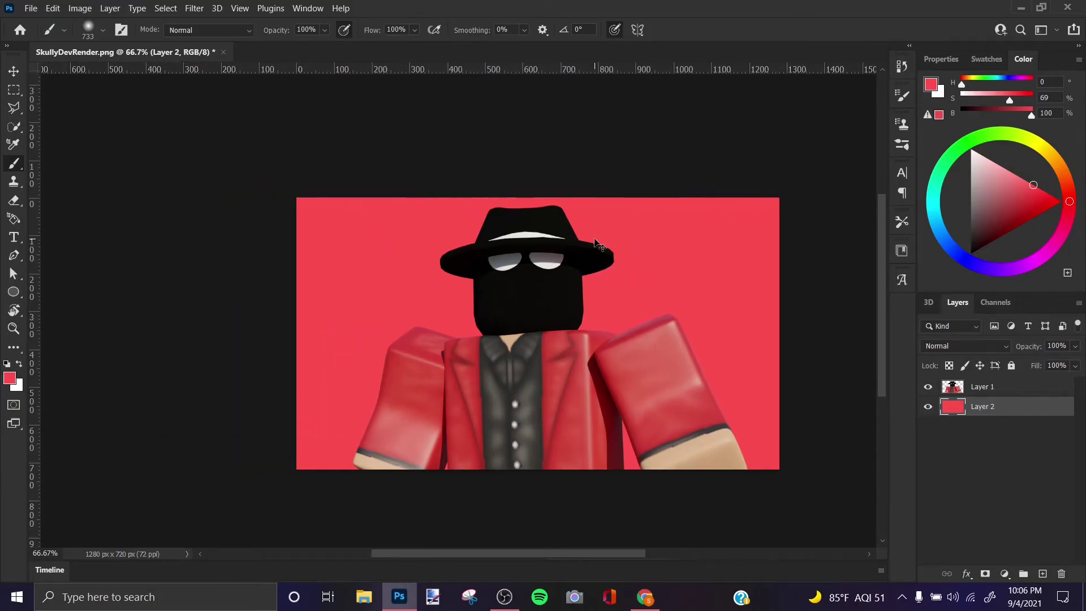
Step: Switch to Chrome and search Google Images for "City" in a new tab
key(alt+Tab)
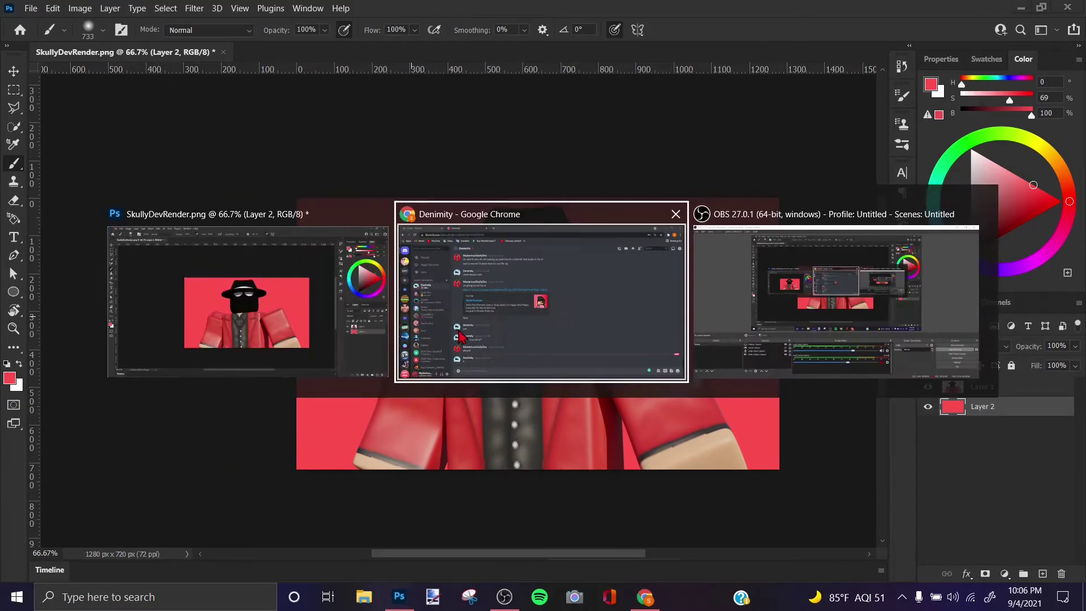
click(359, 12)
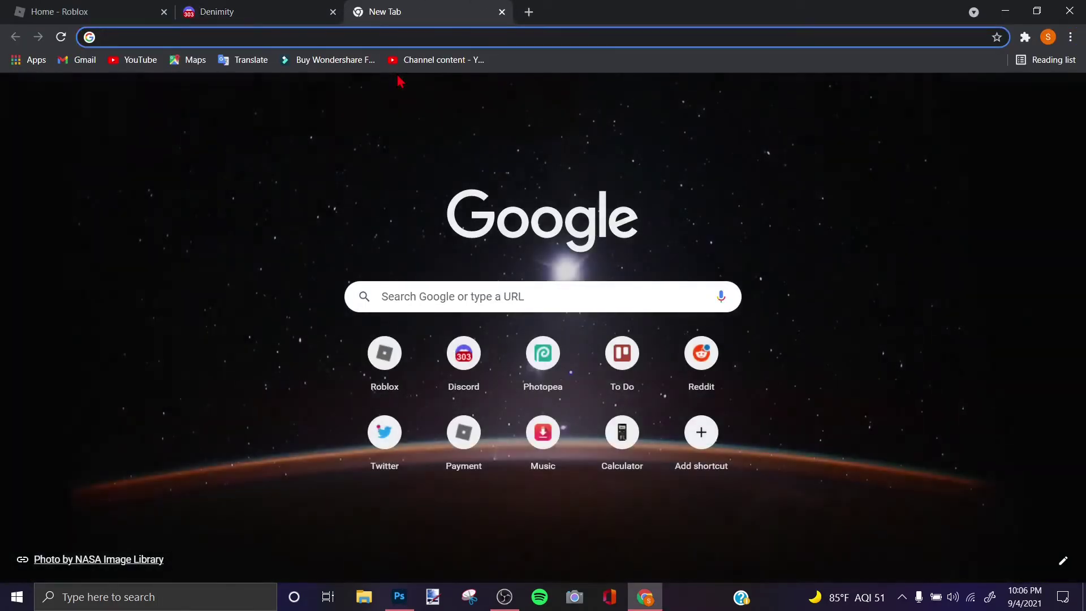
text(City)
key(Return)
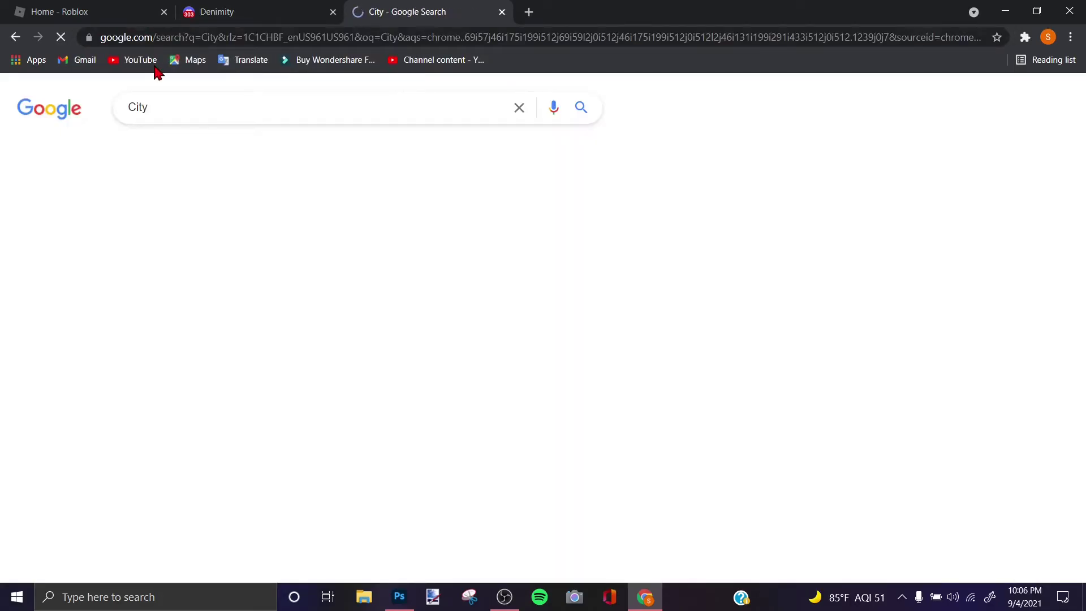
click(190, 154)
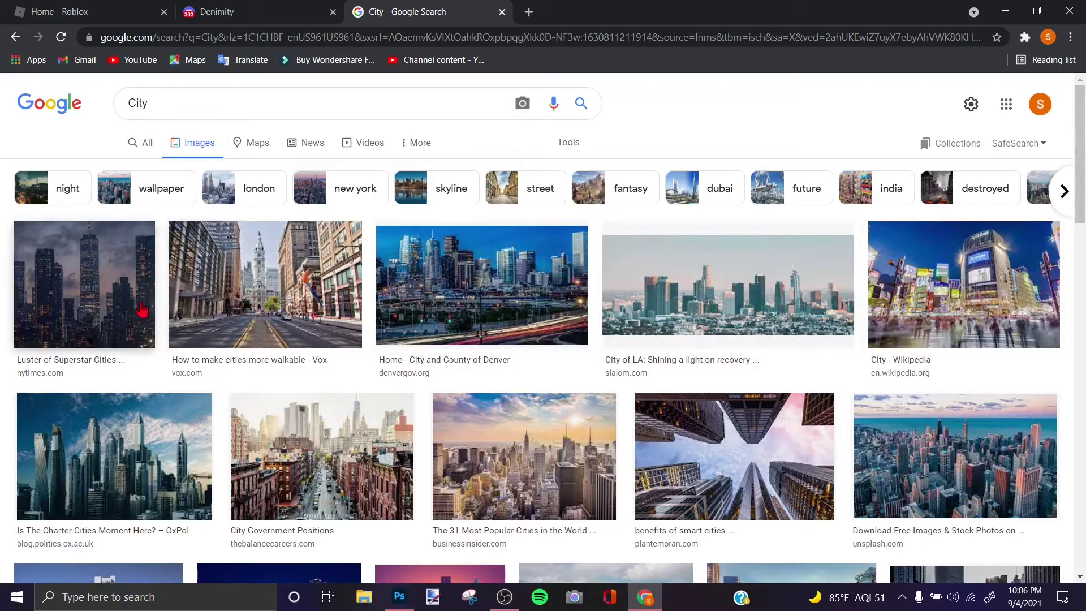
Step: Copy the dusk skyline picture from nytimes.com and return to the Photoshop document
click(79, 289)
right_click(801, 243)
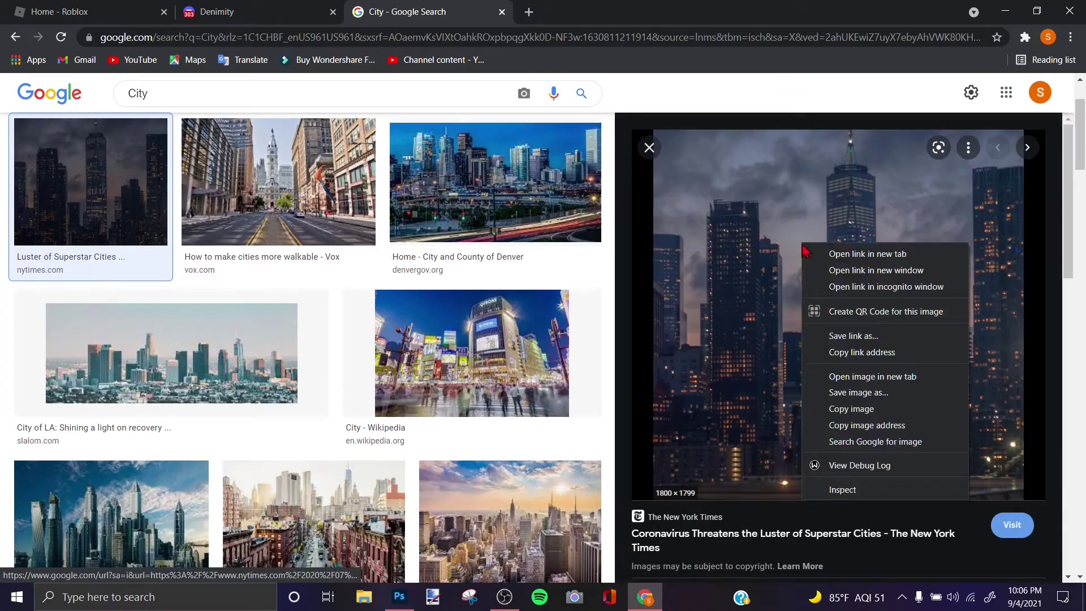
click(849, 420)
key(alt+Tab)
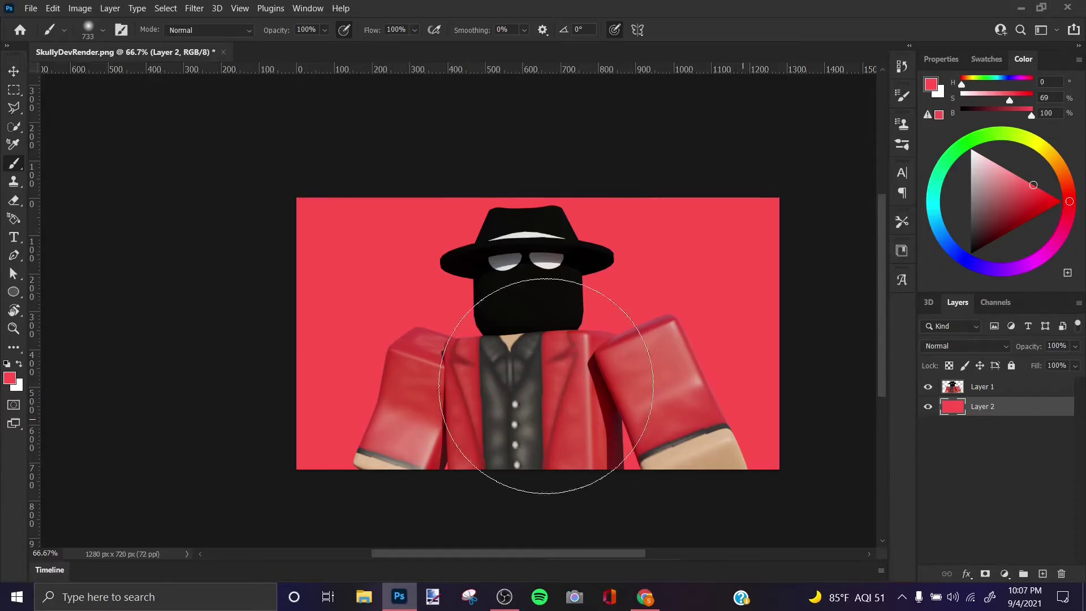
Step: Delete the red background layer and replace it with a new empty layer beneath the character's layer
key(Delete)
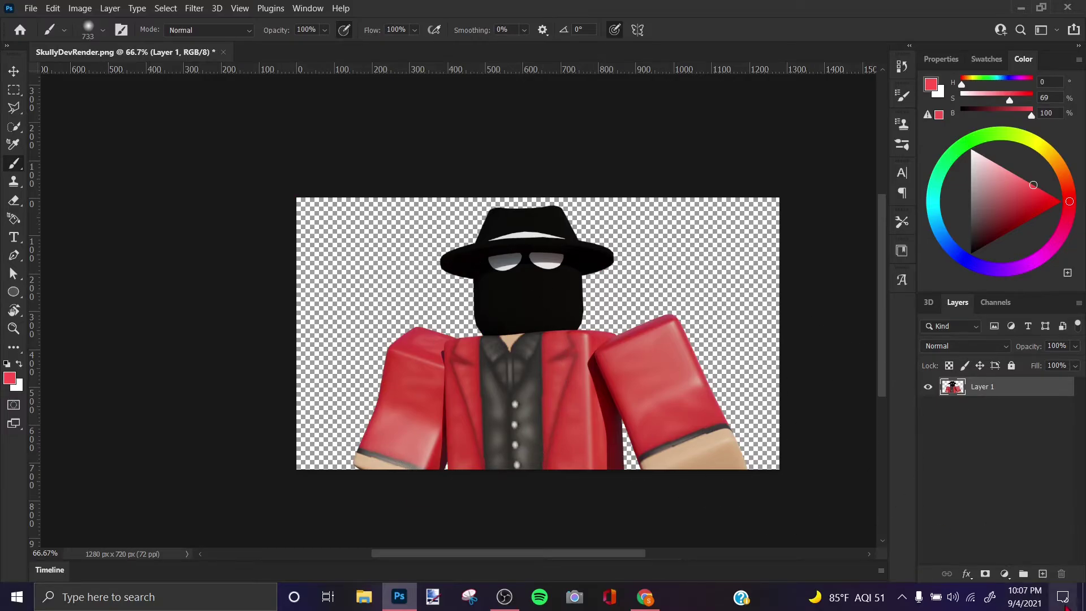
click(1043, 574)
drag(1003, 396, 1002, 442)
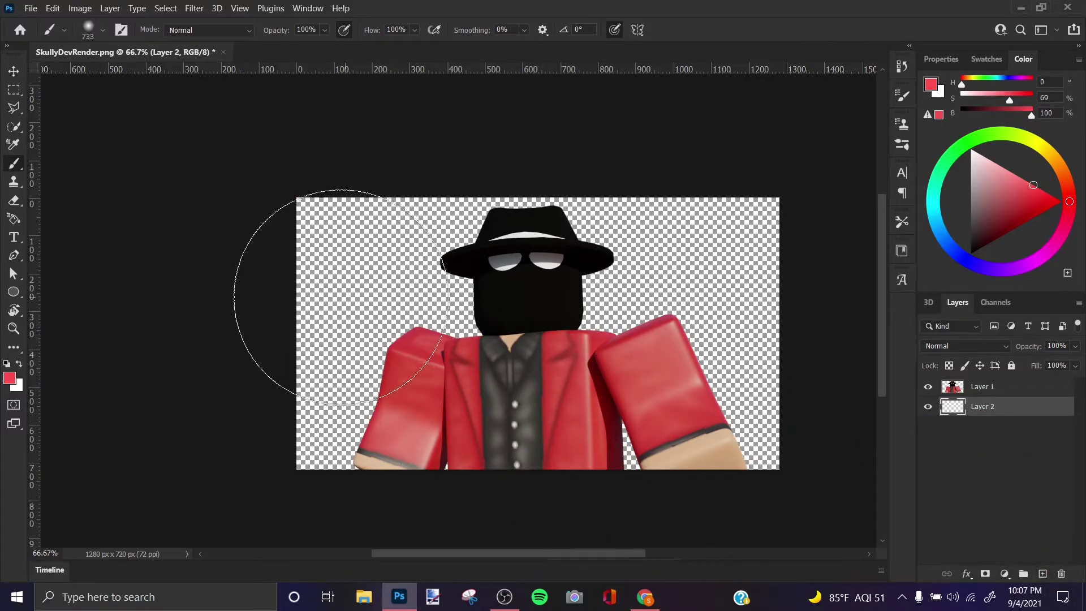
click(21, 70)
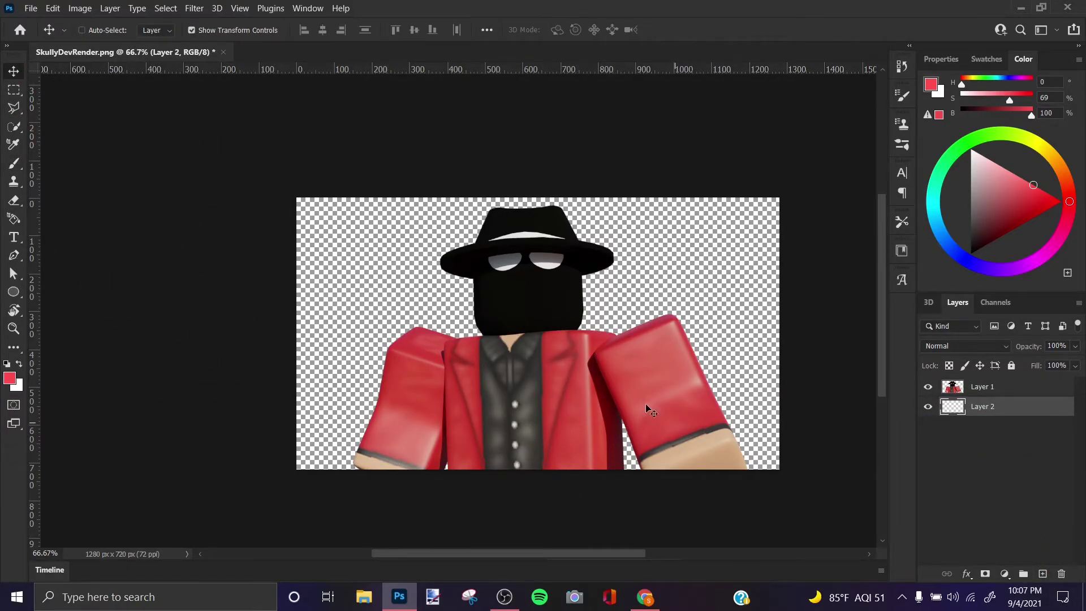
Step: Switch to Chrome, copy the dusk skyline picture from nytimes.com again, and return to the Photoshop document
key(alt+Tab)
right_click(805, 365)
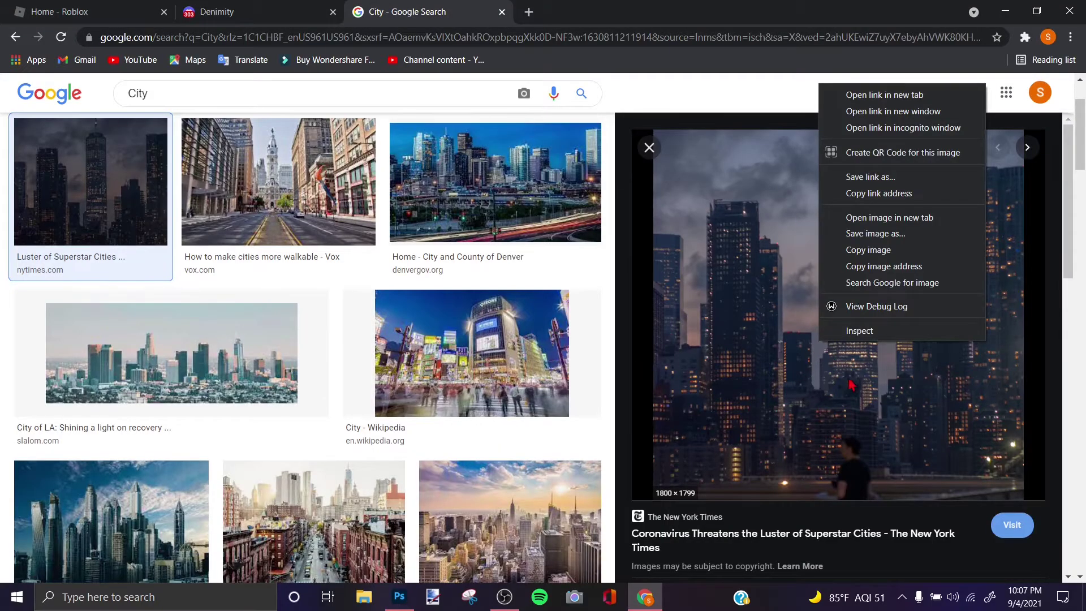
click(877, 254)
key(alt+Tab)
key(alt+Tab)
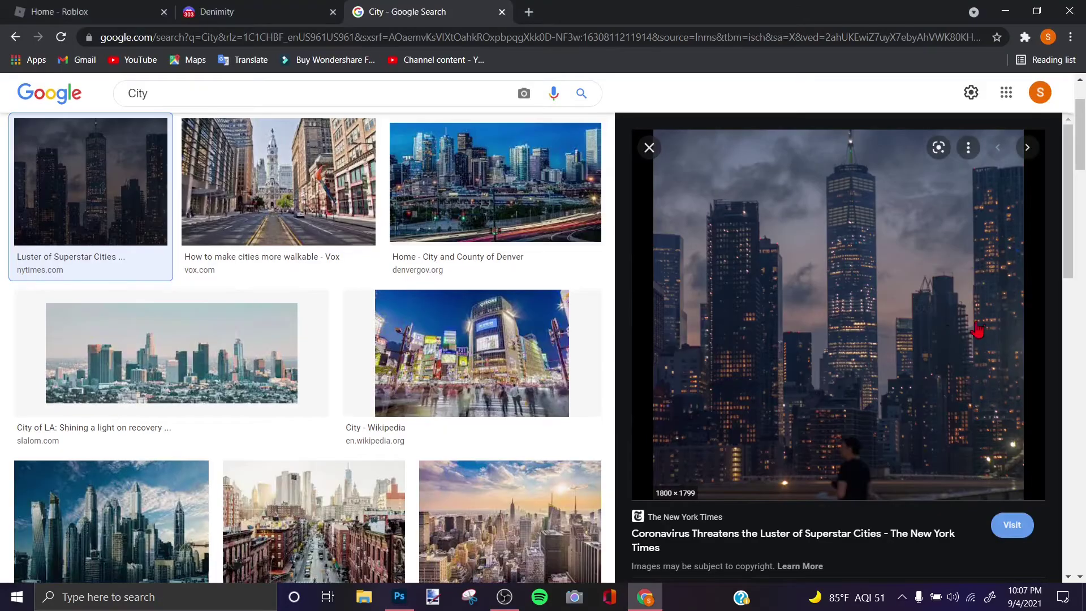
right_click(1024, 327)
key(alt+Tab)
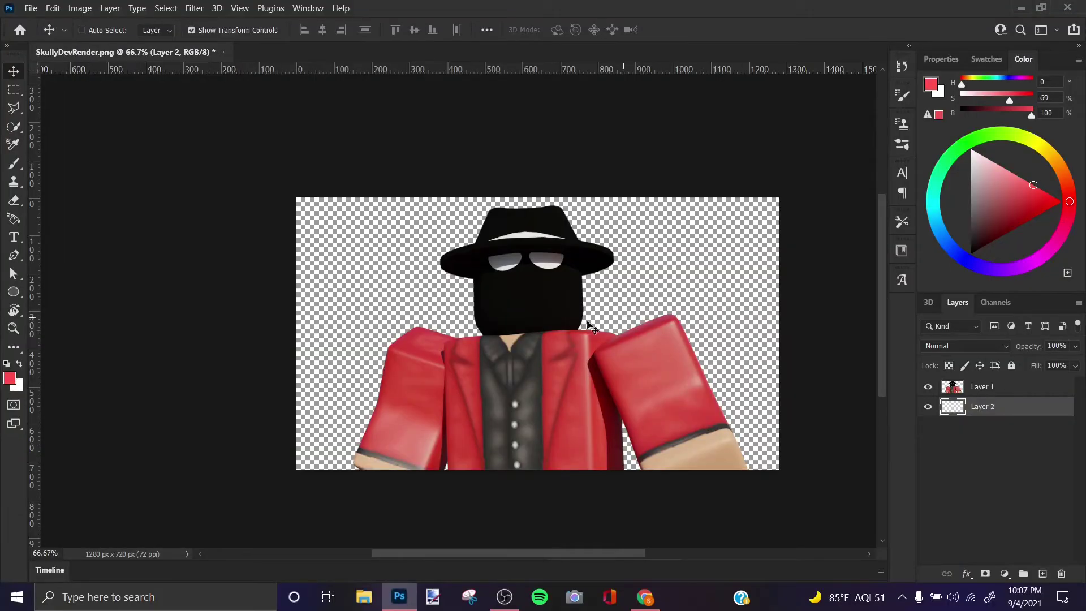
key(alt+Tab)
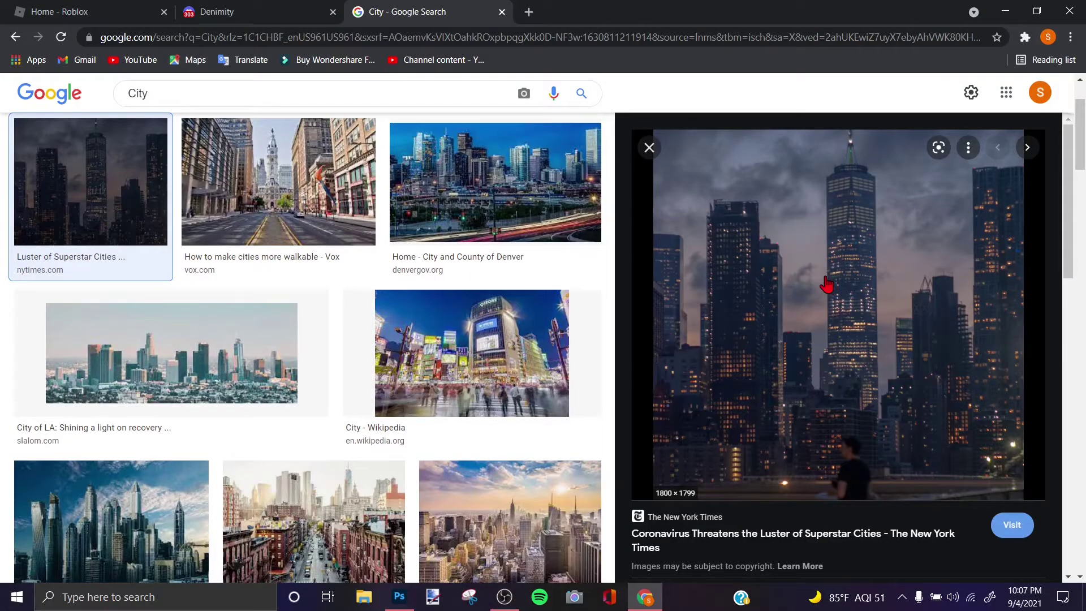
key(alt+Tab)
Step: Paste the skyline picture onto the empty layer and position it to fill the whole canvas behind the character
key(ctrl+v)
drag(690, 331, 550, 166)
key(ctrl+plus)
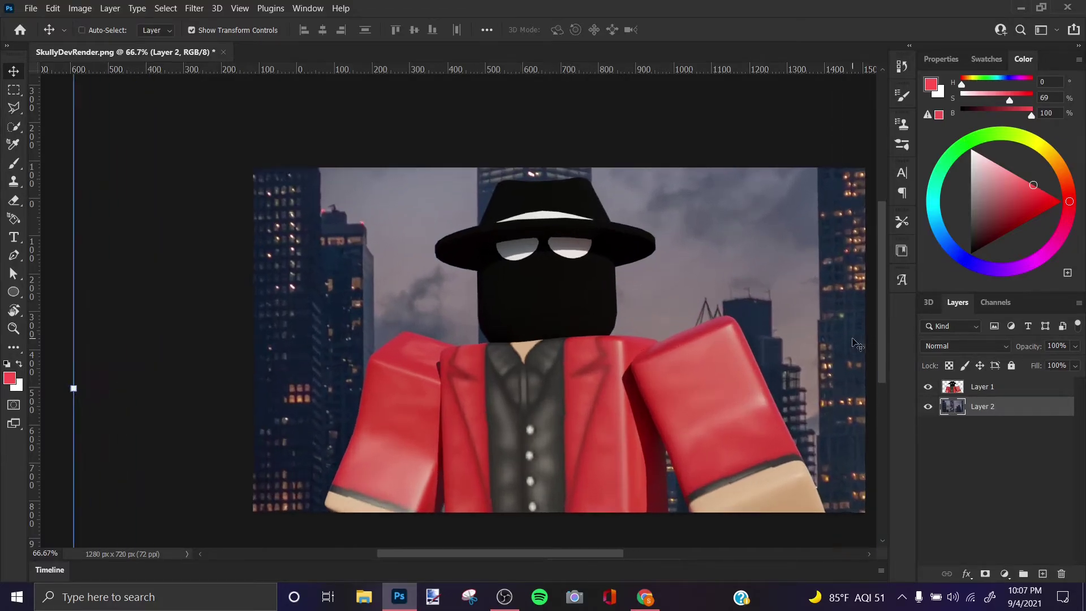
key(ctrl+minus)
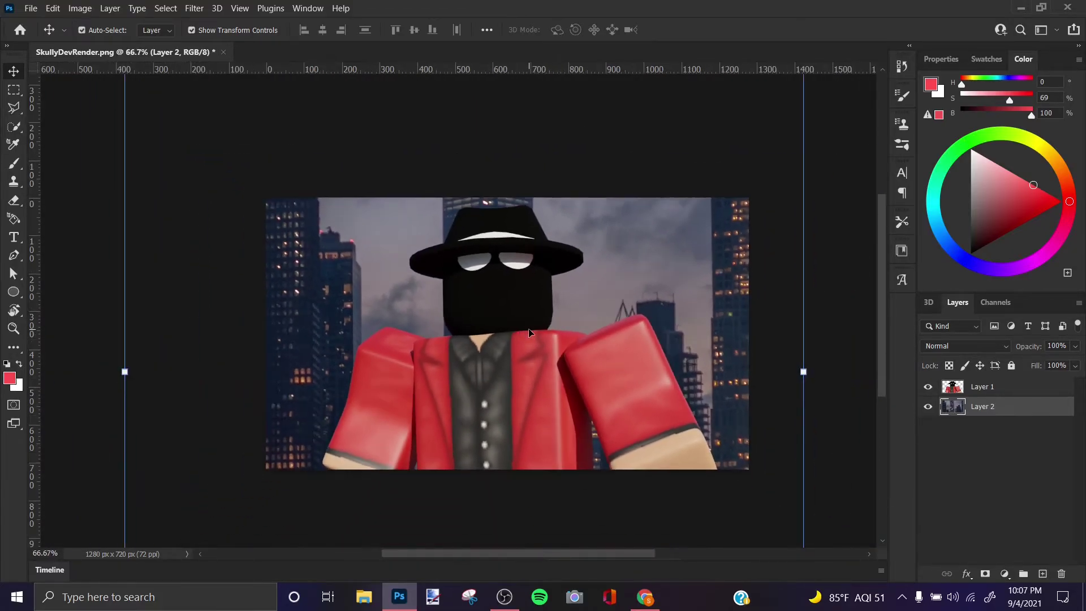
scroll(529, 332, up, 4)
scroll(517, 338, down, 4)
ctrl+drag(342, 309, 306, 275)
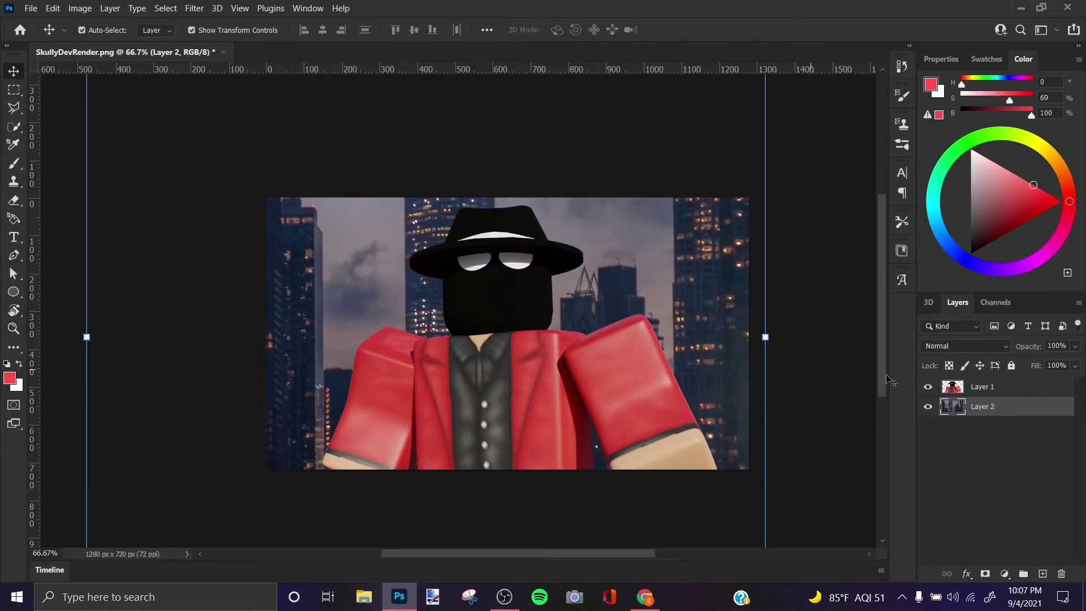
Step: Adjust the saturation and lower the lightness of the character's layer with Hue/Saturation
click(984, 387)
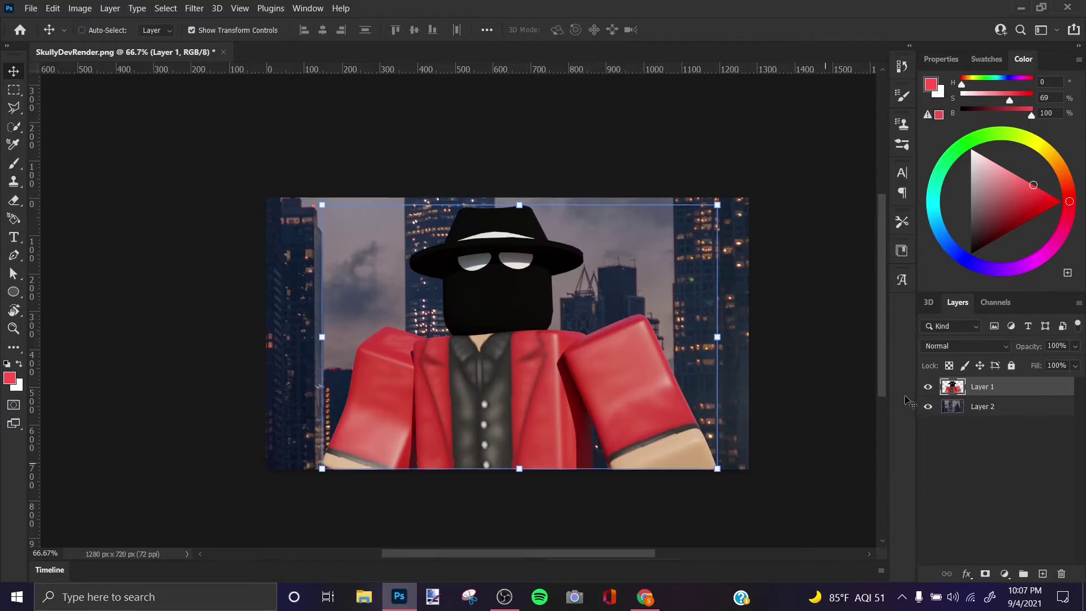
key(ctrl+u)
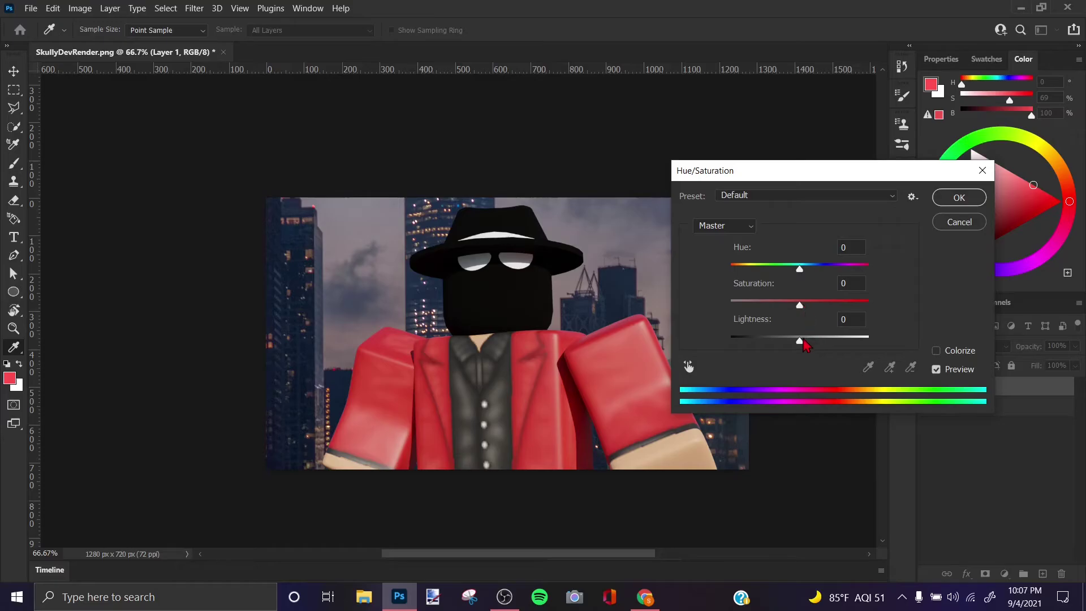
drag(799, 341, 783, 340)
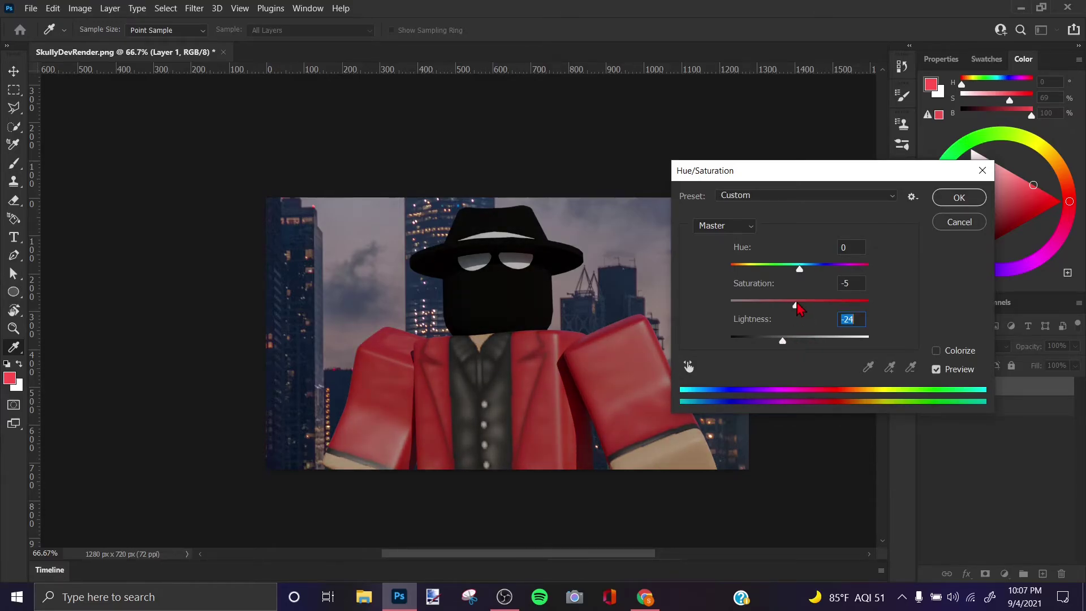
drag(800, 305, 785, 341)
click(960, 198)
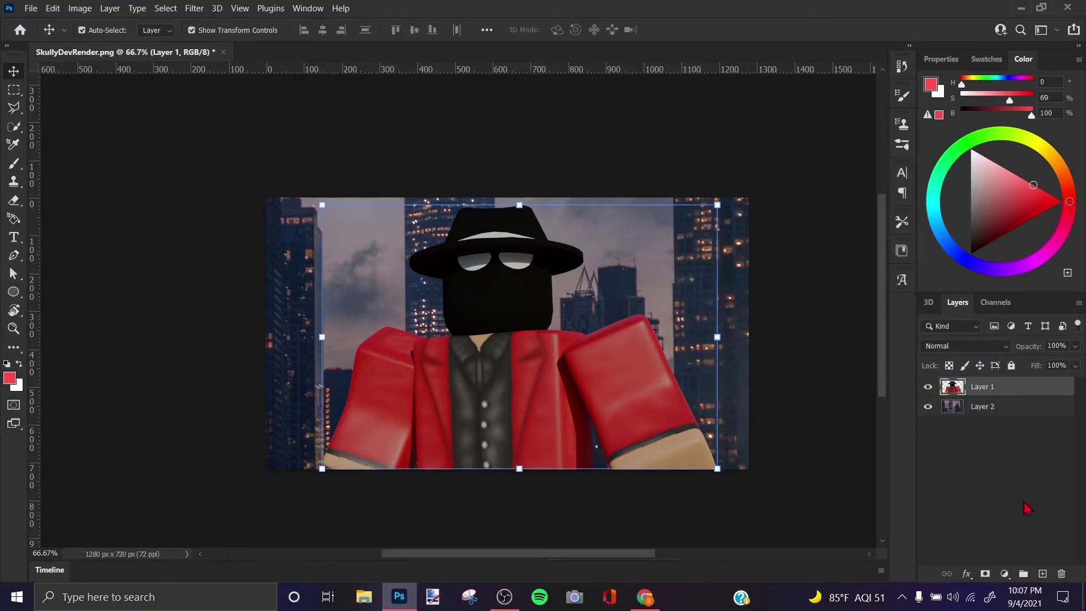
Step: Add a new layer on top and paint the canvas's left and right sides black (000000) with the 733 px soft brush
click(1043, 574)
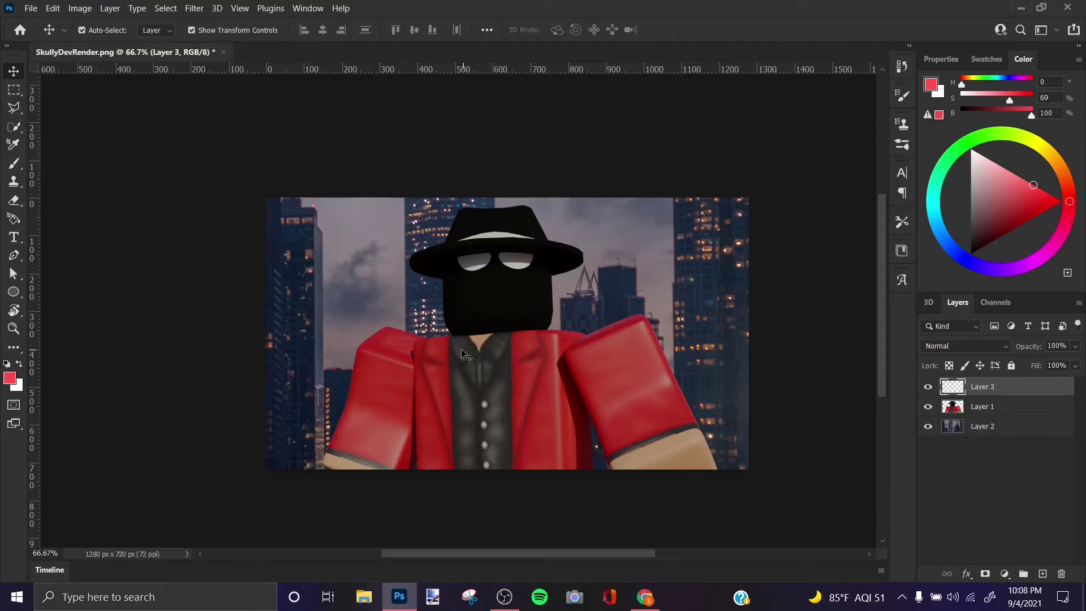
key(b)
click(10, 378)
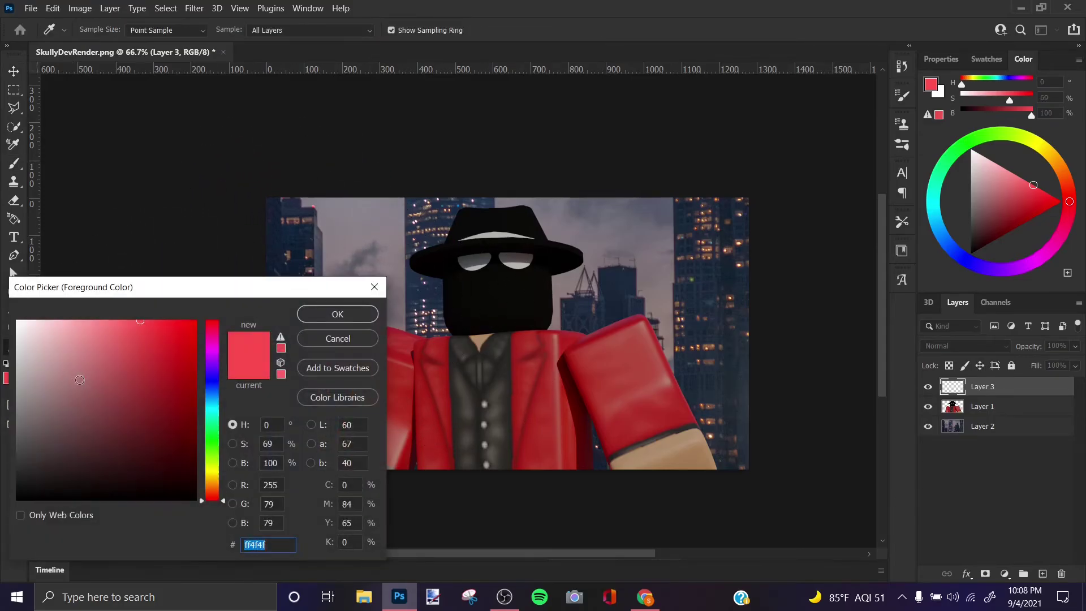
text(000000)
click(337, 313)
mouse_move(192, 468)
mouse_down()
mouse_move(388, 134)
mouse_move(294, 340)
mouse_move(291, 449)
mouse_move(247, 475)
mouse_up()
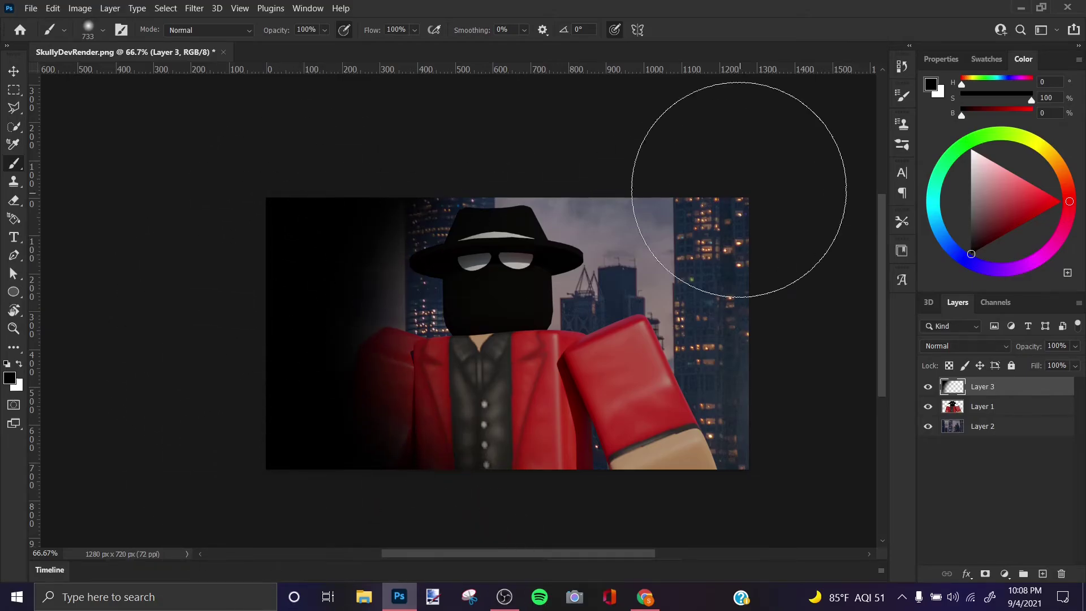
mouse_move(740, 170)
mouse_down()
mouse_move(878, 456)
mouse_move(799, 291)
mouse_move(568, 584)
mouse_move(771, 213)
mouse_move(660, 574)
mouse_up()
Step: Set the black edge layer's blend mode to Overlay and its opacity to 64%
click(987, 345)
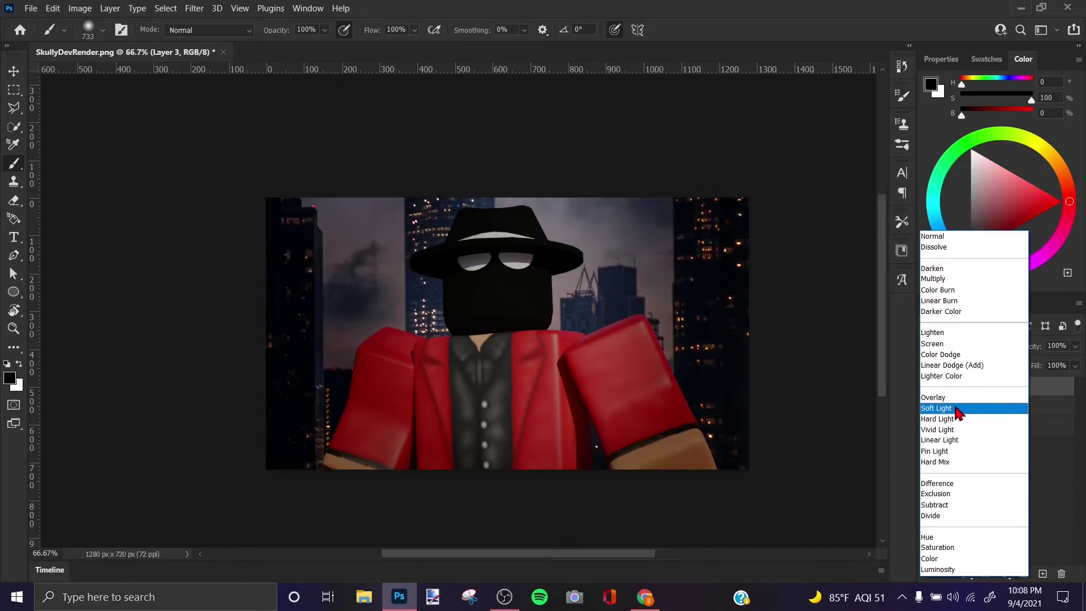
click(954, 400)
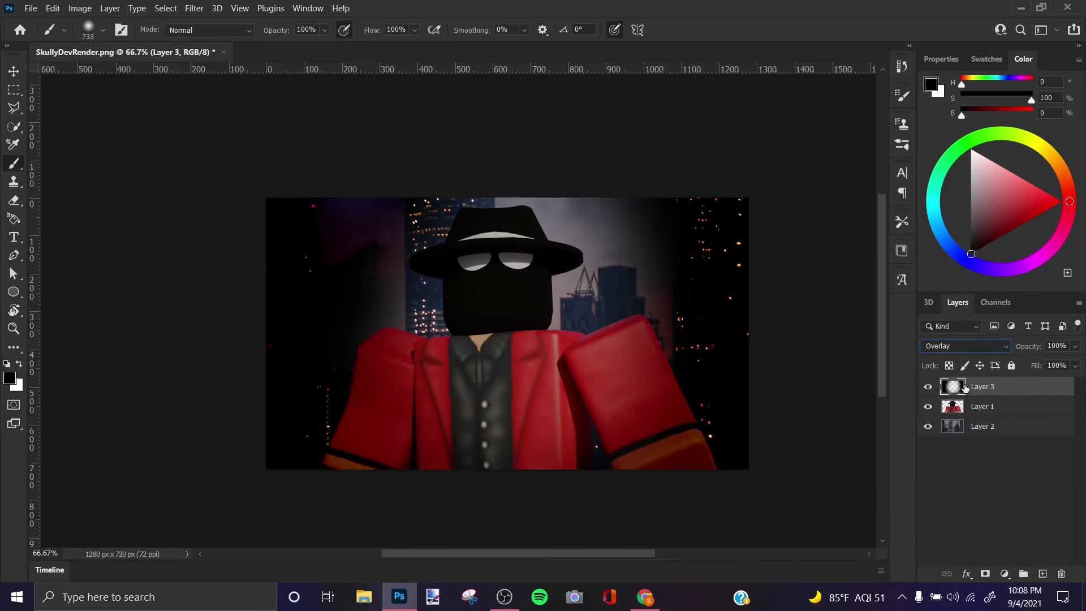
drag(1038, 350, 1017, 358)
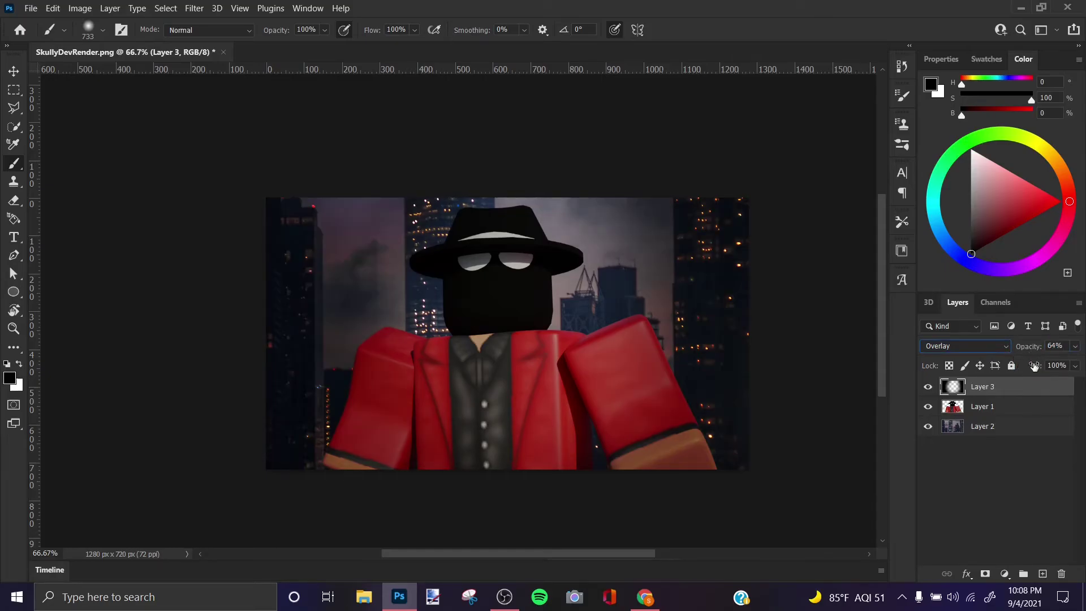
Step: Add an empty top layer, then apply a 105mm Prime lens flare at 100% brightness near the upper-right corner of the character's layer
click(1042, 573)
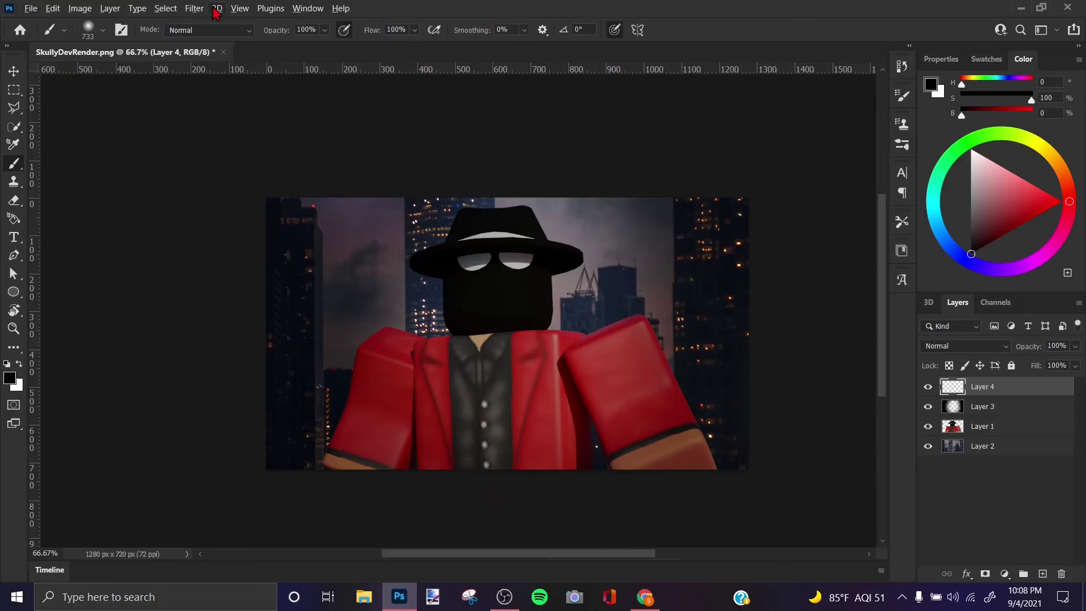
click(964, 427)
click(199, 9)
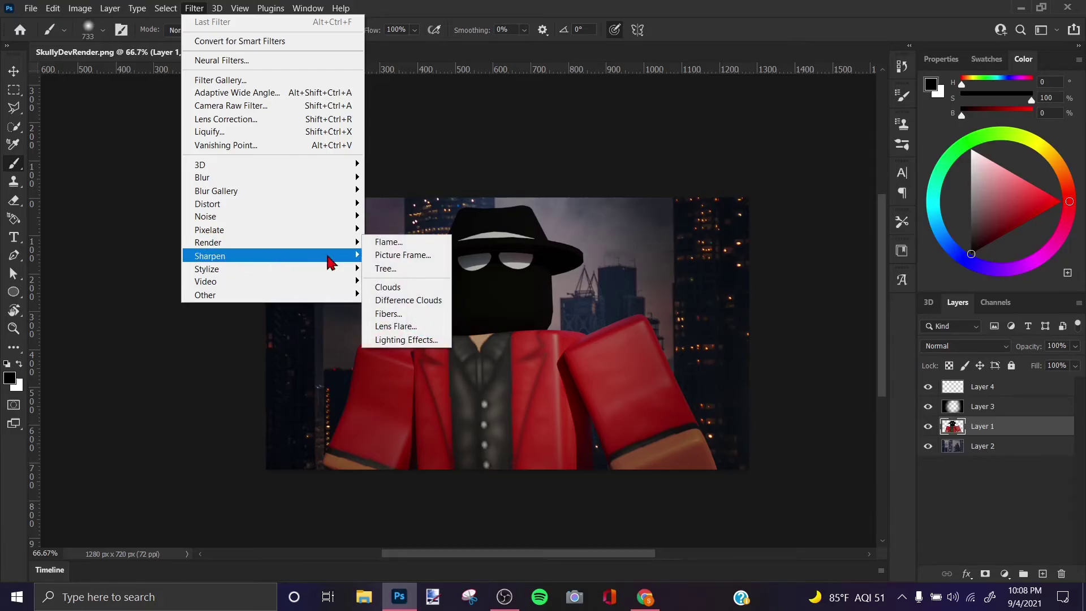
click(396, 326)
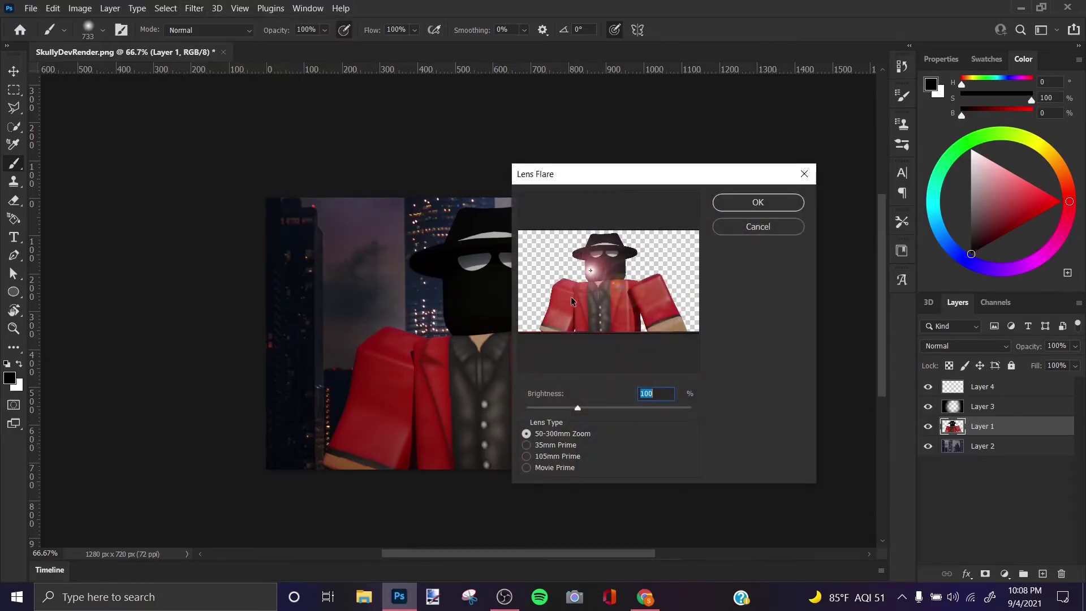
drag(592, 276, 683, 249)
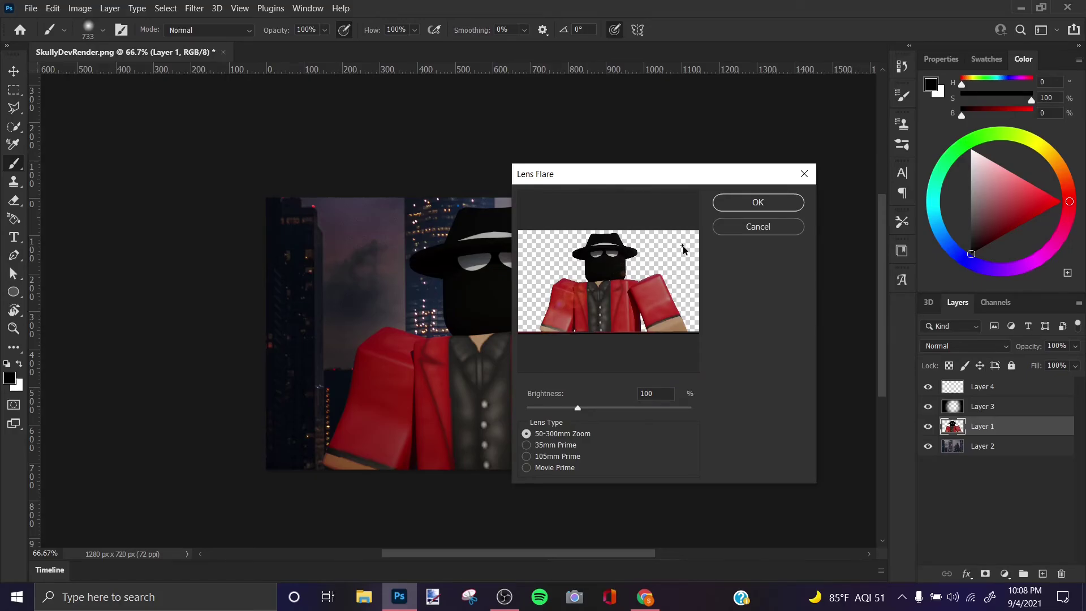
click(526, 456)
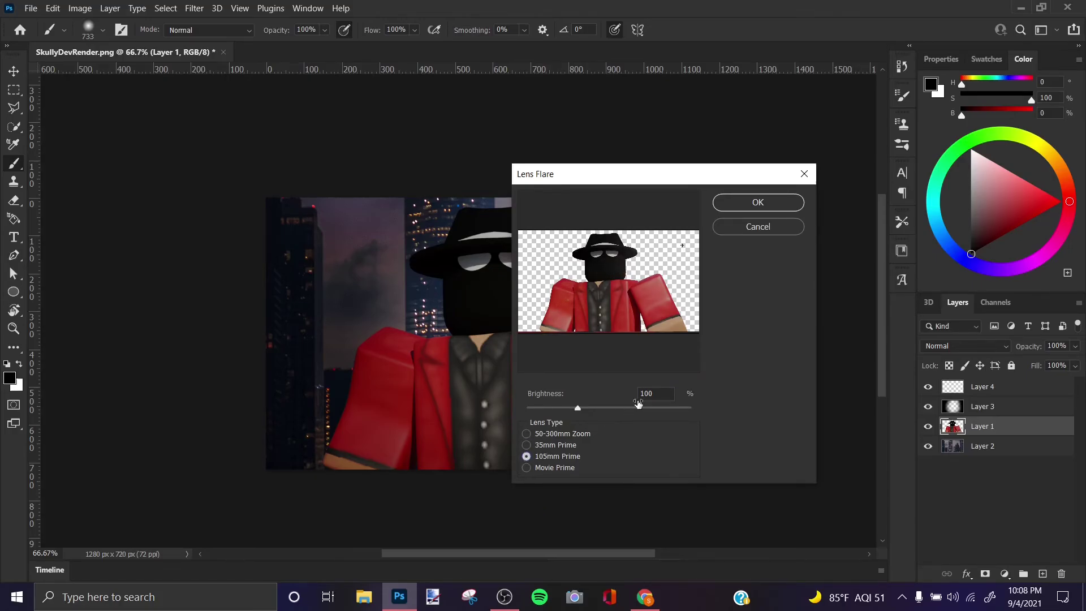
click(790, 202)
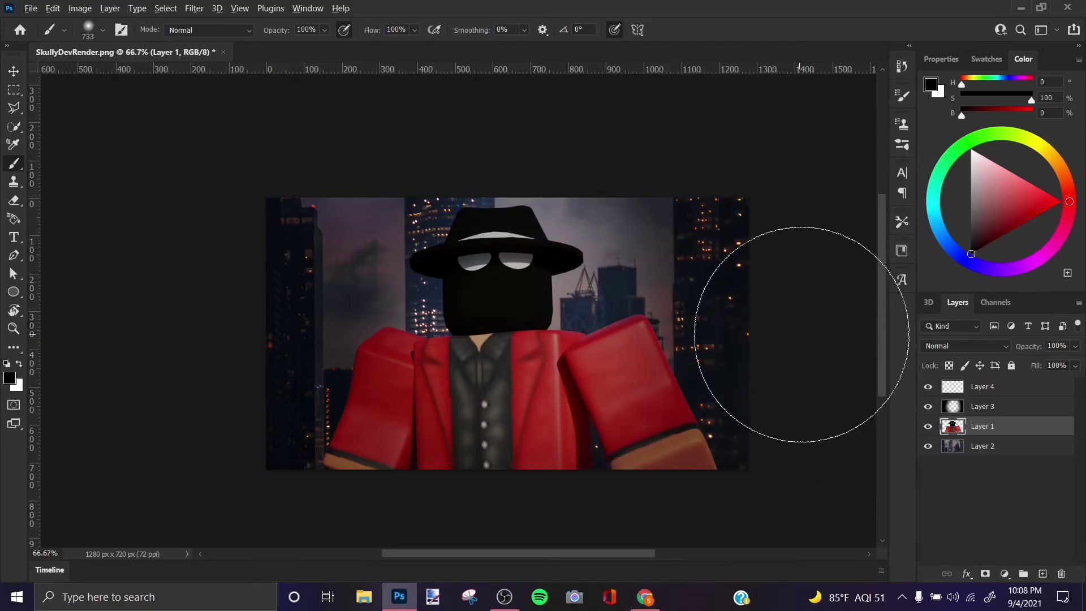
Step: Paint a large soft white area over the middle of the image on the empty top layer
scroll(837, 363, up, 2)
click(1000, 394)
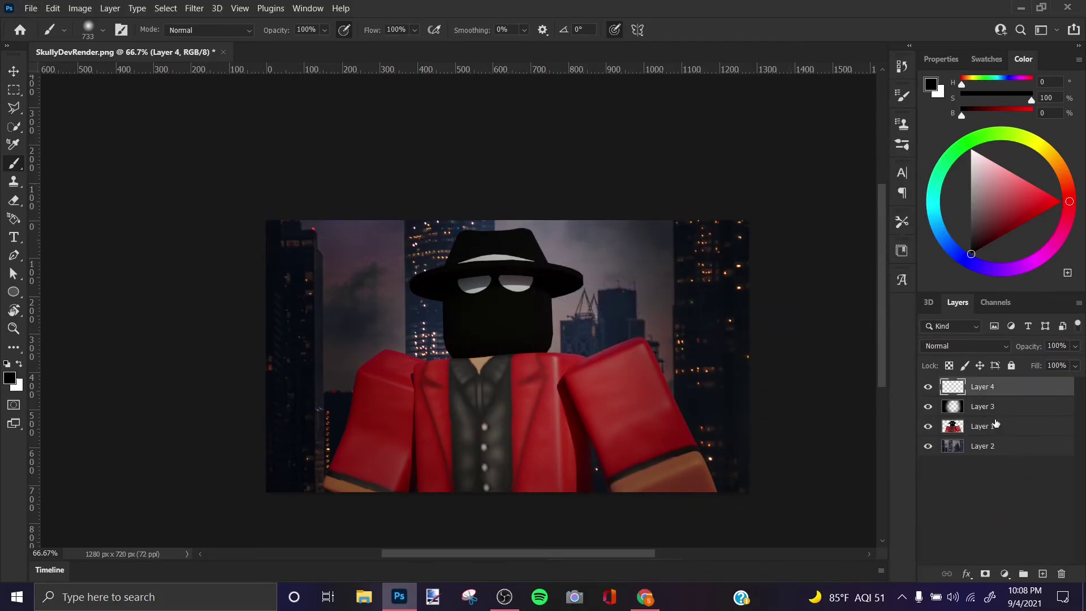
click(987, 412)
click(988, 391)
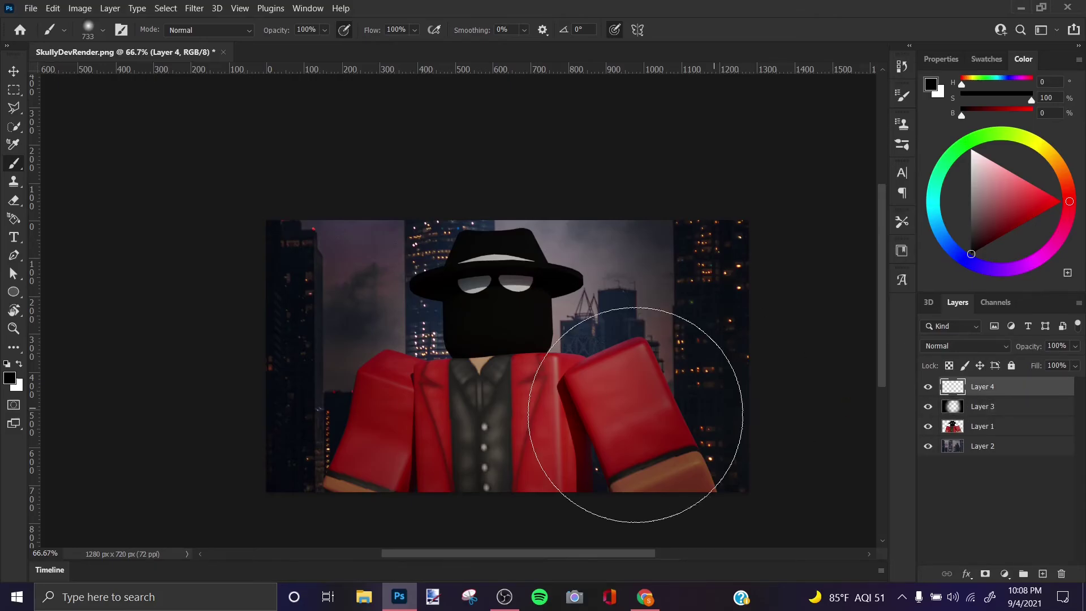
click(18, 365)
mouse_move(437, 400)
mouse_down()
mouse_move(400, 303)
mouse_move(424, 340)
mouse_up()
Step: Set the white layer to Soft Light at 49% opacity and add a new empty layer above it
click(968, 346)
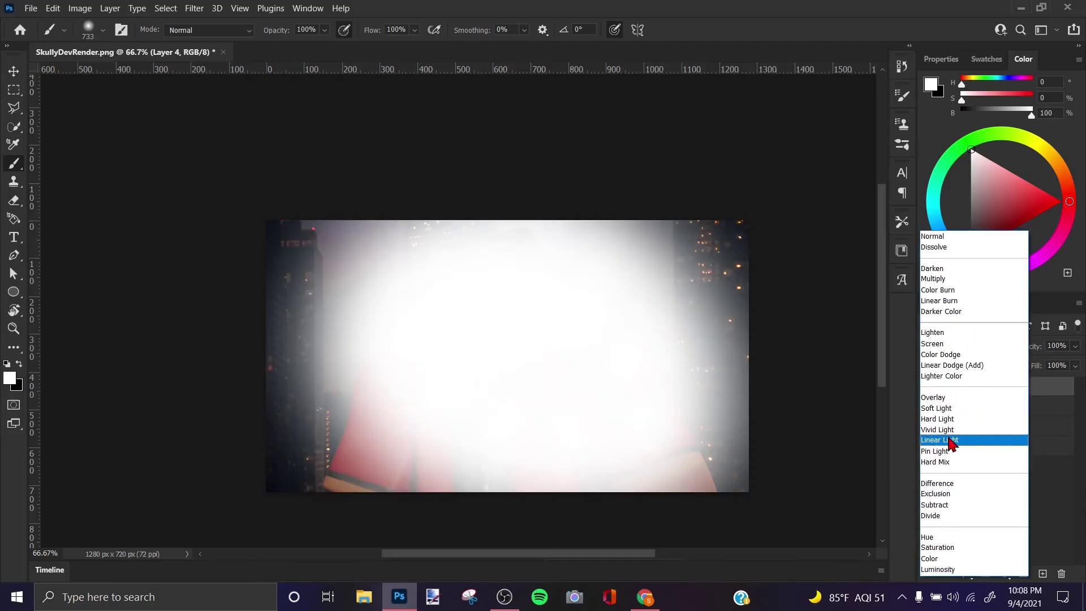
click(934, 408)
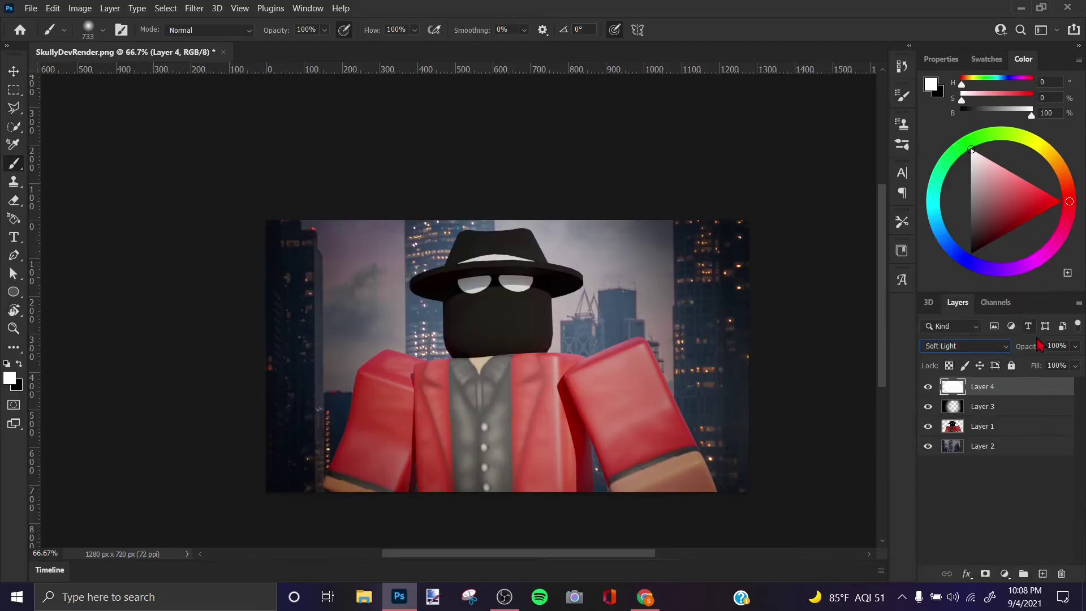
drag(1018, 348, 1016, 346)
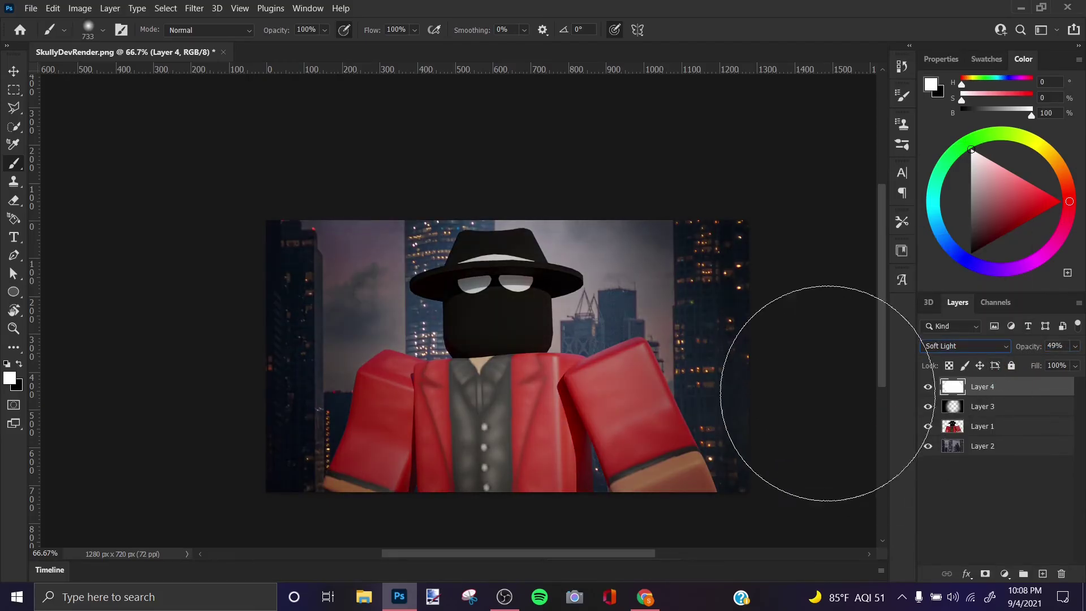
click(1043, 574)
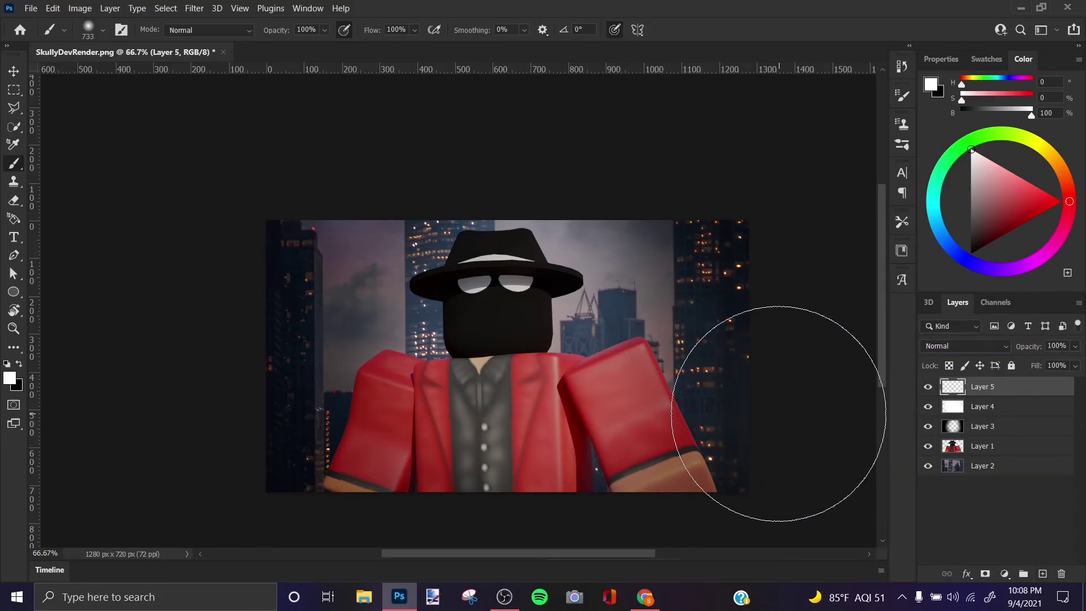
scroll(650, 362, down, 3)
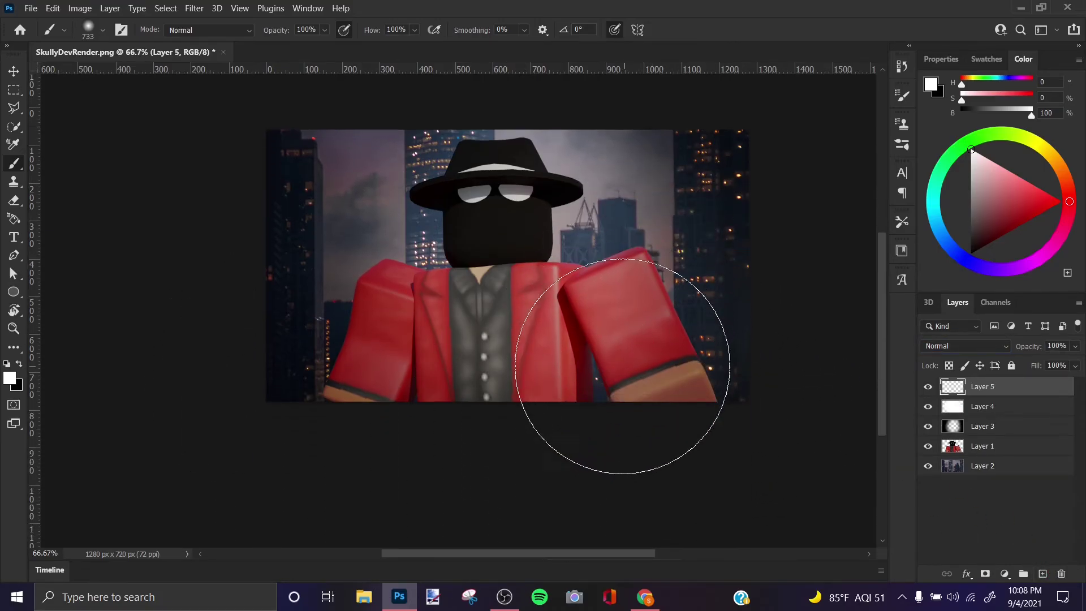
scroll(622, 365, left, 4)
scroll(572, 354, right, 5)
scroll(579, 346, up, 3)
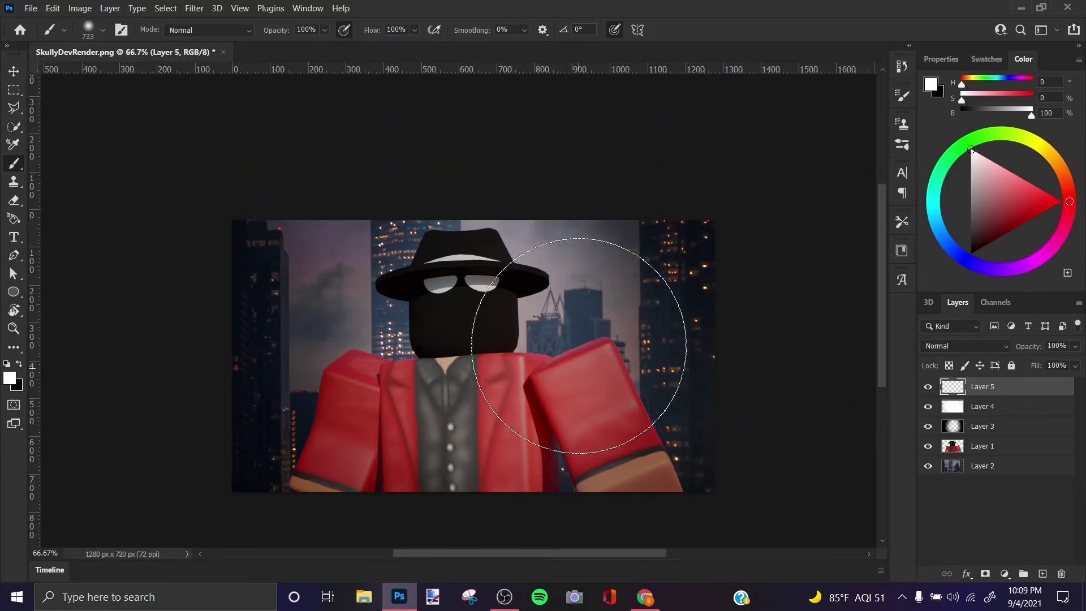
scroll(579, 345, right, 4)
scroll(600, 347, left, 4)
scroll(603, 347, down, 1)
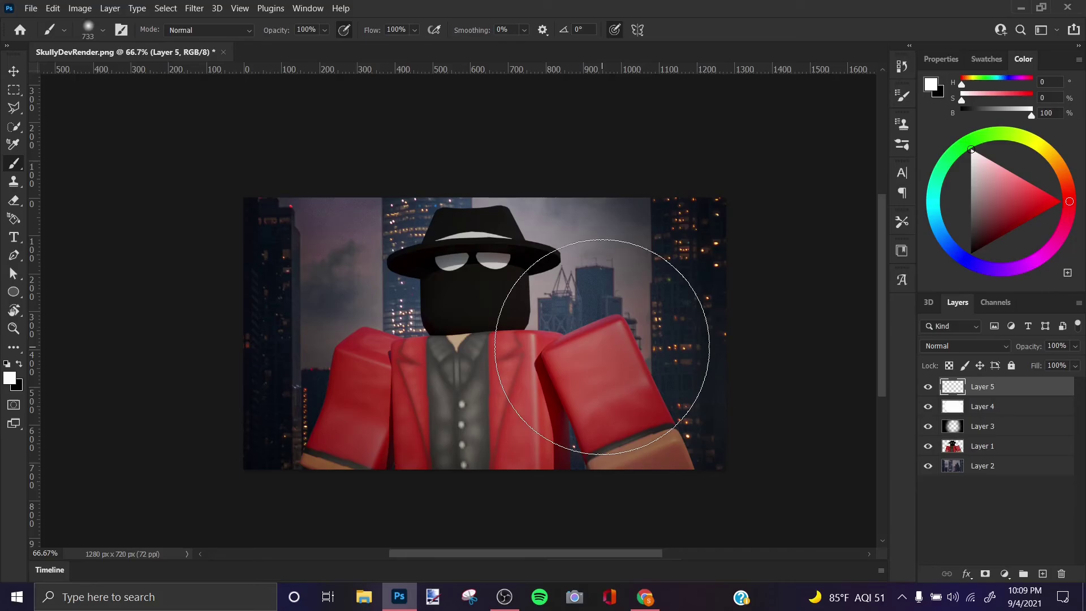
scroll(560, 362, down, 3)
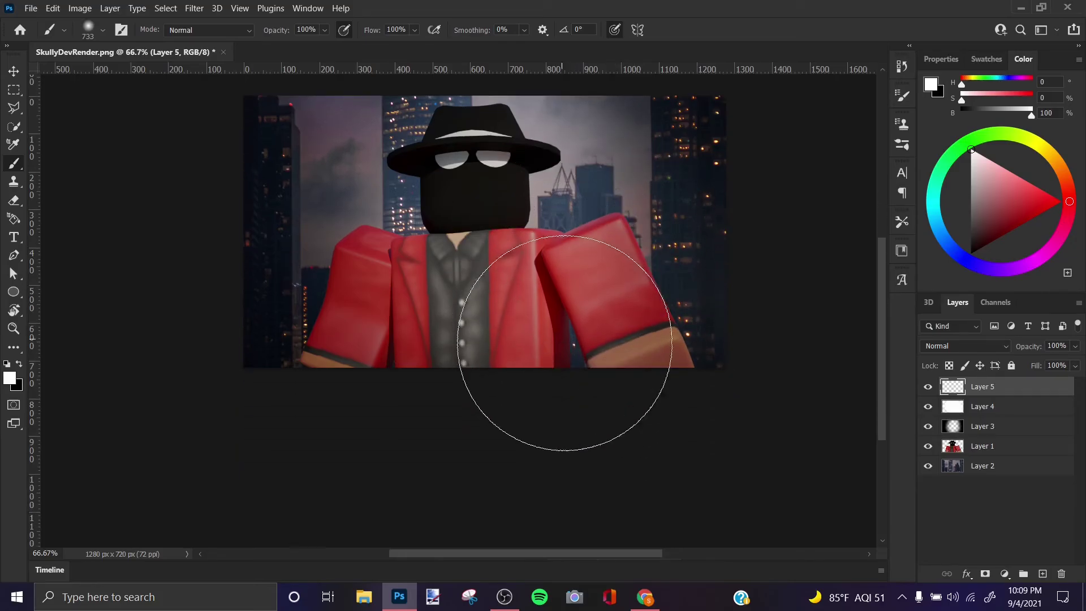
scroll(616, 374, up, 3)
scroll(433, 322, up, 1)
scroll(433, 321, left, 2)
scroll(303, 287, left, 2)
scroll(453, 289, down, 3)
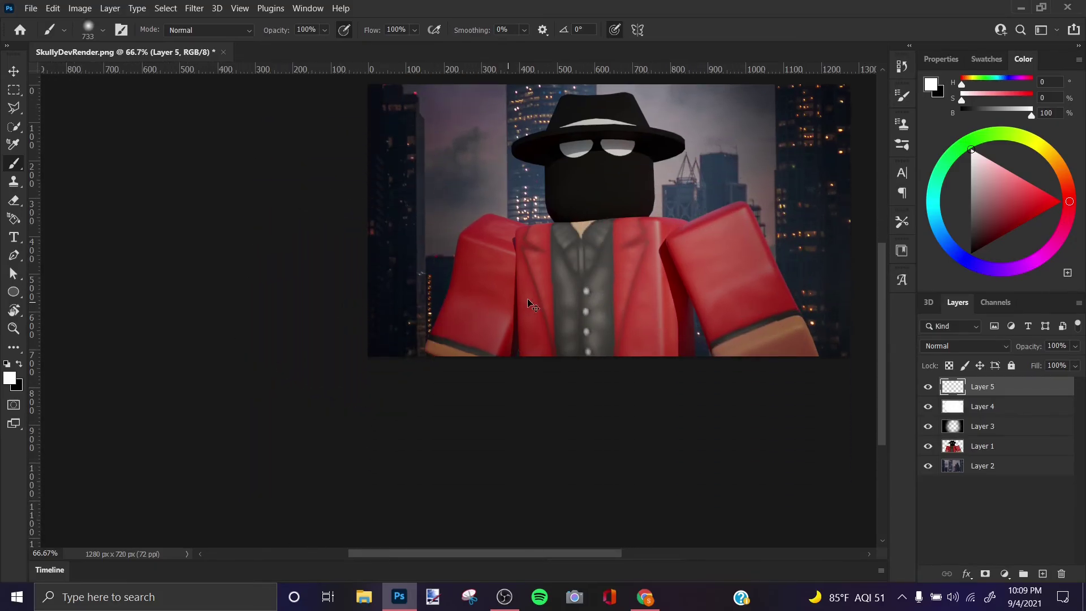
scroll(594, 290, right, 4)
scroll(586, 322, up, 2)
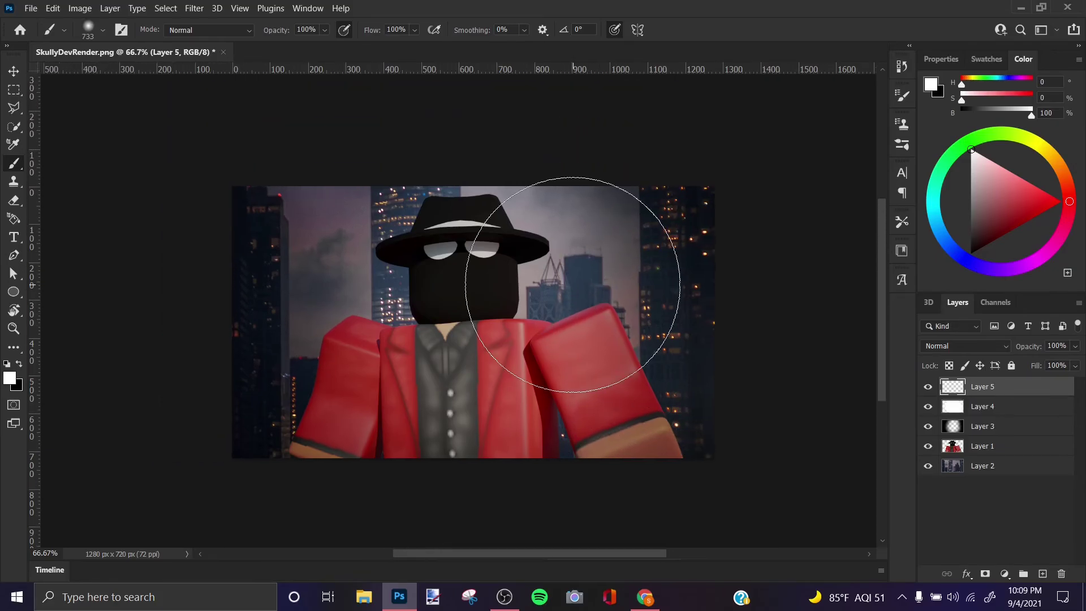
Step: Open WaterMark.png, place its signature in the lower-left corner of the SkullyDevRender.png image as a new top layer, and deselect it
click(19, 29)
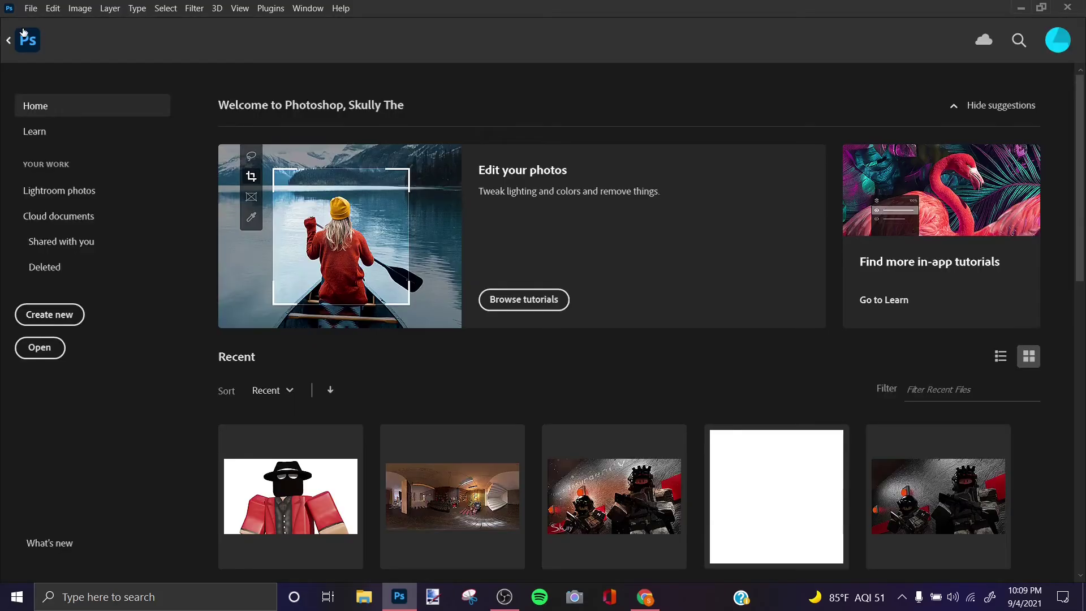
click(48, 350)
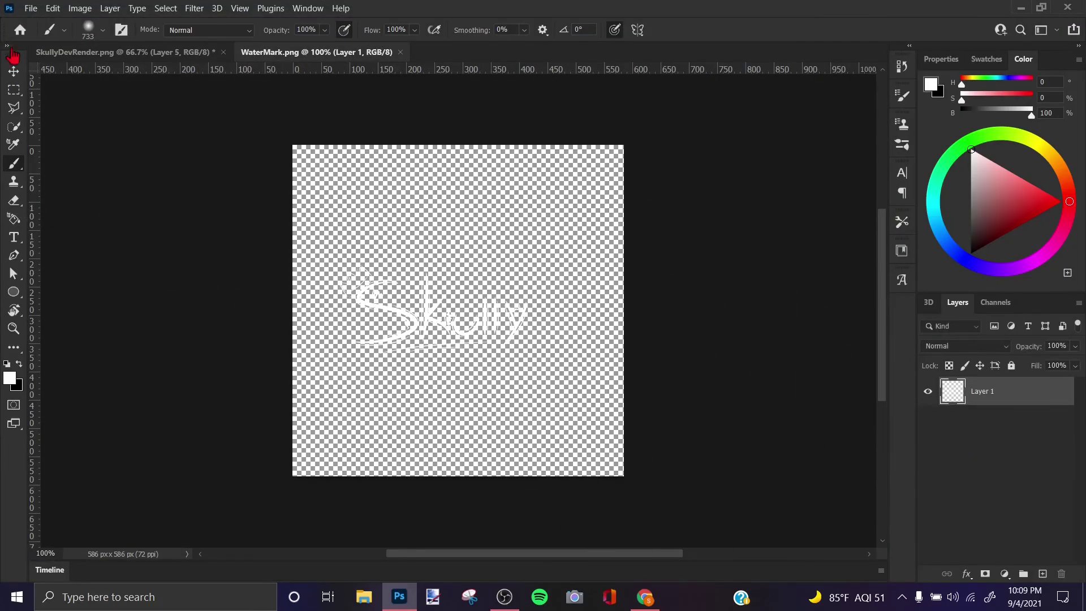
click(14, 71)
drag(407, 255, 291, 444)
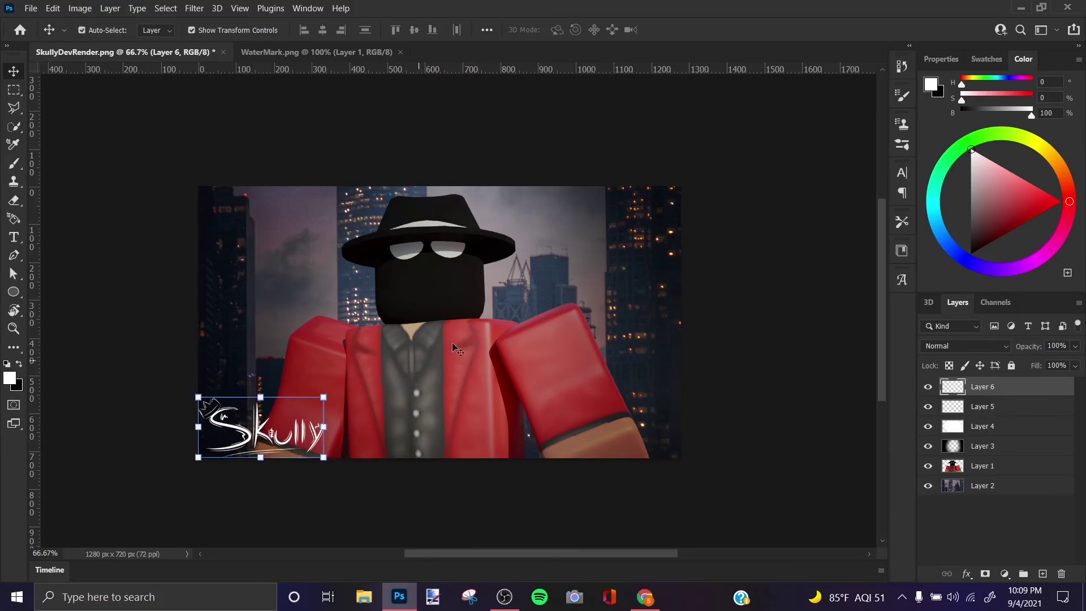
click(652, 306)
click(810, 280)
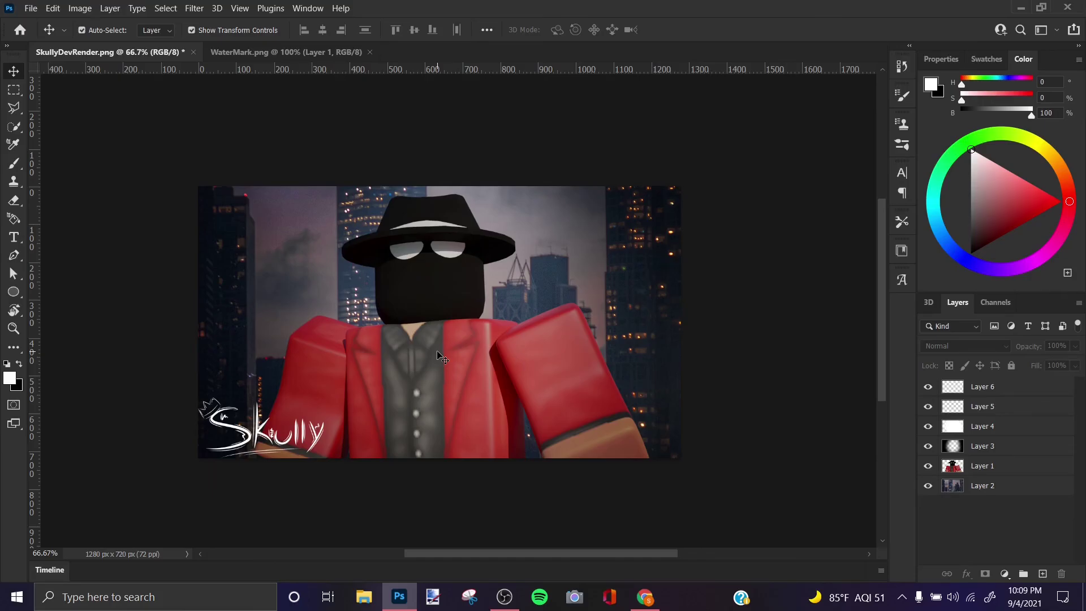
key(alt+Tab)
key(Tab)
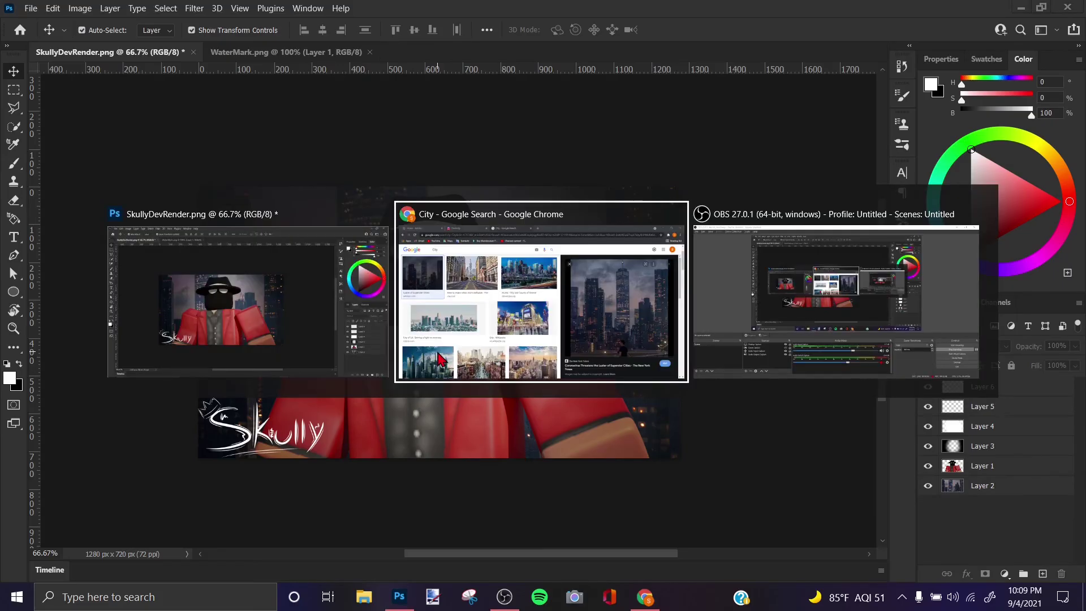